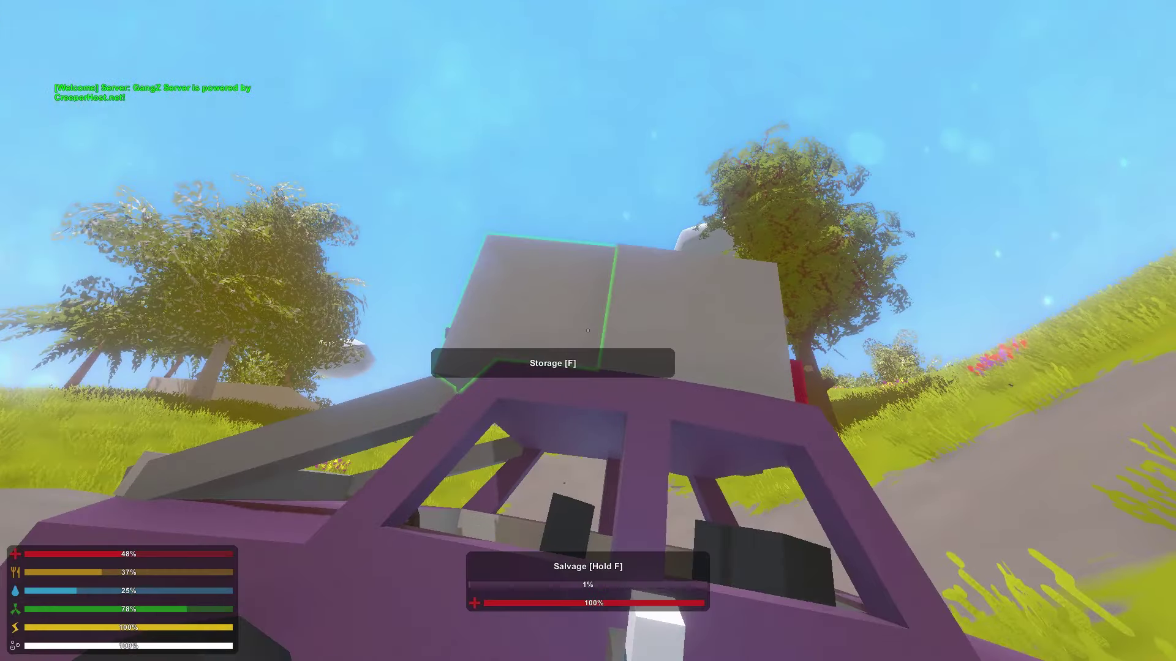
Step: Check the sedan's storage, then take the driver seat and drive off
{"action": "key", "text": "f"}
{"action": "key", "text": "Escape"}
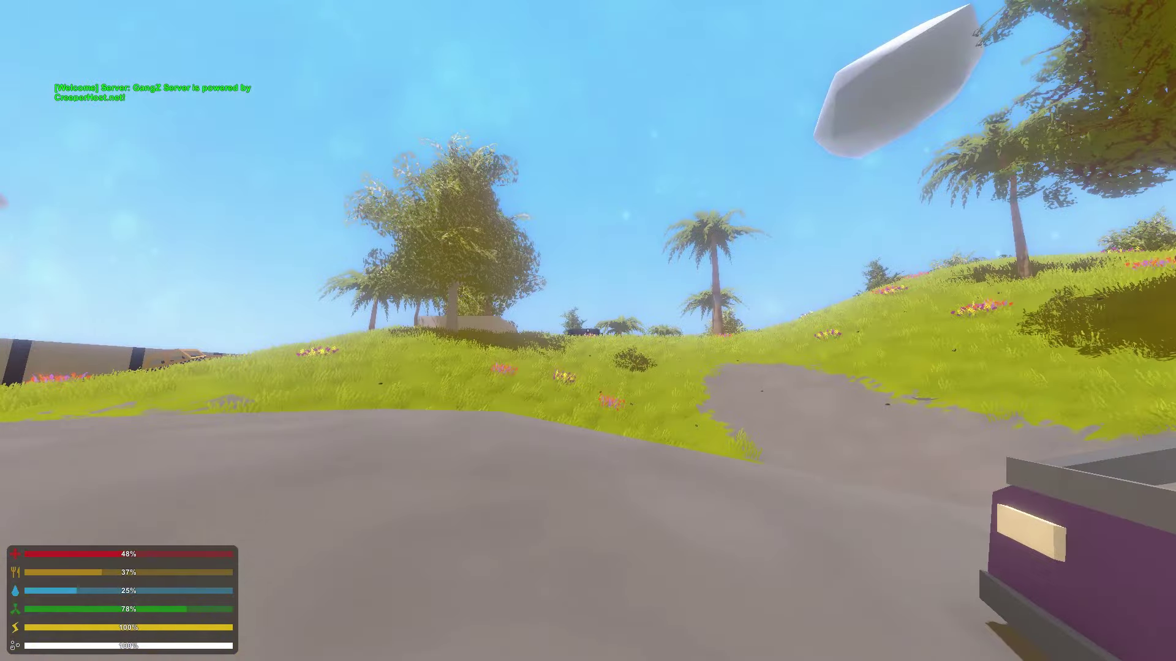
{"action": "key", "text": "f"}
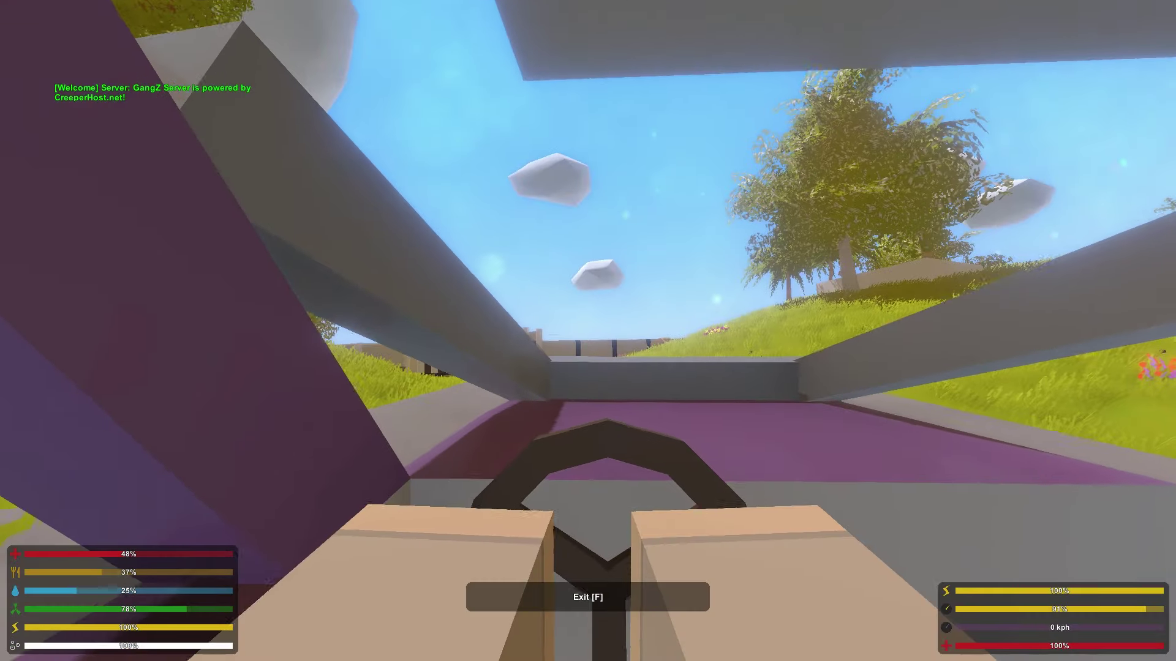
{"action": "key", "text": "w"}
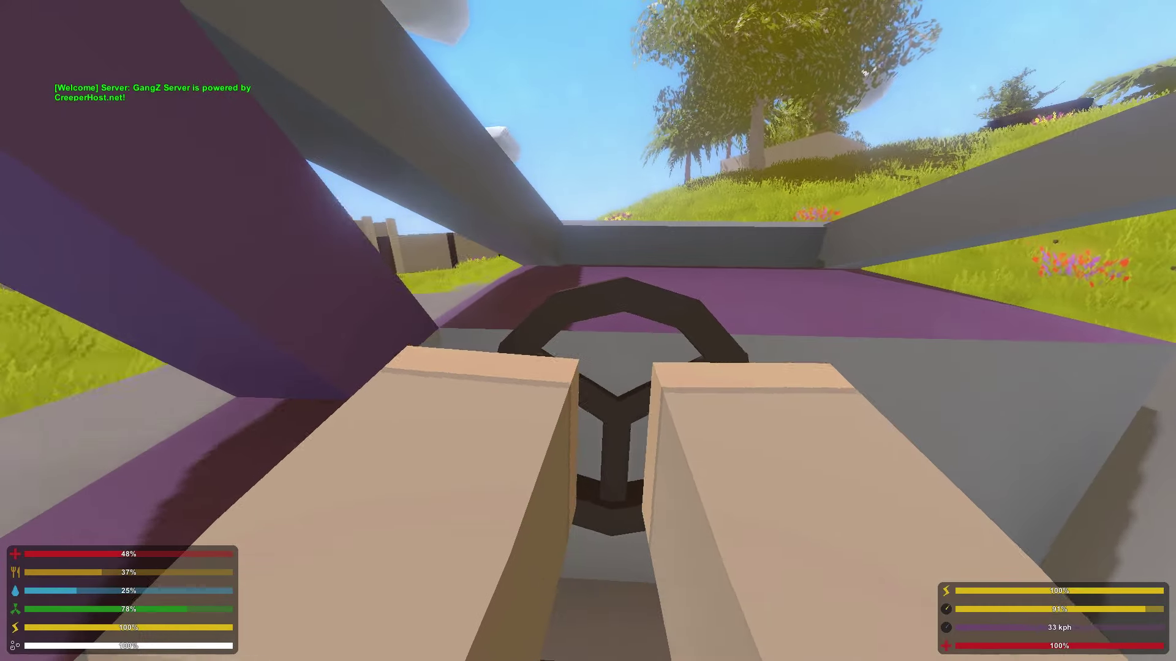
Step: Keep the purple sedan moving toward the rocky shoreline
{"action": "key", "text": "h"}
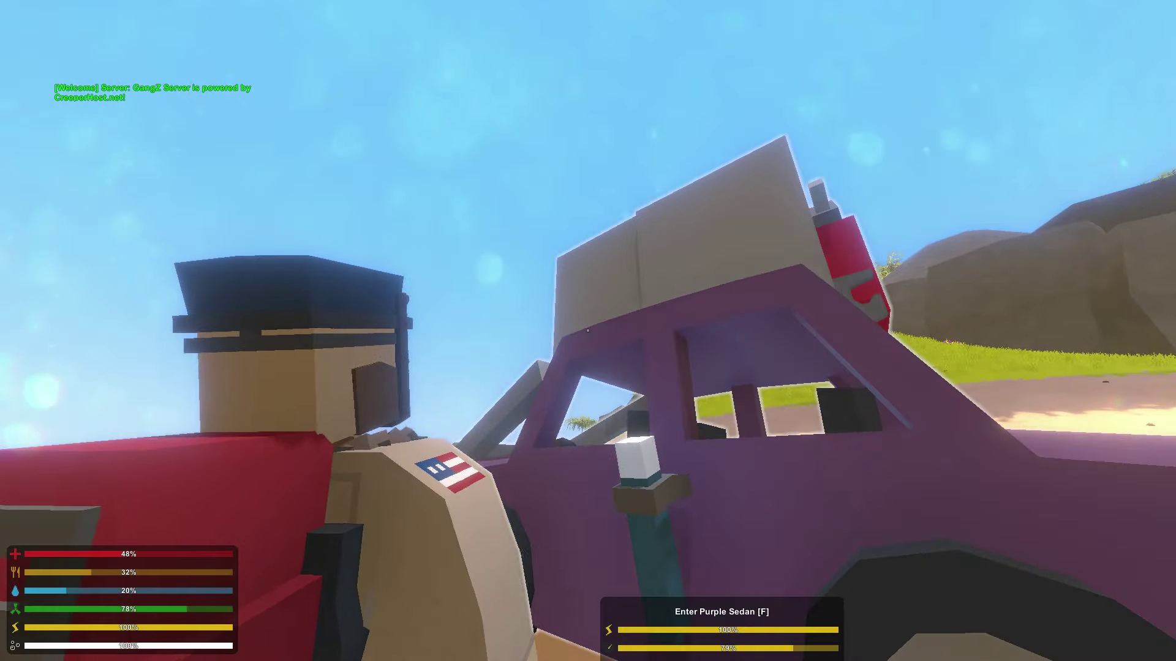
Step: Move the fire axe and rifle into the sedan's storage
{"action": "key", "text": "f"}
{"action": "key", "text": "f"}
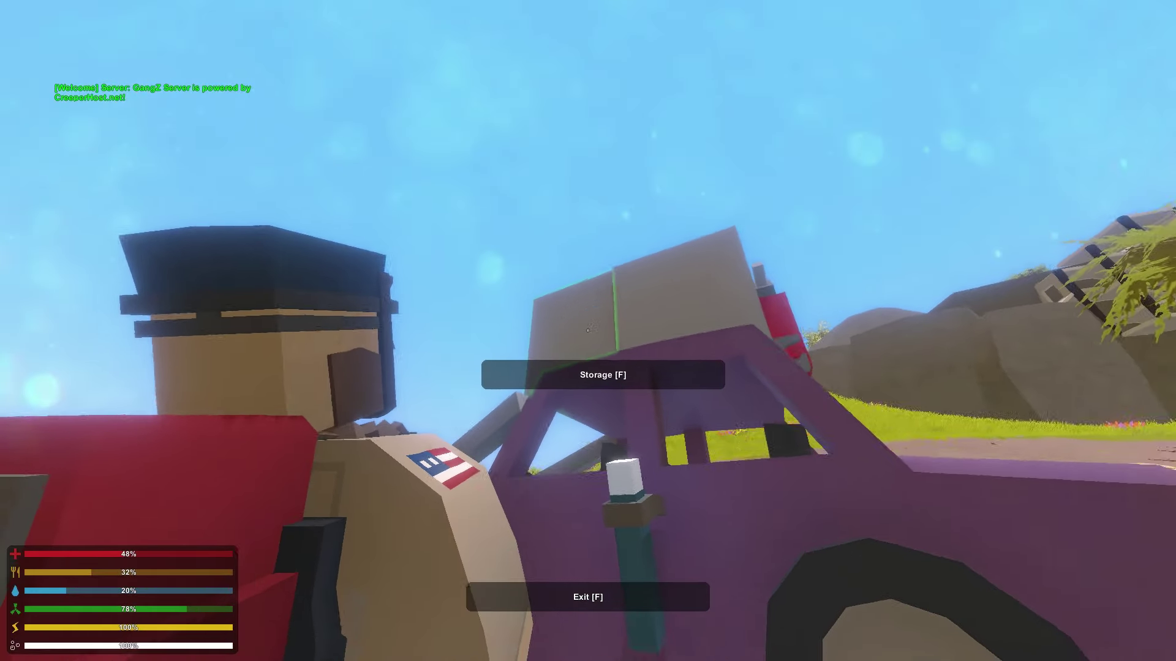
{"action": "key", "text": "f"}
{"action": "scroll", "coordinate": [451, 349], "scroll_direction": "down", "scroll_amount": 3}
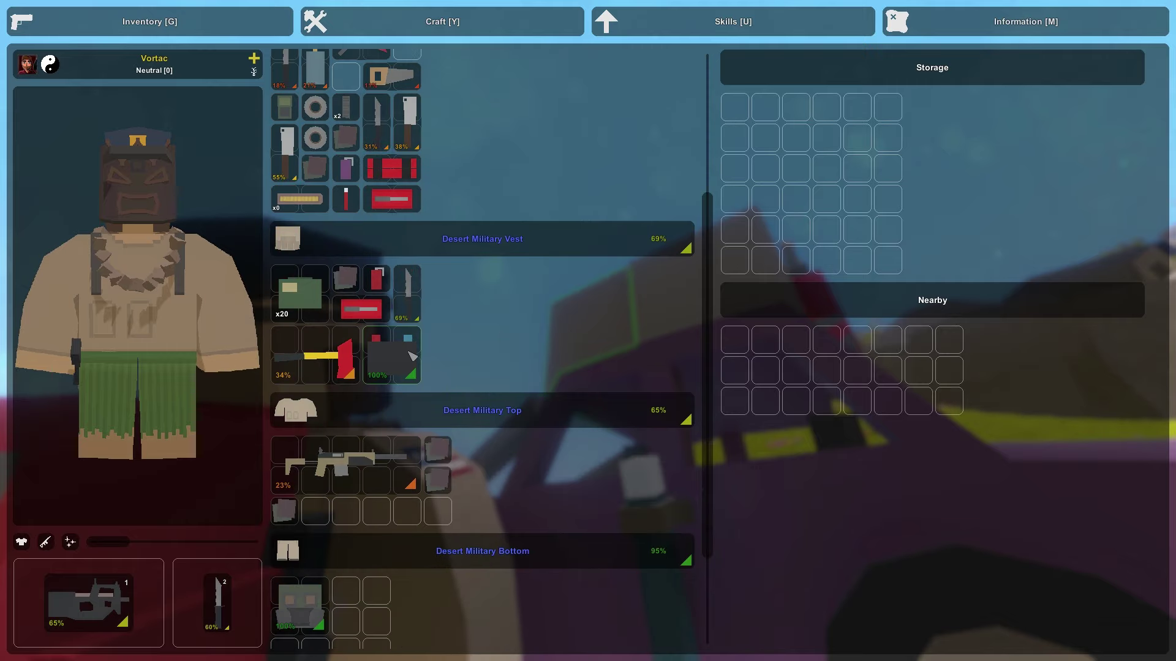
{"action": "right_click", "coordinate": [317, 357]}
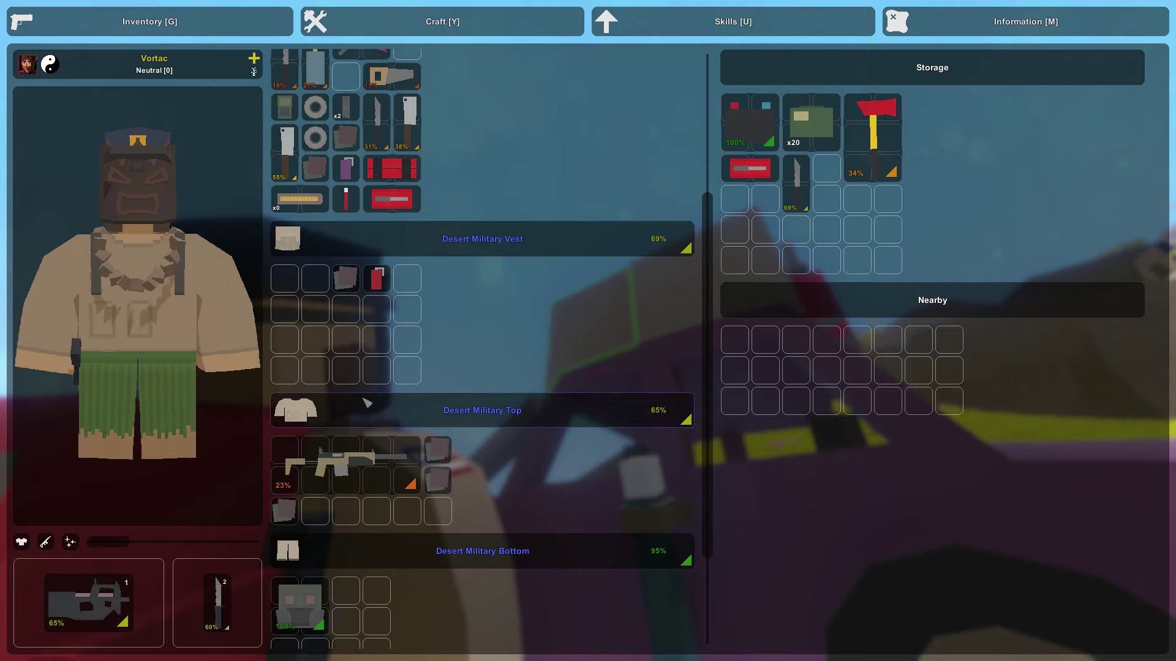
{"action": "scroll", "coordinate": [366, 402], "scroll_direction": "down", "scroll_amount": 3}
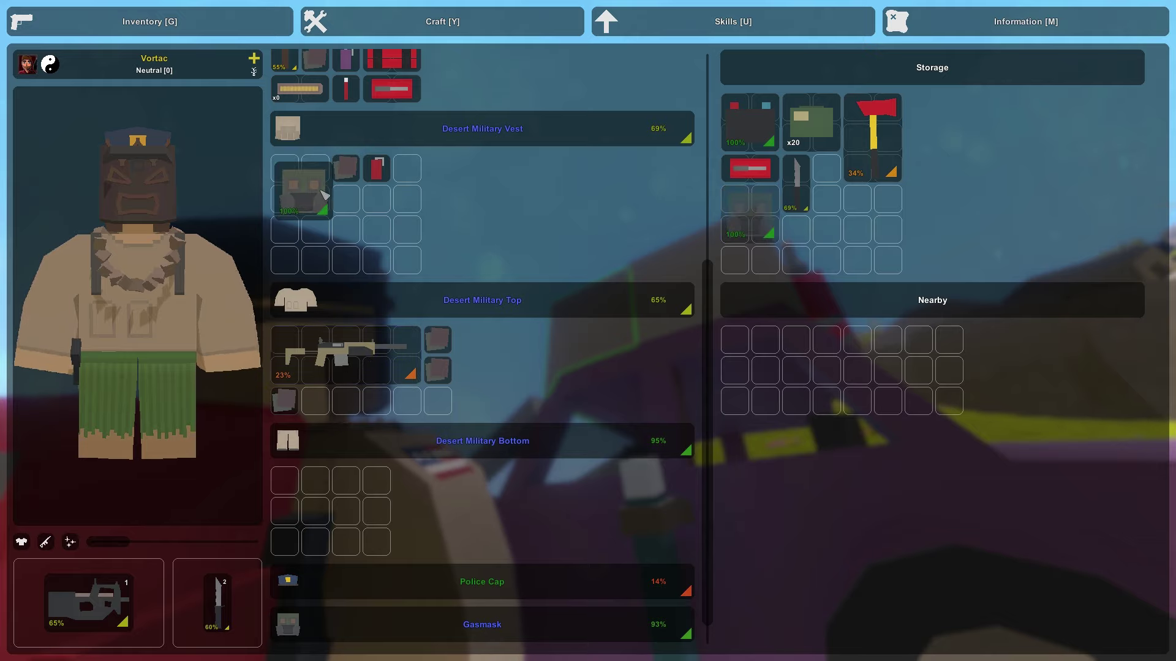
{"action": "left_click_drag", "start_coordinate": [344, 368], "coordinate": [735, 267]}
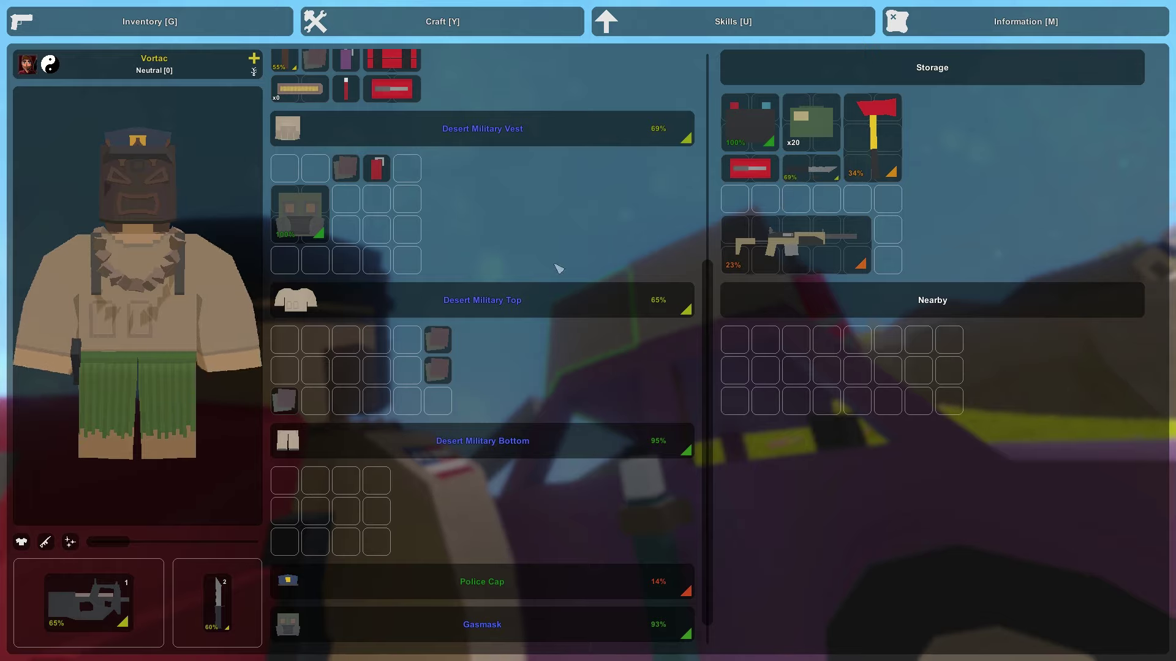
{"action": "scroll", "coordinate": [449, 346], "scroll_direction": "up", "scroll_amount": 3}
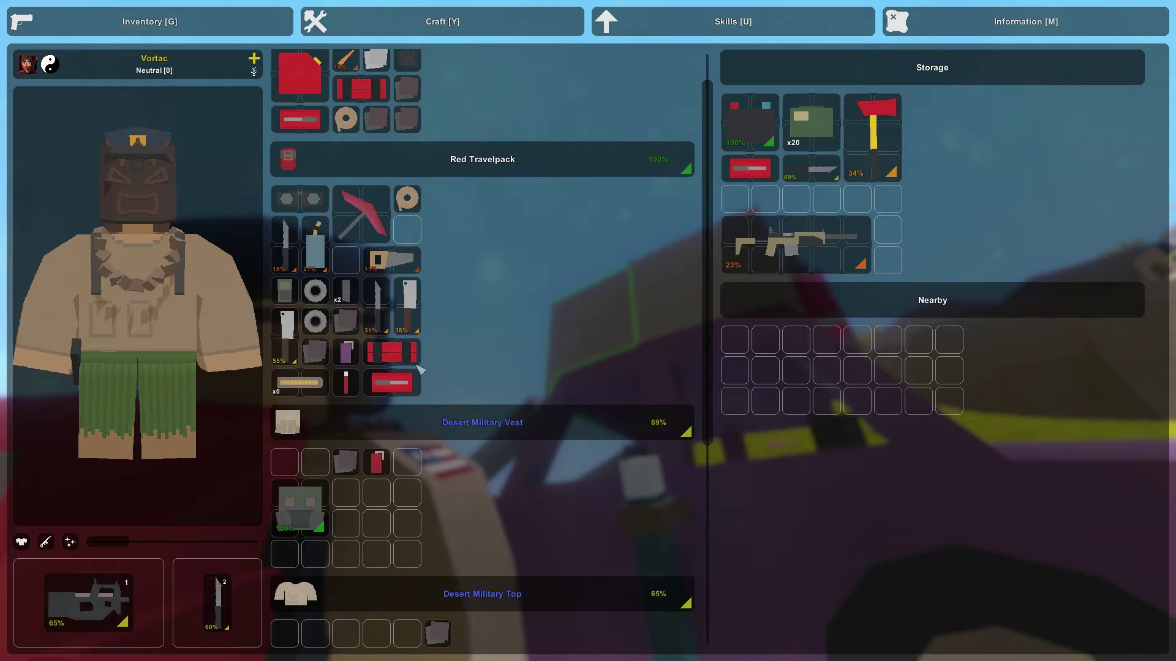
Step: Store the tape in the car, then open the second storage container
{"action": "left_click", "coordinate": [319, 321]}
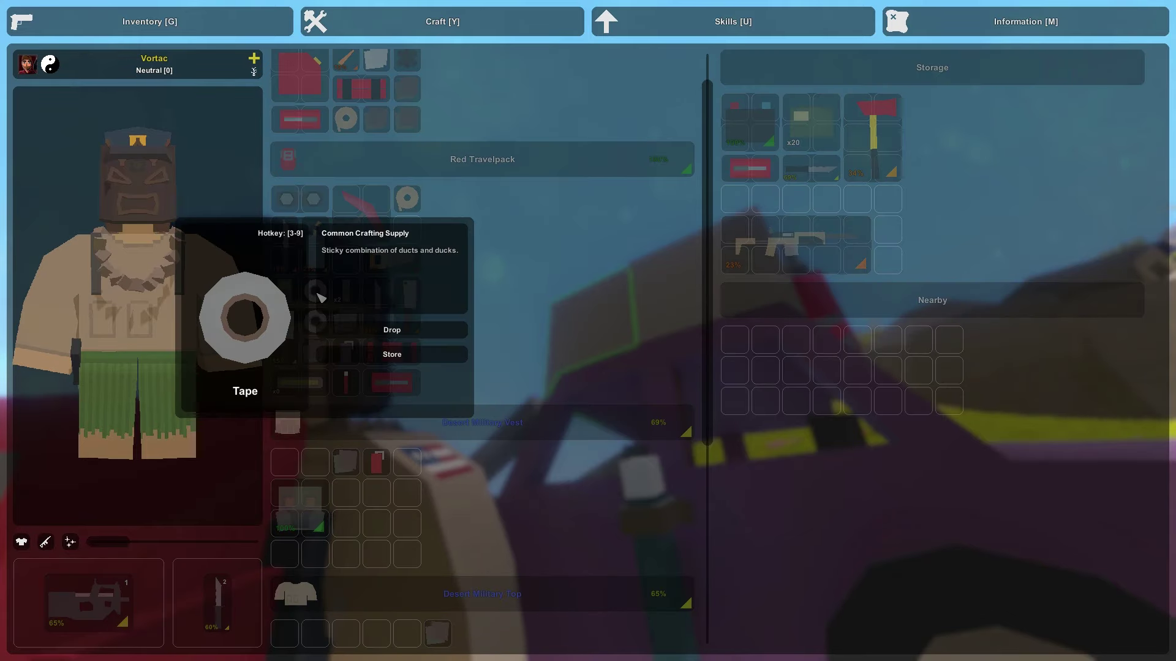
{"action": "left_click", "coordinate": [645, 281]}
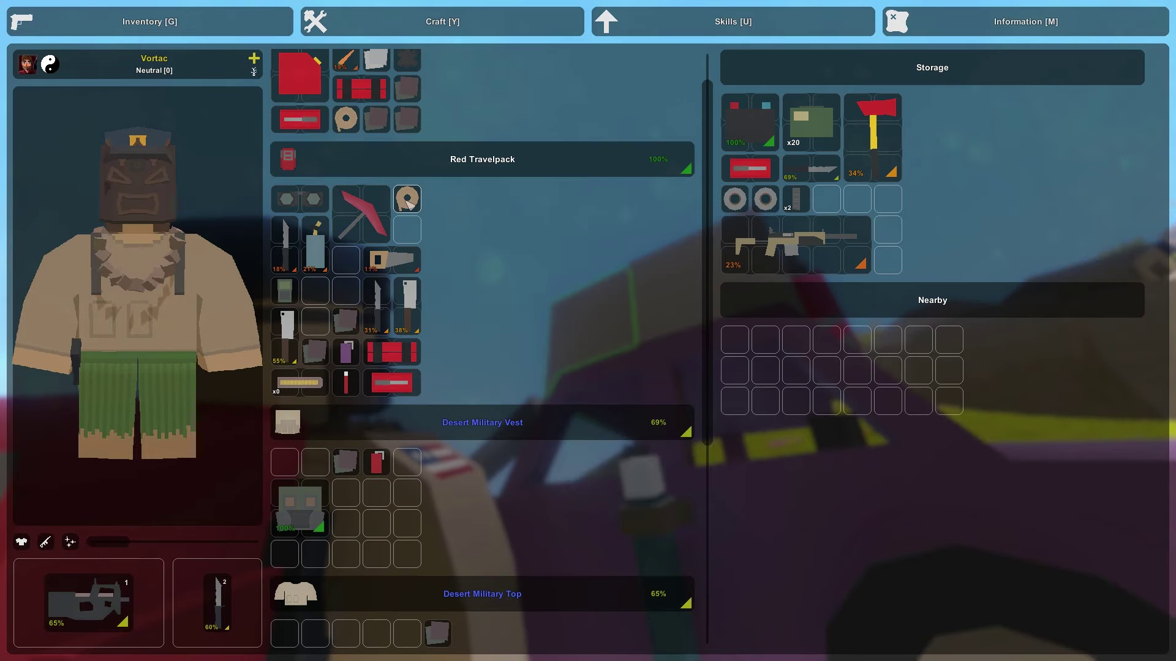
{"action": "scroll", "coordinate": [366, 146], "scroll_direction": "up", "scroll_amount": 1}
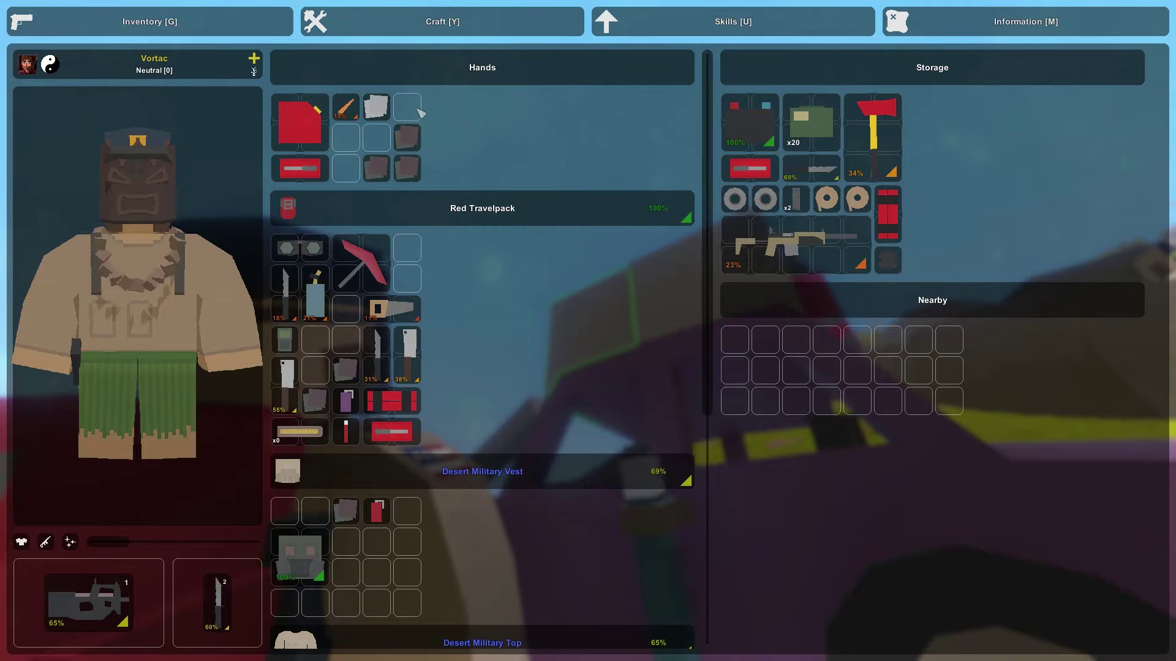
{"action": "key", "text": "g"}
{"action": "key", "text": "f"}
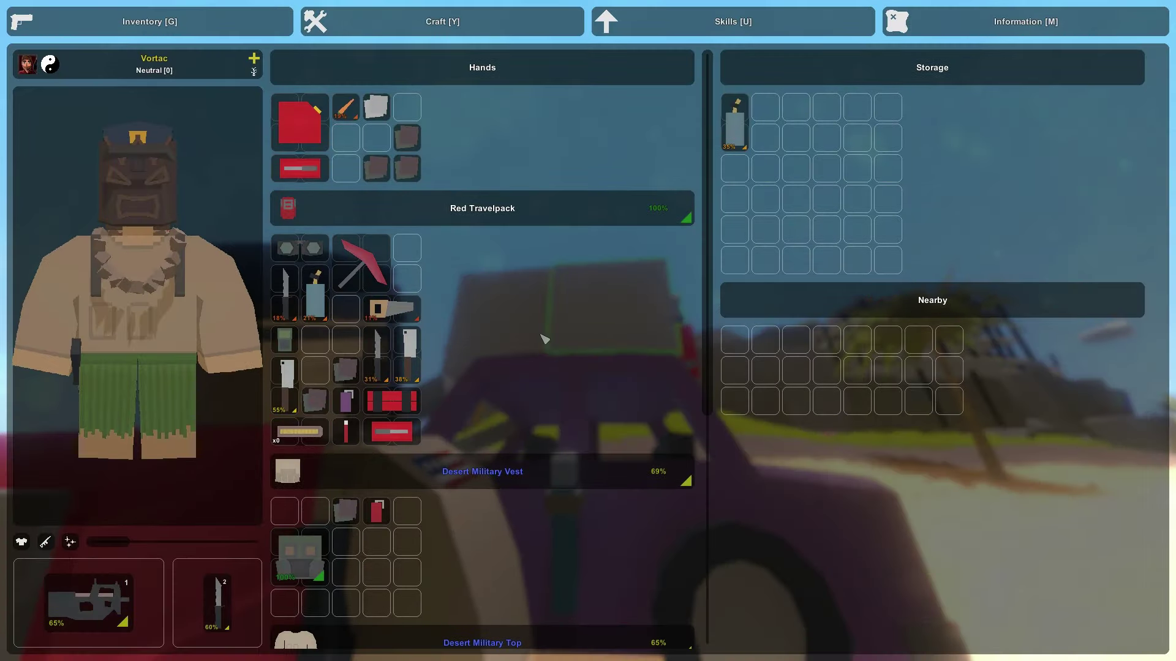
{"action": "scroll", "coordinate": [390, 372], "scroll_direction": "down", "scroll_amount": 1}
{"action": "scroll", "coordinate": [386, 363], "scroll_direction": "up", "scroll_amount": 1}
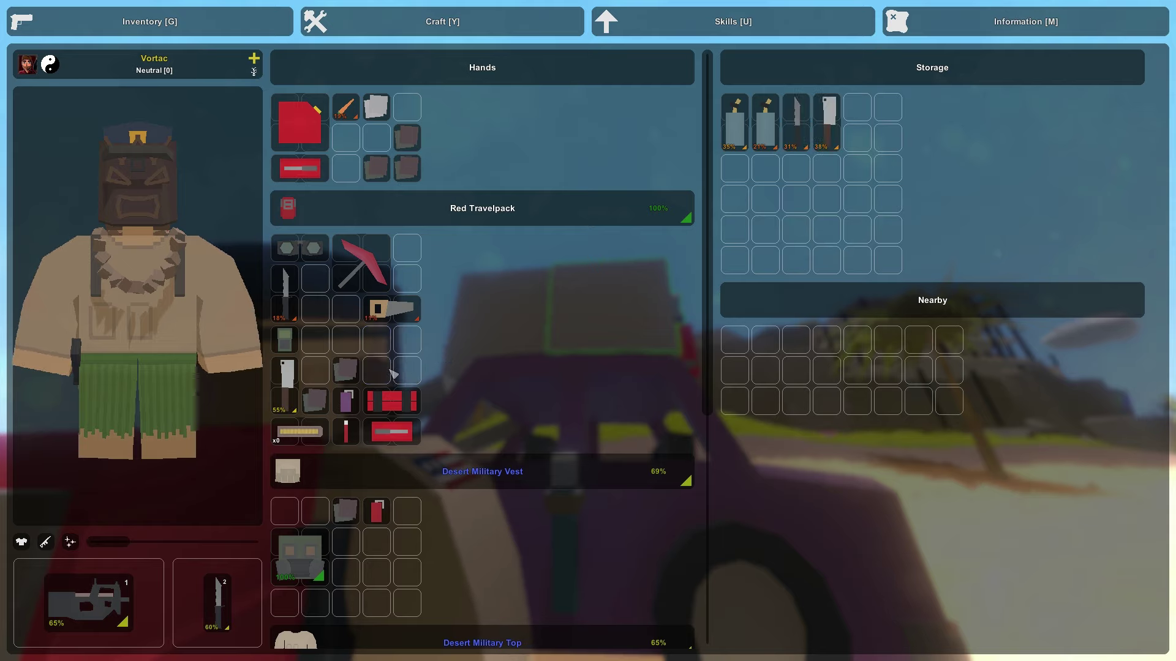
Step: Craft two pine floors from pine logs
{"action": "right_click", "coordinate": [300, 433]}
{"action": "key", "text": "y"}
{"action": "left_click", "coordinate": [607, 419]}
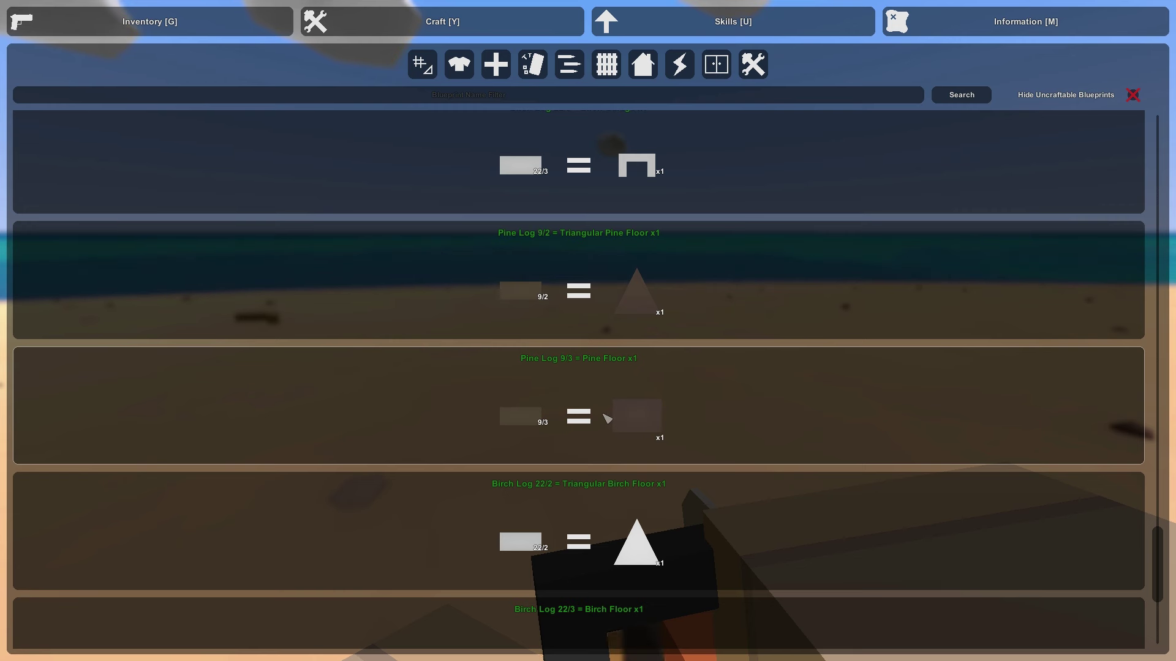
{"action": "left_click", "coordinate": [610, 412]}
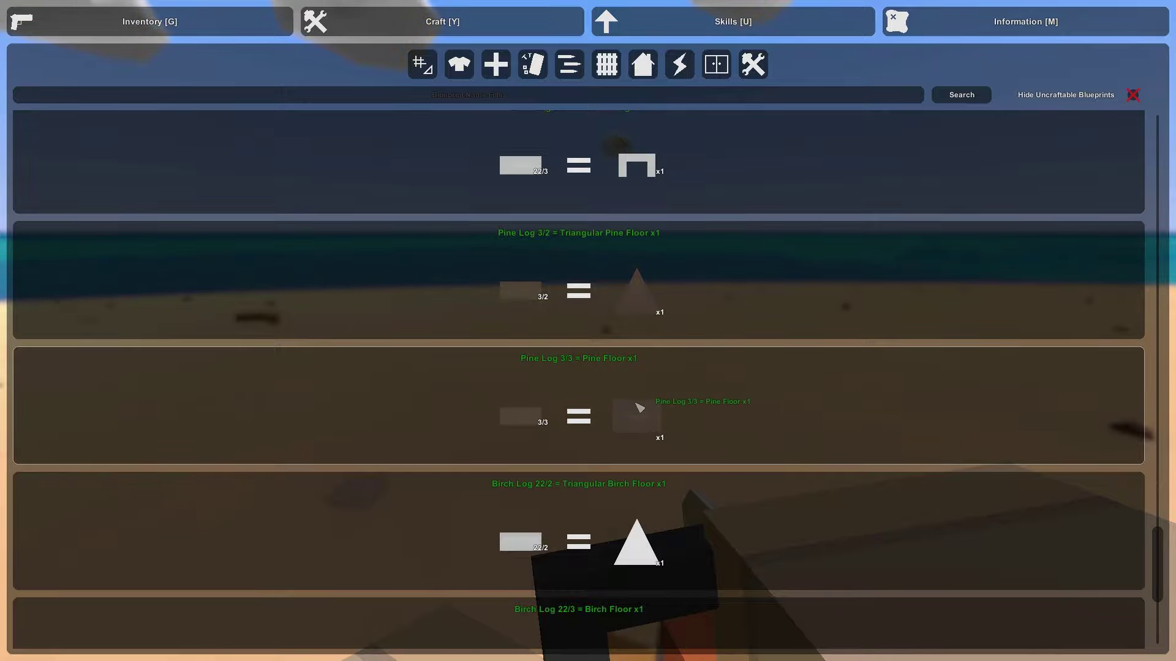
{"action": "key", "text": "Escape"}
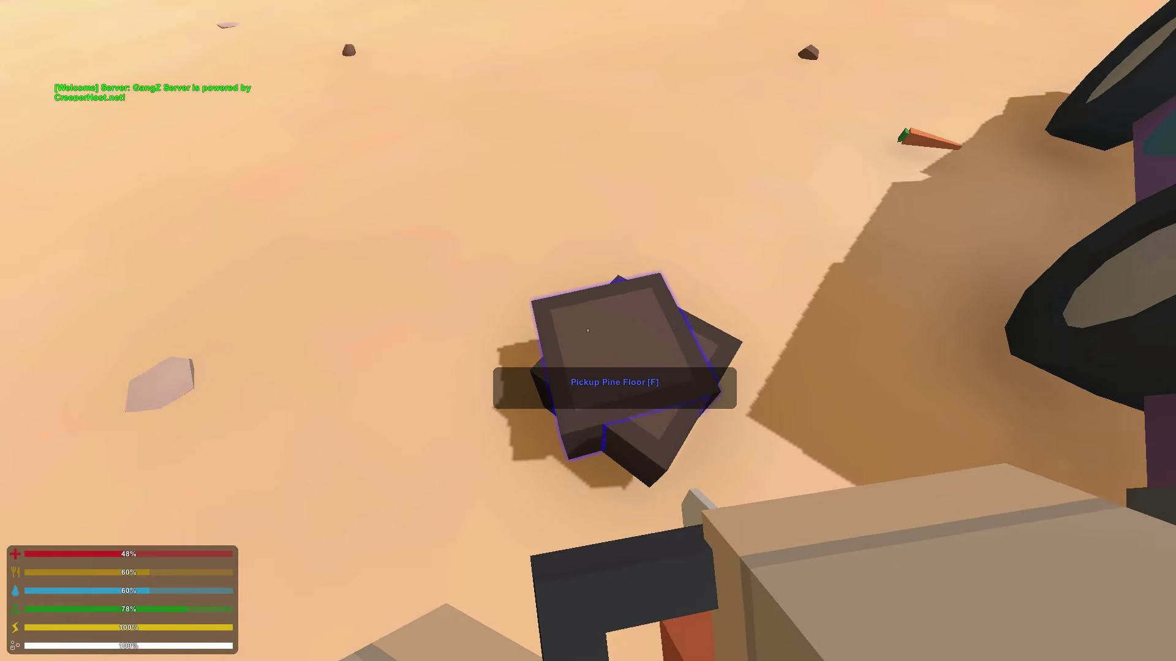
Step: Pick up a pine floor from the nearby items on the ground
{"action": "key", "text": "g"}
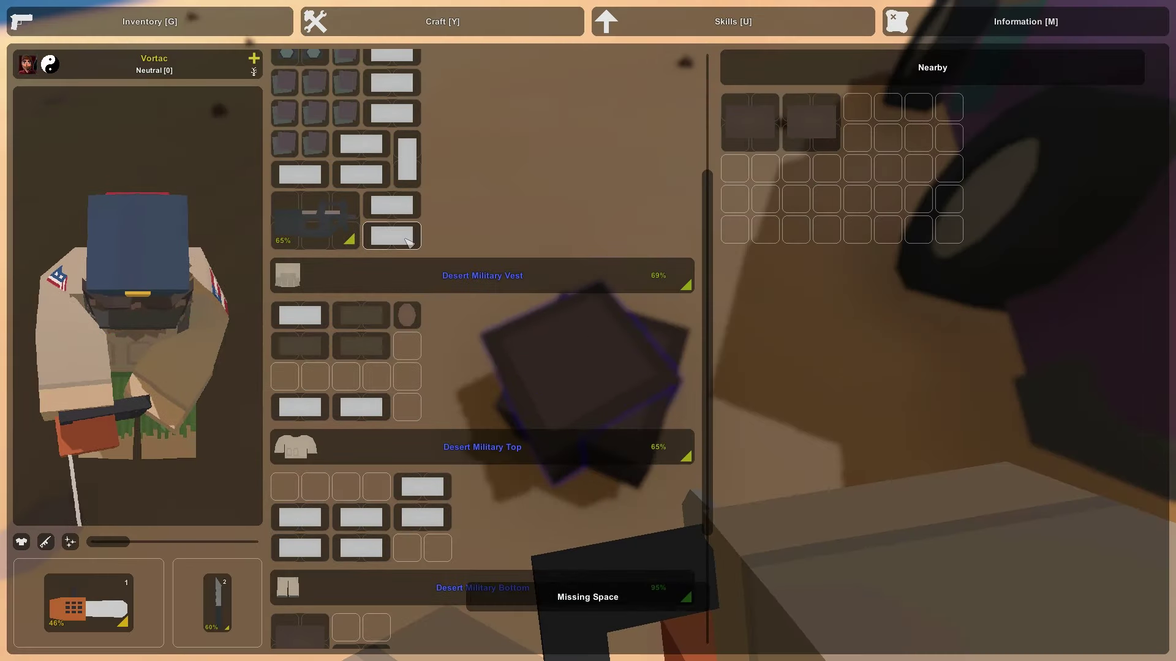
{"action": "key", "text": "g"}
{"action": "key", "text": "g"}
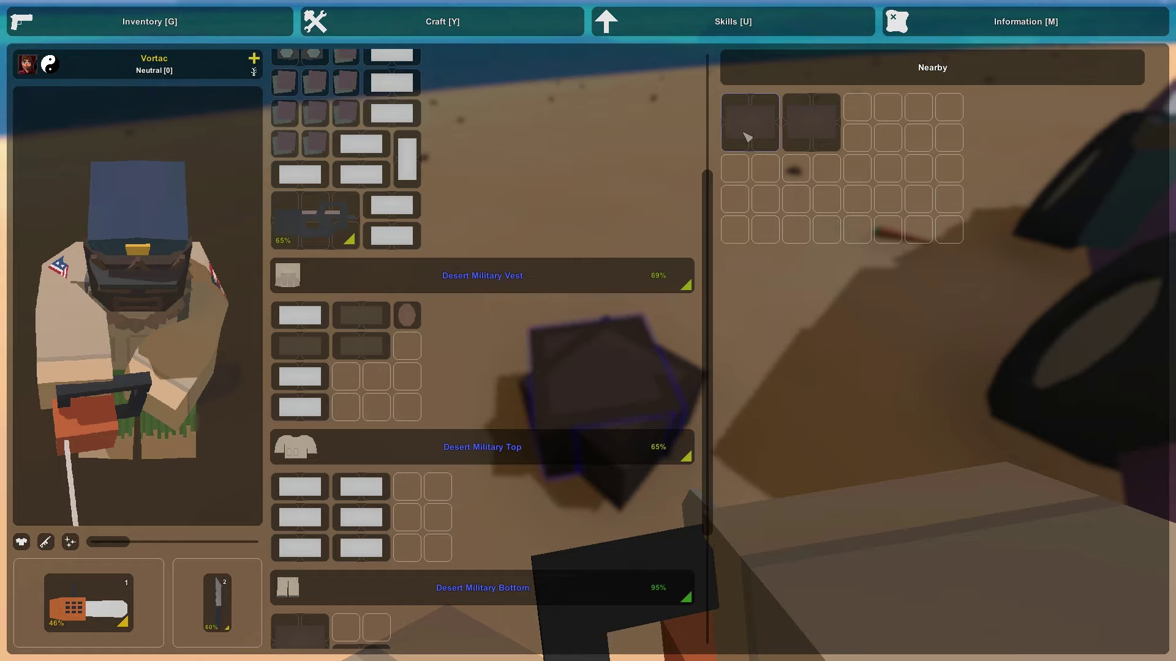
{"action": "left_click", "coordinate": [762, 146]}
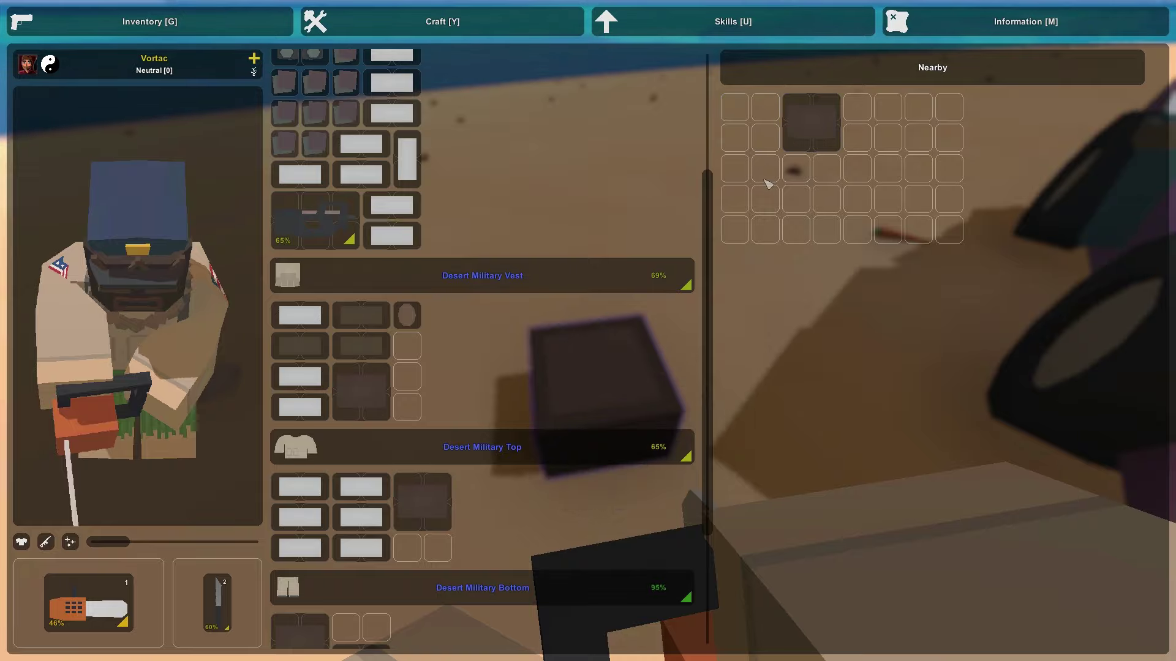
{"action": "scroll", "coordinate": [538, 349], "scroll_direction": "down", "scroll_amount": 2}
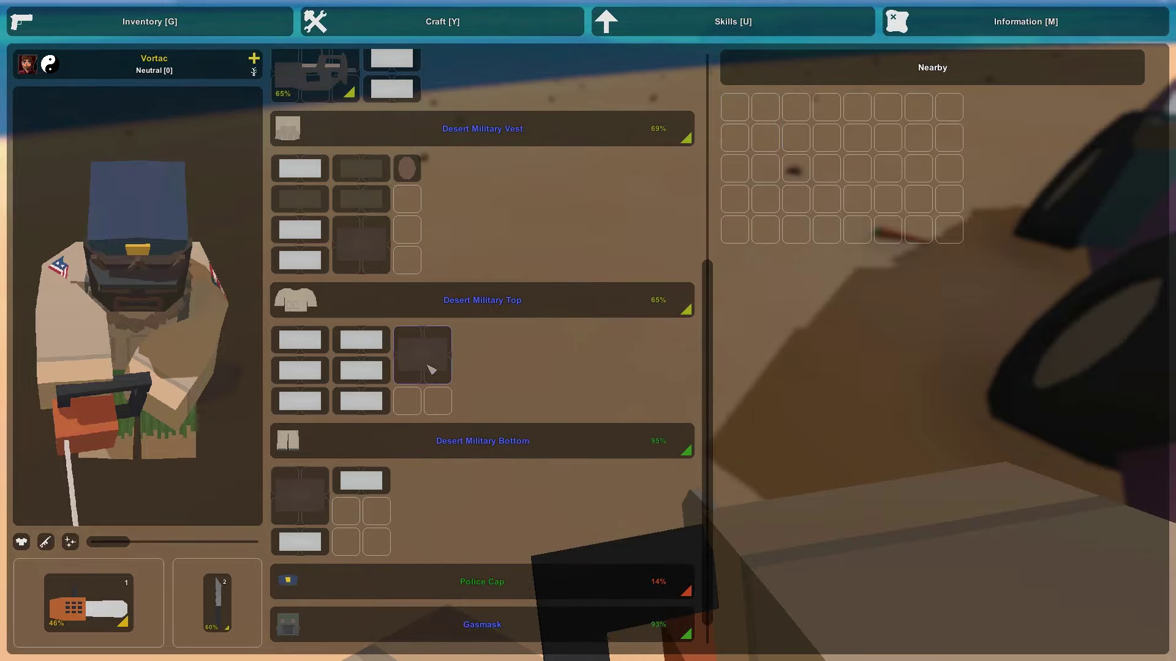
{"action": "key", "text": "g"}
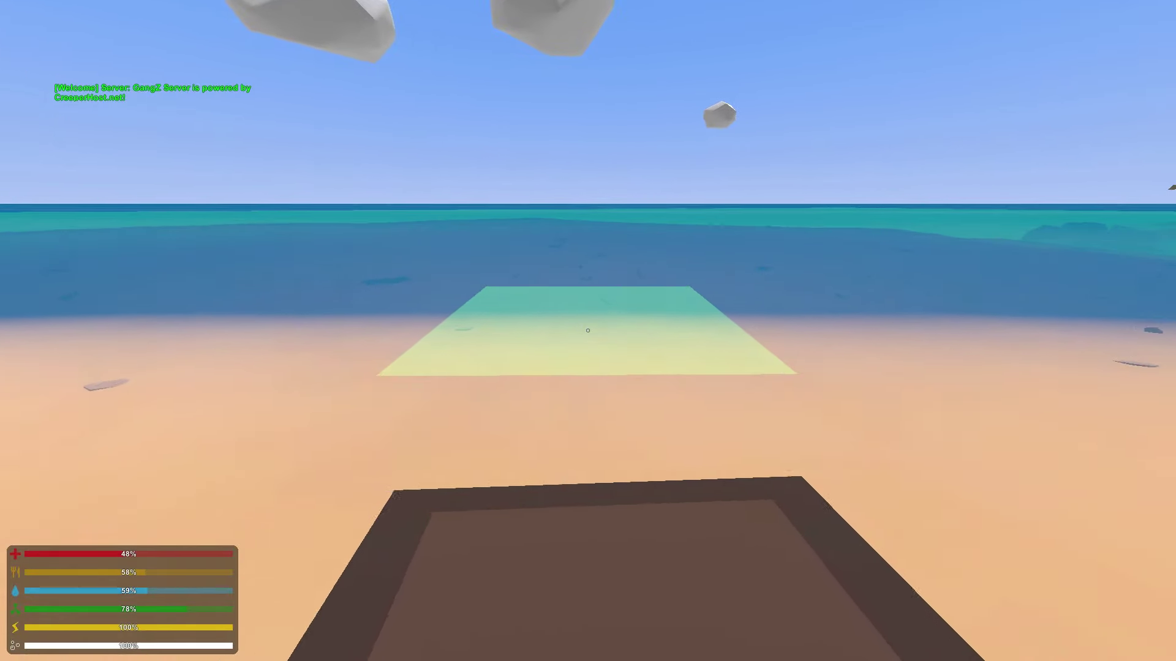
Step: Place three pine floors on the sand and at the shoreline
{"action": "key", "text": "w"}
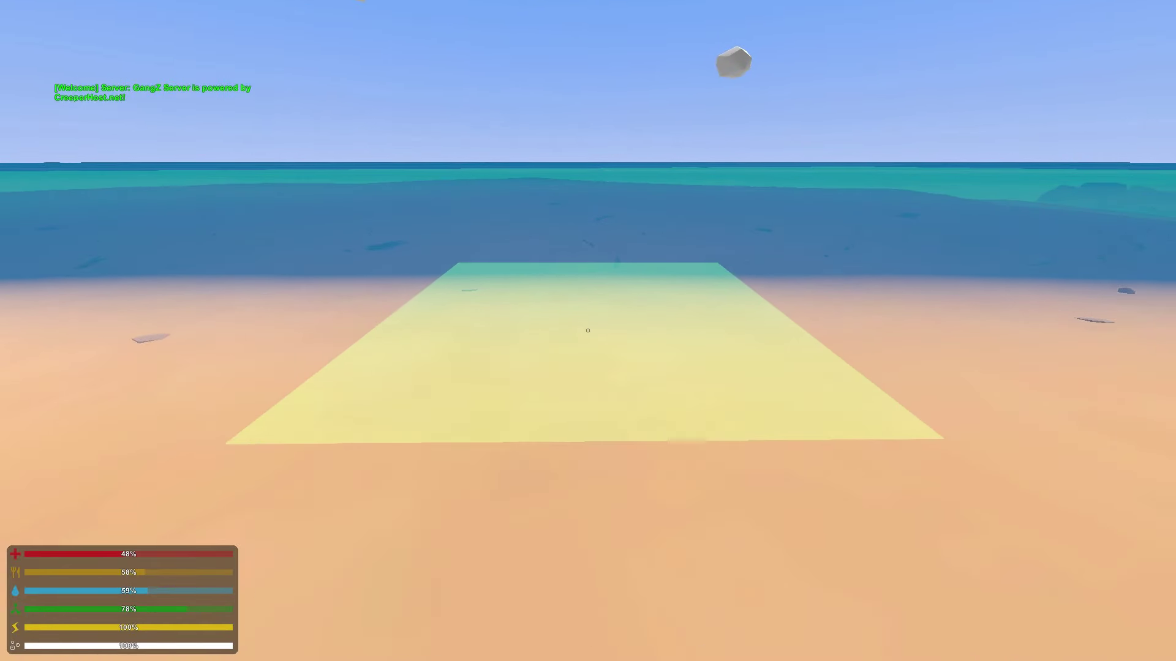
{"action": "left_click", "coordinate": [588, 330]}
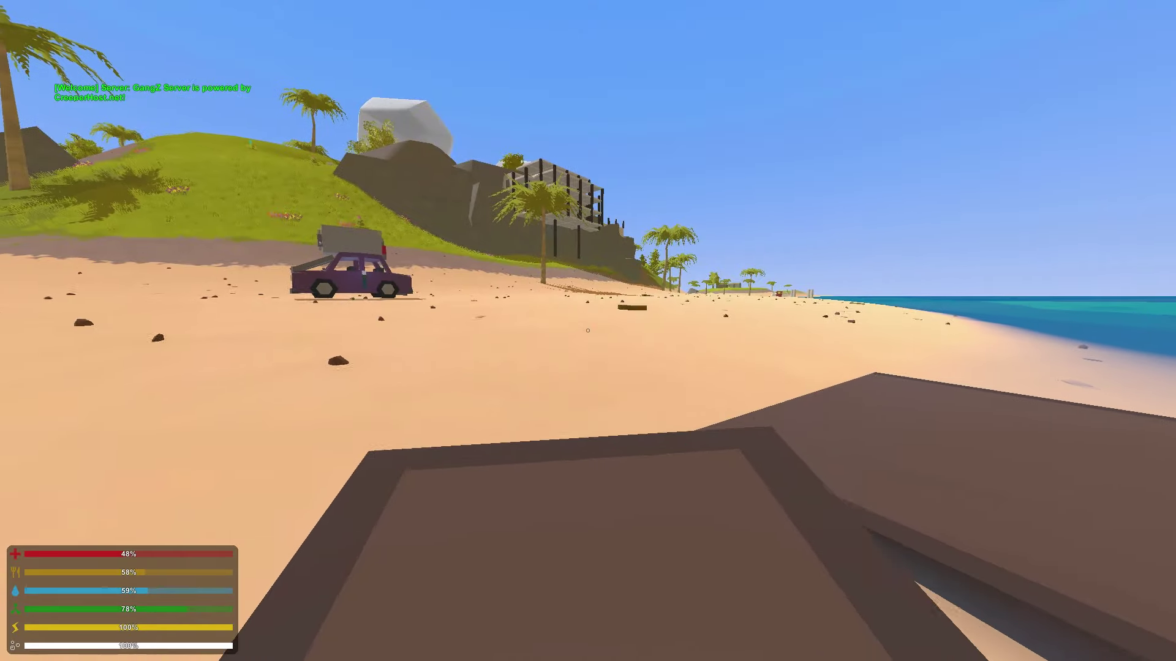
{"action": "left_click", "coordinate": [588, 331]}
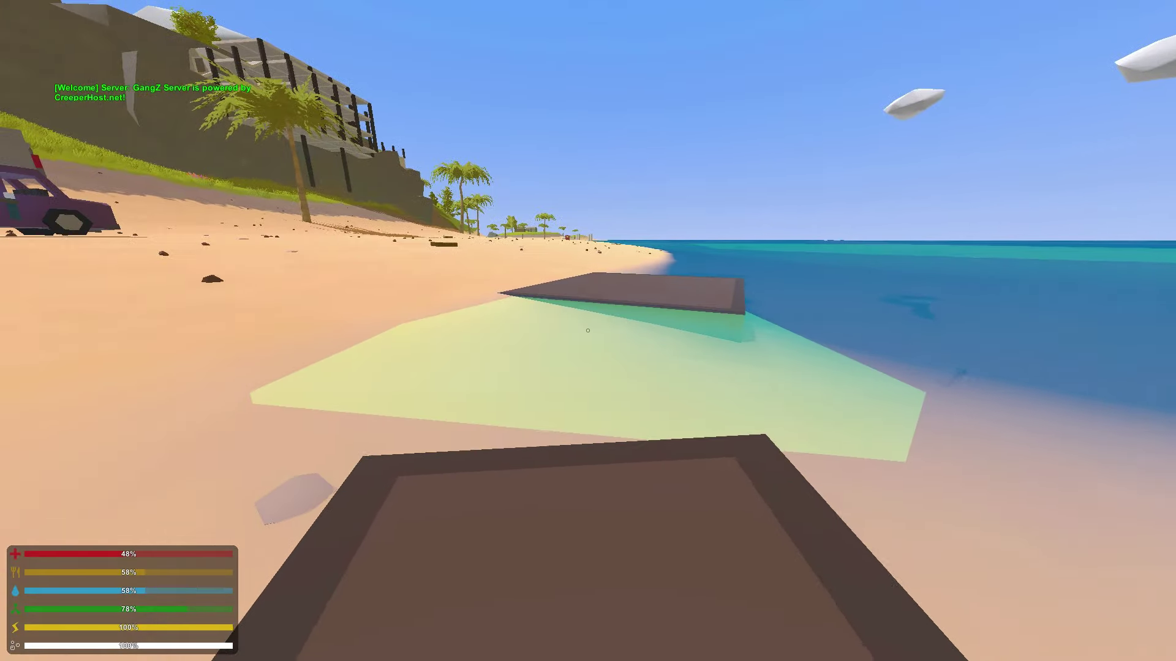
{"action": "key", "text": "w"}
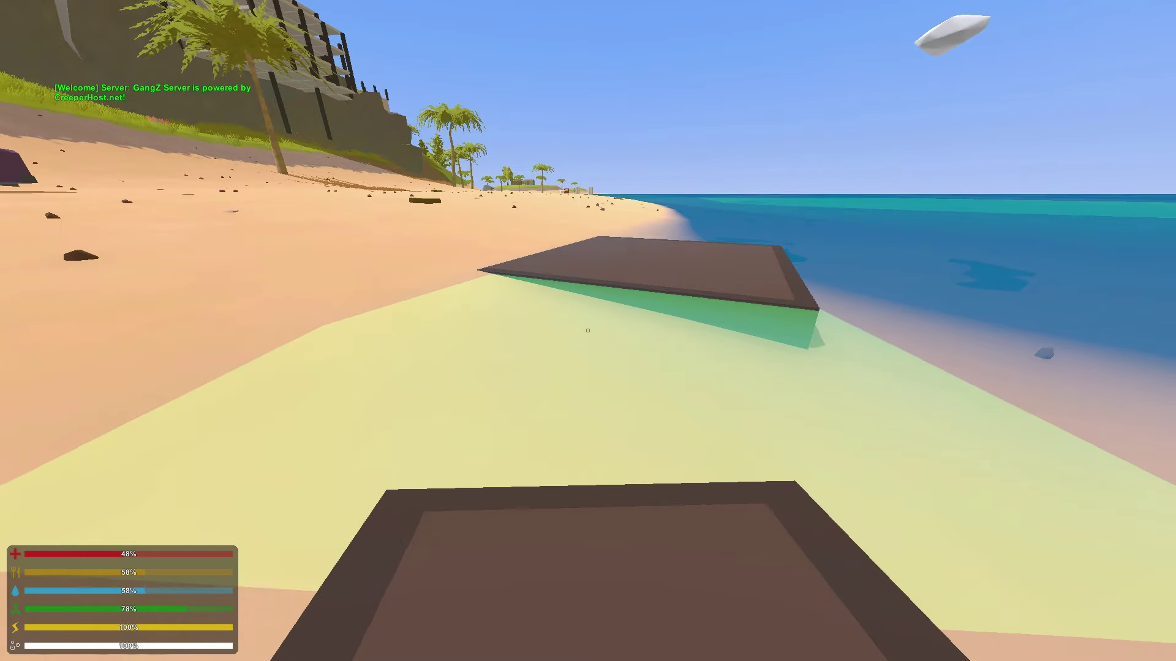
{"action": "key", "text": "w"}
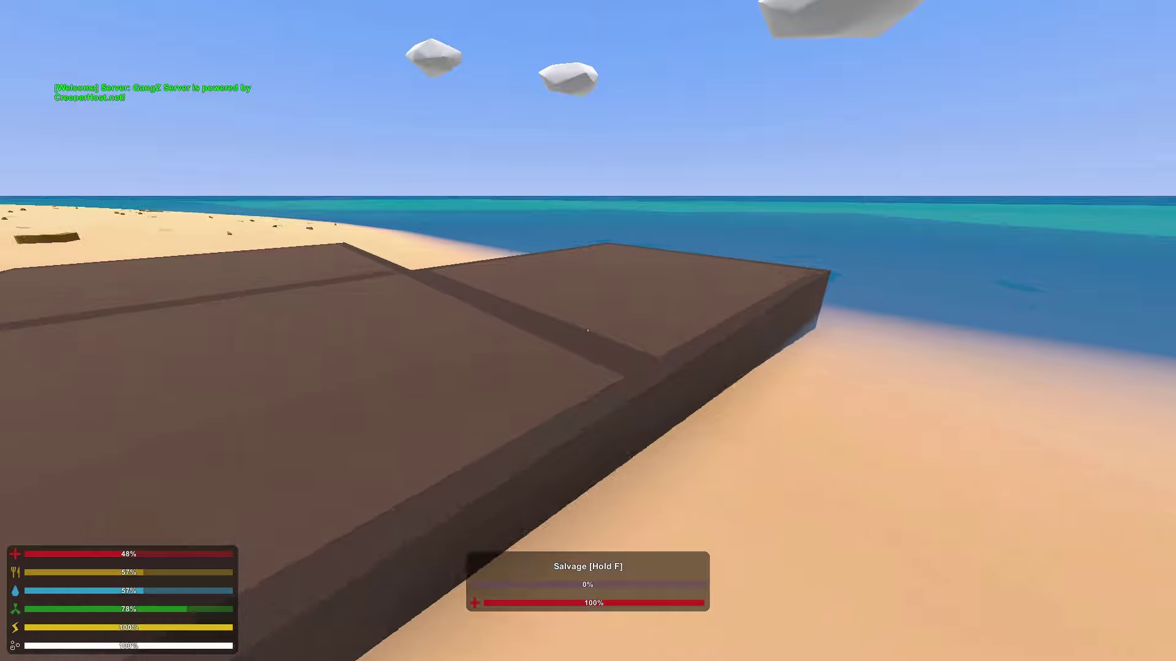
{"action": "key", "text": "w"}
{"action": "left_click", "coordinate": [588, 331]}
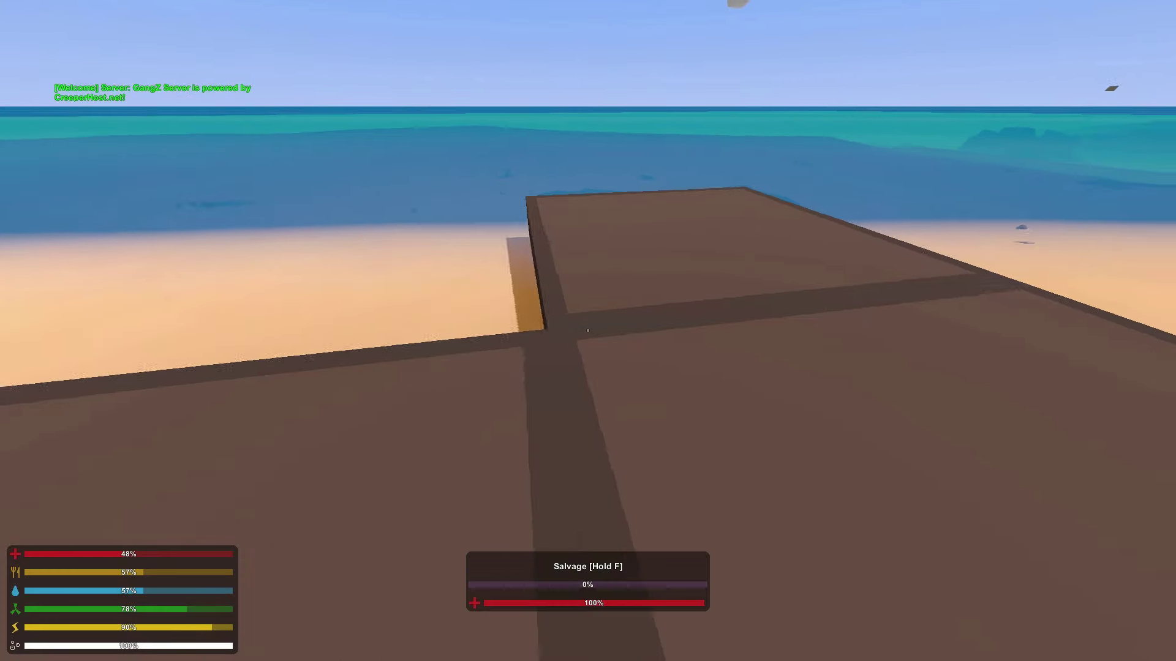
Step: Walk across the floor platform toward the car and around its edge
{"action": "key", "text": "w"}
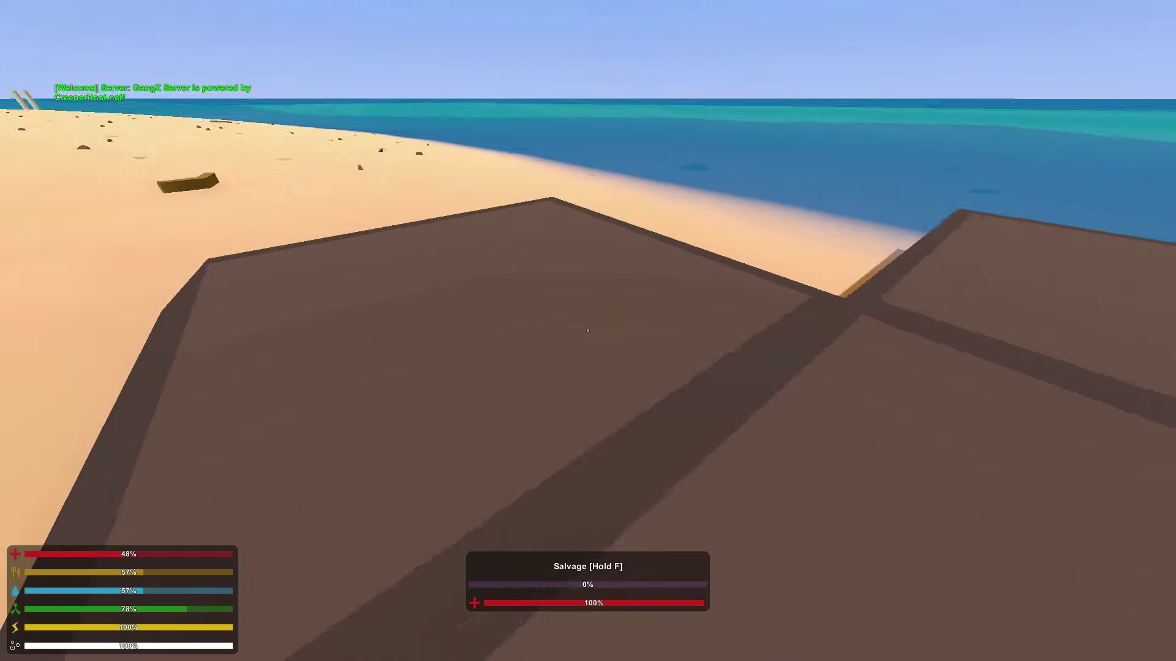
{"action": "key", "text": "w"}
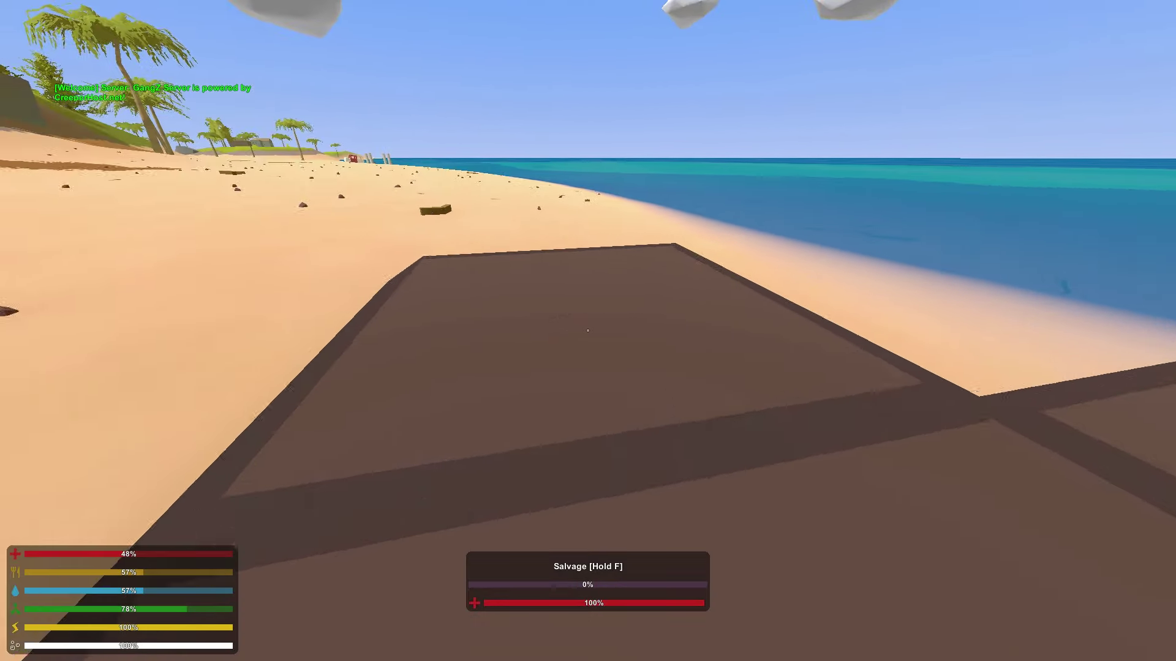
{"action": "key", "text": "w"}
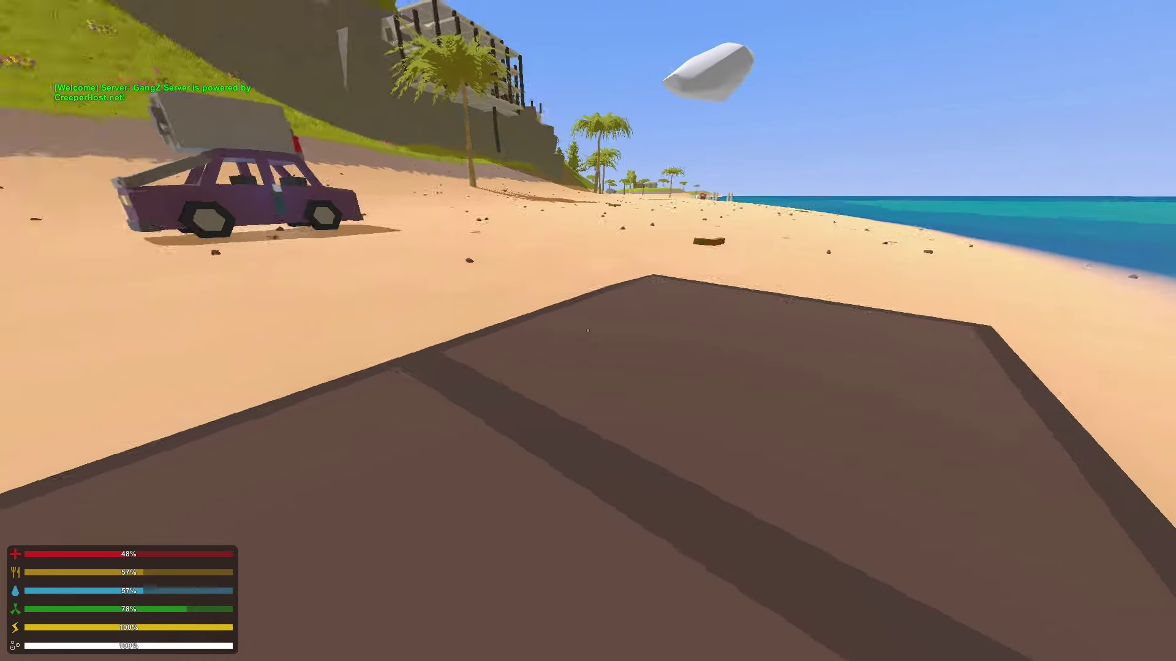
{"action": "key", "text": "w"}
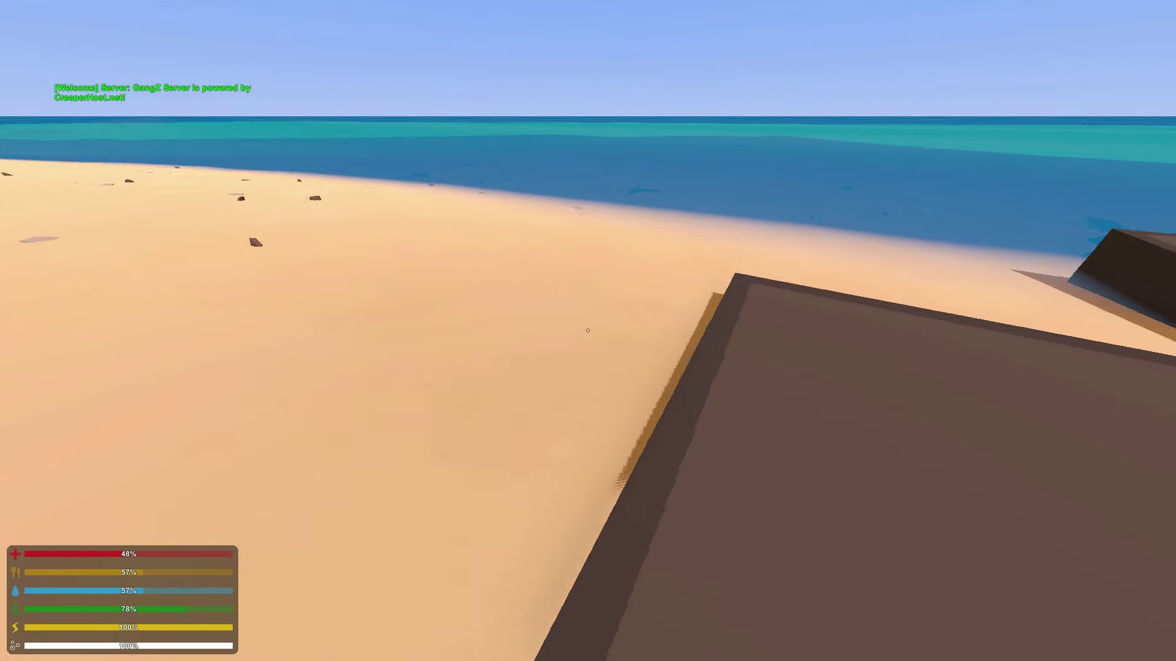
{"action": "key", "text": "w"}
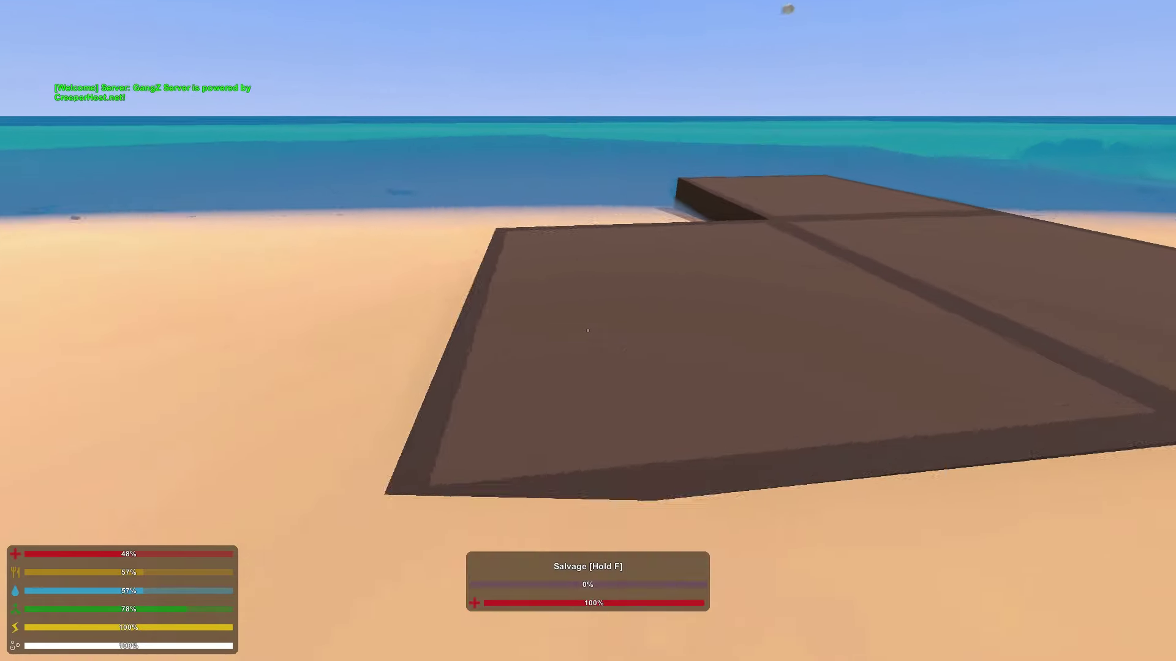
{"action": "key", "text": "w"}
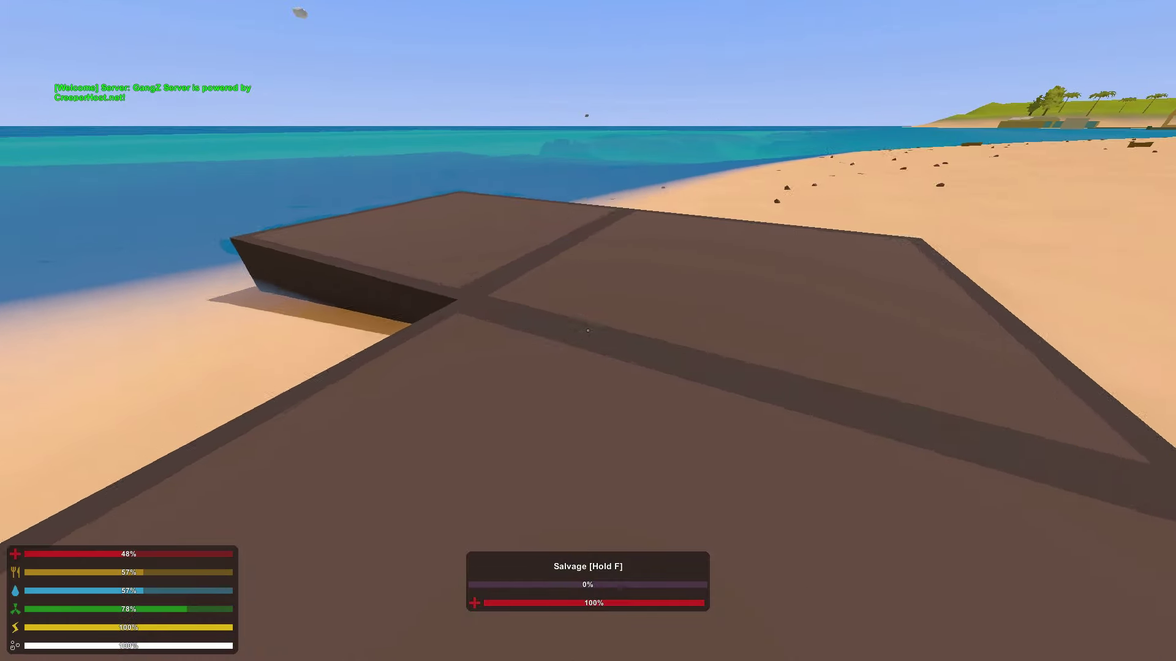
{"action": "key", "text": "w"}
{"action": "key", "text": "w"}
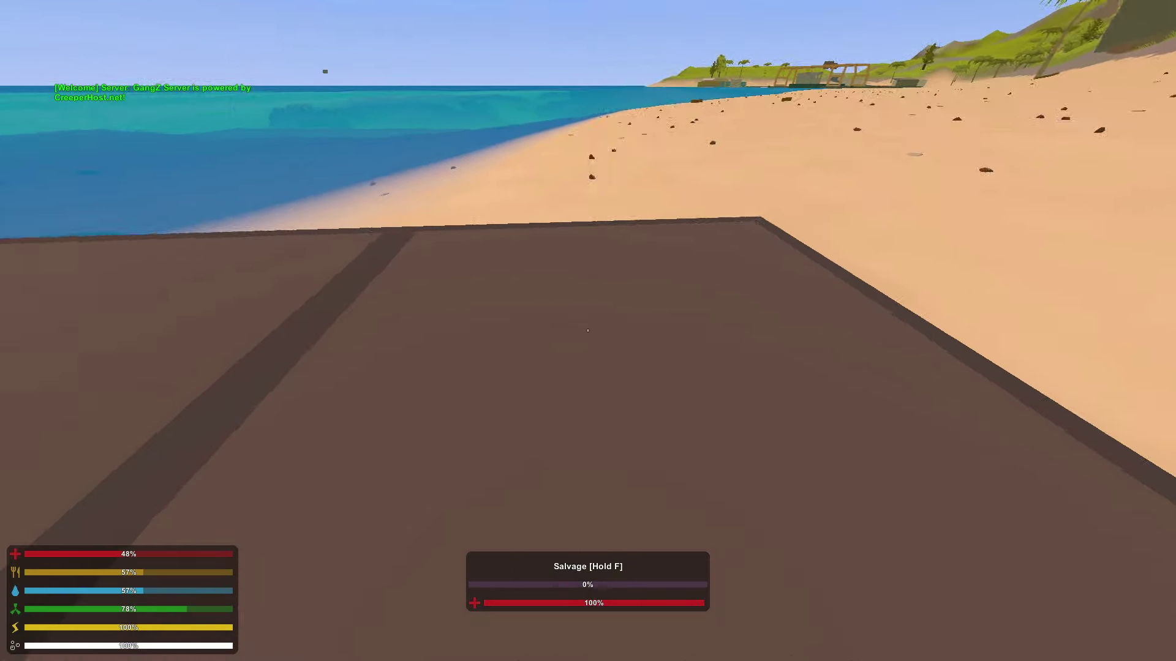
{"action": "key", "text": "w"}
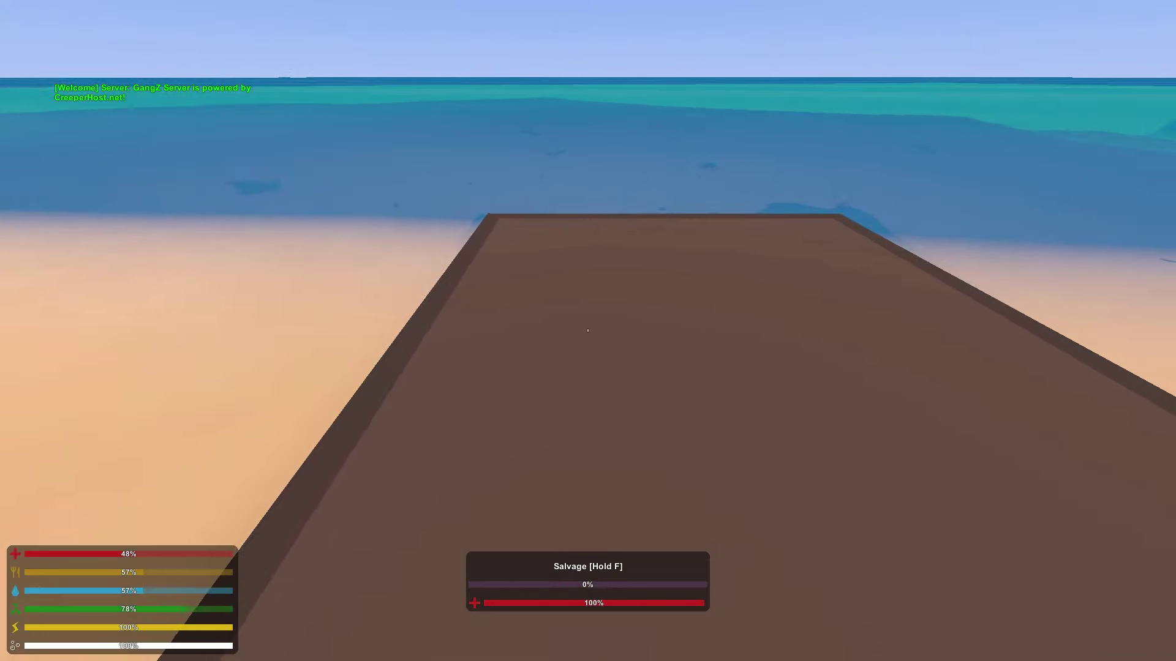
{"action": "key", "text": "w"}
{"action": "key", "text": "w"}
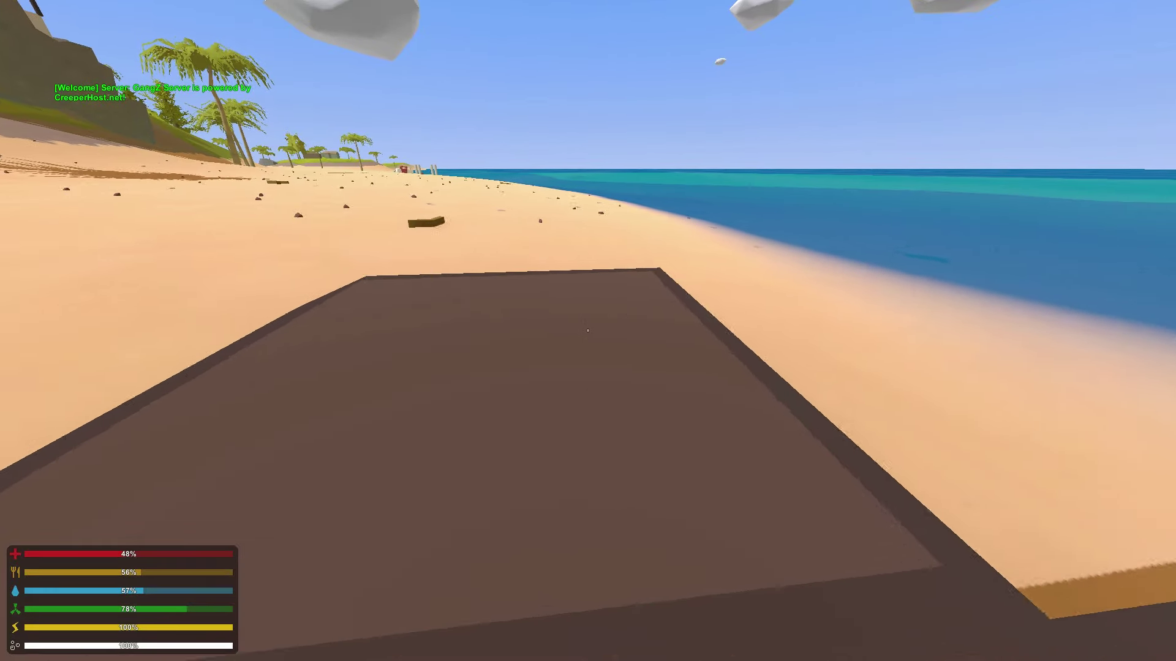
Step: Walk back over the platform, then head along the beach past the car
{"action": "key", "text": "w"}
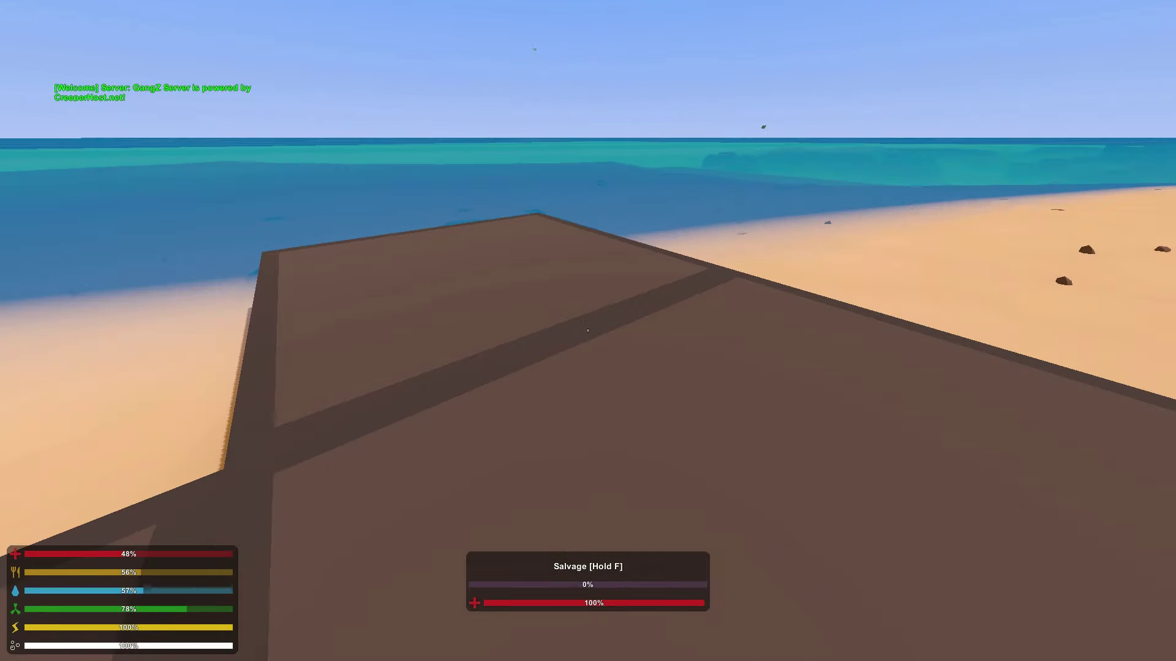
{"action": "key", "text": "w"}
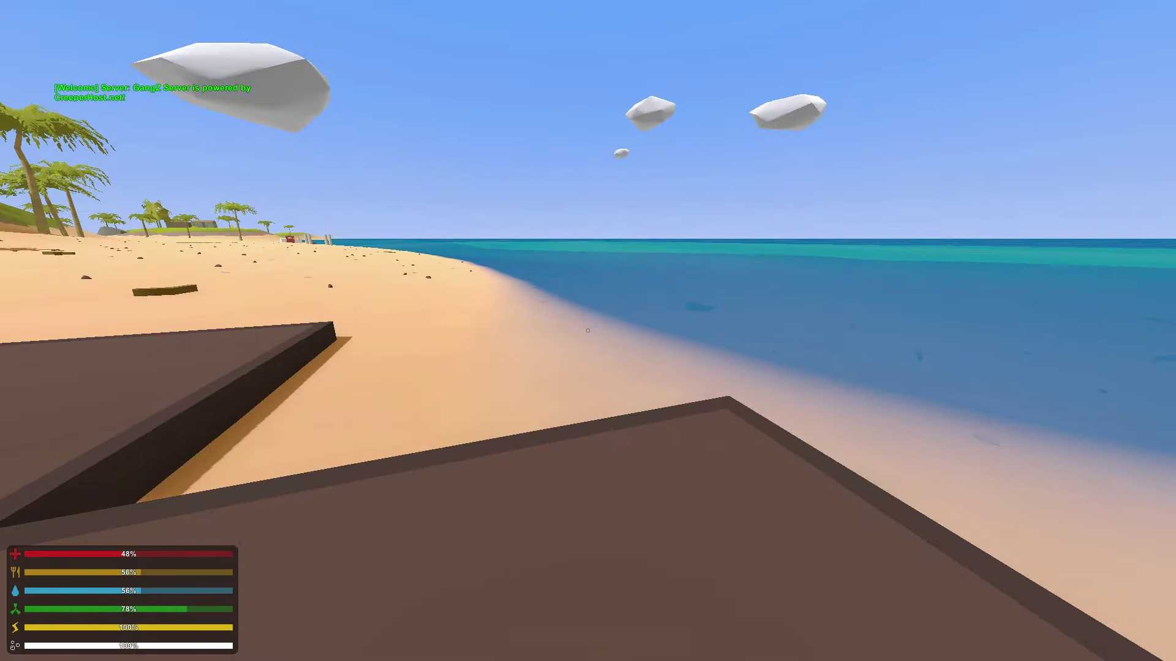
{"action": "key", "text": "w"}
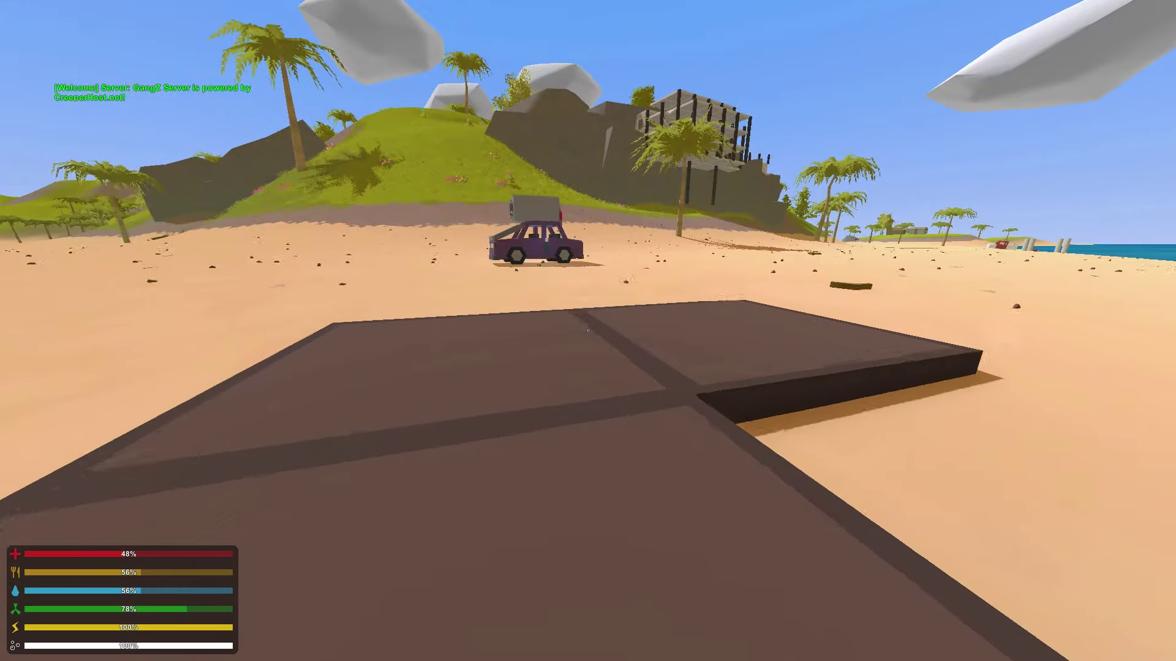
{"action": "key", "text": "w"}
{"action": "key", "text": "w"}
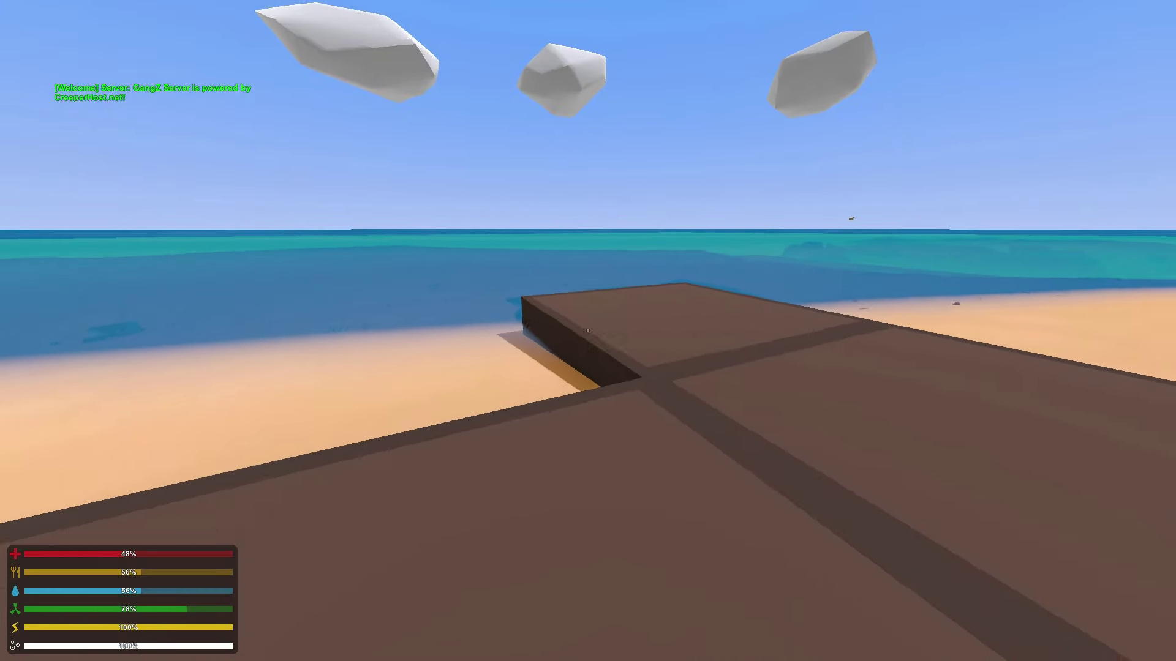
{"action": "key", "text": "w"}
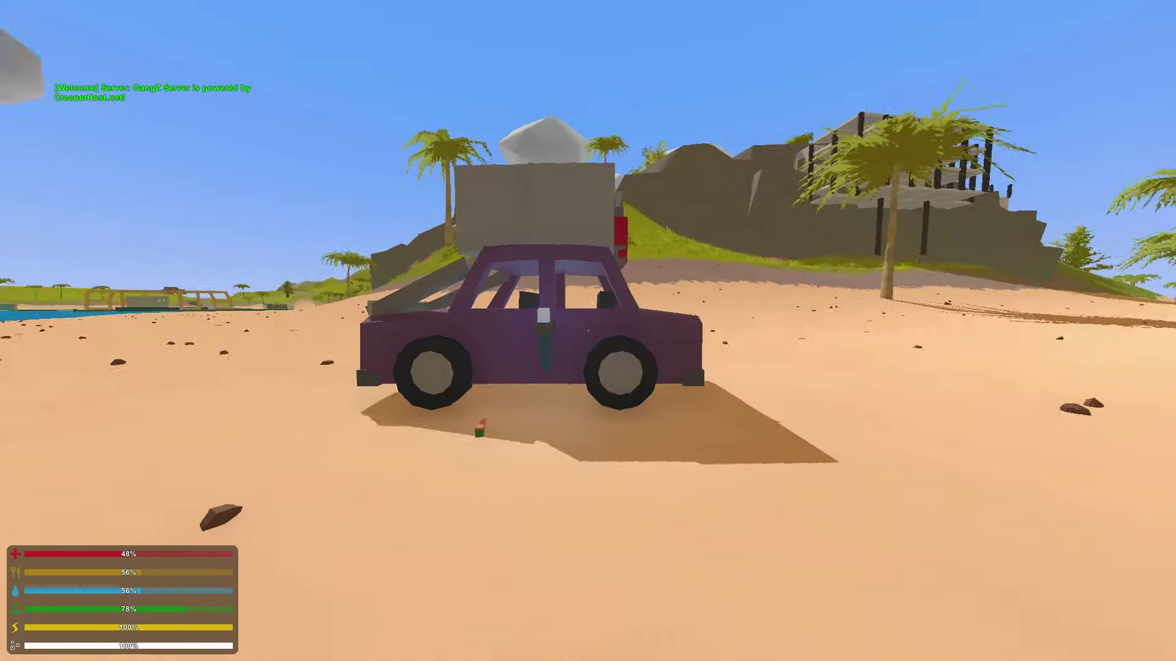
{"action": "key", "text": "w"}
{"action": "key", "text": "g"}
{"action": "key", "text": "g"}
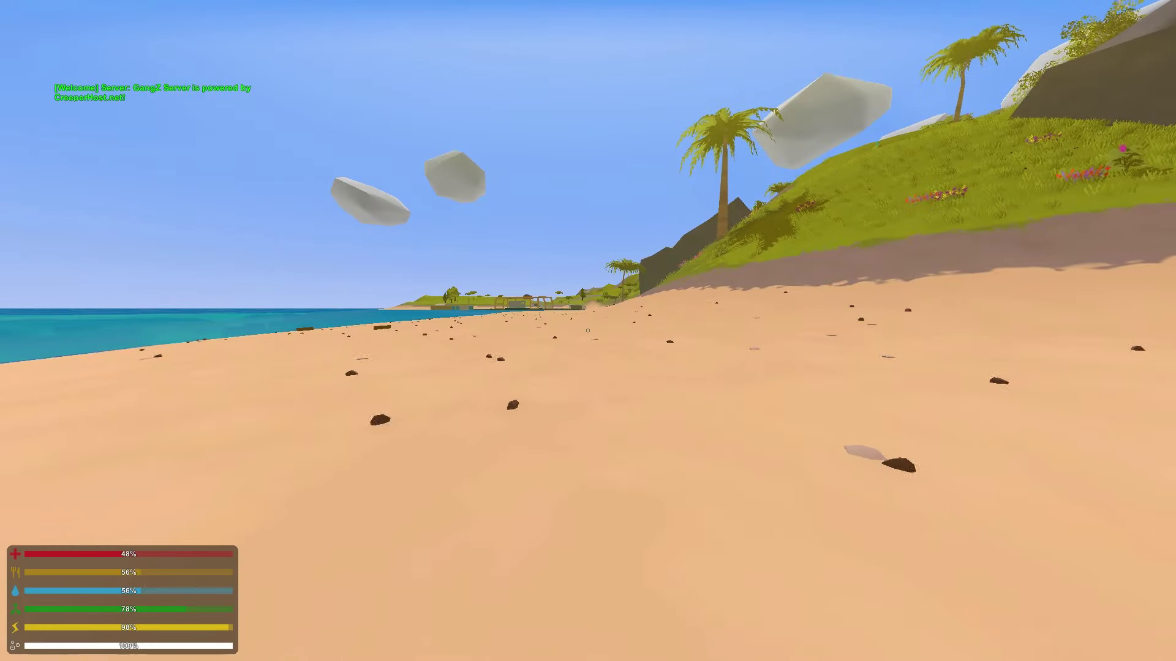
Step: Take a building piece in hand on the deck and try placing it
{"action": "key", "text": "1"}
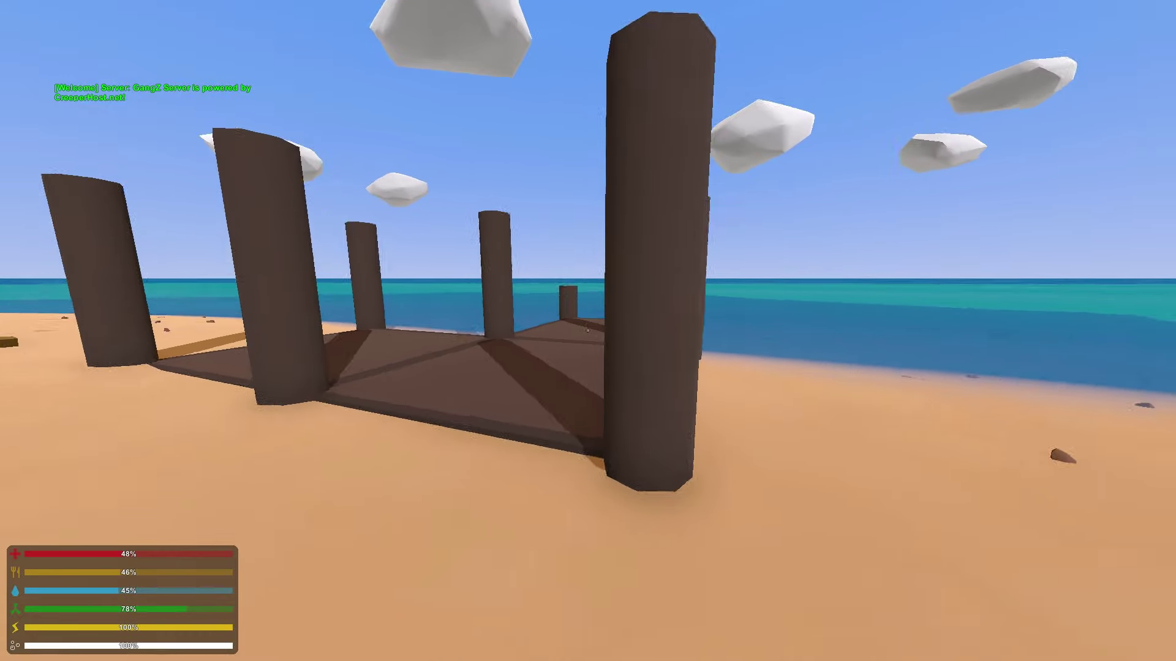
{"action": "key", "text": "w"}
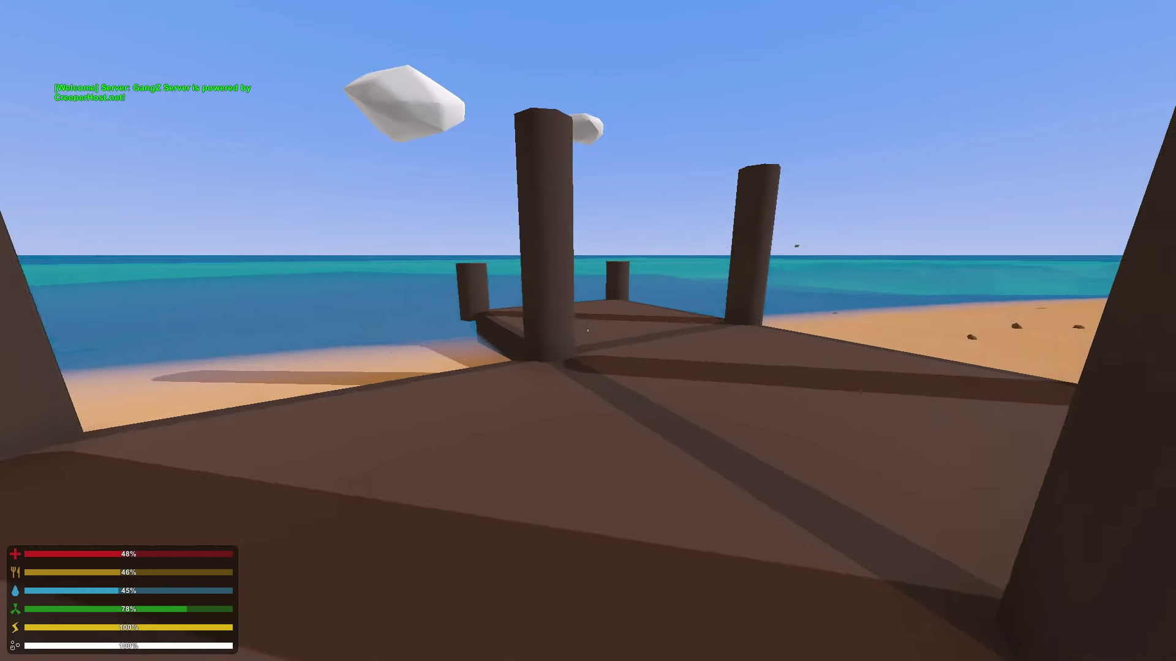
{"action": "key", "text": "h"}
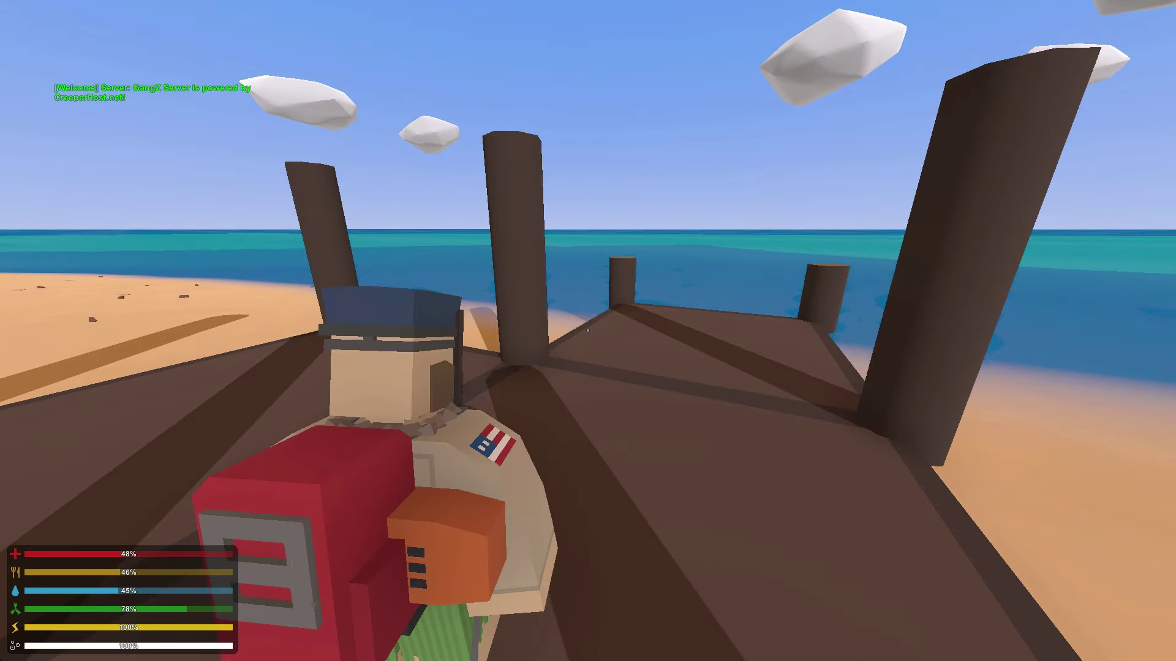
{"action": "key", "text": "g"}
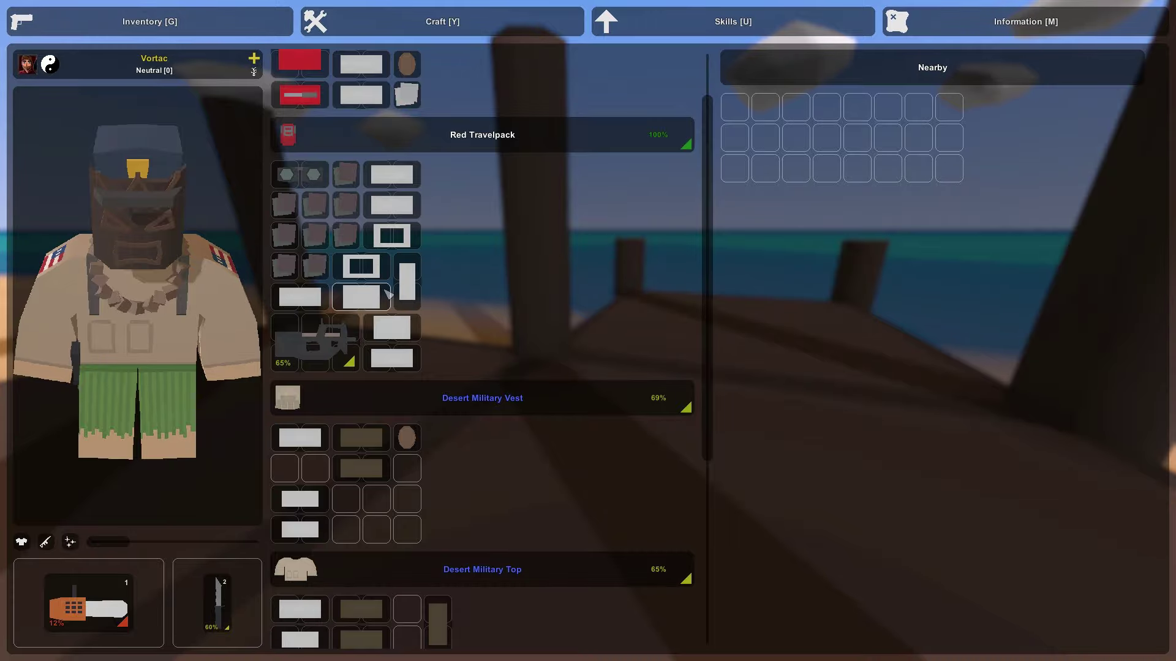
{"action": "key", "text": "g"}
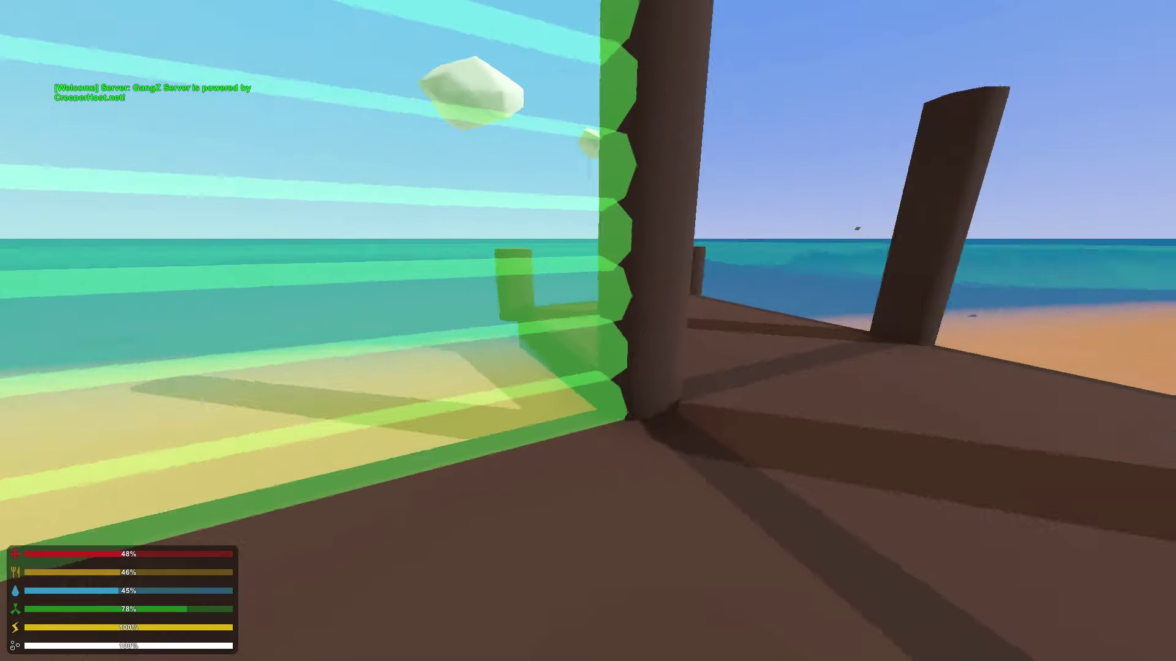
{"action": "left_click", "coordinate": [588, 332]}
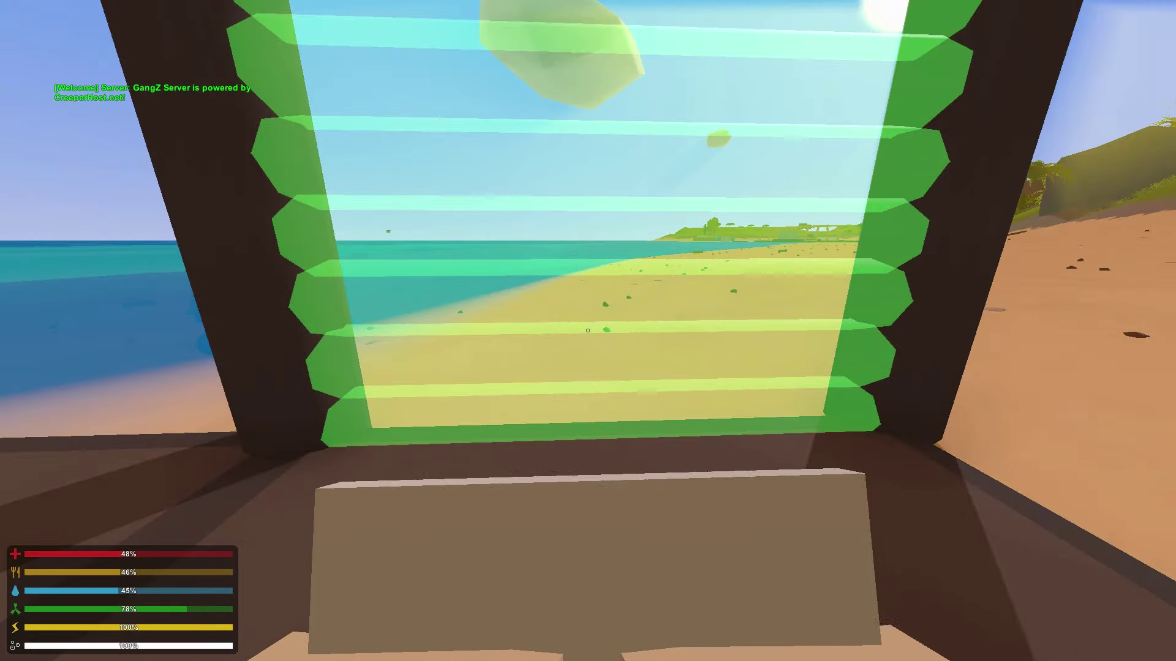
Step: Place two window walls on the deck between the pillars
{"action": "key", "text": "g"}
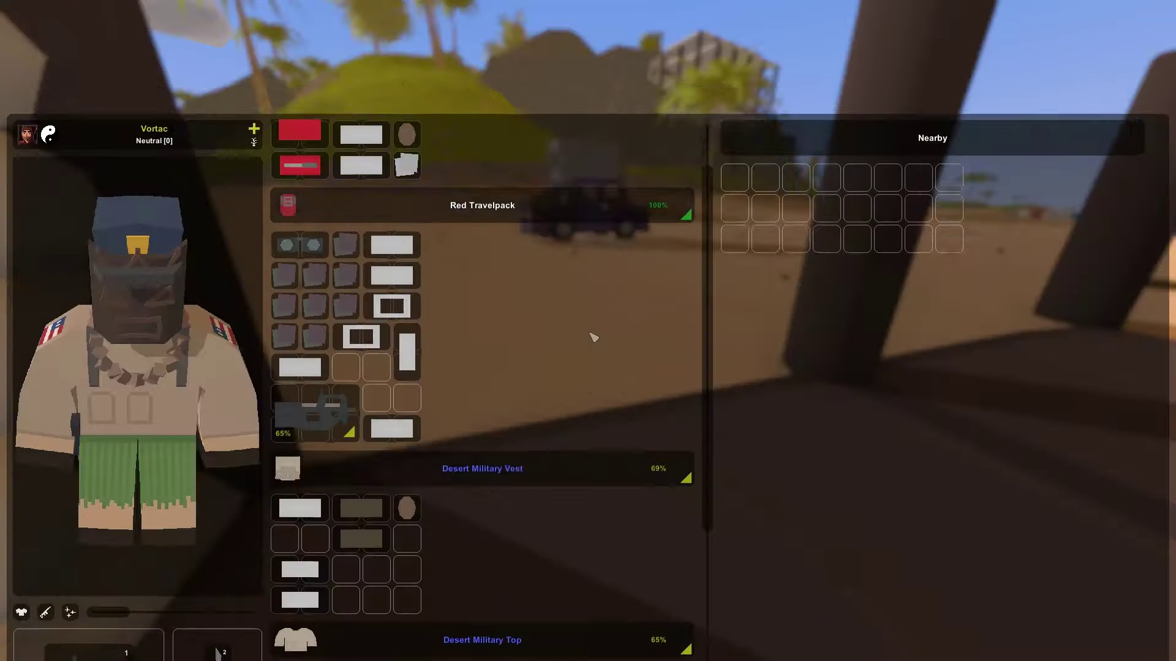
{"action": "key", "text": "g"}
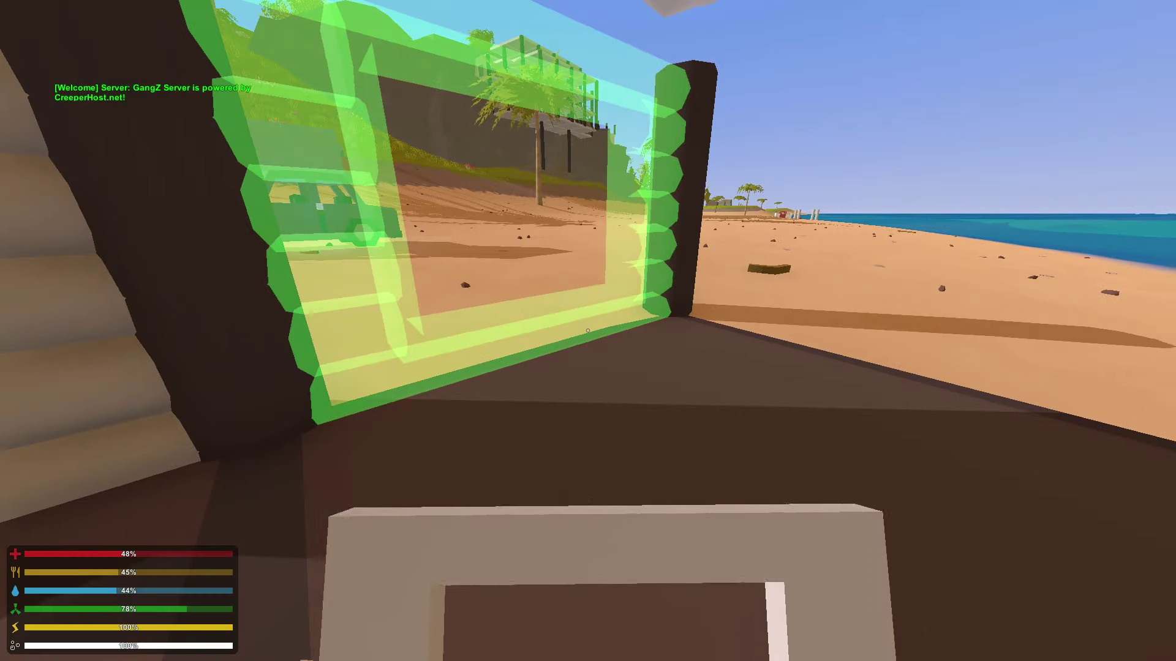
{"action": "left_click", "coordinate": [588, 331]}
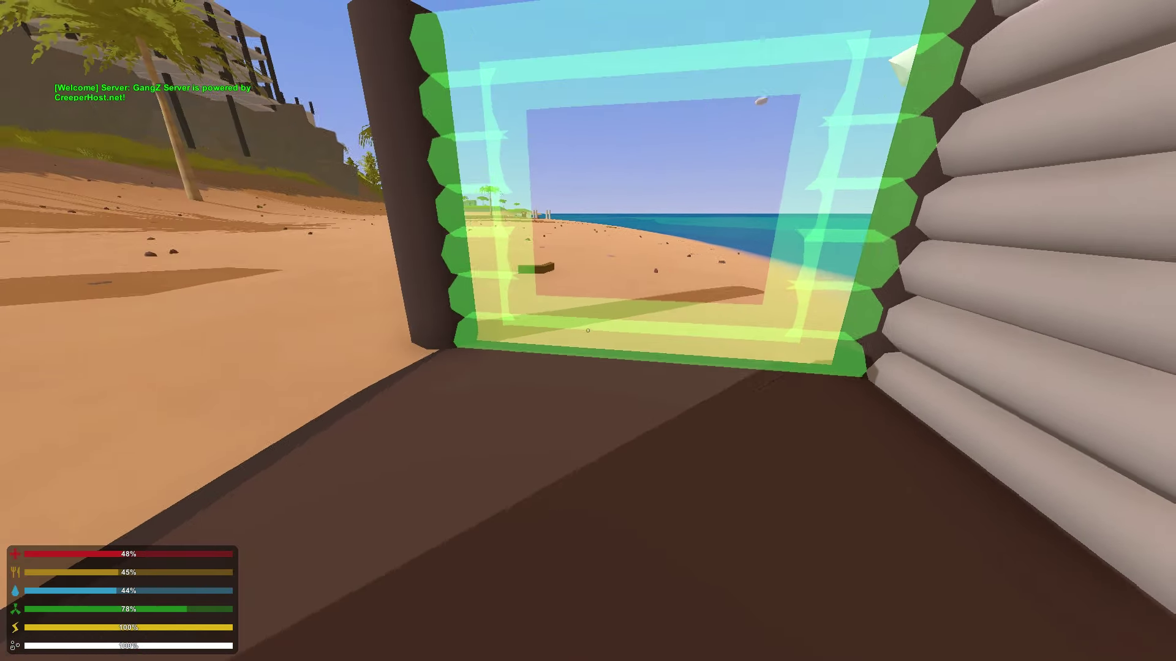
{"action": "left_click", "coordinate": [588, 332]}
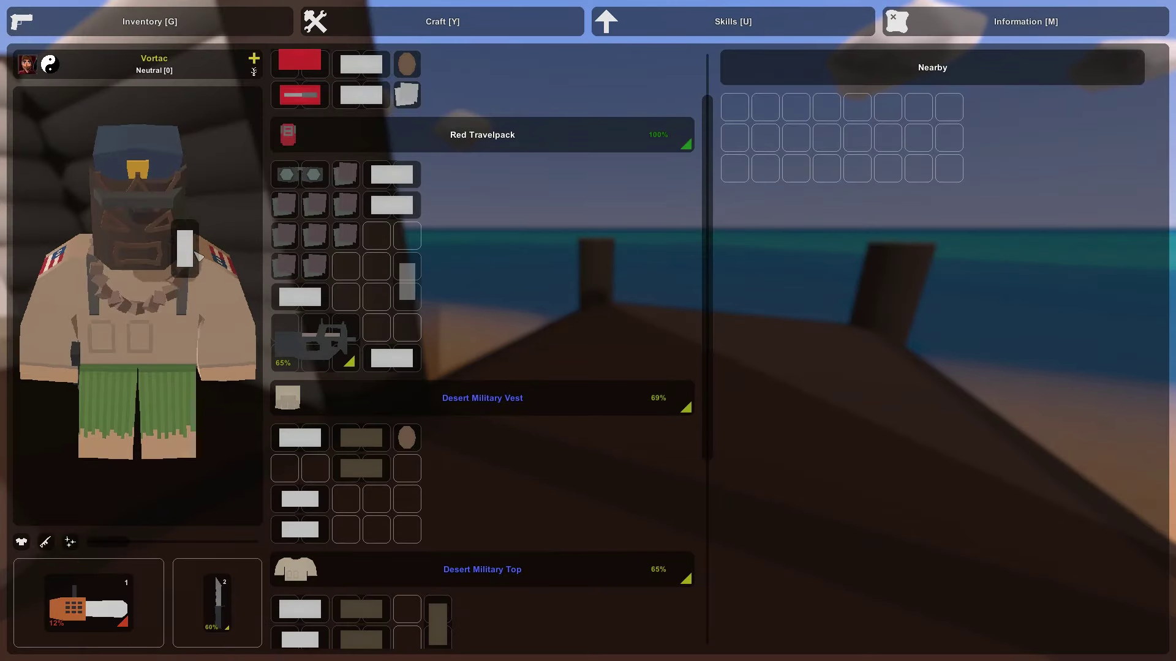
{"action": "key", "text": "g"}
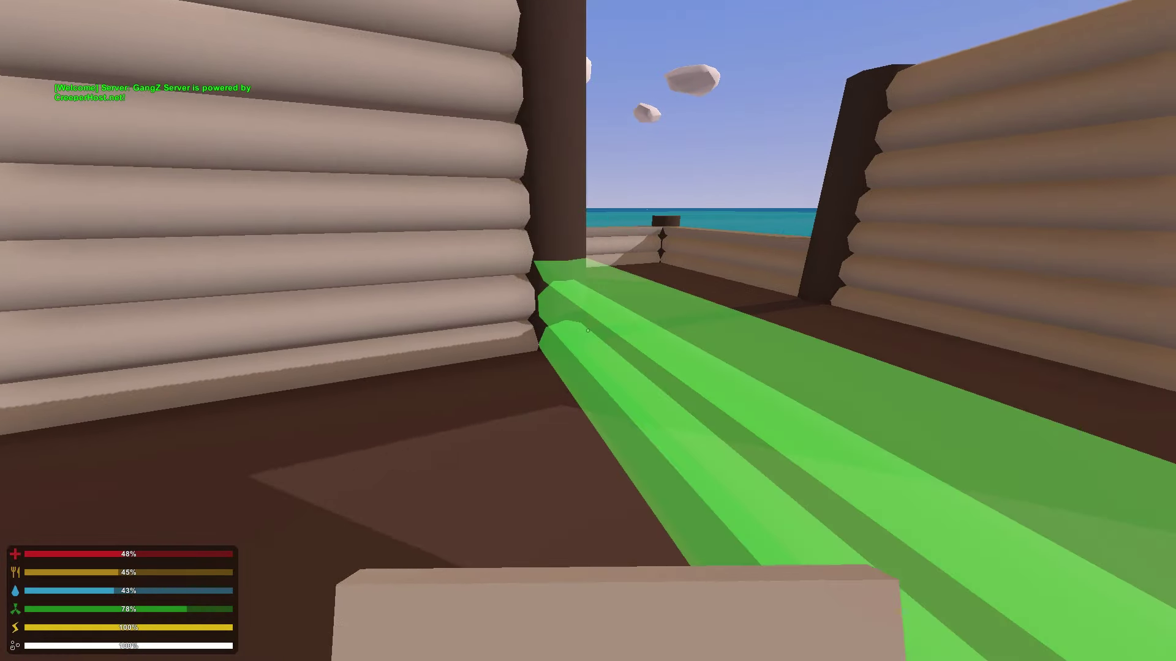
Step: Place a solid log wall on the cabin, then switch to the knife
{"action": "left_click", "coordinate": [588, 330]}
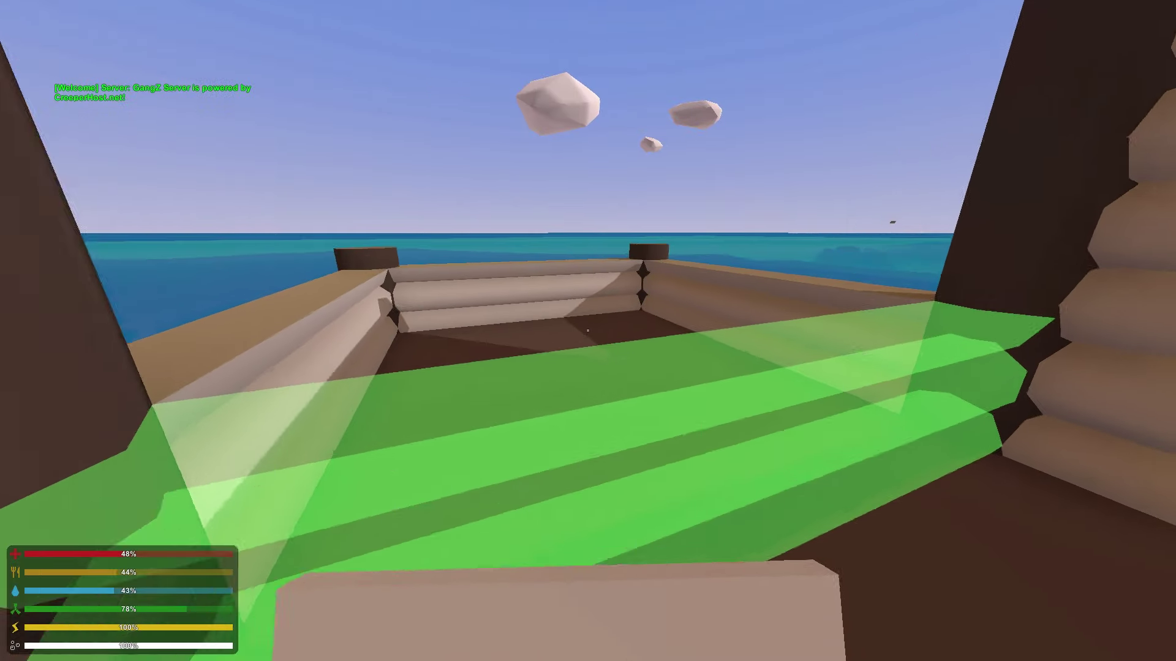
{"action": "key", "text": "2"}
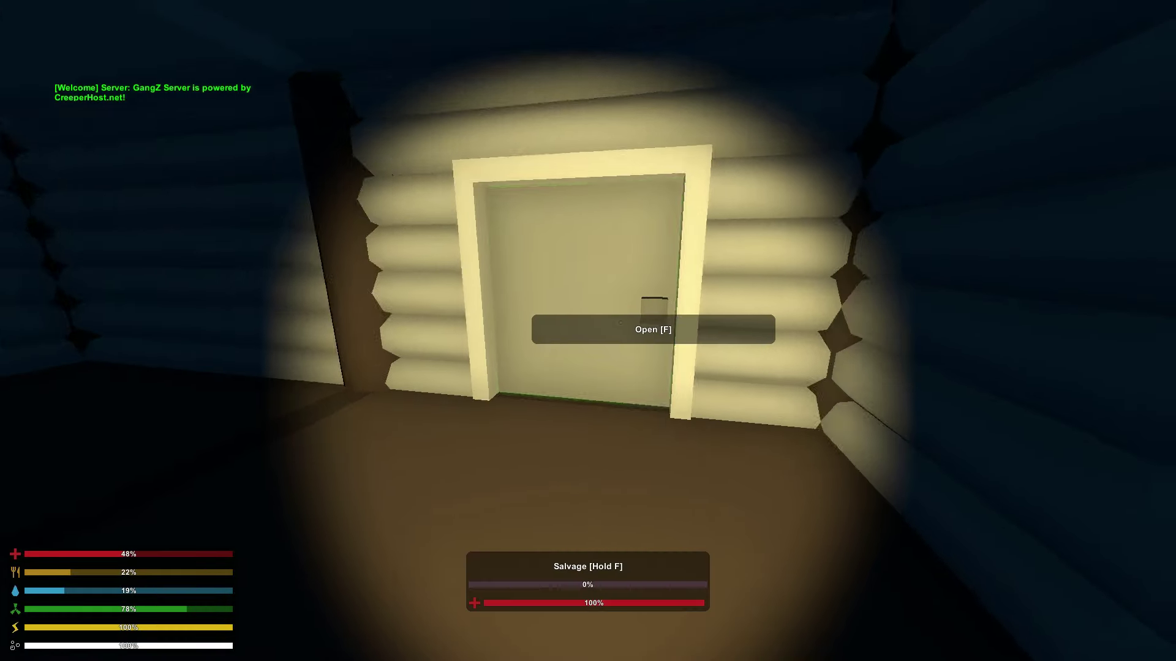
Step: Step out of the cabin at night and shut its door
{"action": "key", "text": "f"}
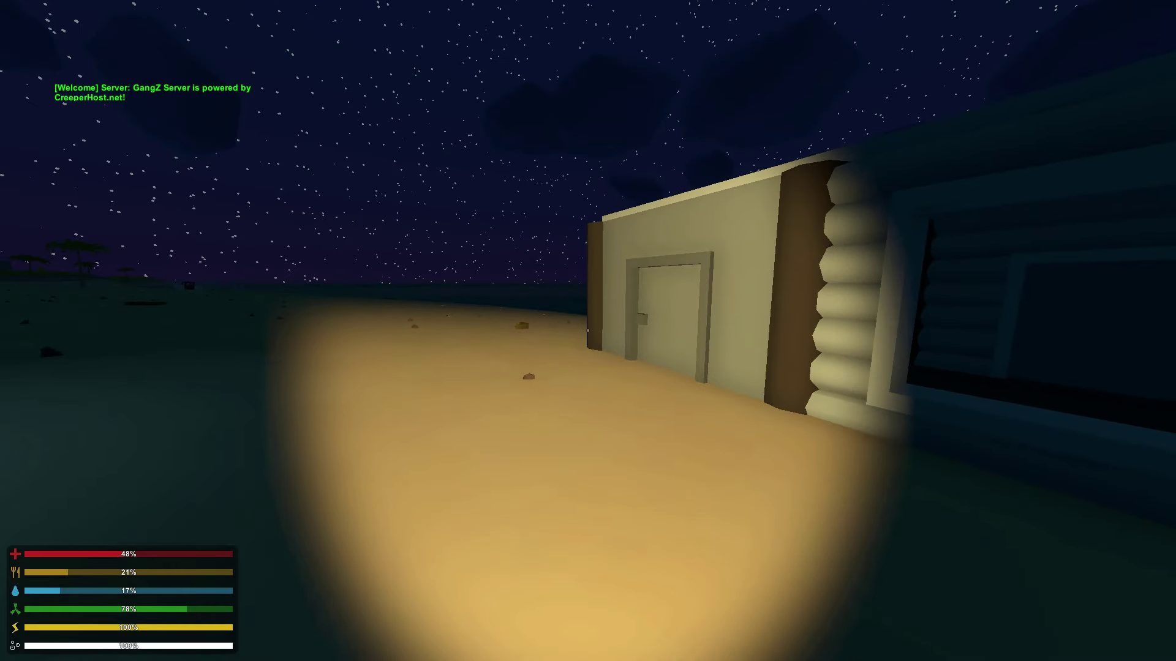
Step: Check the inventory and browse the sedan's storage containers
{"action": "key", "text": "g"}
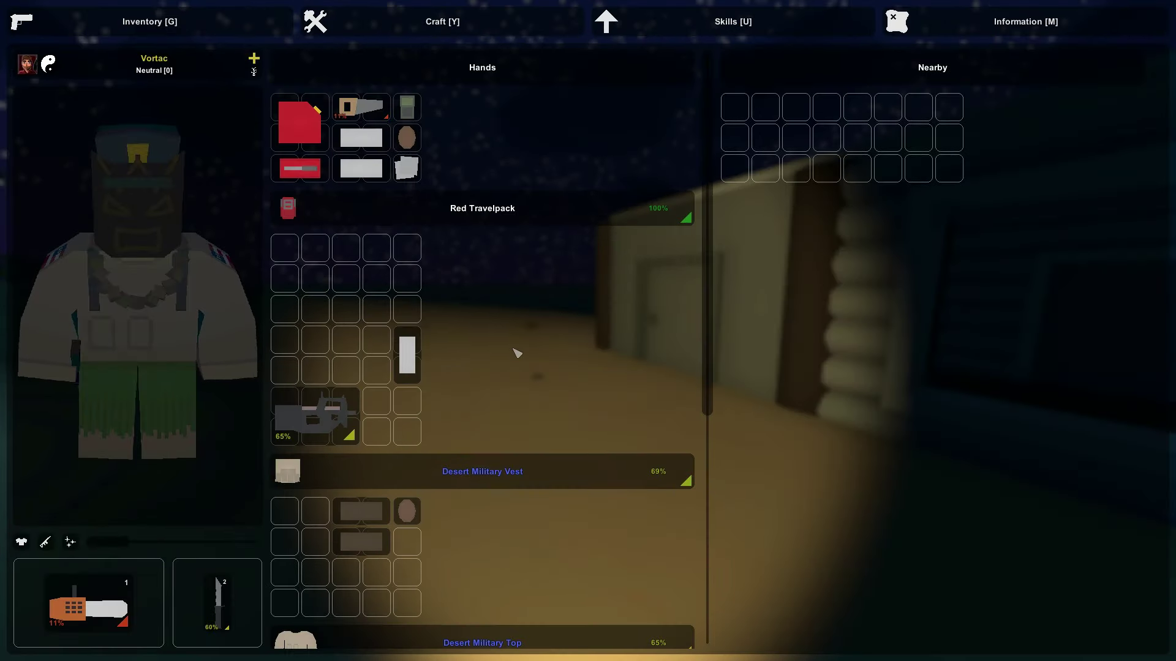
{"action": "key", "text": "g"}
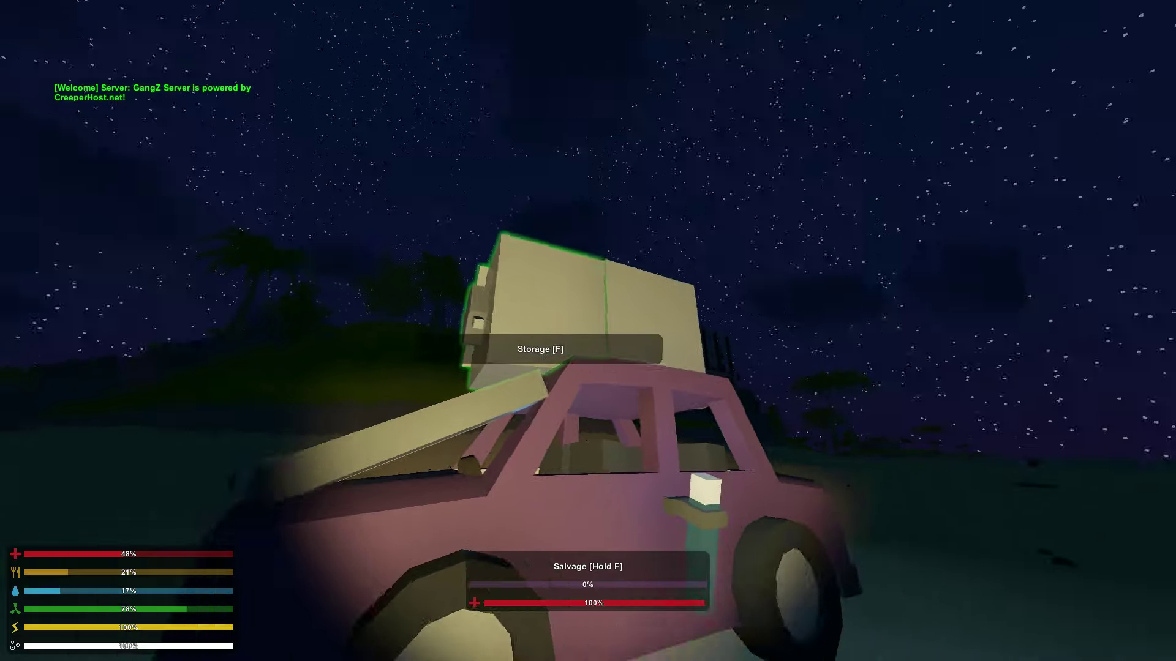
{"action": "key", "text": "f"}
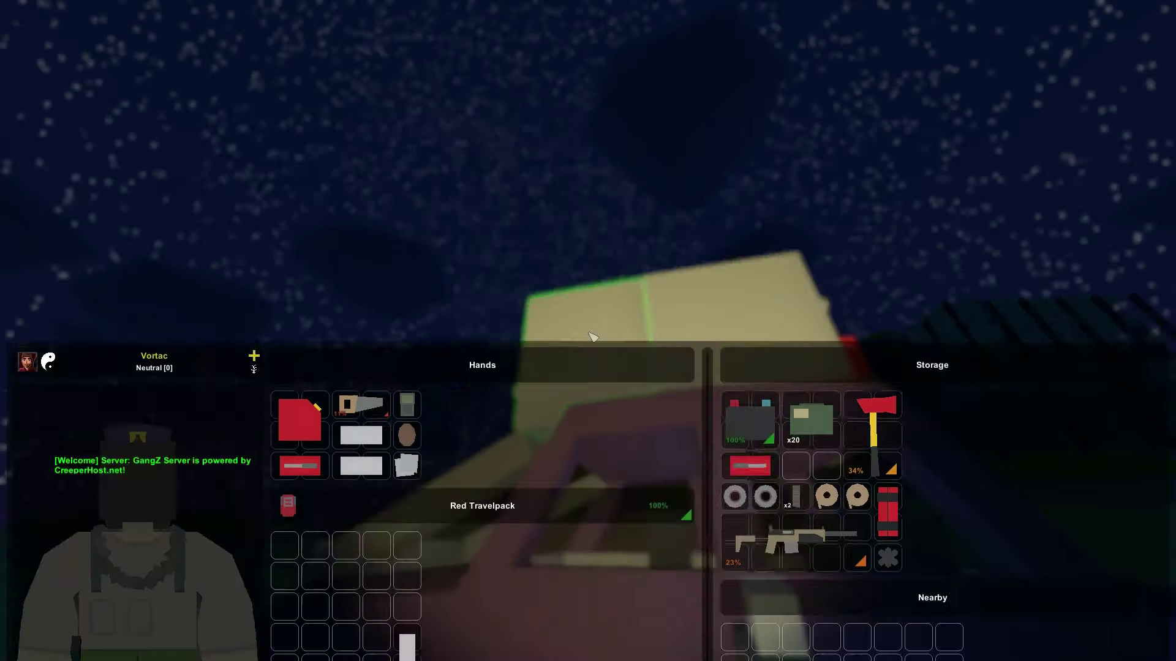
{"action": "key", "text": "g"}
{"action": "key", "text": "f"}
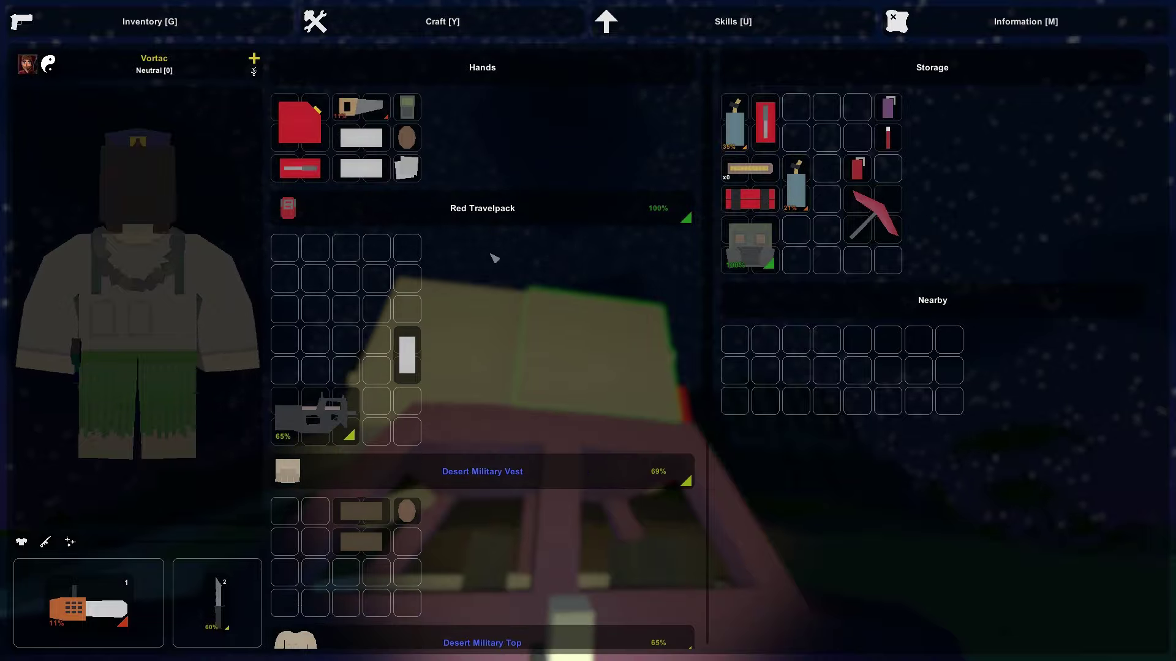
{"action": "key", "text": "g"}
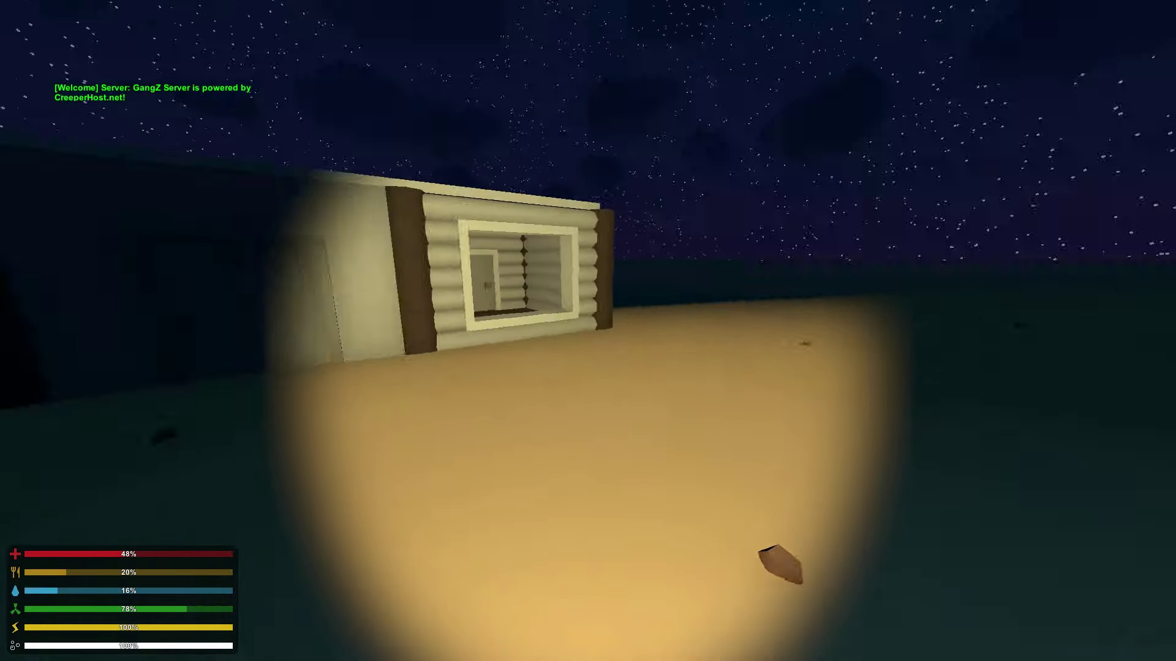
Step: Climb through the cabin window, look around, then walk back to the sedan
{"action": "key", "text": "w"}
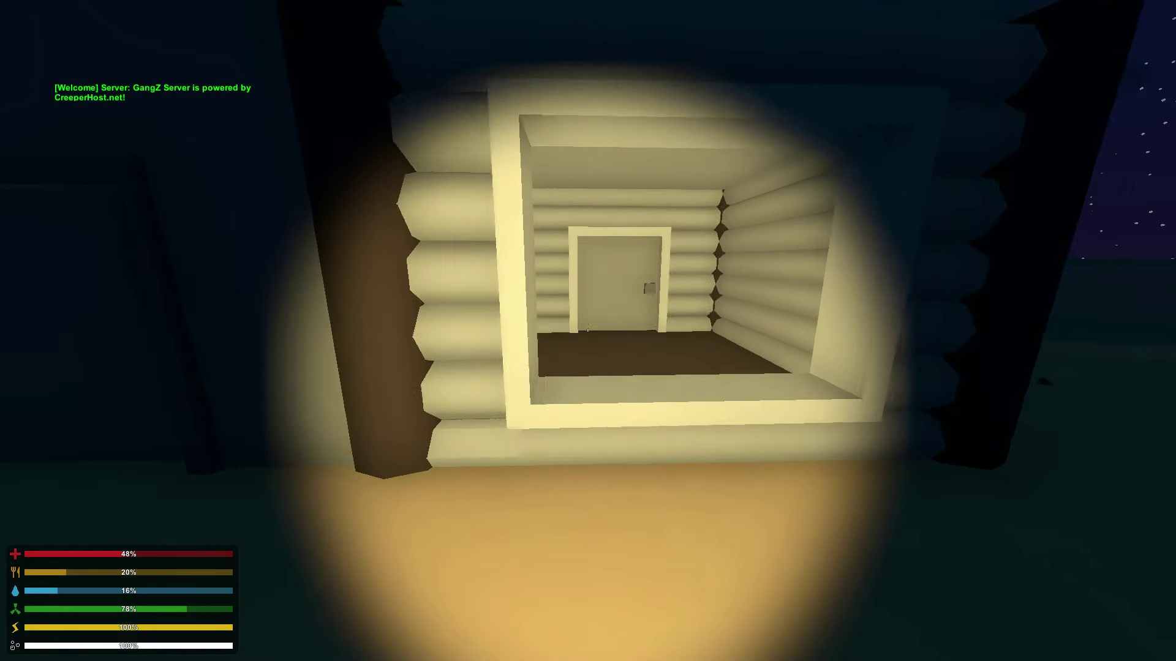
{"action": "key", "text": "w"}
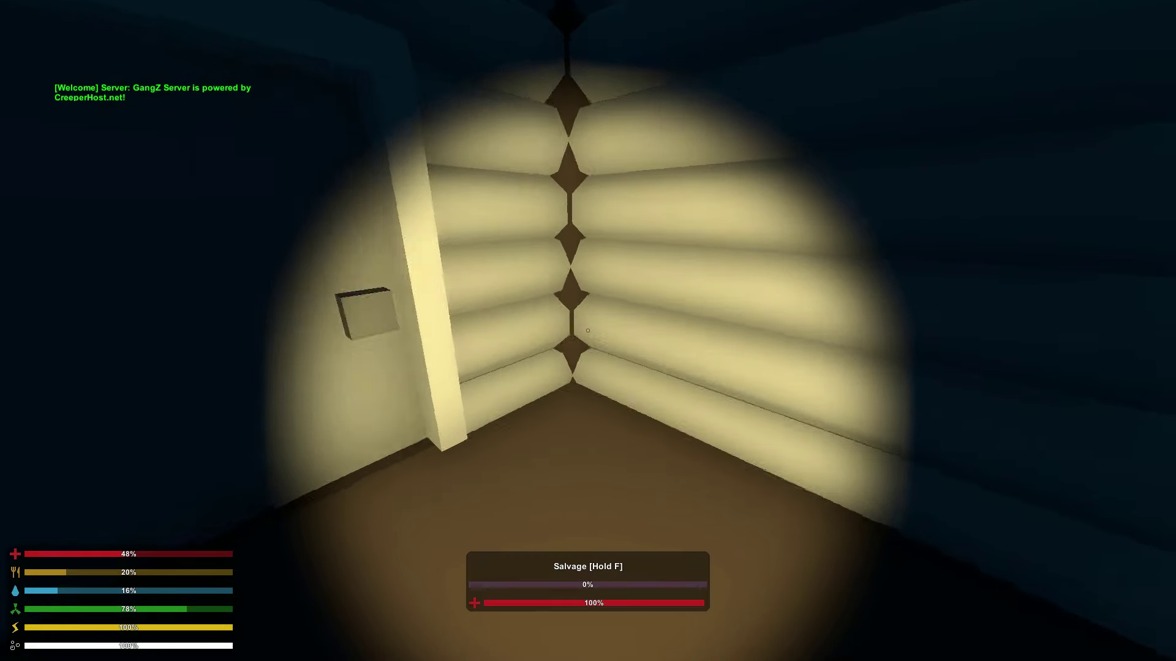
{"action": "key", "text": "w"}
{"action": "key", "text": "w"}
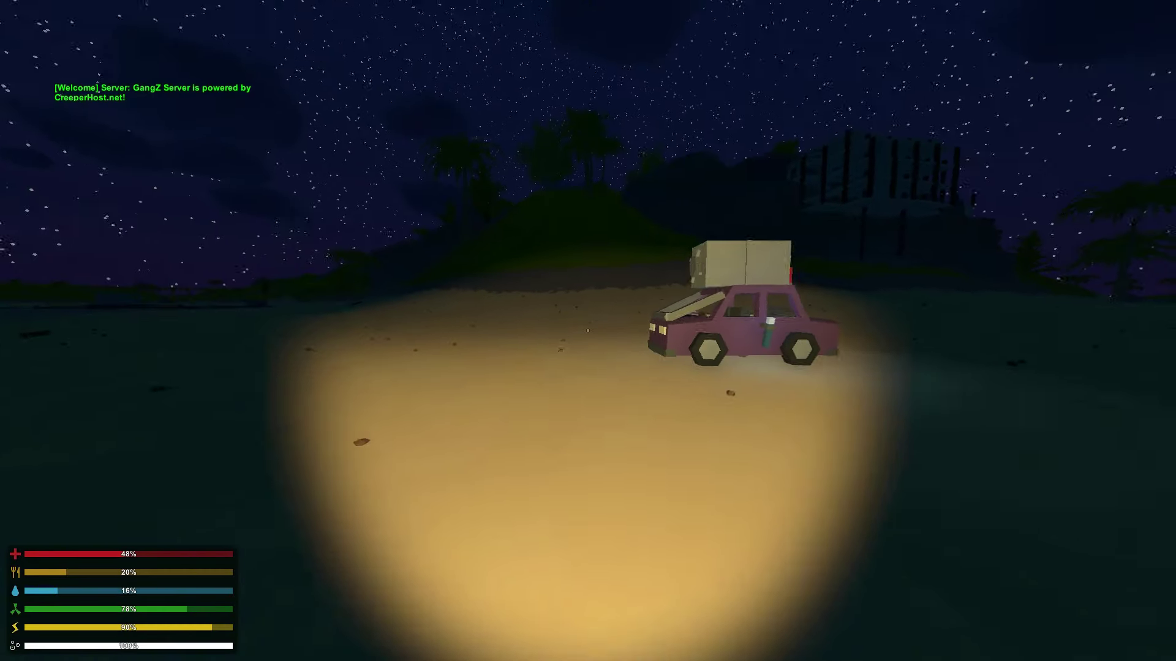
{"action": "key", "text": "w"}
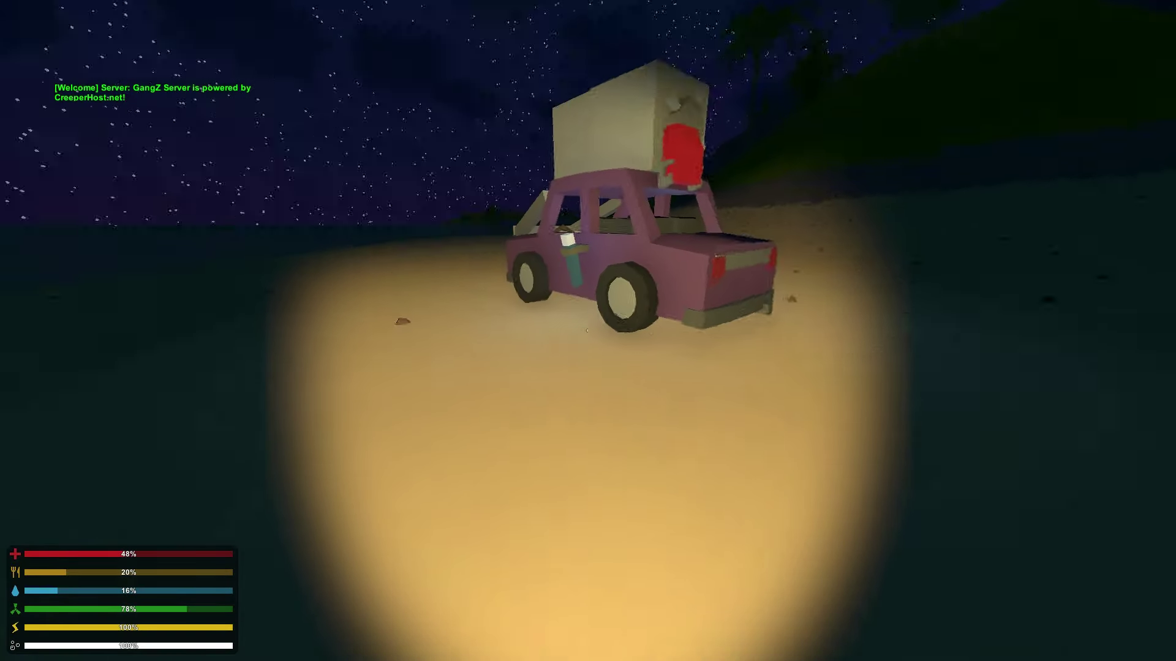
{"action": "key", "text": "w"}
{"action": "key", "text": "w"}
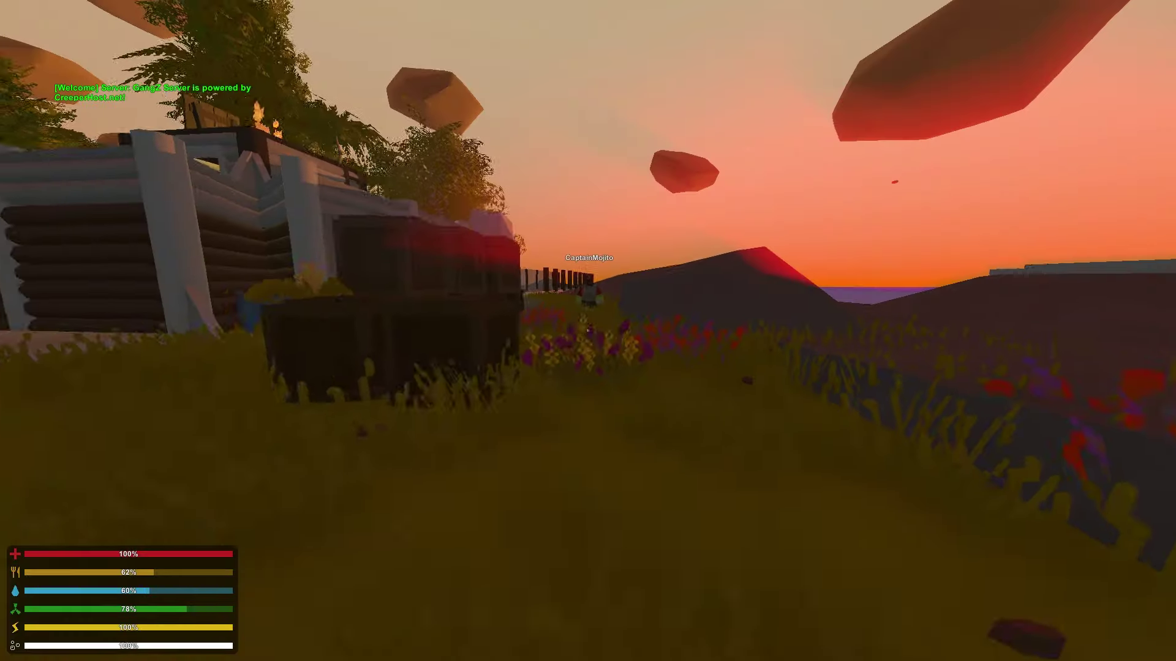
Step: Walk up to the other player, face them, and look around the field
{"action": "key", "text": "w"}
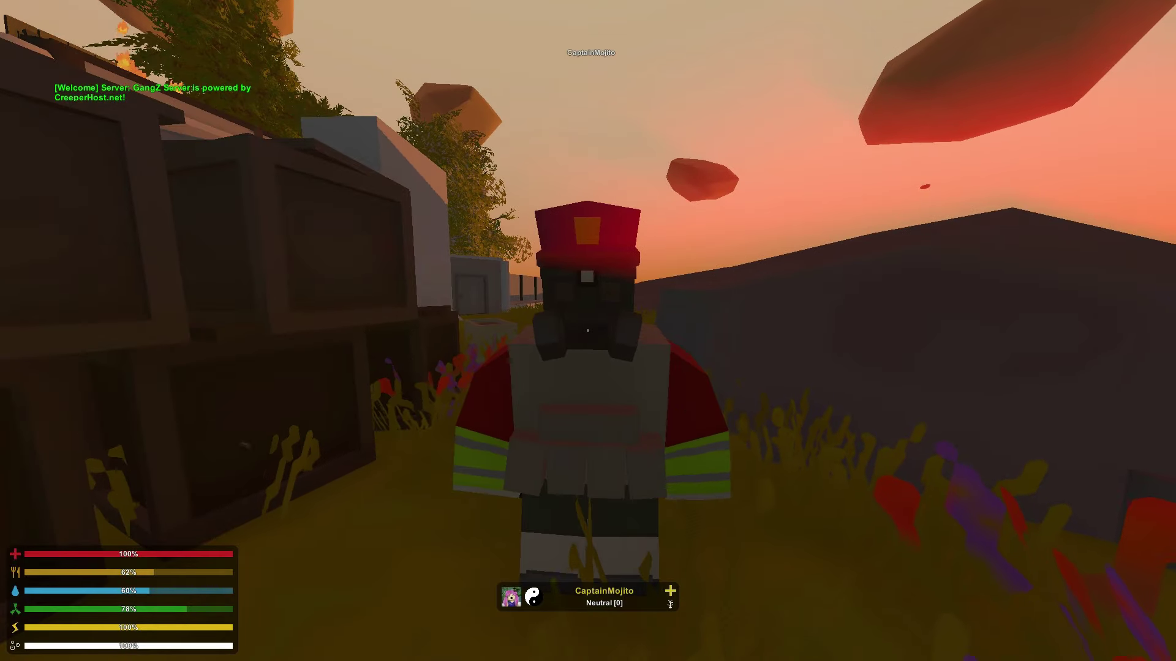
{"action": "key", "text": "s"}
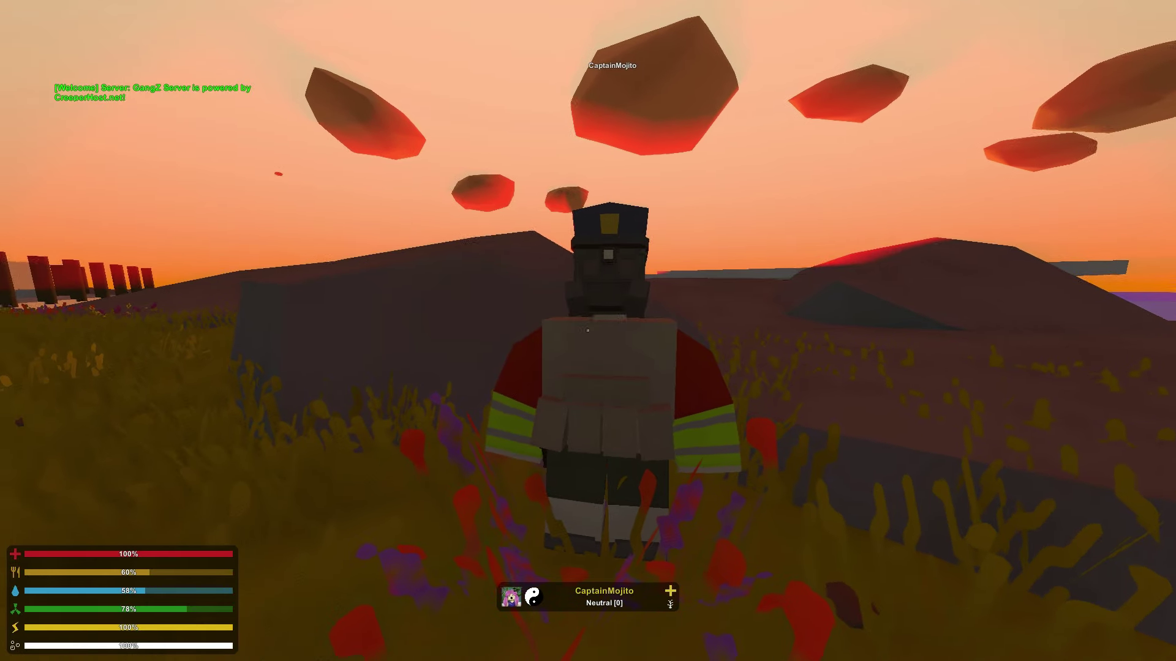
{"action": "key", "text": "w"}
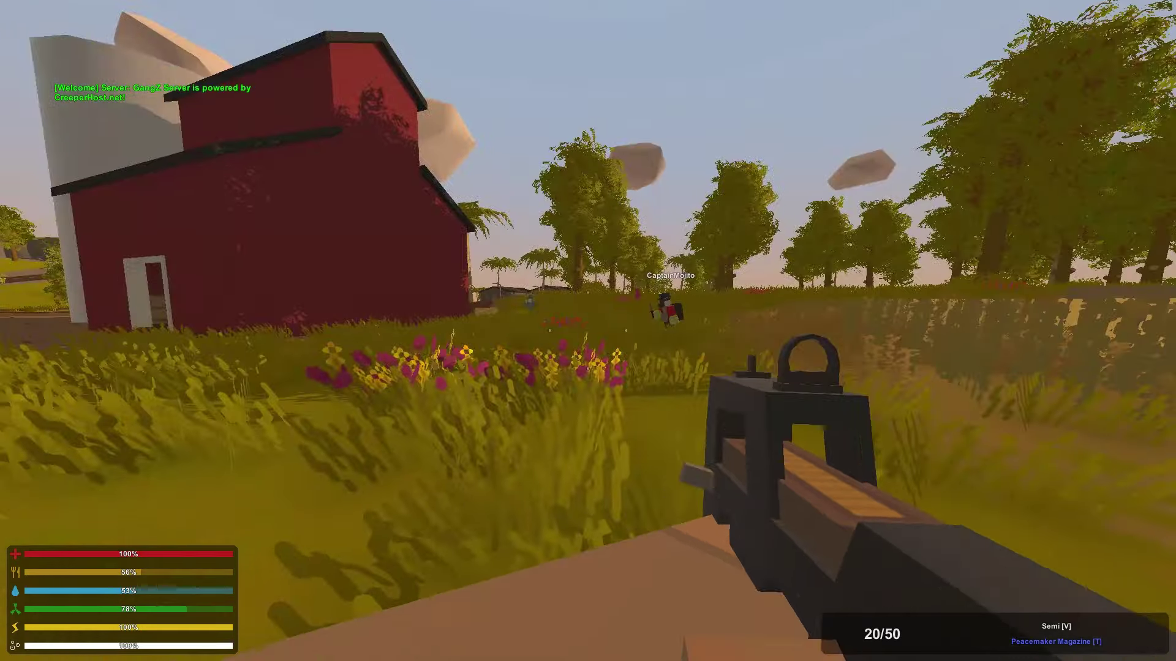
Step: Switch to the knife and stab the zombie farmer in the barn to death
{"action": "key", "text": "2"}
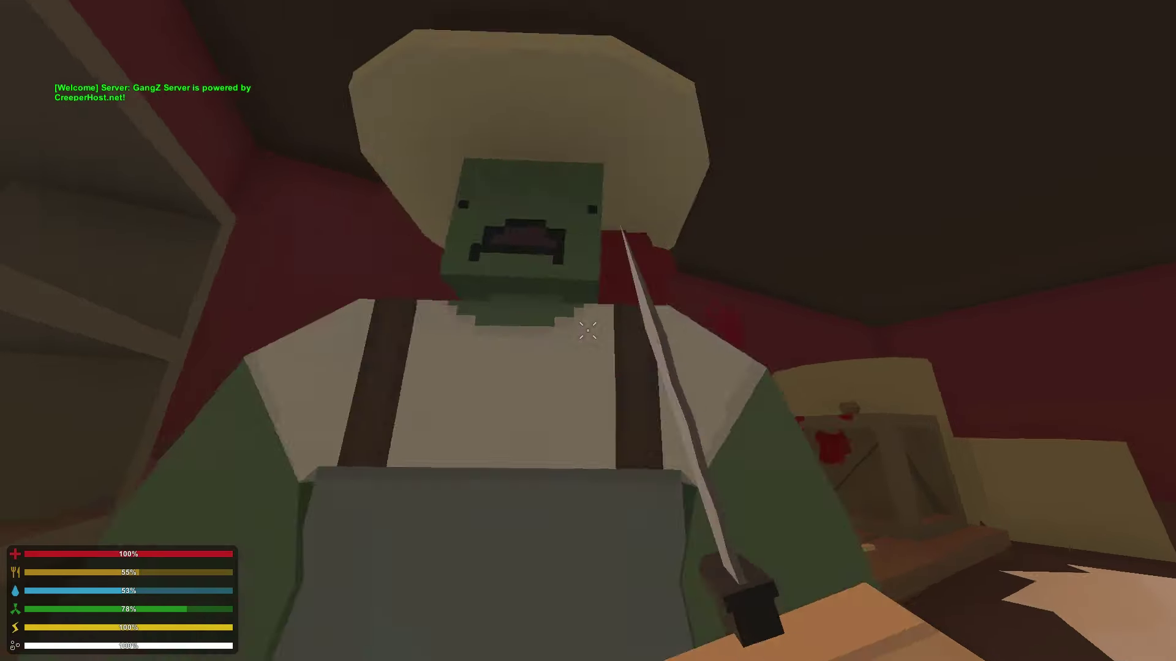
{"action": "left_click", "coordinate": [588, 331]}
{"action": "left_click", "coordinate": [587, 330]}
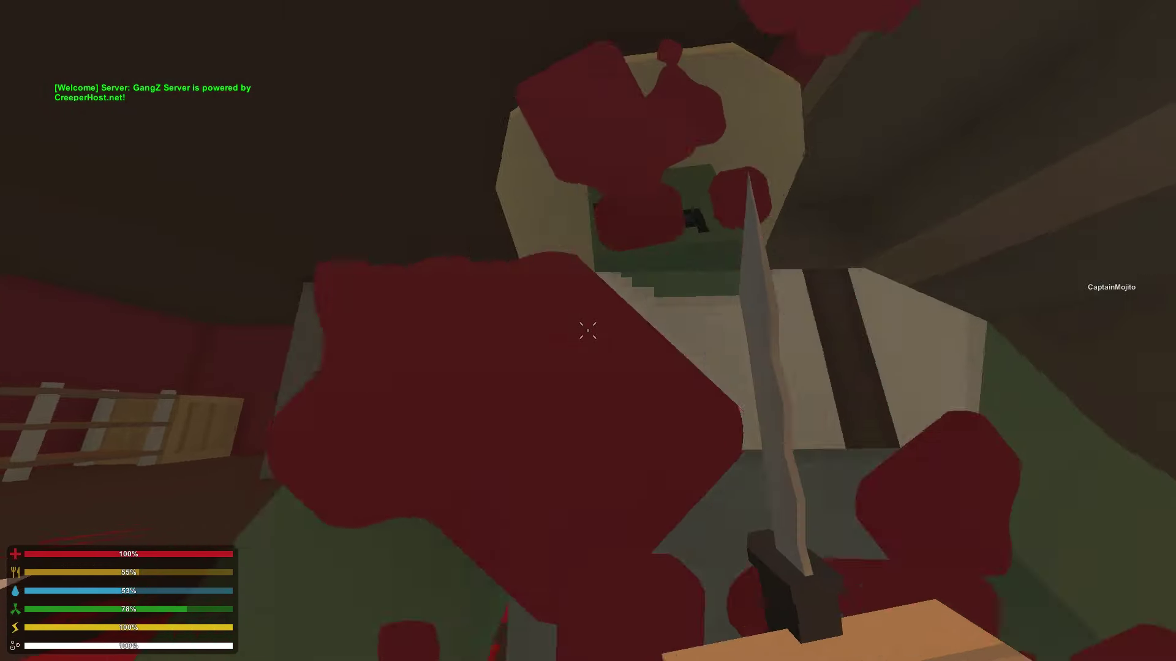
{"action": "left_click", "coordinate": [588, 331]}
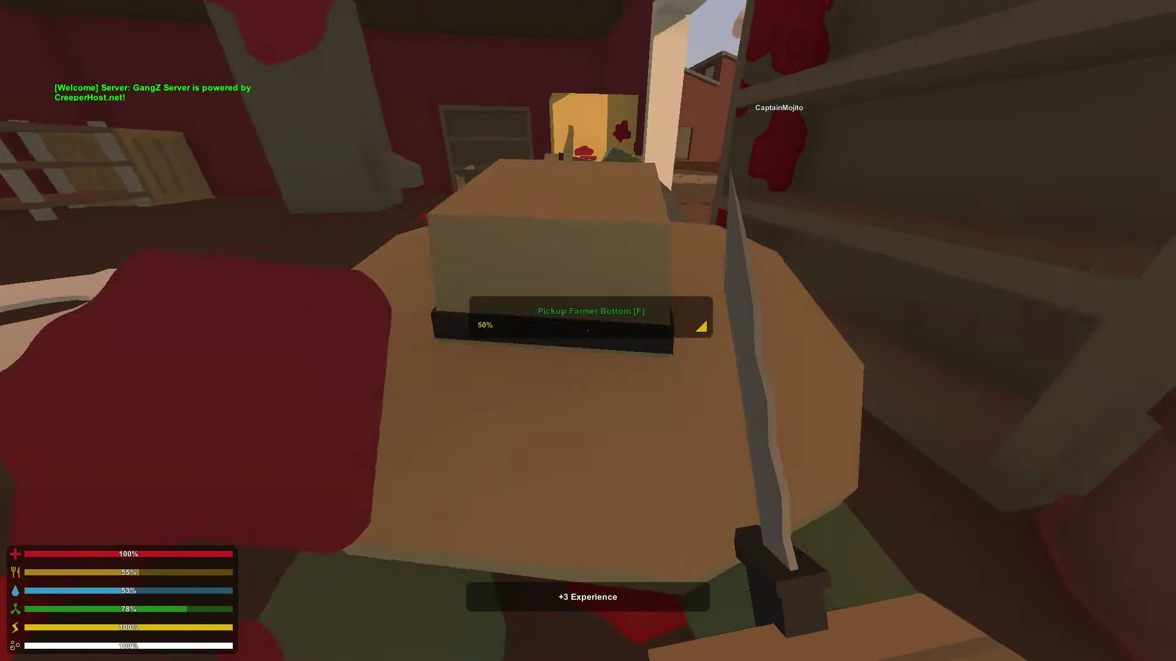
Step: Loot the corpse and the barn floor, including the Wheat Seed, then walk outside
{"action": "key", "text": "f"}
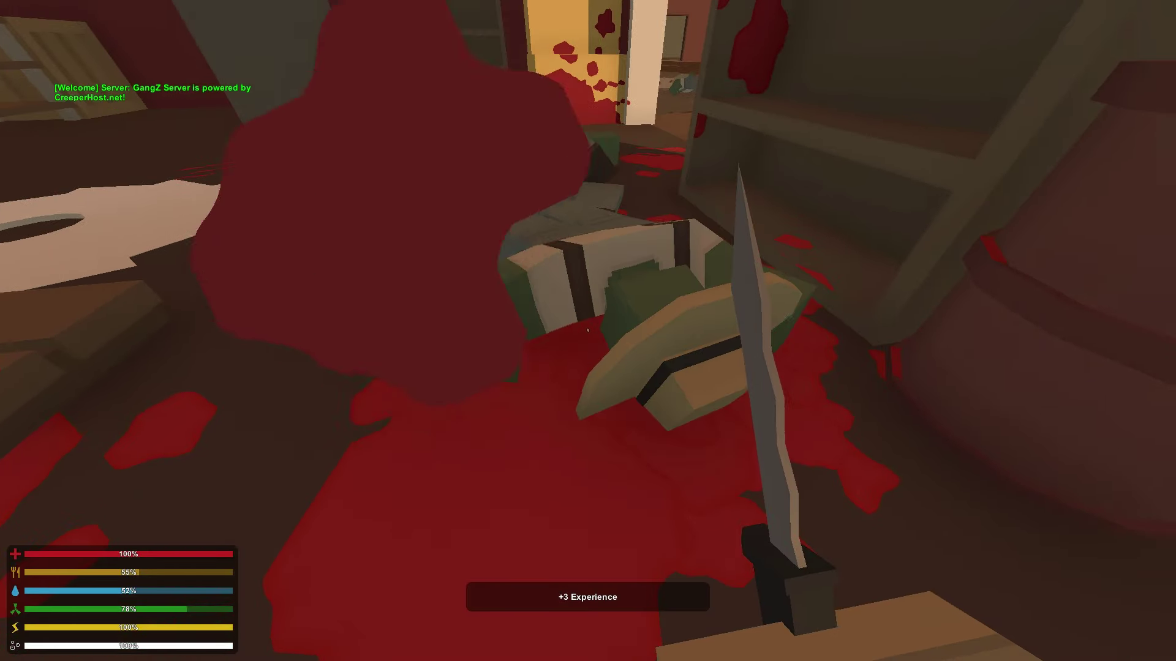
{"action": "key", "text": "f"}
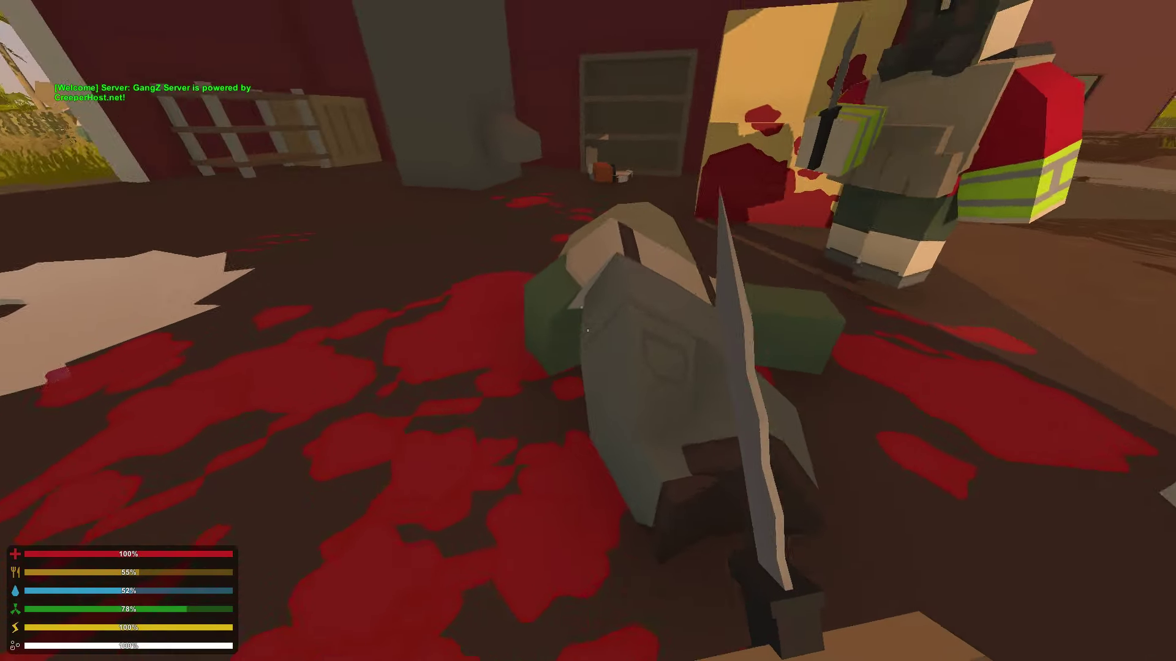
{"action": "key", "text": "f"}
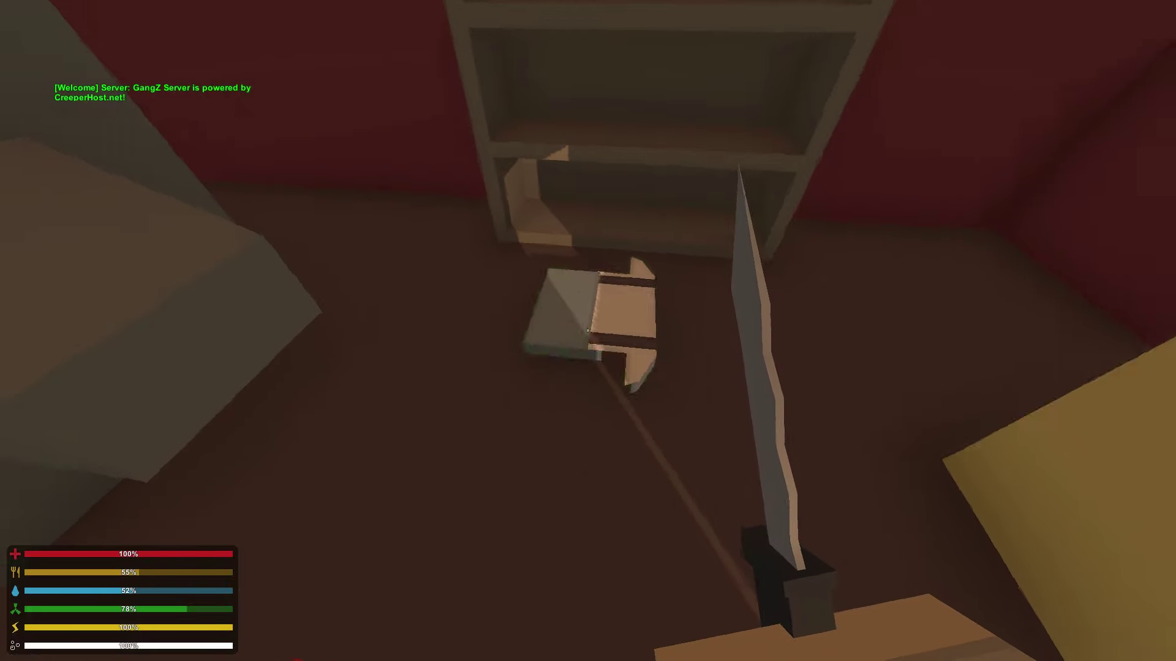
{"action": "key", "text": "f"}
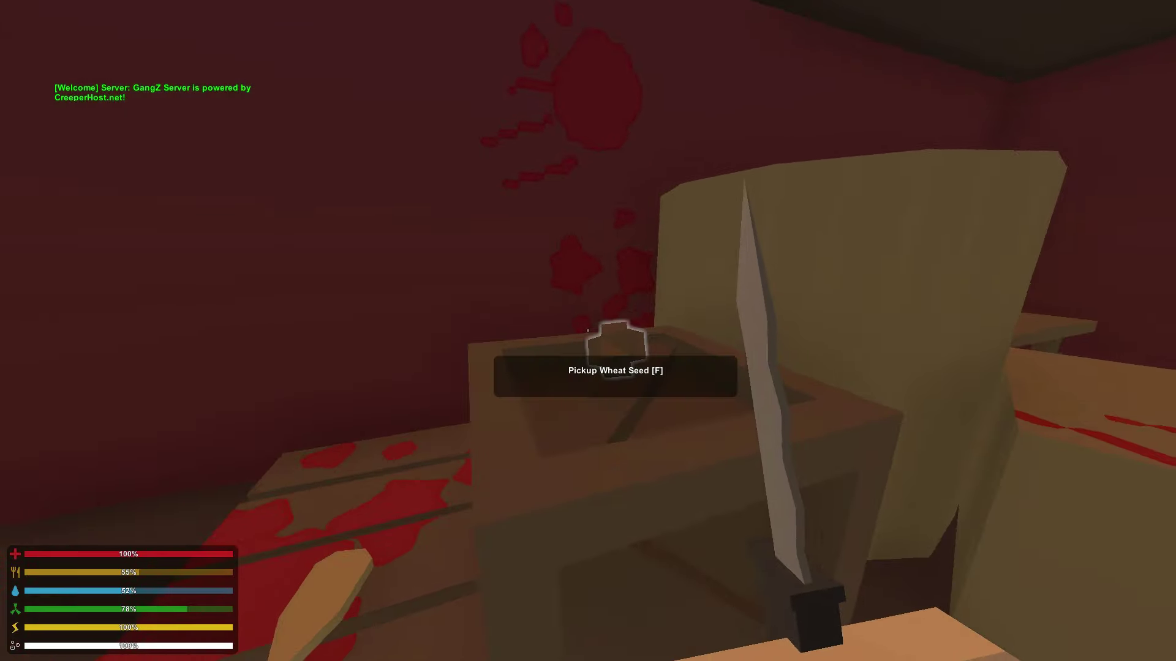
{"action": "key", "text": "f"}
{"action": "key", "text": "w"}
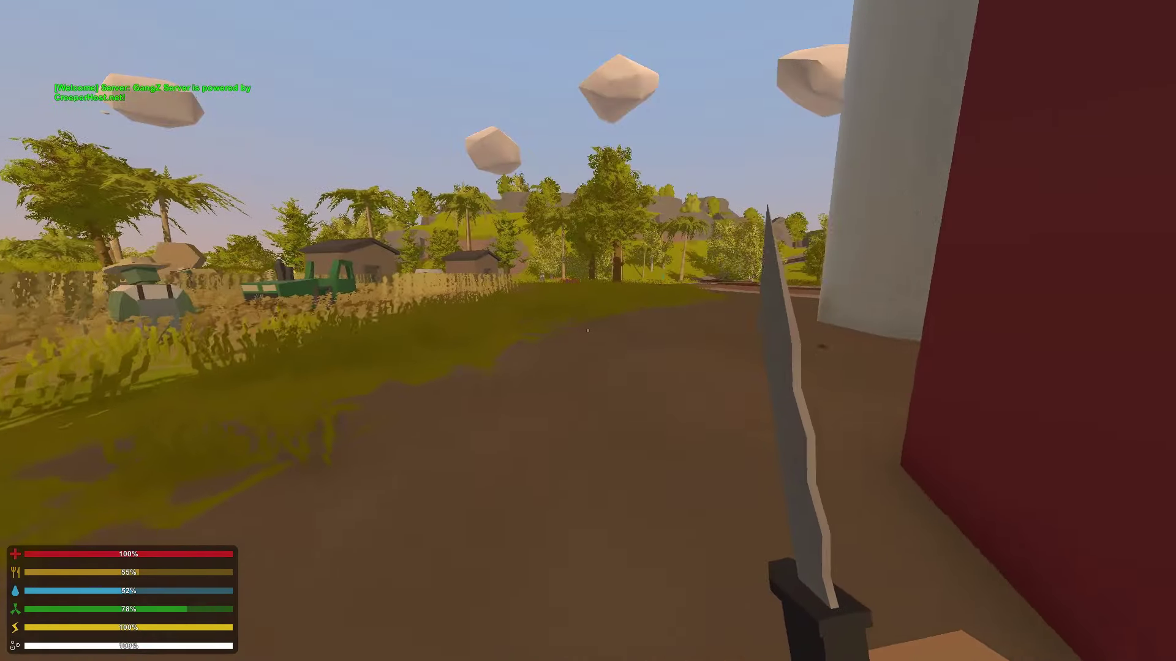
Step: Knife the zombies near the wheat field and by the green tractor
{"action": "key", "text": "w"}
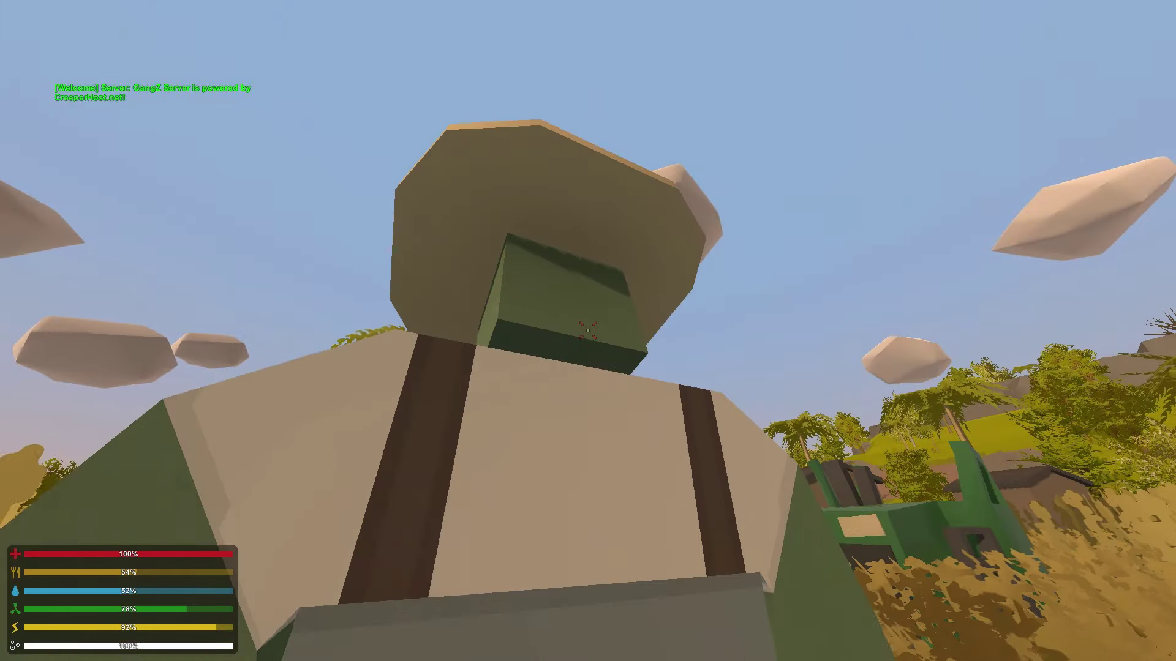
{"action": "left_click", "coordinate": [588, 328]}
{"action": "key", "text": "w"}
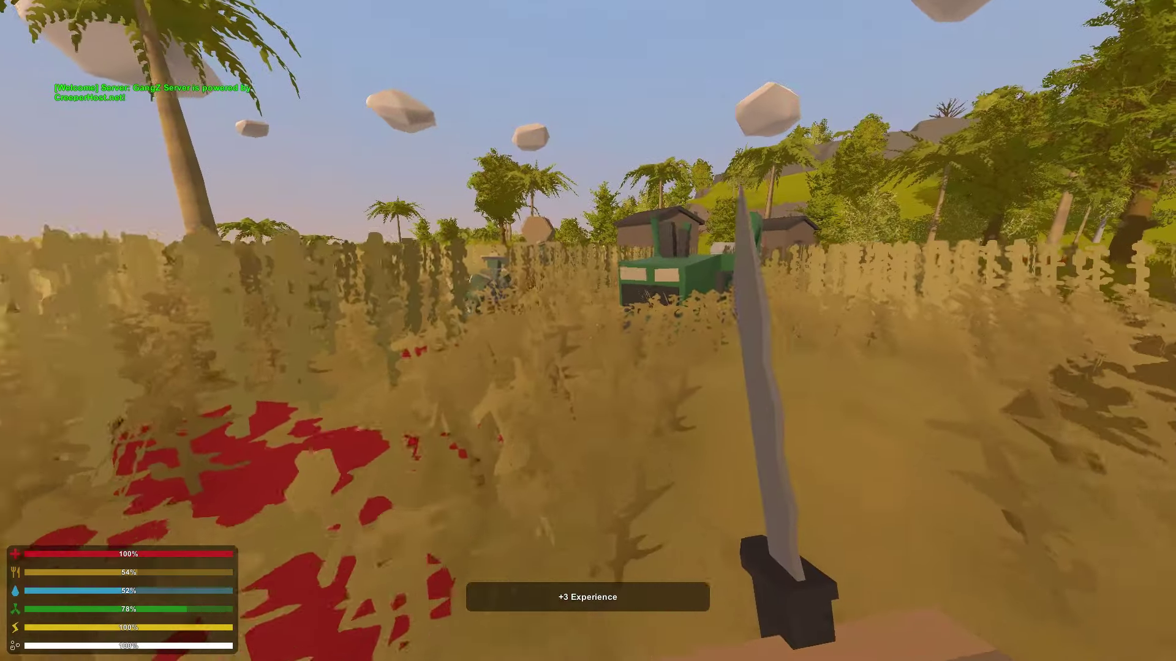
{"action": "key", "text": "w"}
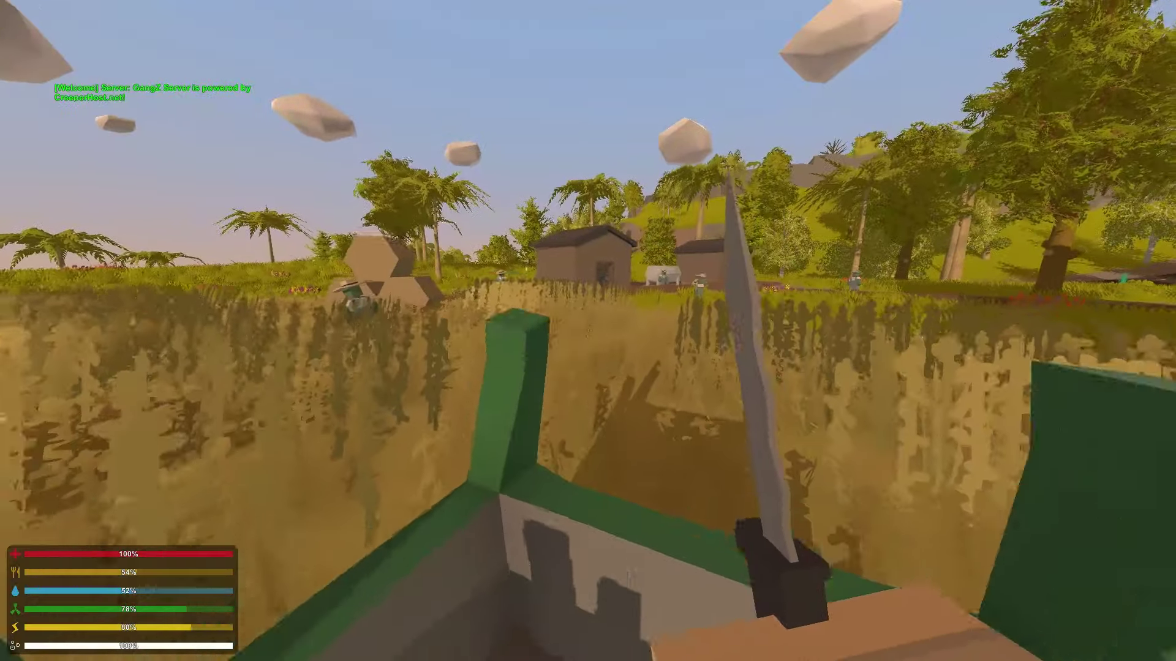
{"action": "key", "text": "w"}
{"action": "left_click", "coordinate": [588, 330]}
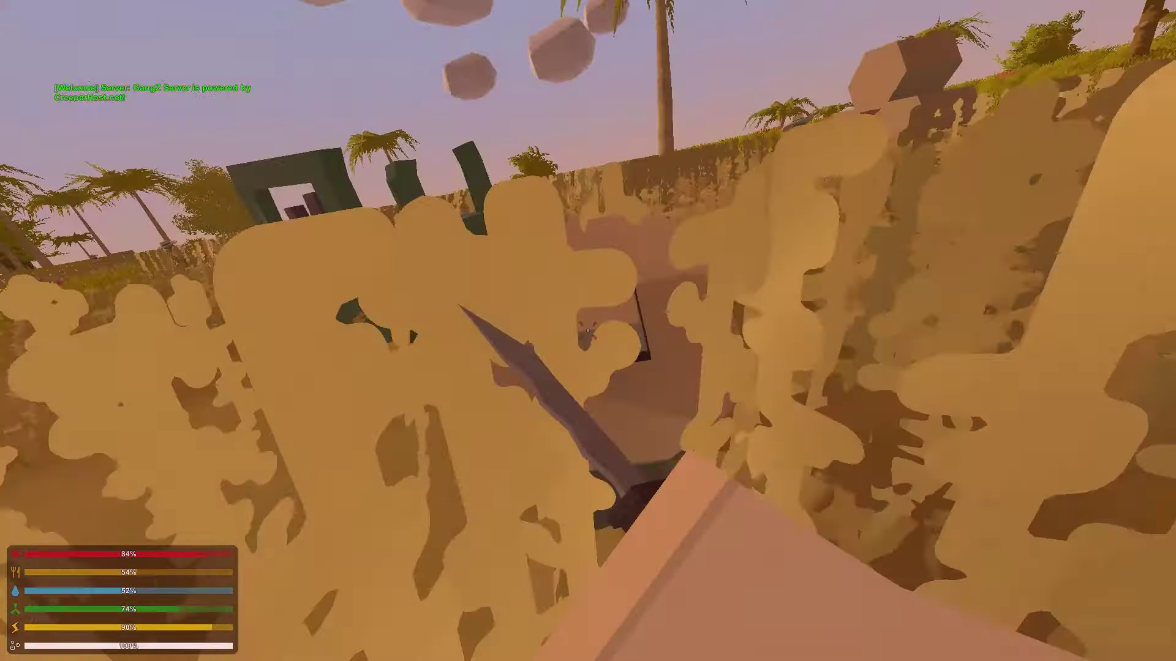
{"action": "left_click", "coordinate": [588, 330]}
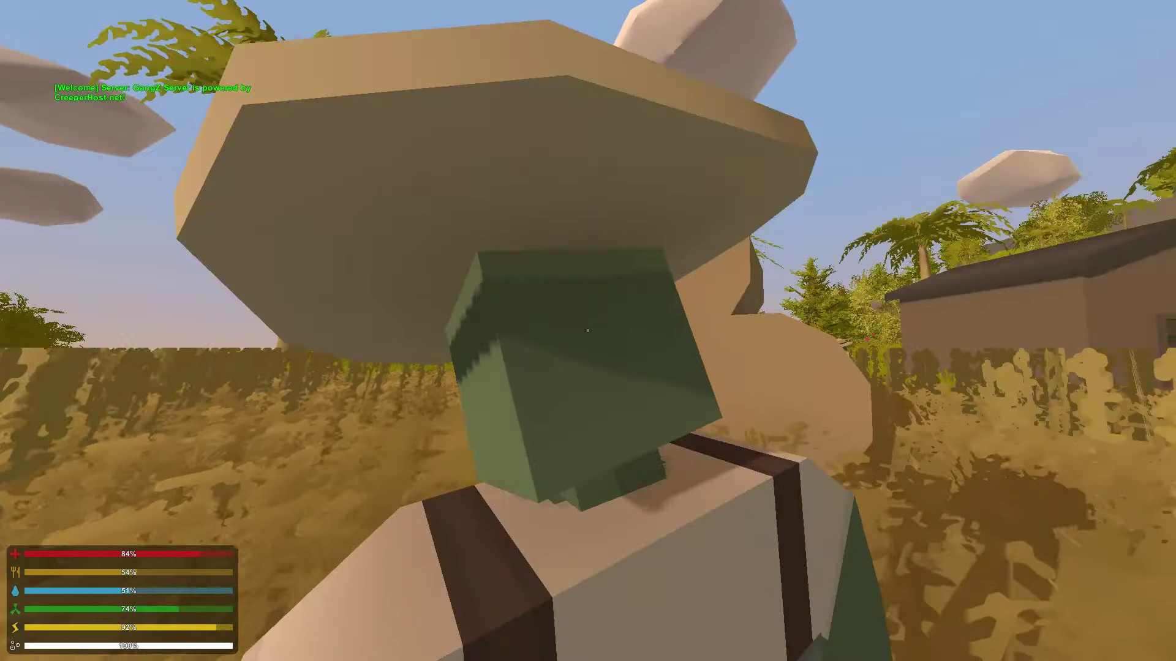
Step: Kill the zombies standing in the wheat and inside the shed
{"action": "left_click", "coordinate": [588, 331]}
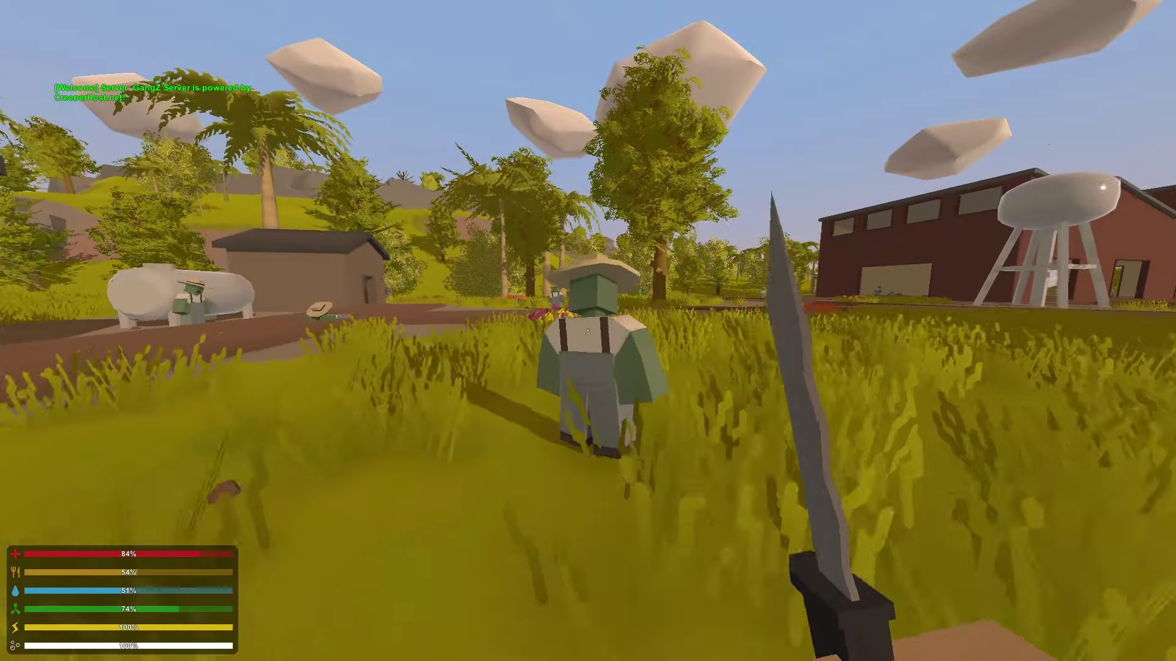
{"action": "left_click", "coordinate": [588, 331]}
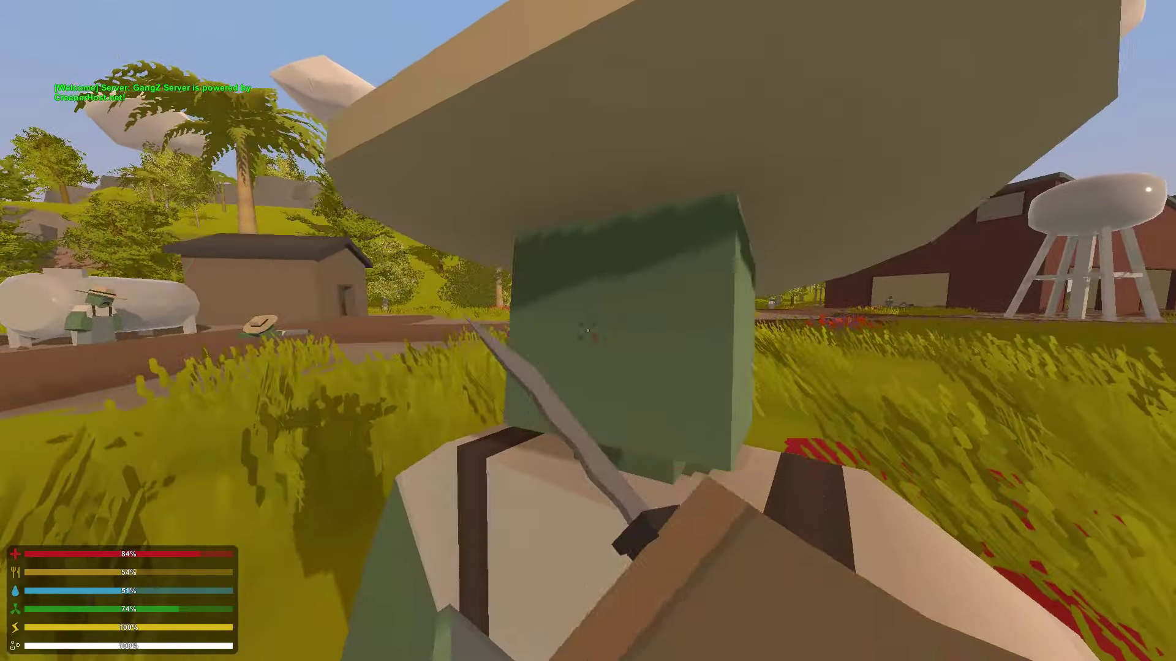
{"action": "left_click", "coordinate": [588, 331]}
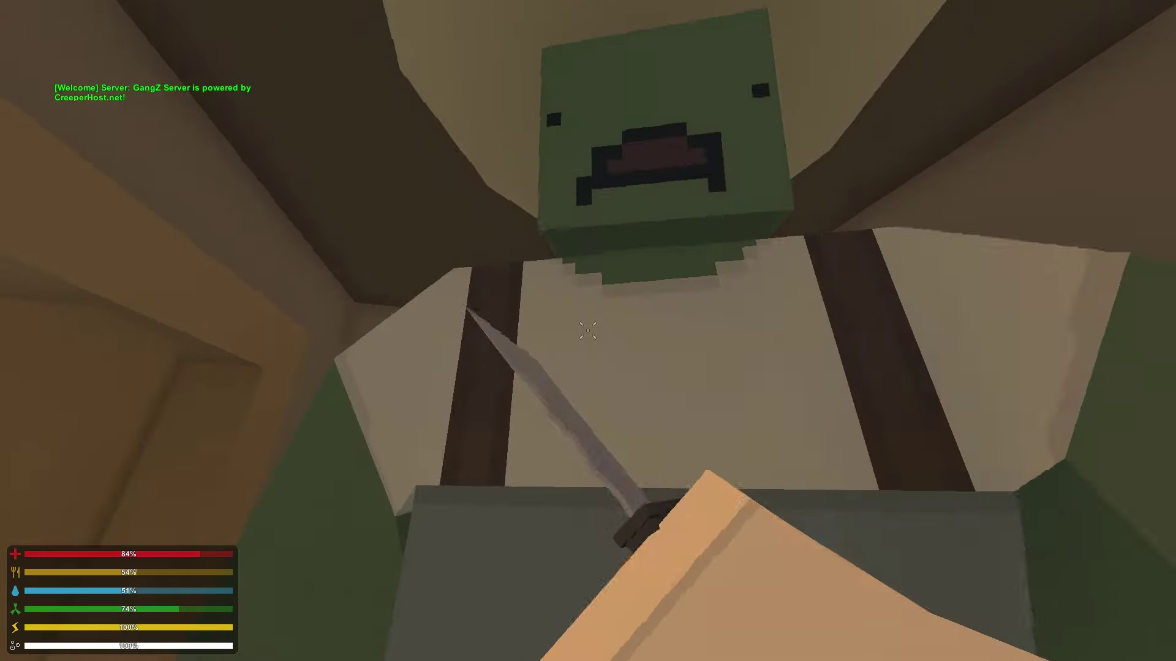
{"action": "left_click", "coordinate": [588, 332]}
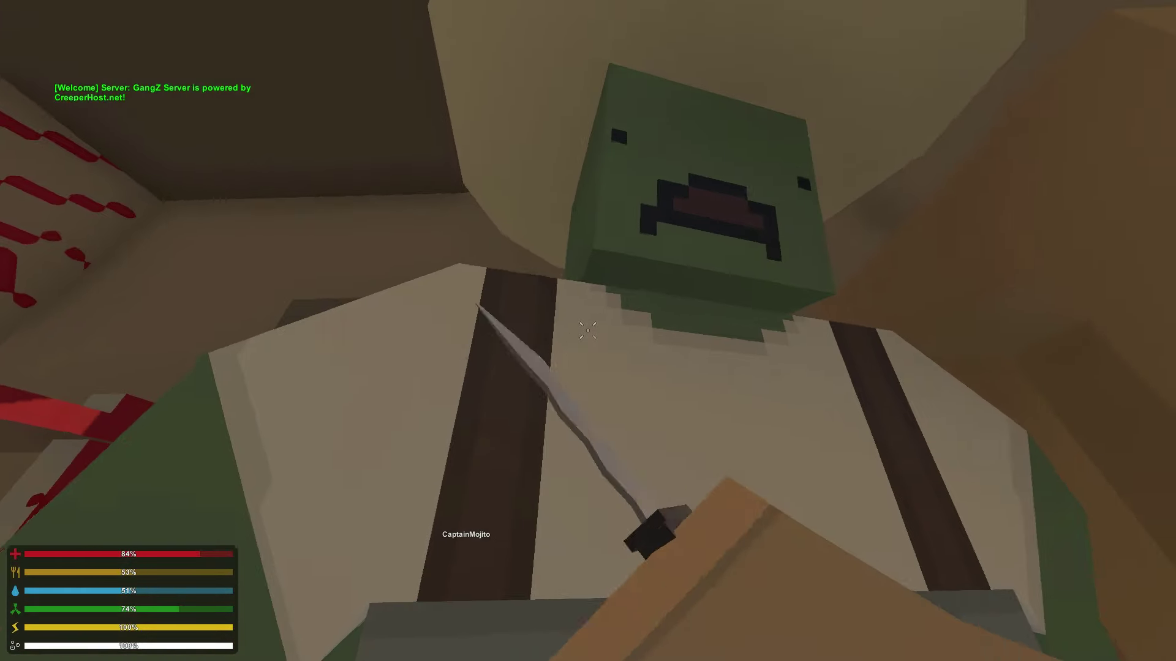
{"action": "left_click", "coordinate": [588, 332]}
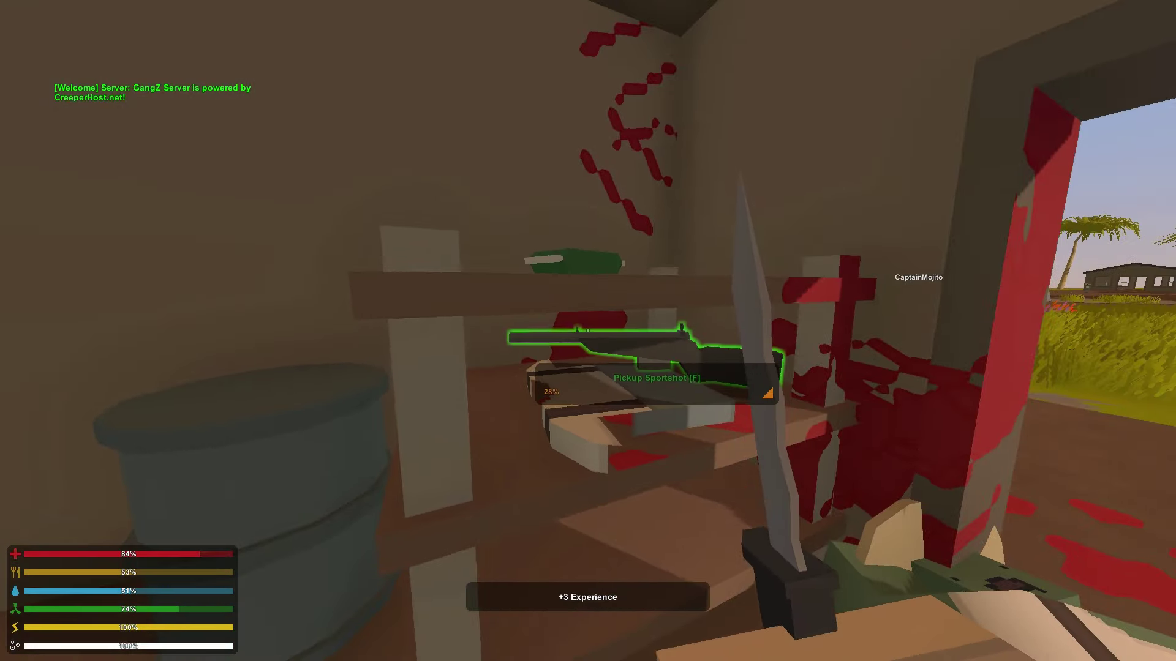
Step: Pick up the Sportshot rifle and inspect the nearby Farmer Hat in the inventory
{"action": "key", "text": "f"}
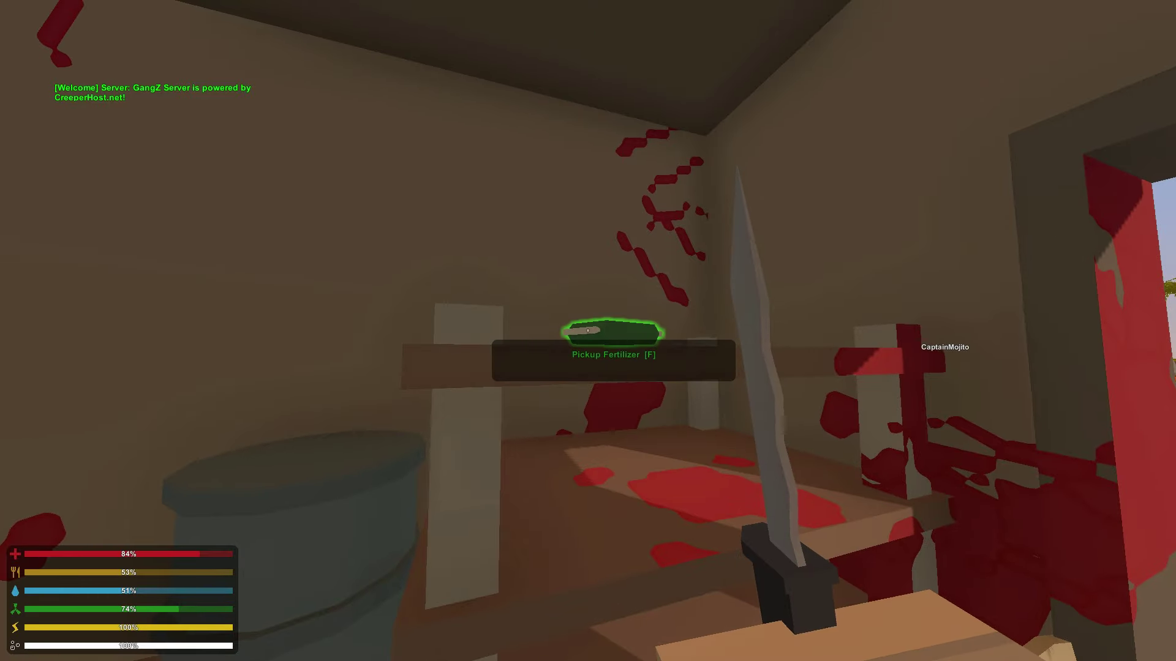
{"action": "key", "text": "g"}
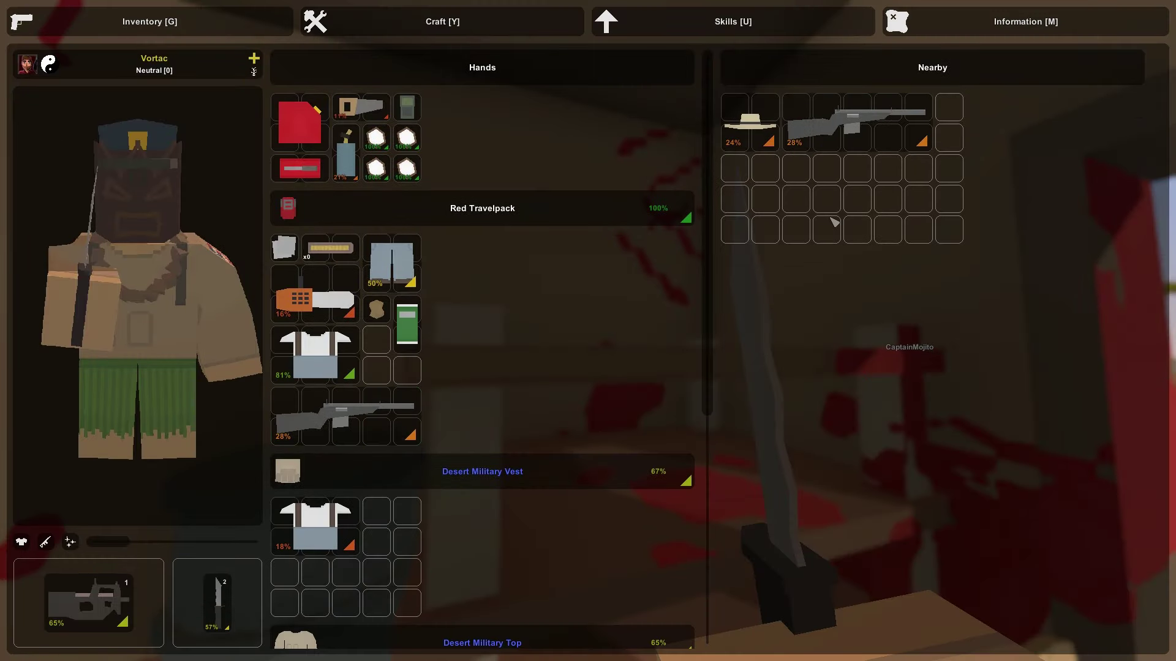
{"action": "left_click", "coordinate": [769, 120]}
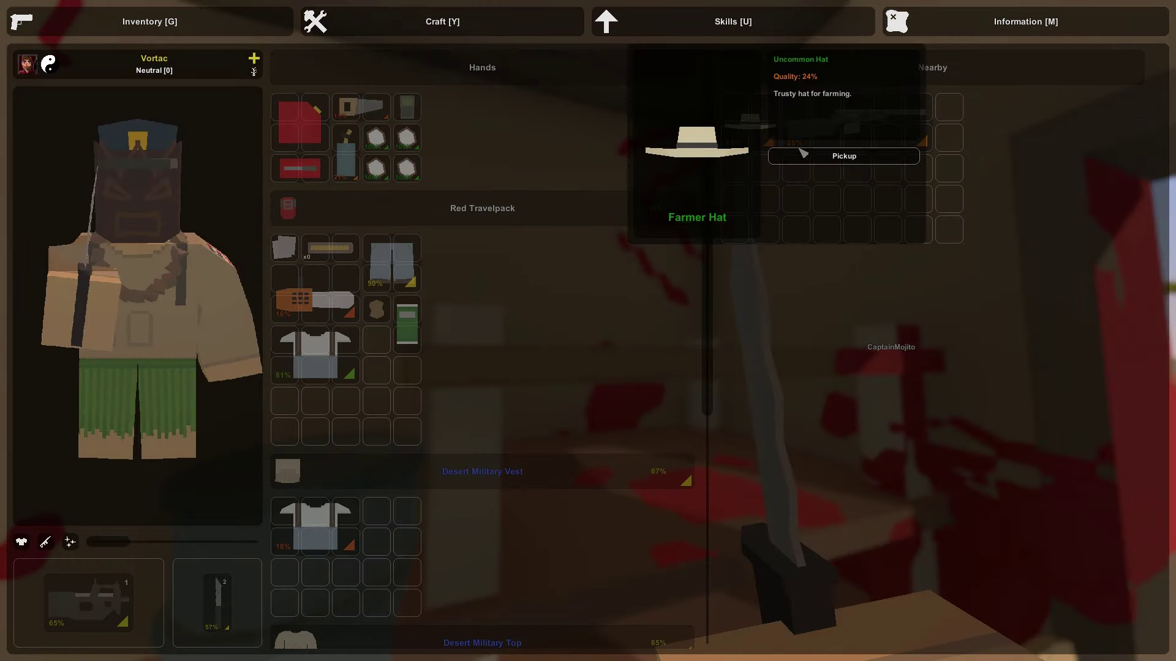
{"action": "left_click", "coordinate": [843, 156]}
{"action": "key", "text": "g"}
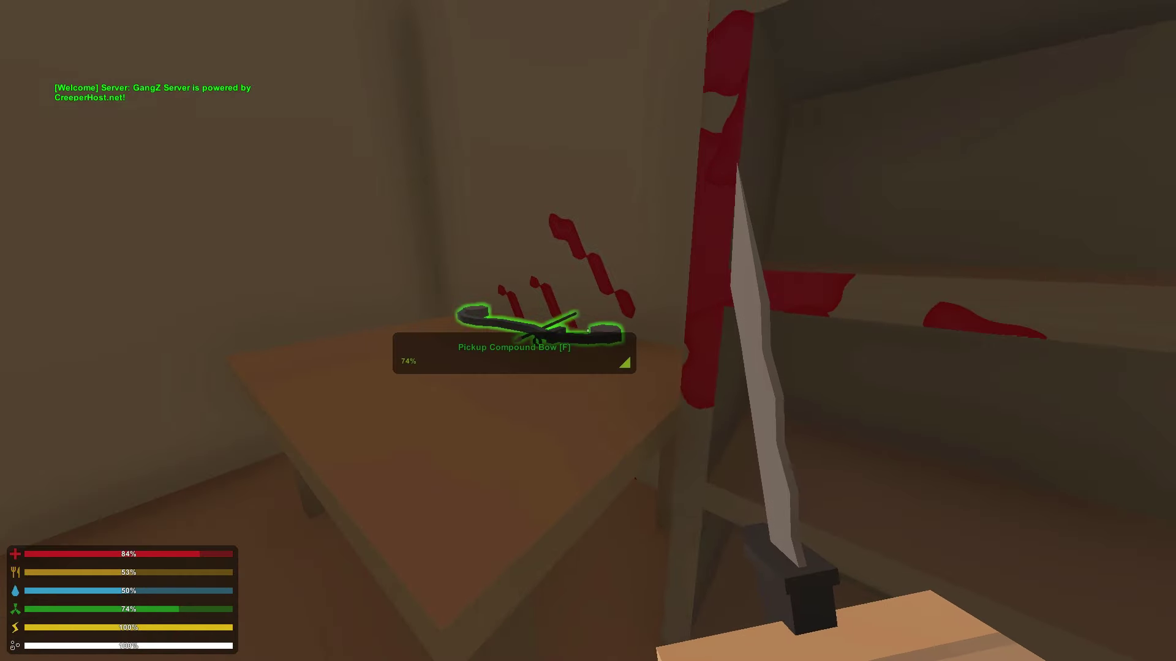
{"action": "key", "text": "g"}
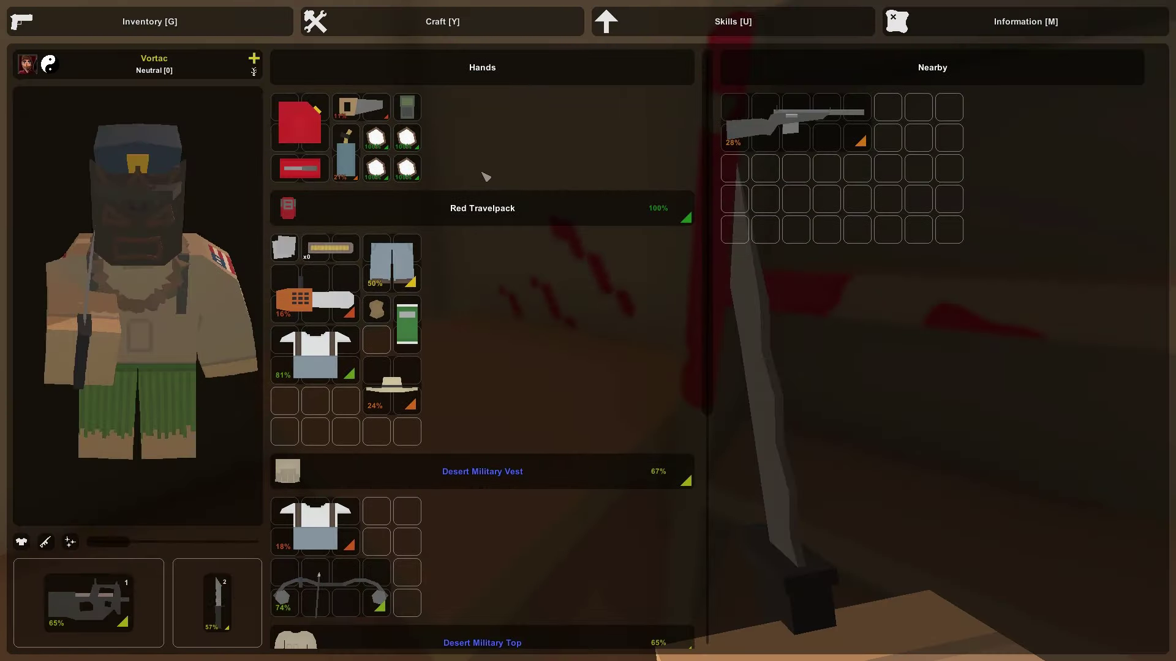
{"action": "key", "text": "g"}
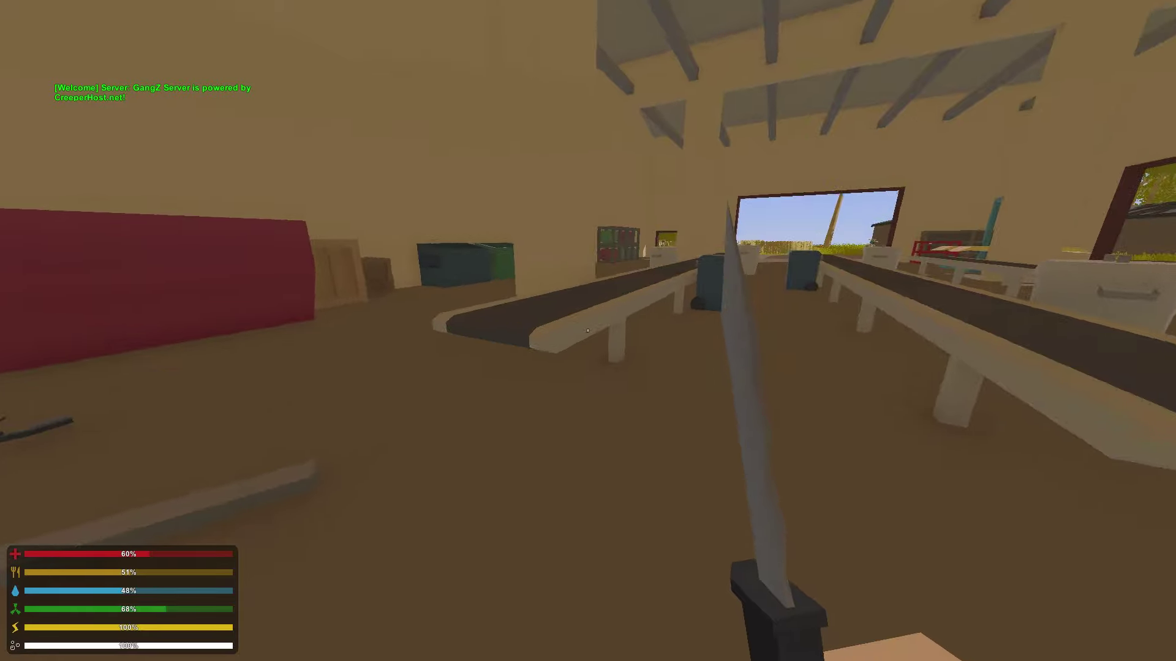
Step: Check the backpack, then follow the other player out of the building
{"action": "key", "text": "g"}
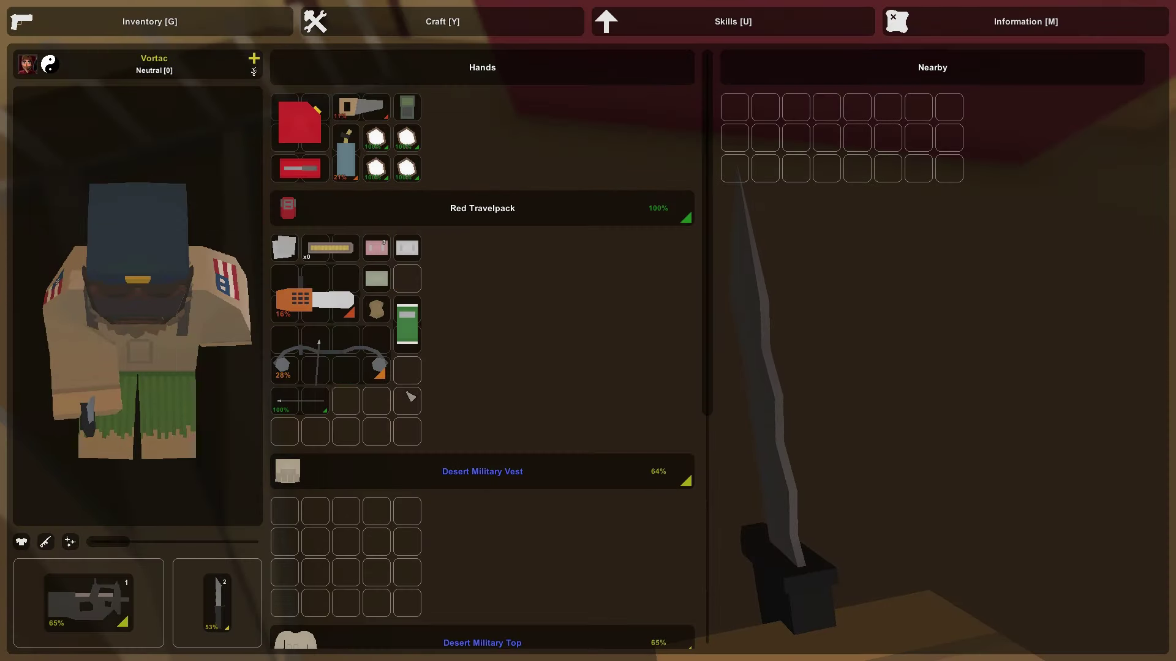
{"action": "key", "text": "g"}
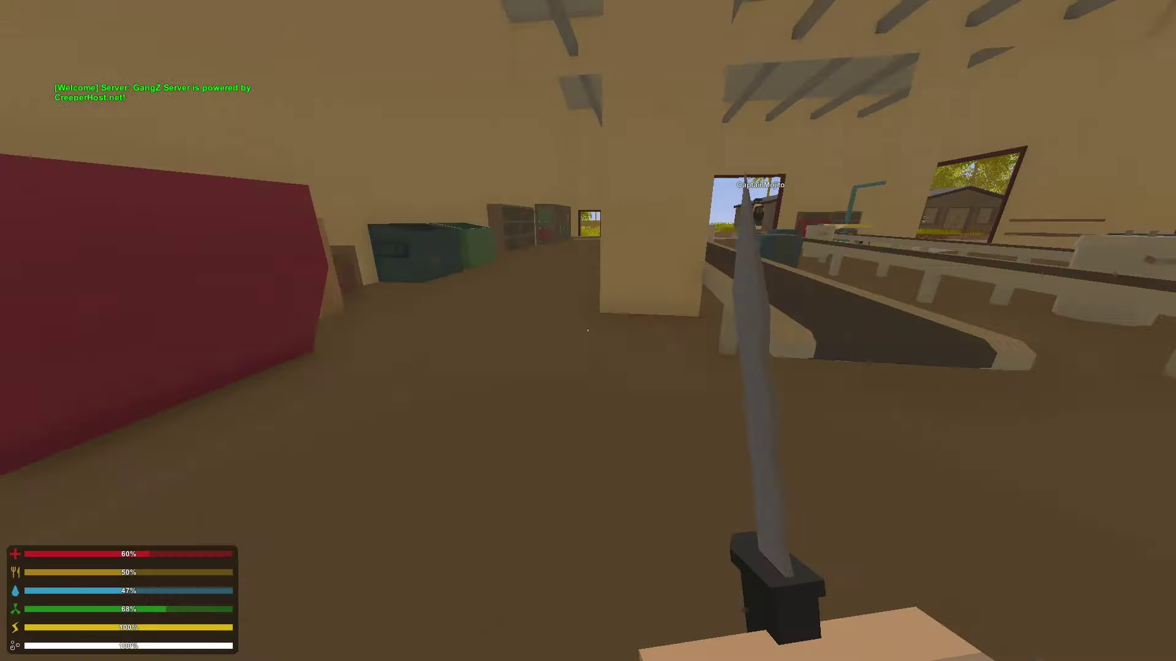
{"action": "key", "text": "w"}
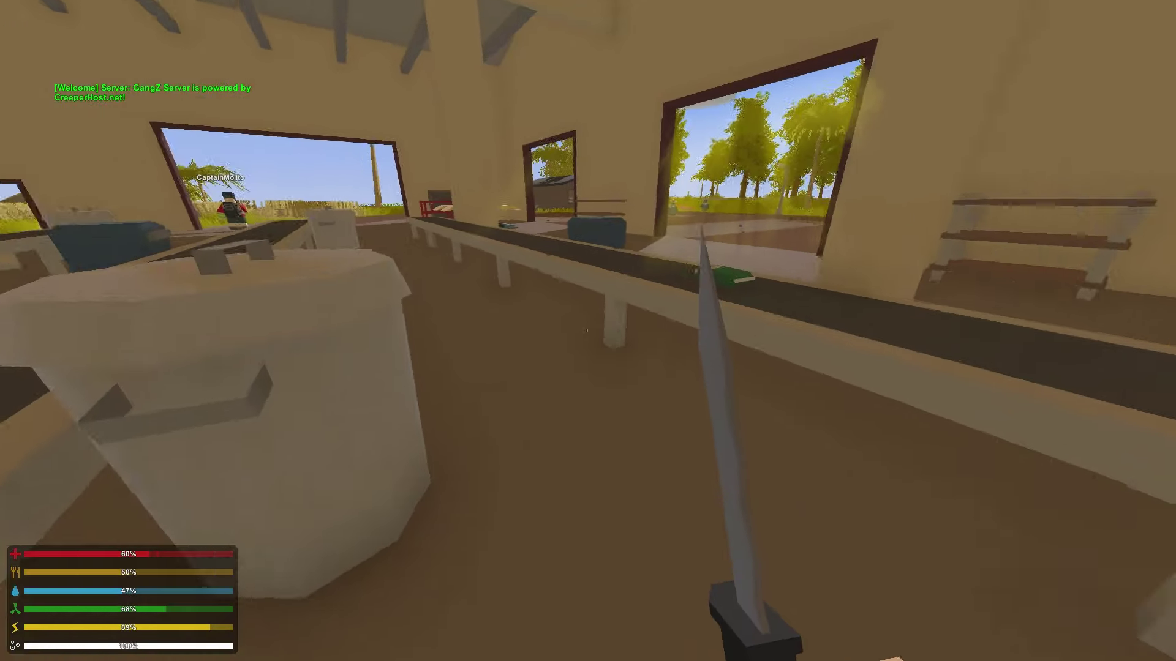
{"action": "key", "text": "w"}
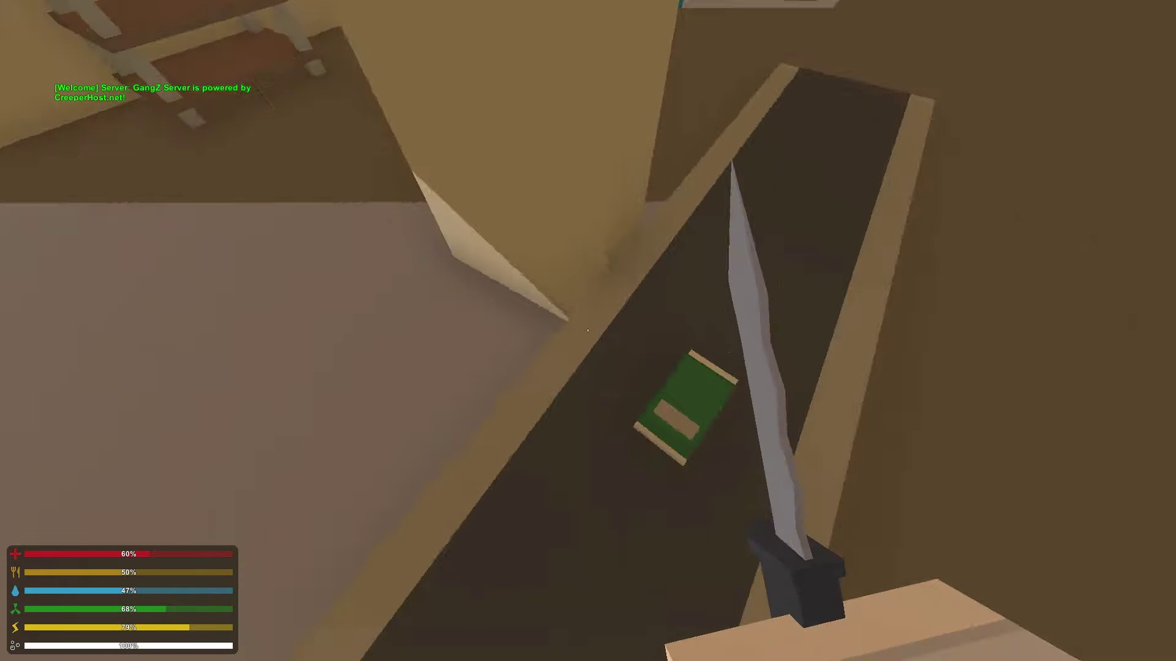
{"action": "key", "text": "w"}
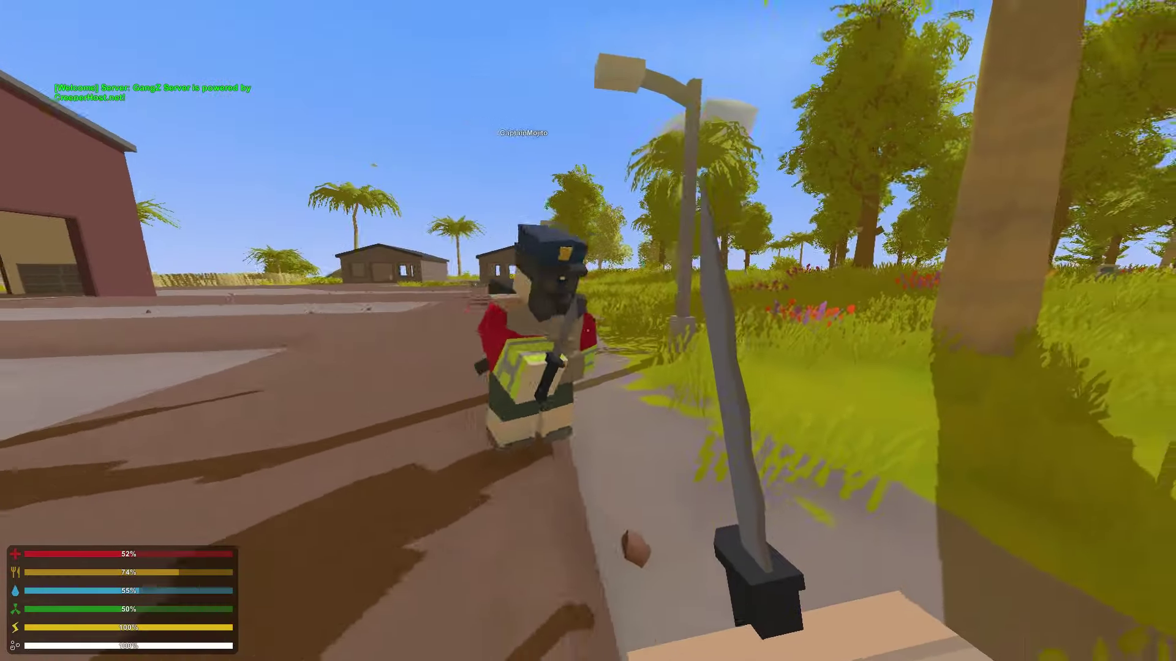
Step: Walk to the red barn's cardboard box and bring up the island map
{"action": "key", "text": "w"}
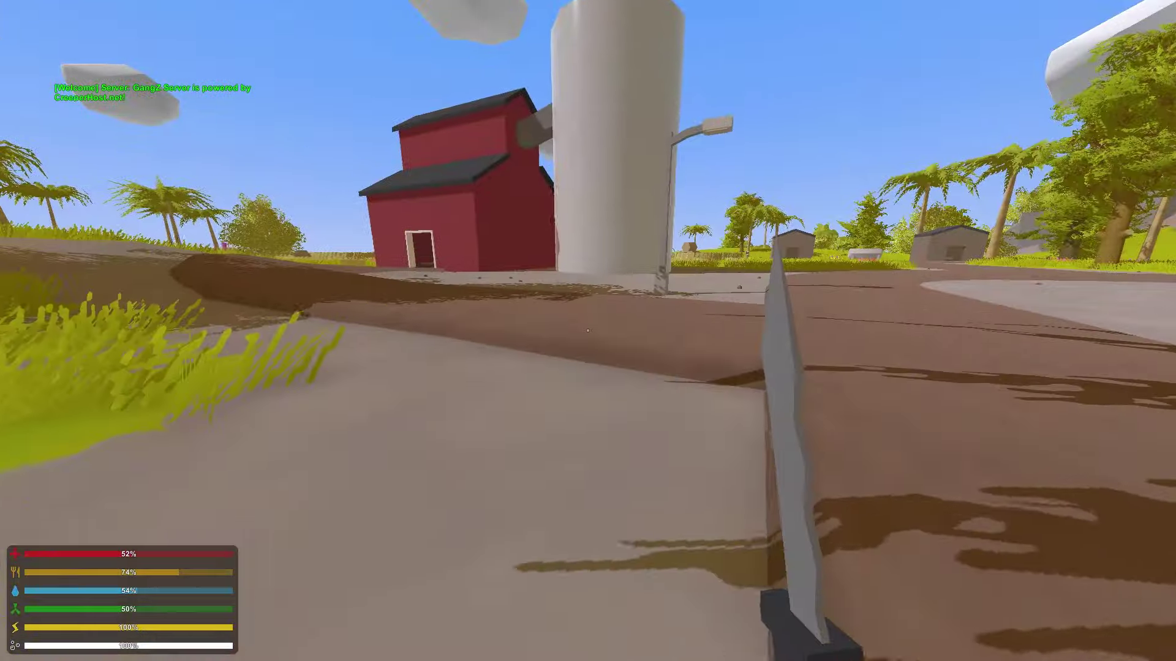
{"action": "key", "text": "w"}
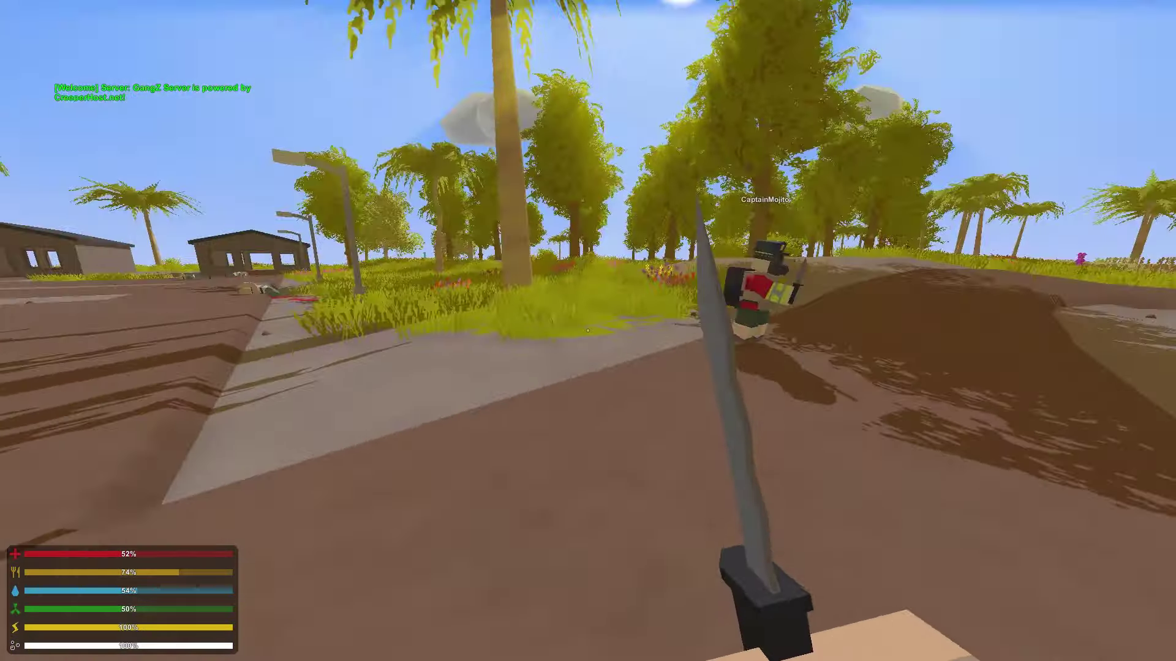
{"action": "key", "text": "w"}
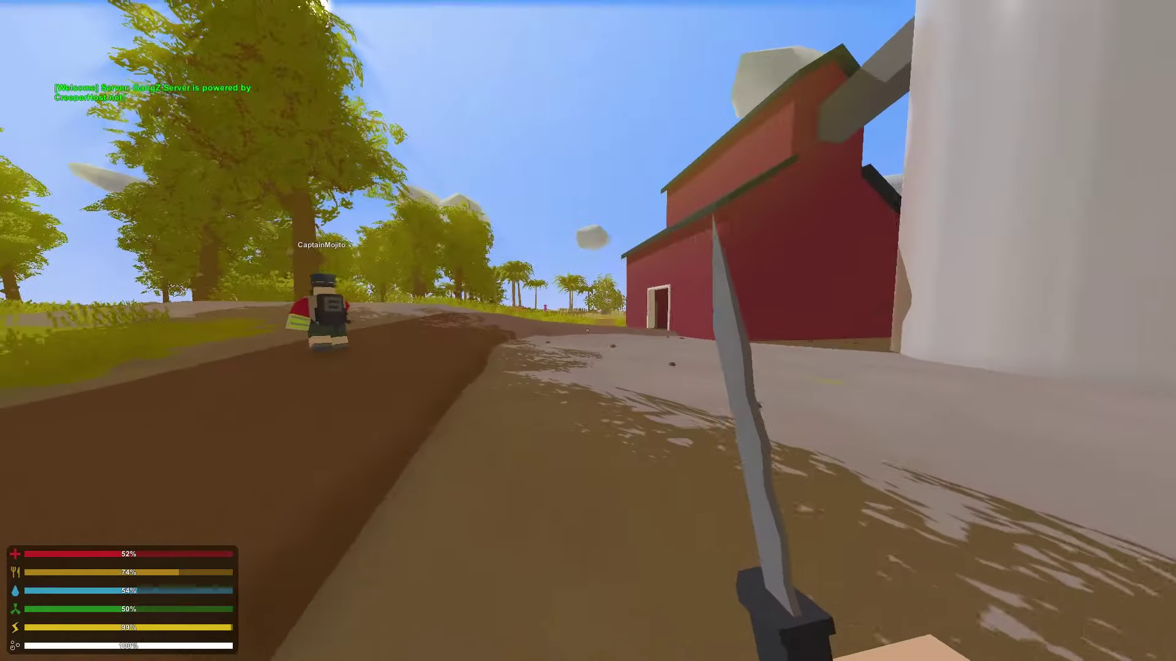
{"action": "key", "text": "w"}
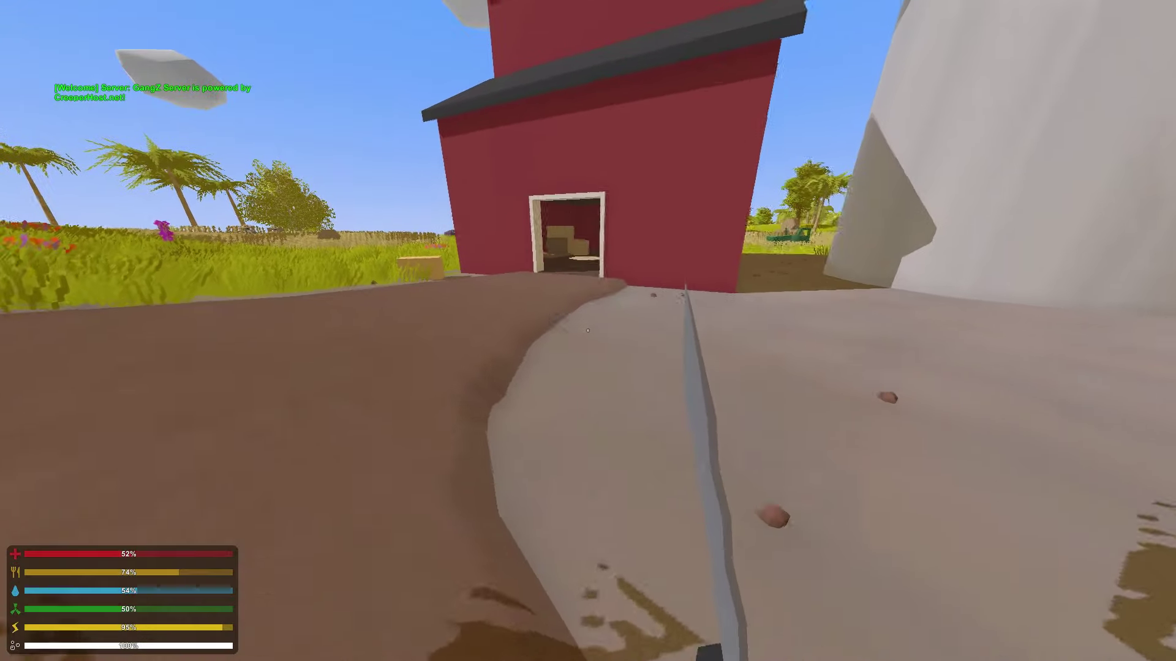
{"action": "key", "text": "w"}
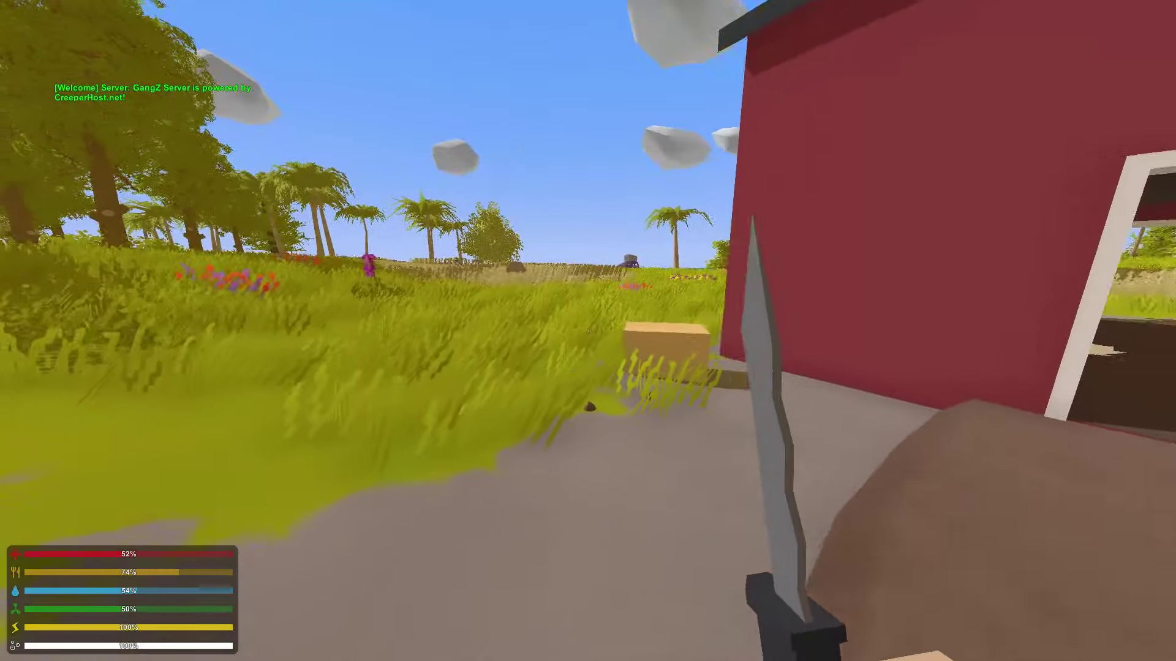
{"action": "key", "text": "m"}
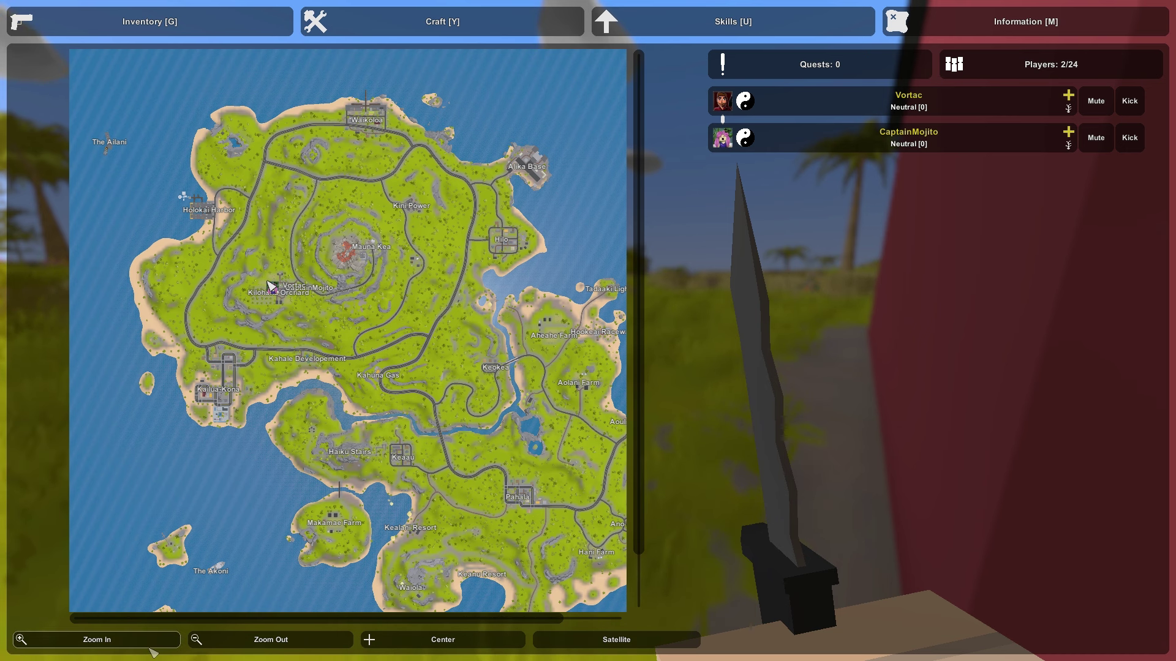
Step: Zoom in and pan over Mauna Kea, Keokea, Kahuna Gas and the eastern farms
{"action": "left_click", "coordinate": [97, 640]}
{"action": "left_click_drag", "start_coordinate": [362, 369], "coordinate": [386, 418]}
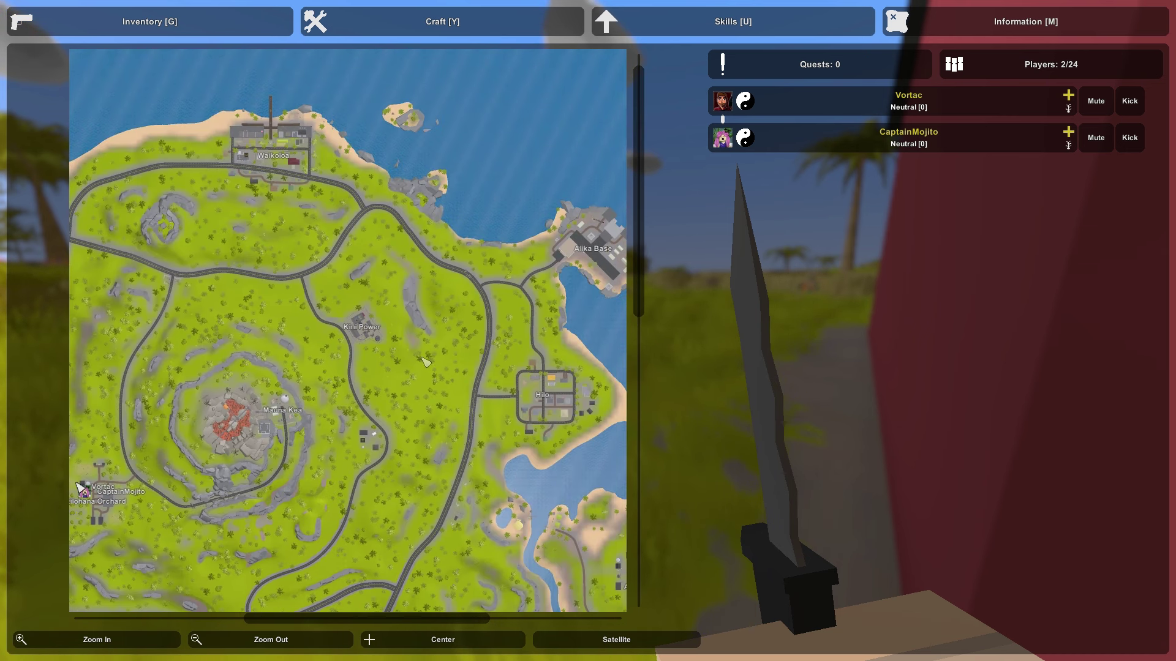
{"action": "left_click_drag", "start_coordinate": [426, 363], "coordinate": [439, 266]}
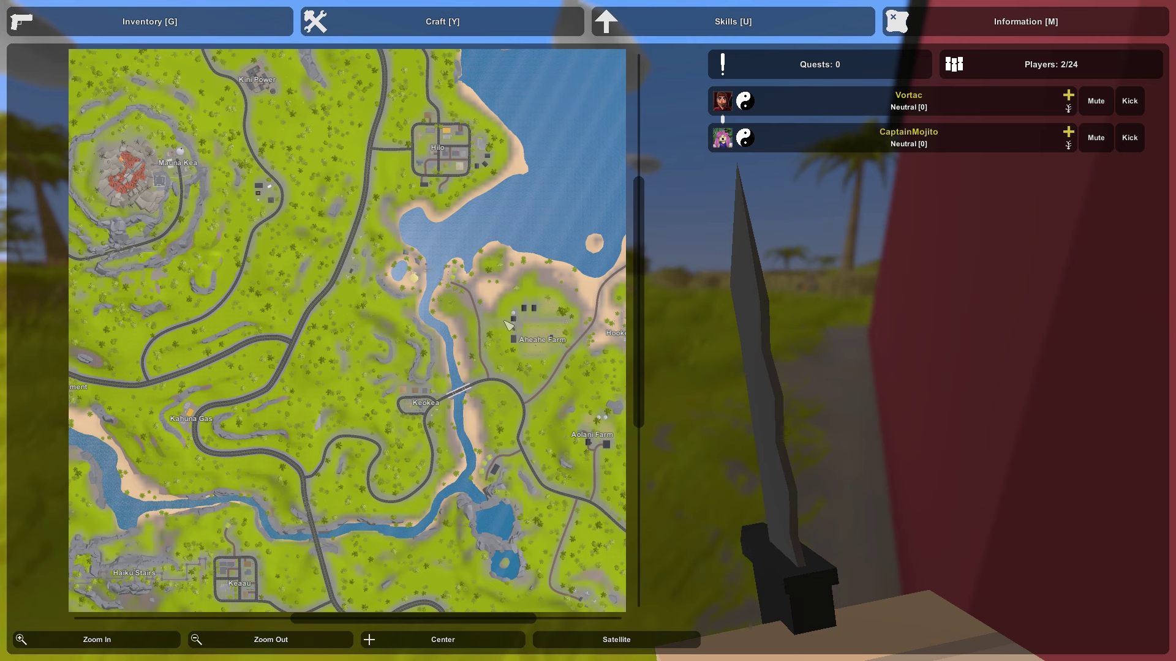
{"action": "left_click_drag", "start_coordinate": [450, 321], "coordinate": [550, 314]}
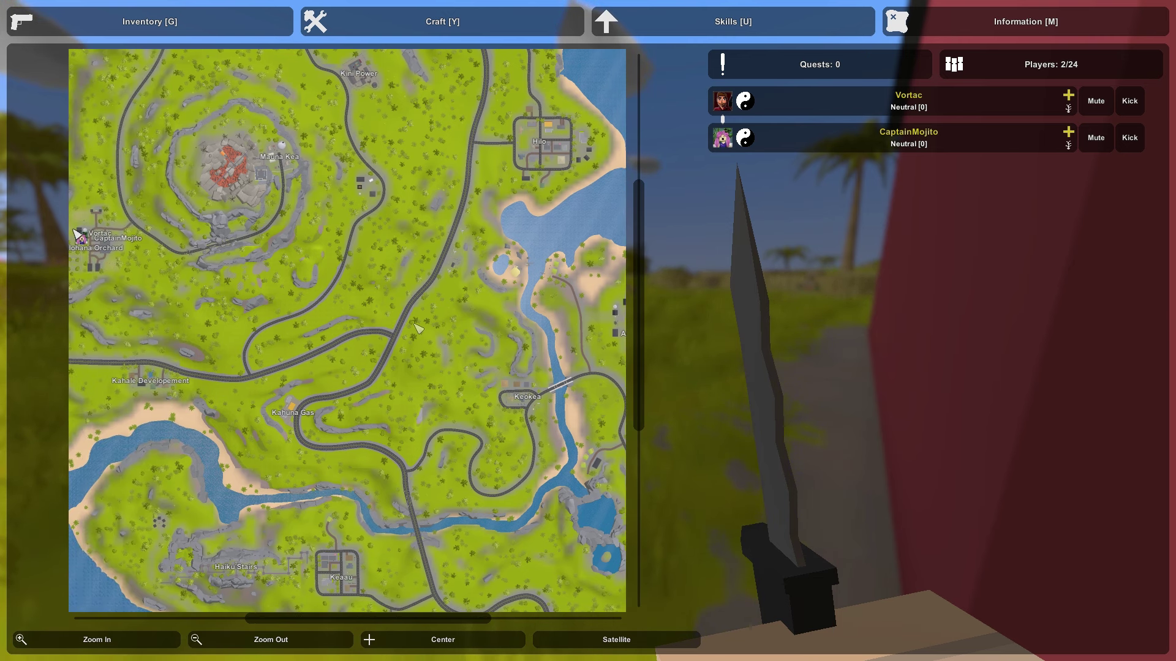
{"action": "left_click_drag", "start_coordinate": [352, 323], "coordinate": [415, 312]}
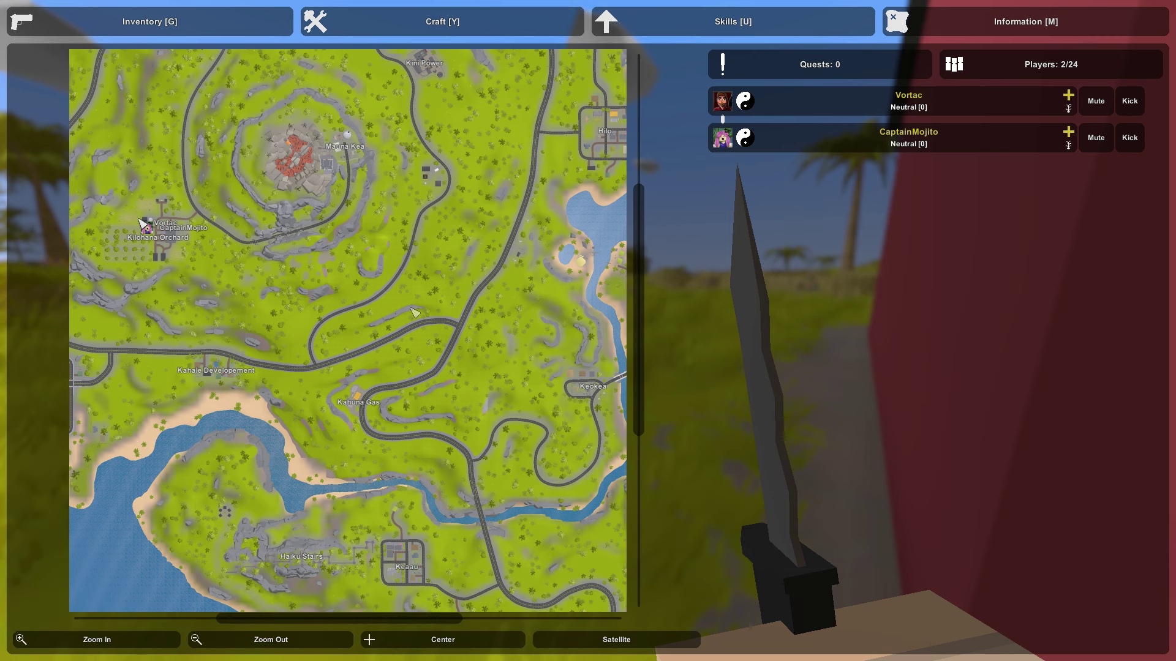
{"action": "left_click_drag", "start_coordinate": [415, 313], "coordinate": [205, 234]}
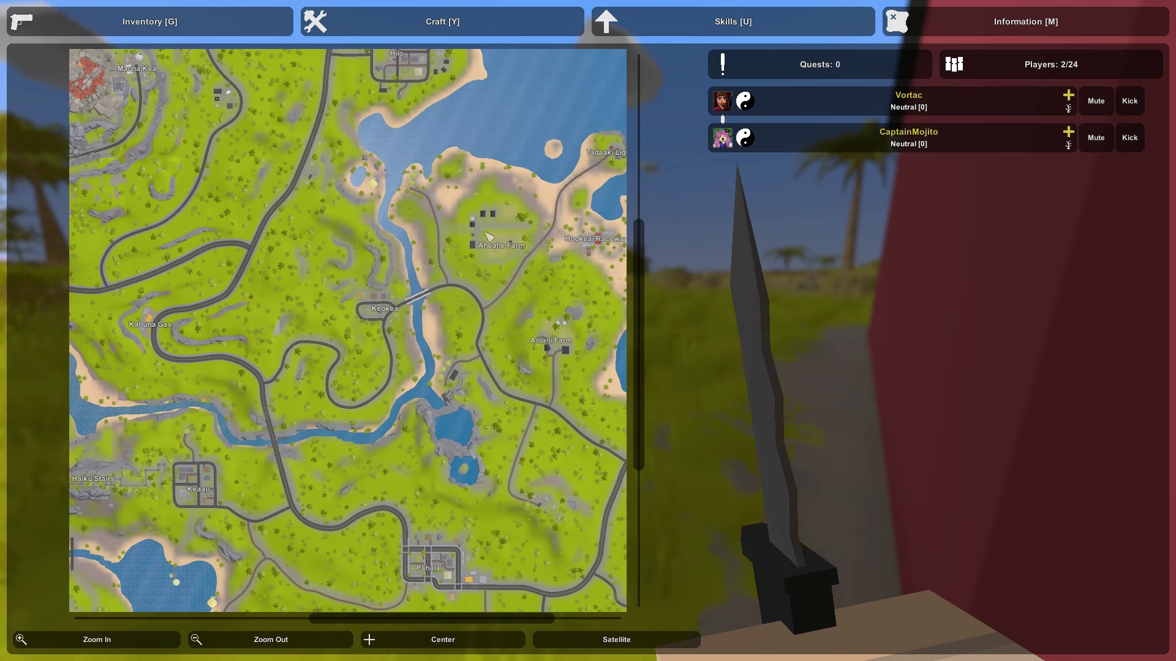
{"action": "left_click_drag", "start_coordinate": [481, 251], "coordinate": [462, 294]}
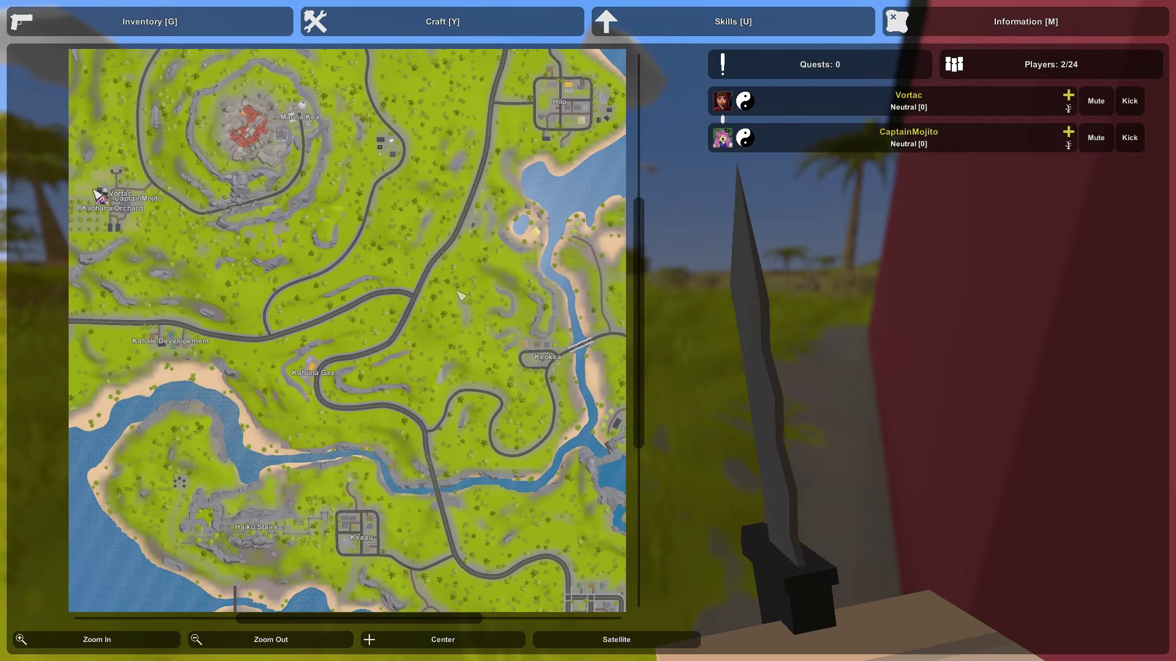
{"action": "key", "text": "m"}
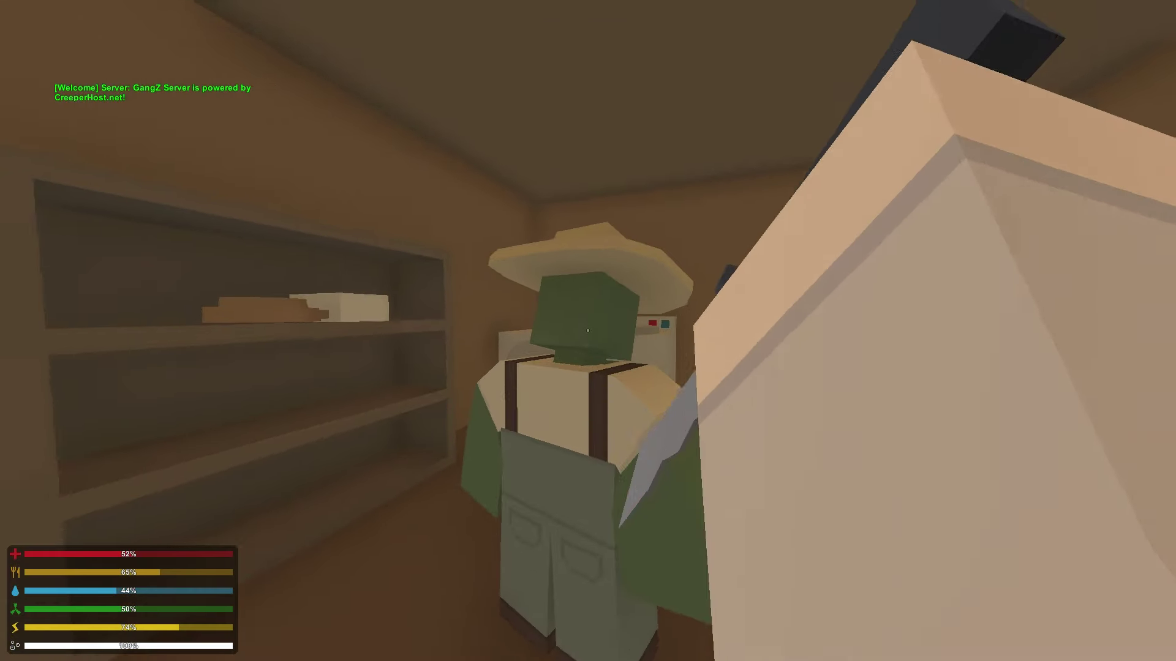
Step: Stab the zombie farmer, check two cabinets, and kill the doorway zombie
{"action": "left_click", "coordinate": [588, 331]}
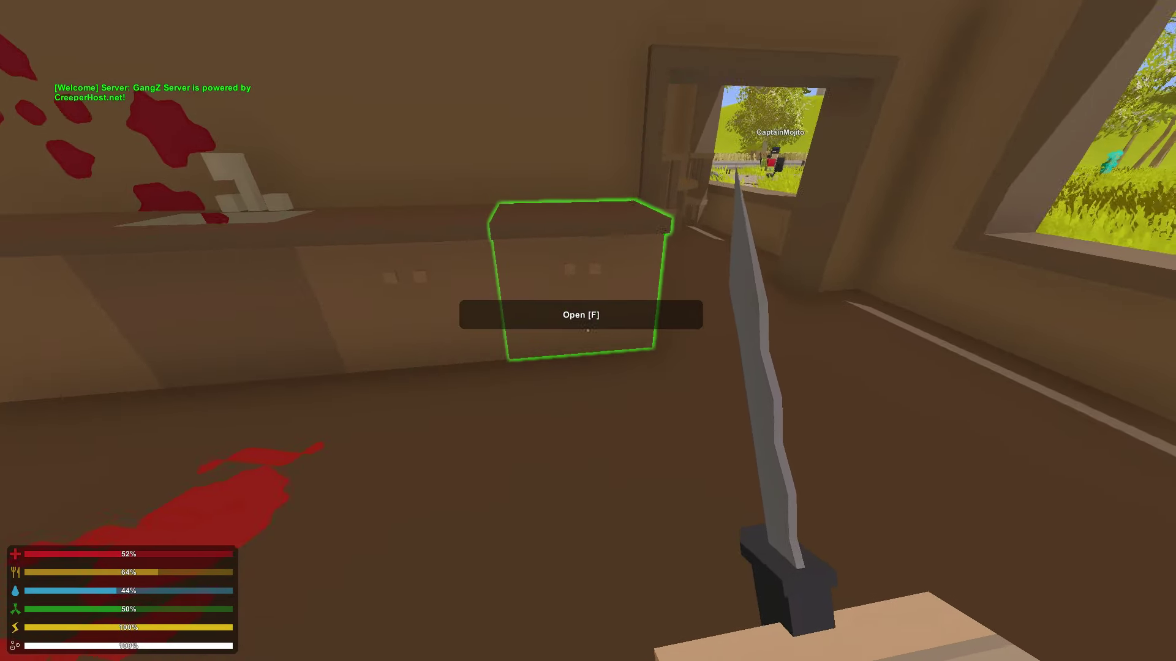
{"action": "key", "text": "f"}
{"action": "key", "text": "f"}
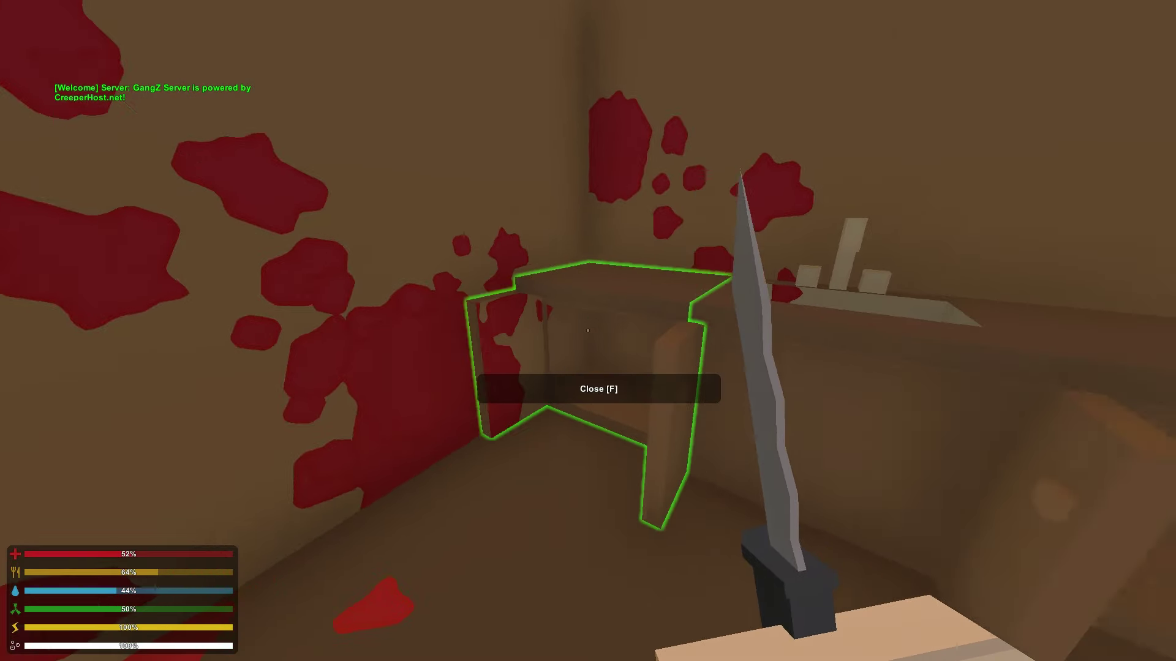
{"action": "key", "text": "w"}
{"action": "key", "text": "w"}
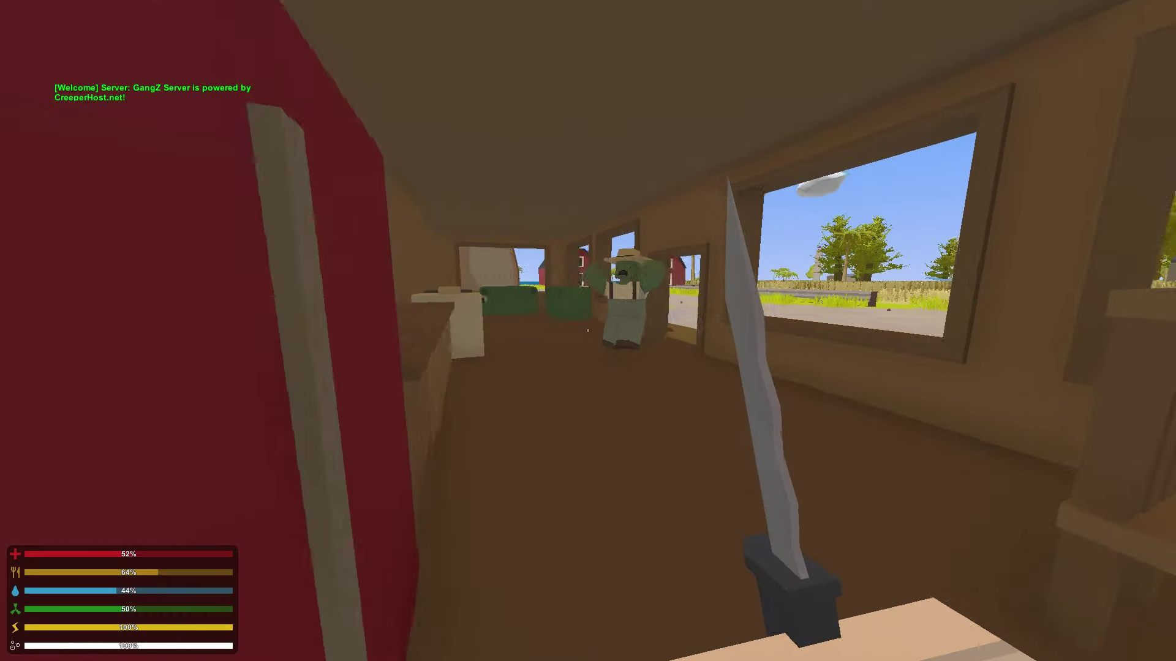
{"action": "left_click", "coordinate": [588, 331]}
{"action": "left_click", "coordinate": [588, 331]}
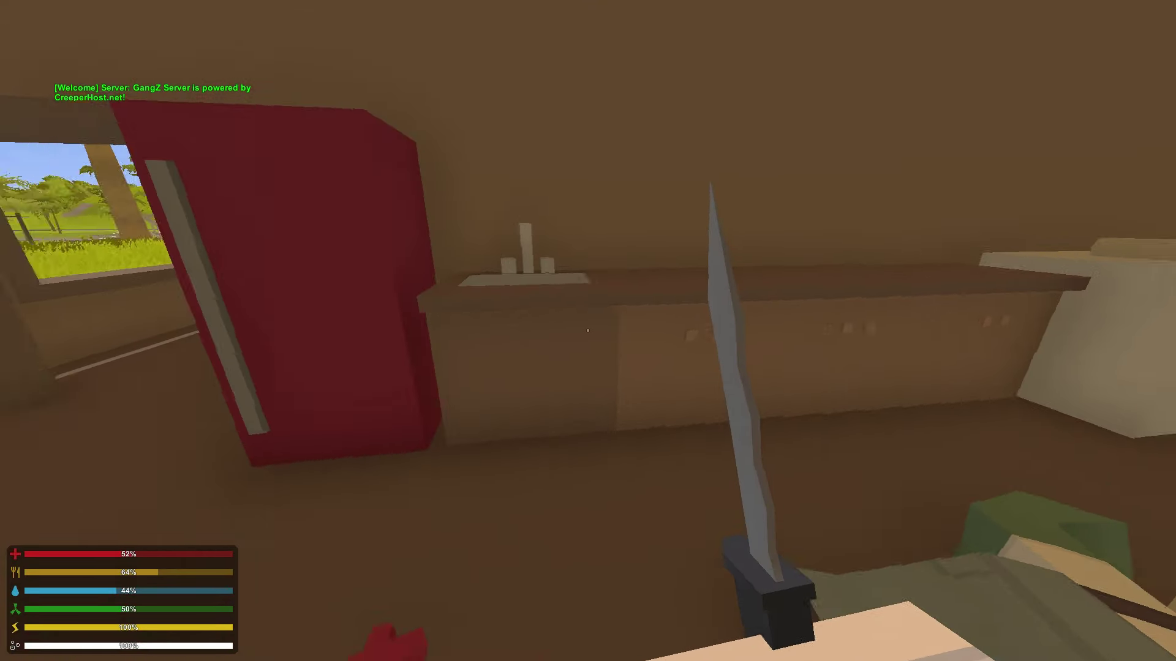
Step: Search the red fridge and the remaining kitchen cabinets
{"action": "key", "text": "f"}
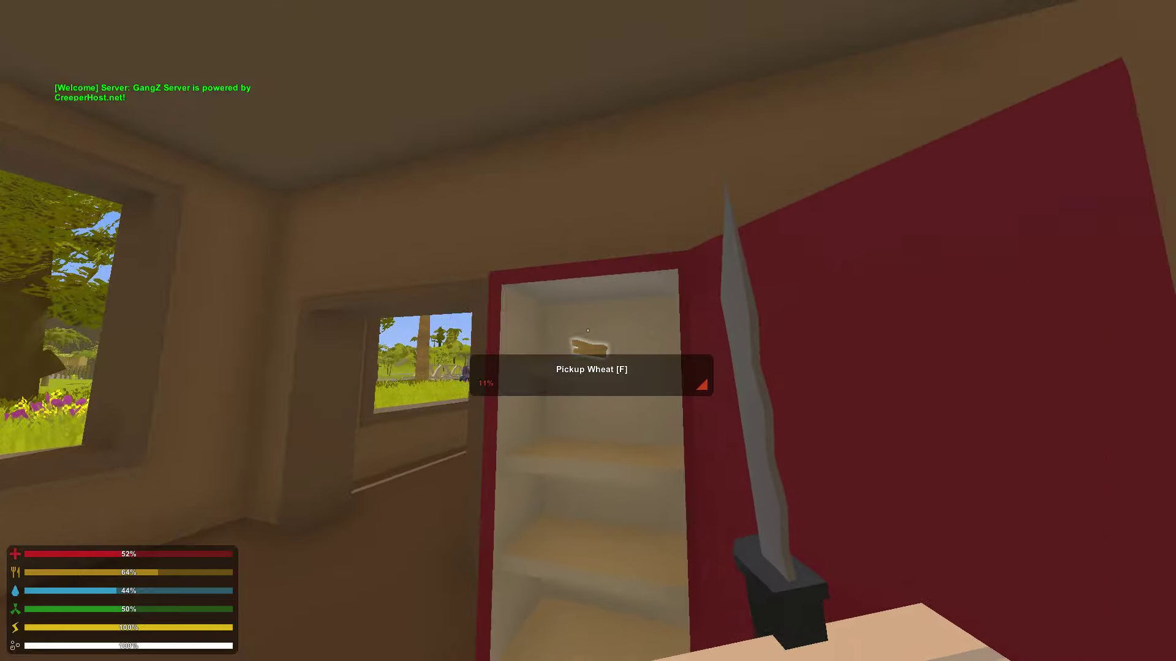
{"action": "key", "text": "f"}
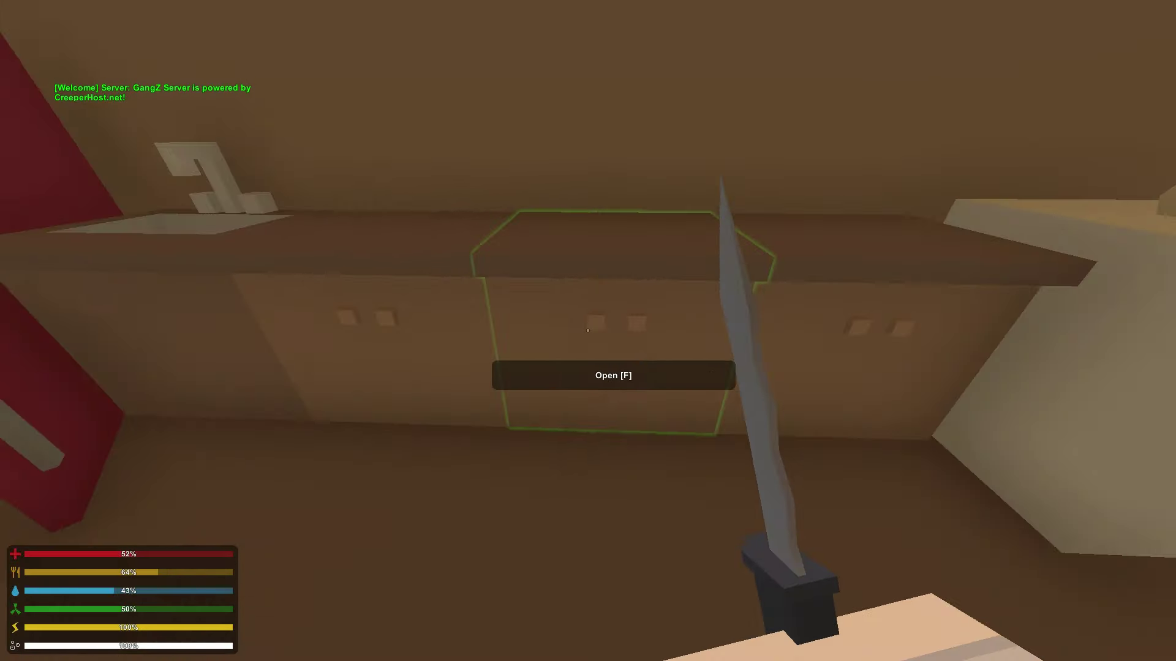
{"action": "key", "text": "f"}
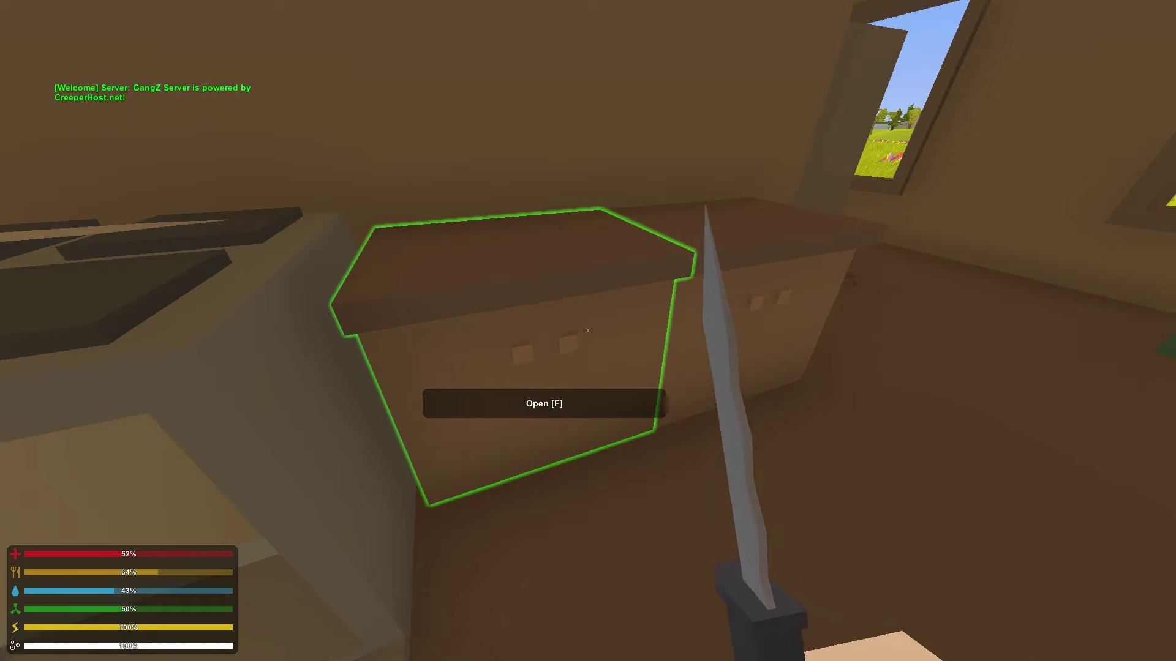
{"action": "key", "text": "f"}
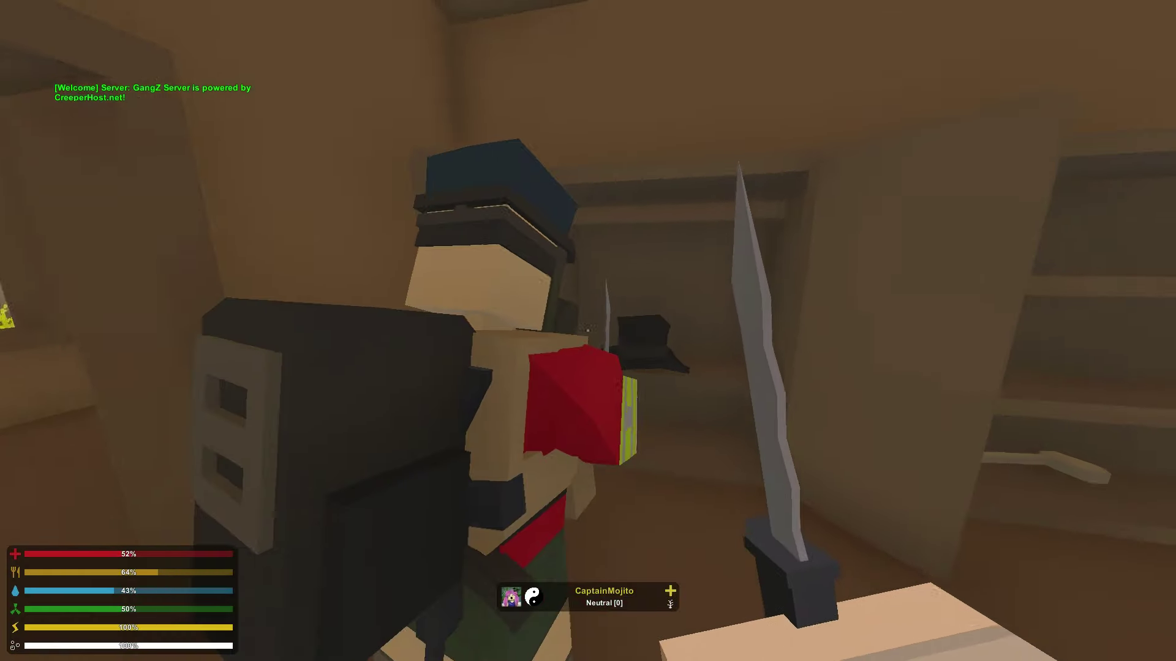
Step: Salvage the Farmer Top and Farmer Bottoms from the inventory
{"action": "key", "text": "g"}
{"action": "right_click", "coordinate": [377, 509]}
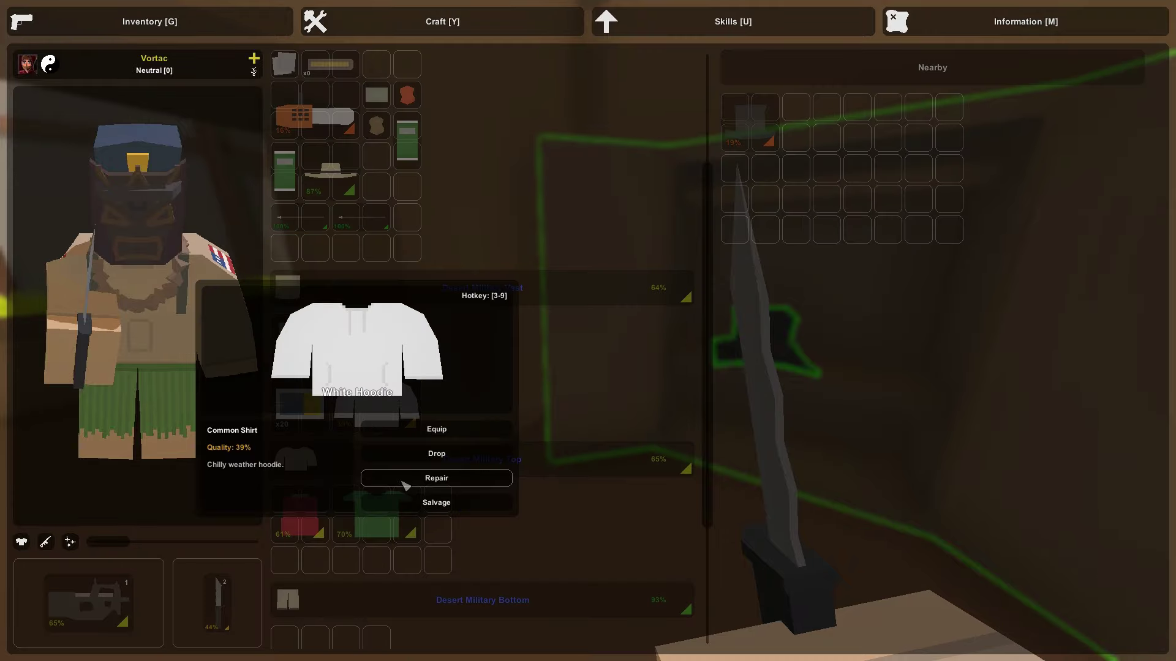
{"action": "left_click", "coordinate": [405, 486]}
{"action": "right_click", "coordinate": [371, 374]}
{"action": "left_click", "coordinate": [398, 434]}
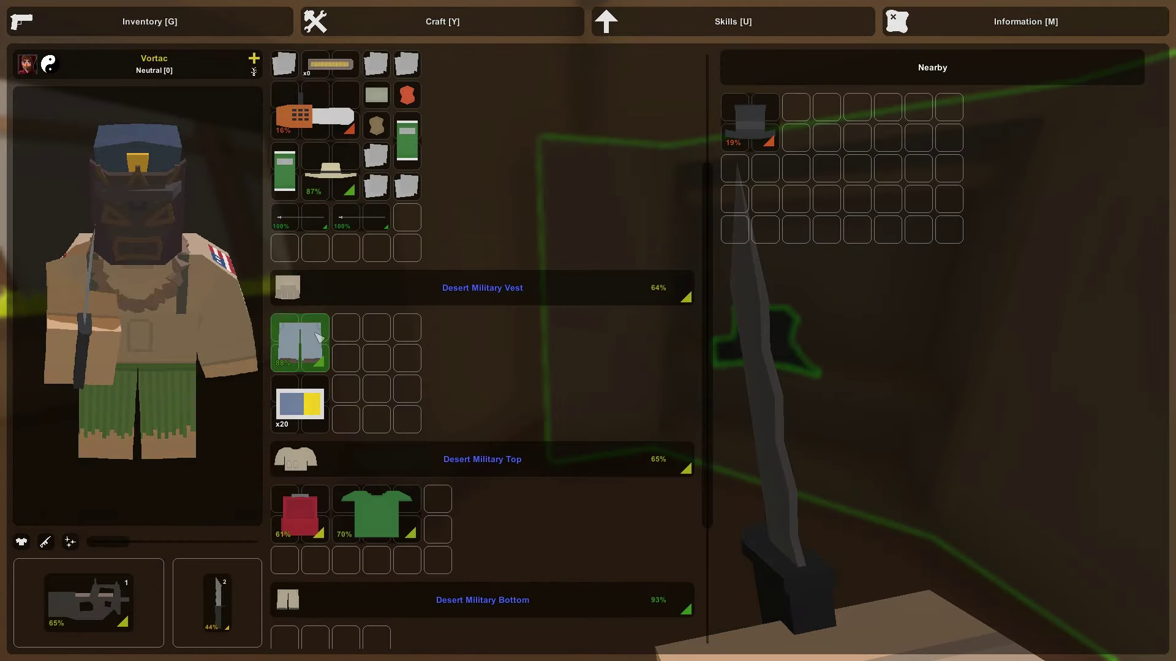
{"action": "right_click", "coordinate": [294, 344]}
{"action": "left_click", "coordinate": [396, 423]}
Step: Get rid of the Green T-Shirt and close the inventory
{"action": "right_click", "coordinate": [377, 515]}
{"action": "left_click", "coordinate": [384, 570]}
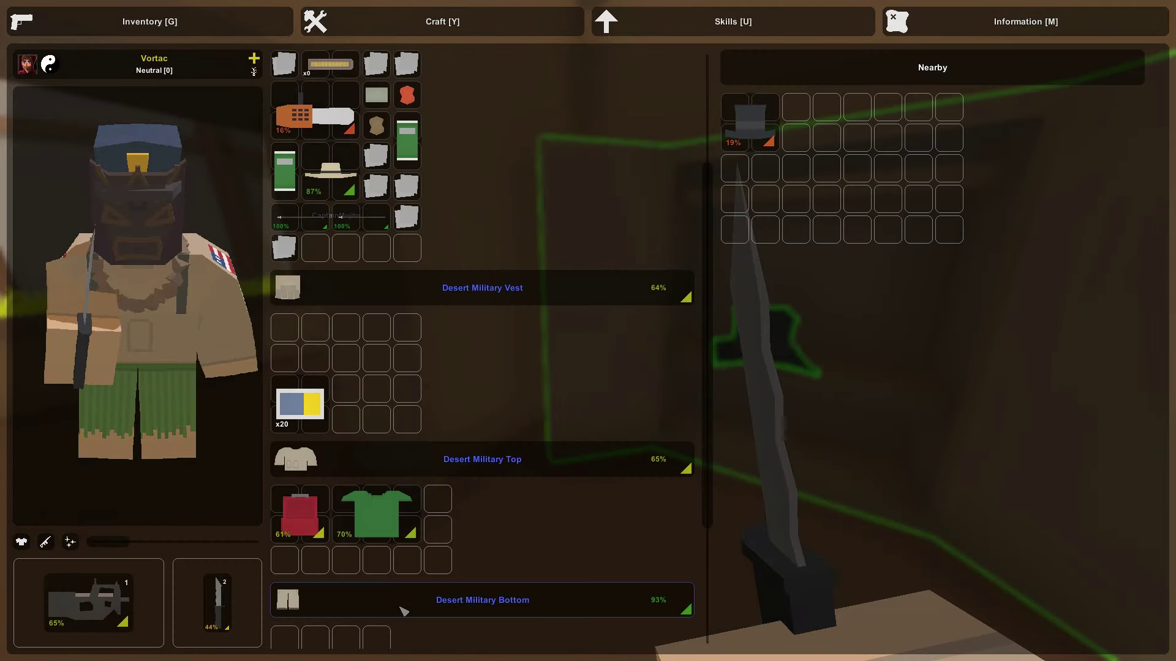
{"action": "right_click", "coordinate": [386, 532]}
{"action": "left_click", "coordinate": [413, 616]}
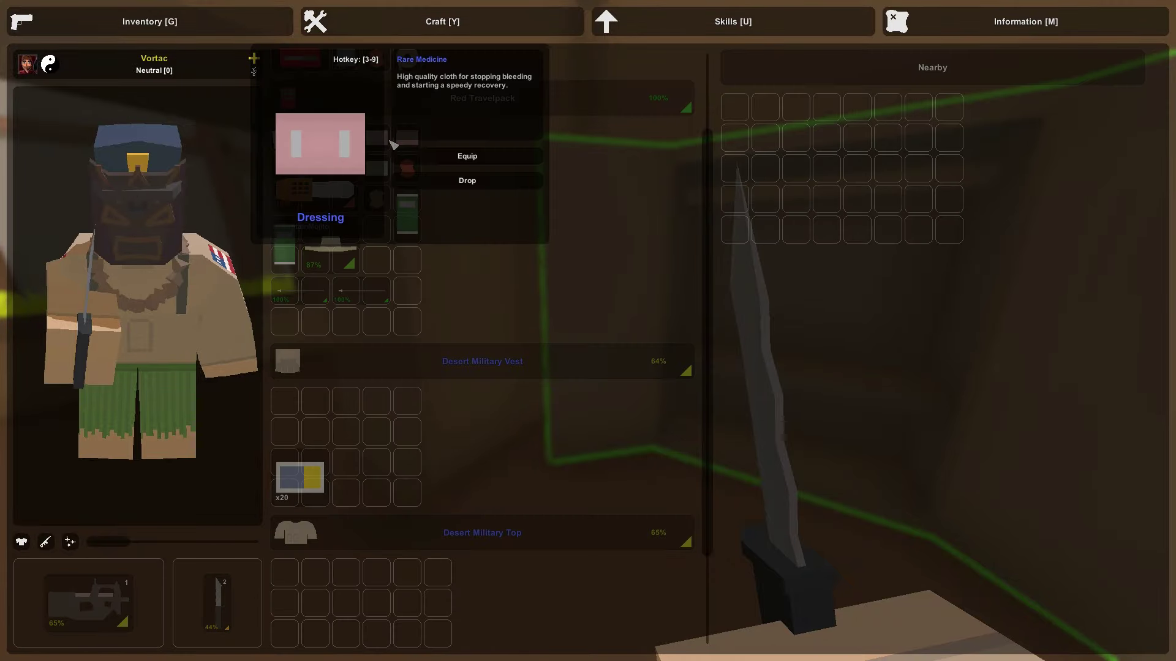
{"action": "key", "text": "Escape"}
{"action": "key", "text": "Escape"}
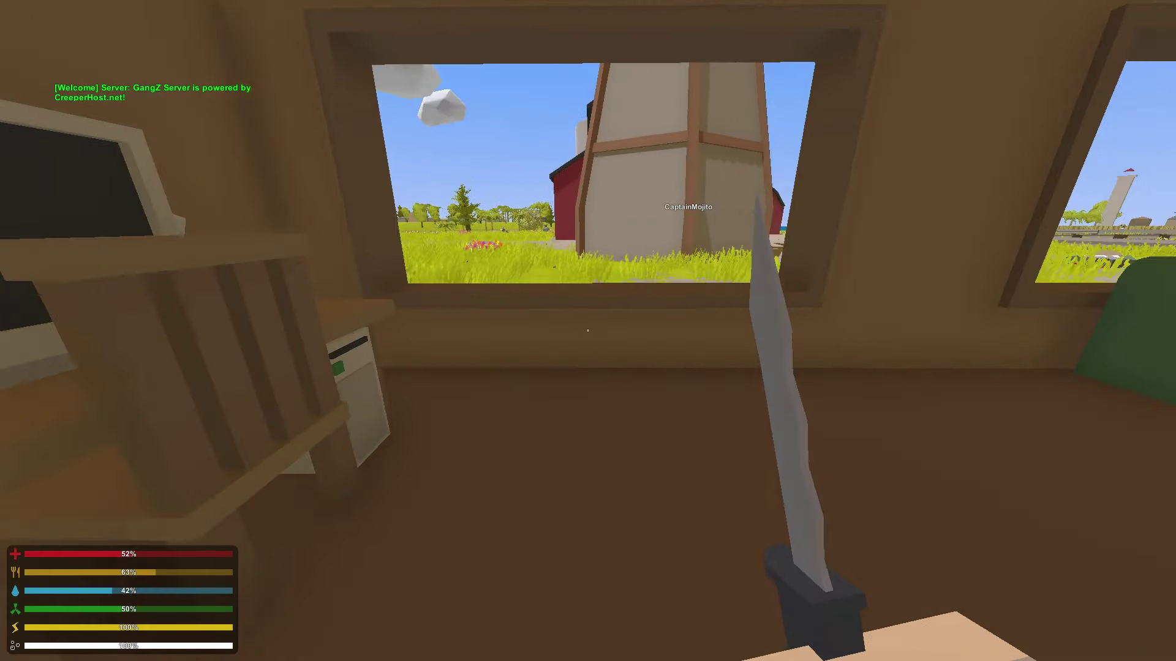
Step: Leave the farmhouse and walk past the propane tank toward the red barns
{"action": "key", "text": "w"}
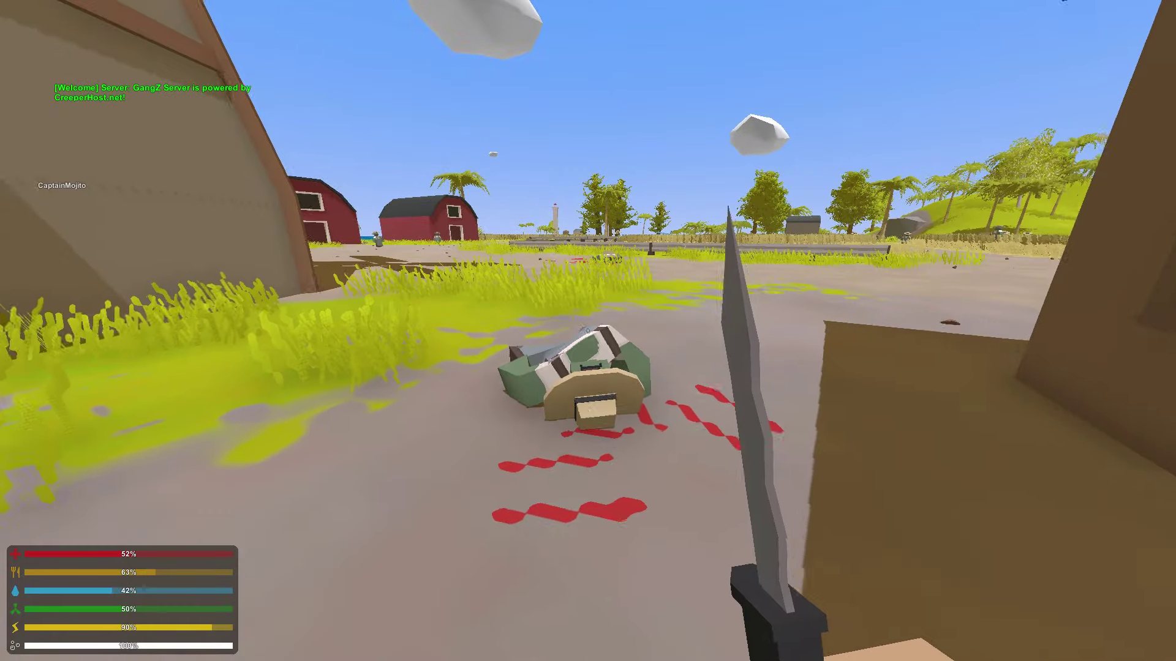
{"action": "key", "text": "w"}
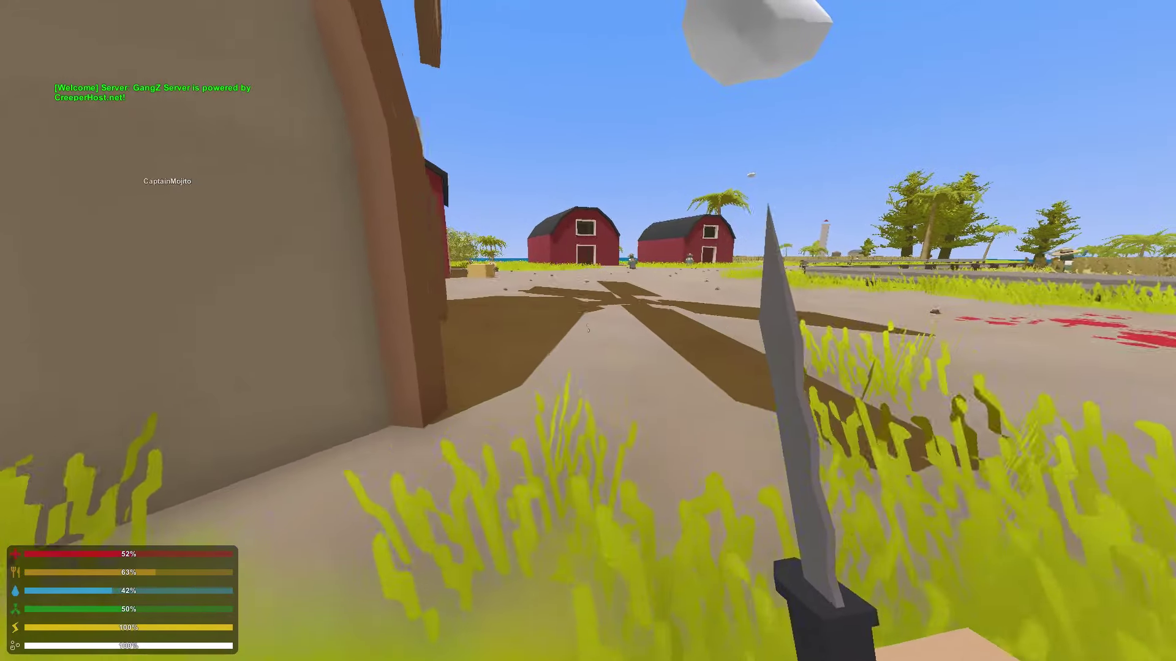
{"action": "key", "text": "w"}
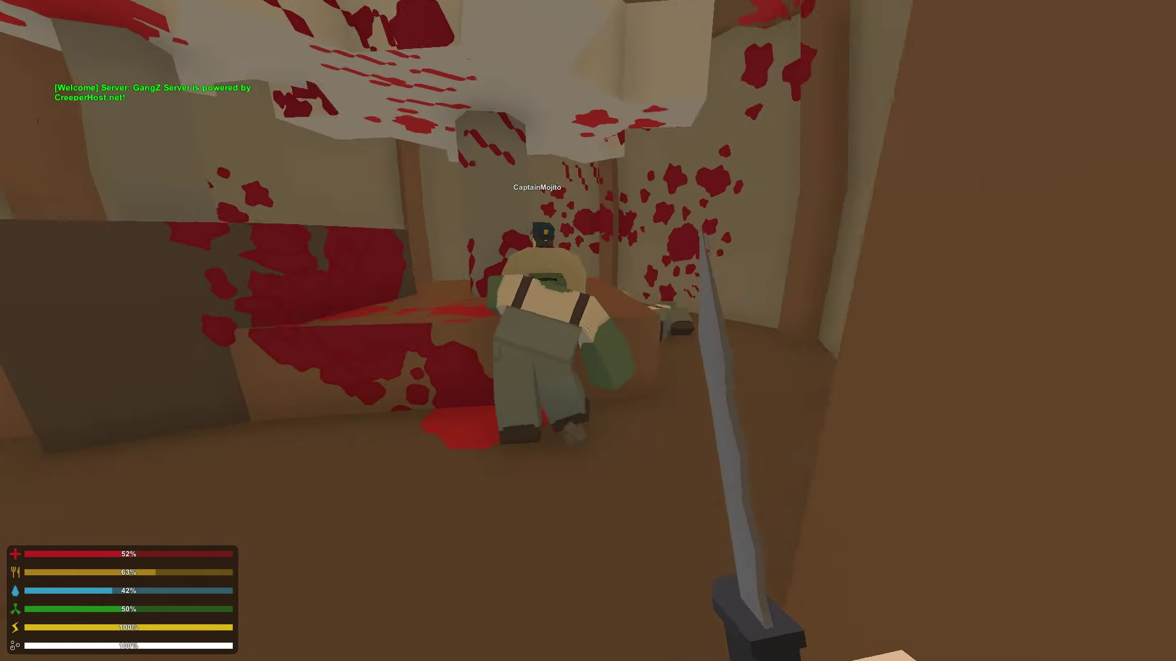
{"action": "key", "text": "w"}
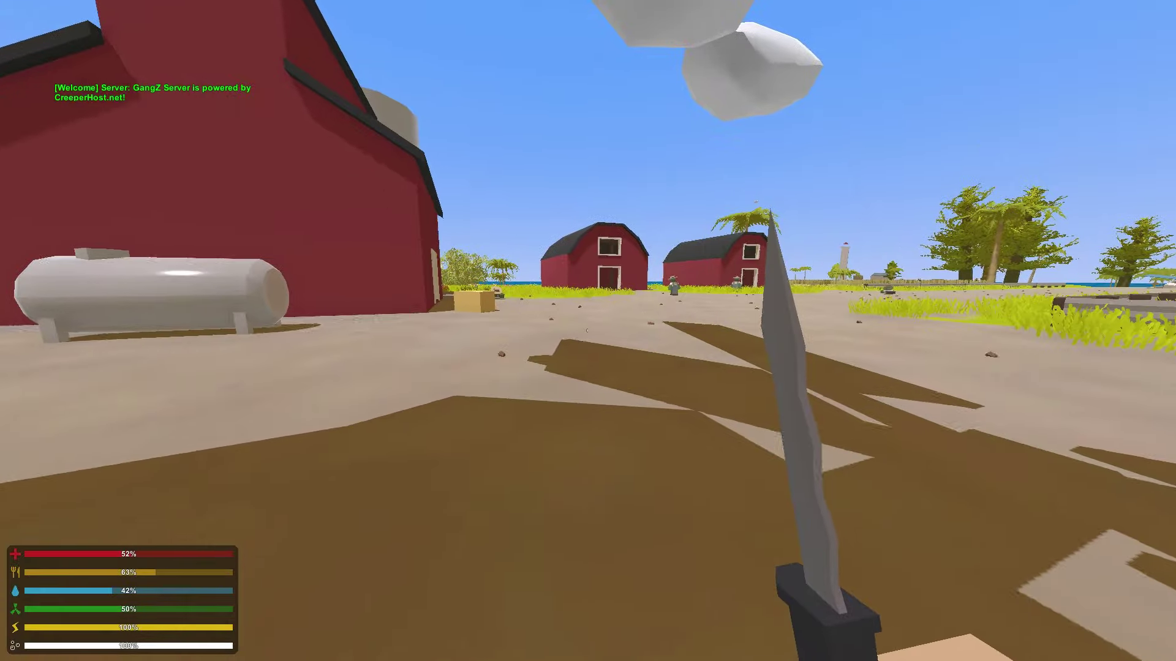
{"action": "key", "text": "w"}
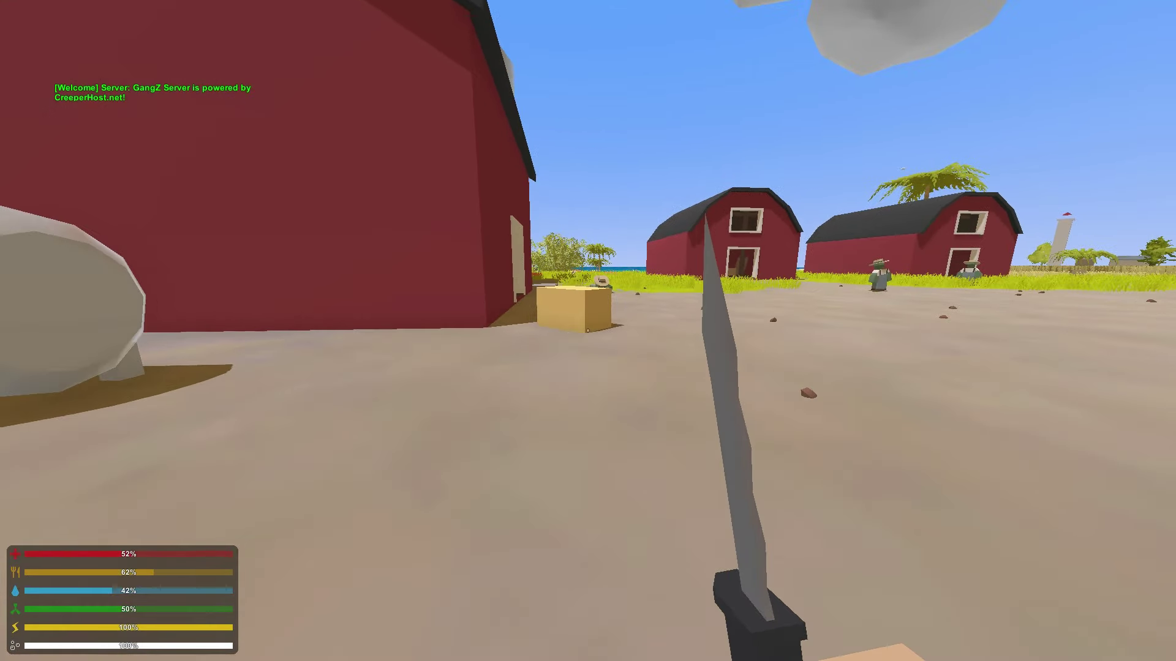
{"action": "key", "text": "w"}
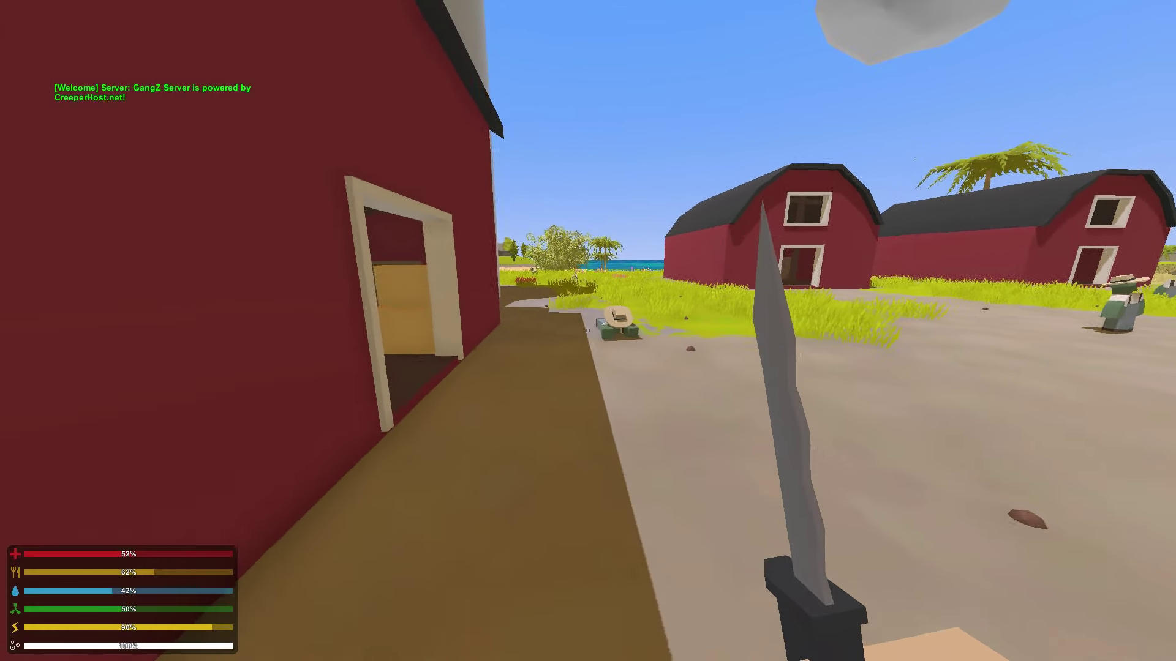
{"action": "key", "text": "w"}
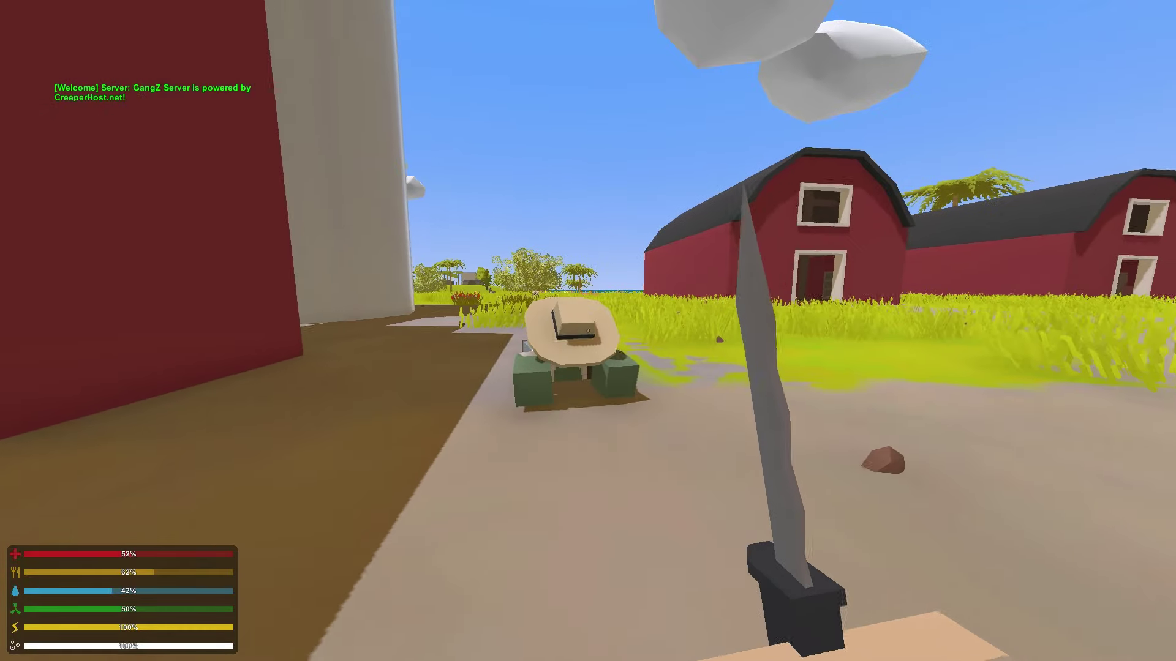
Step: Knife the zombie by the barns, then apply a bandage
{"action": "left_click", "coordinate": [588, 331]}
{"action": "left_click", "coordinate": [588, 331]}
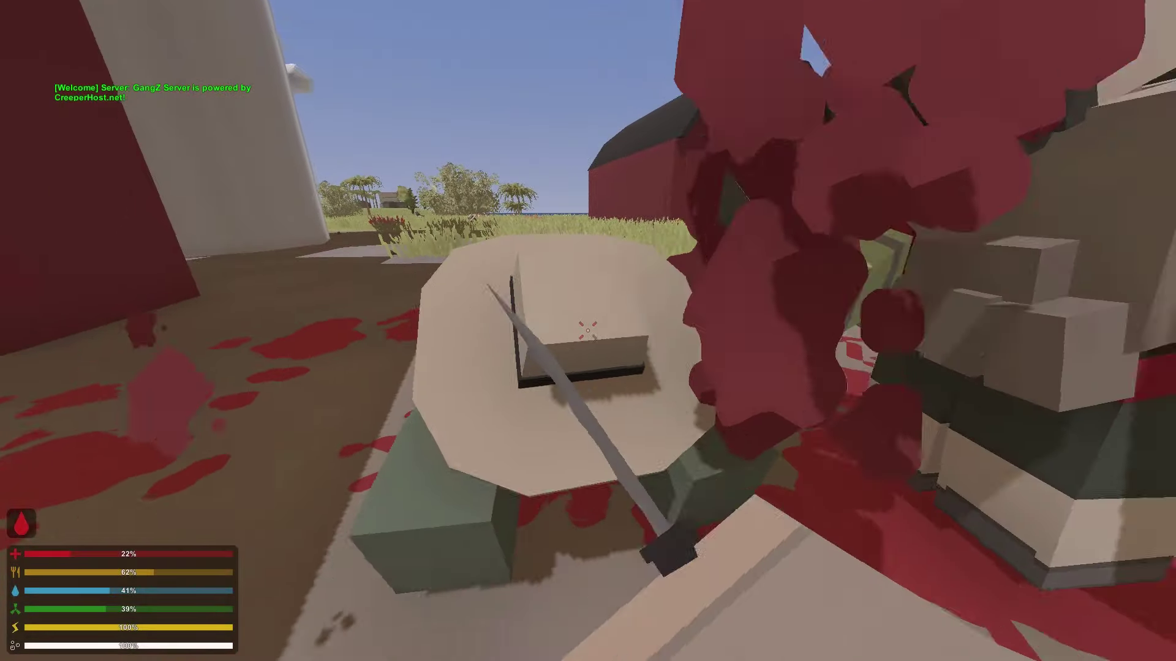
{"action": "left_click", "coordinate": [589, 331]}
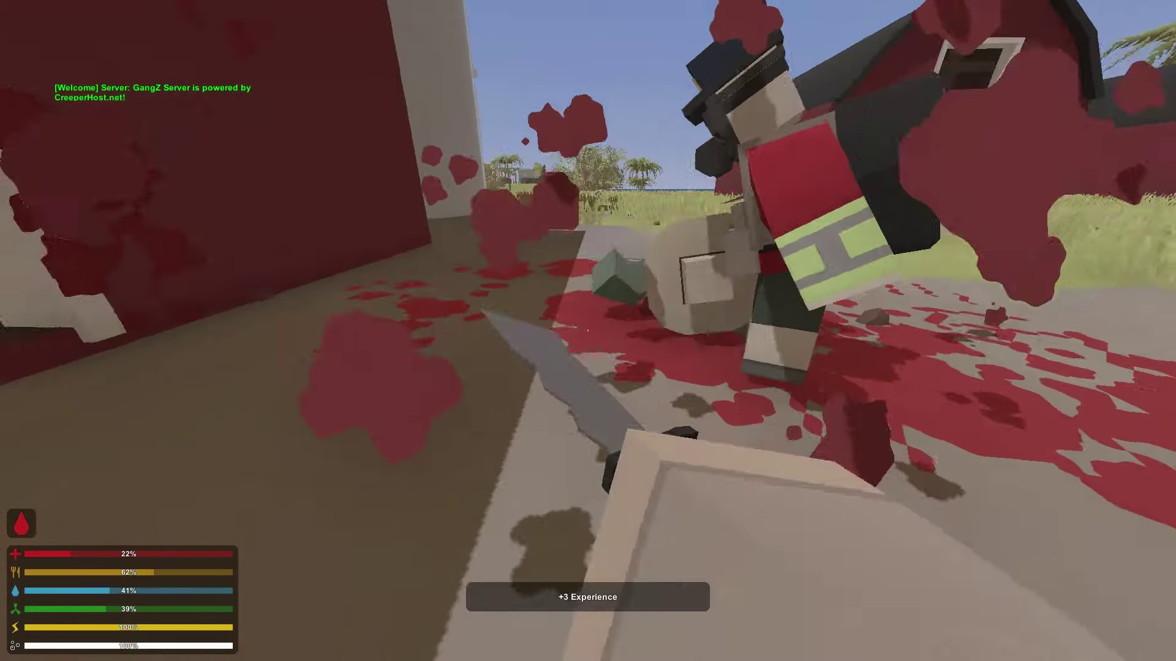
{"action": "key", "text": "2"}
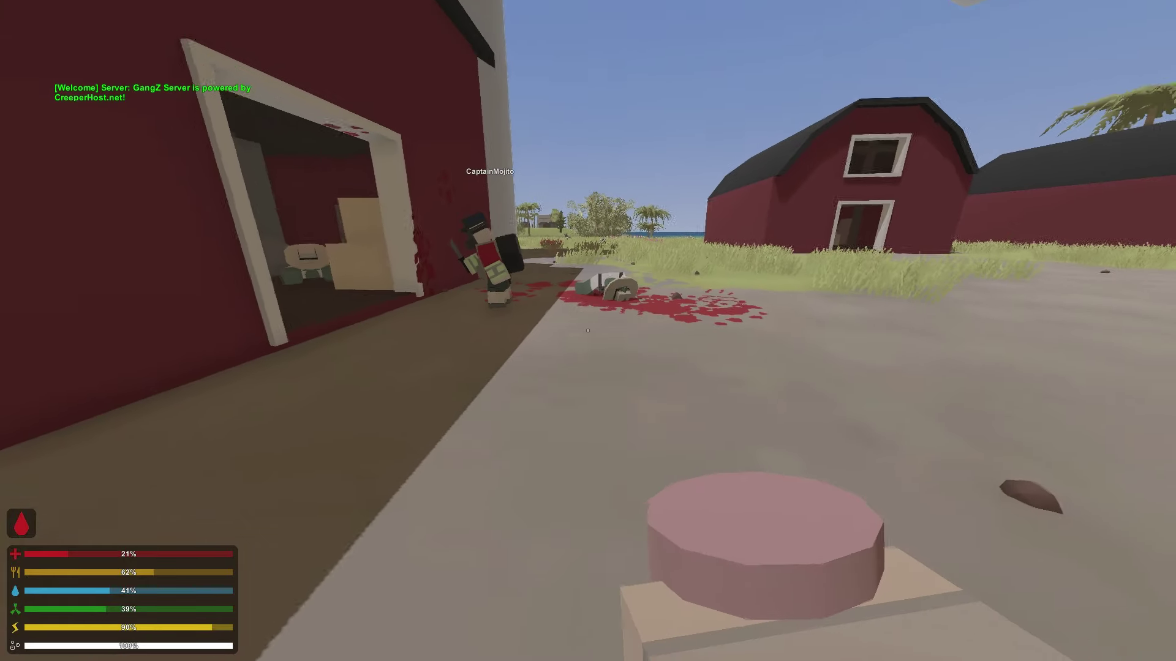
{"action": "key", "text": "3"}
{"action": "key", "text": "s"}
{"action": "left_click", "coordinate": [588, 330]}
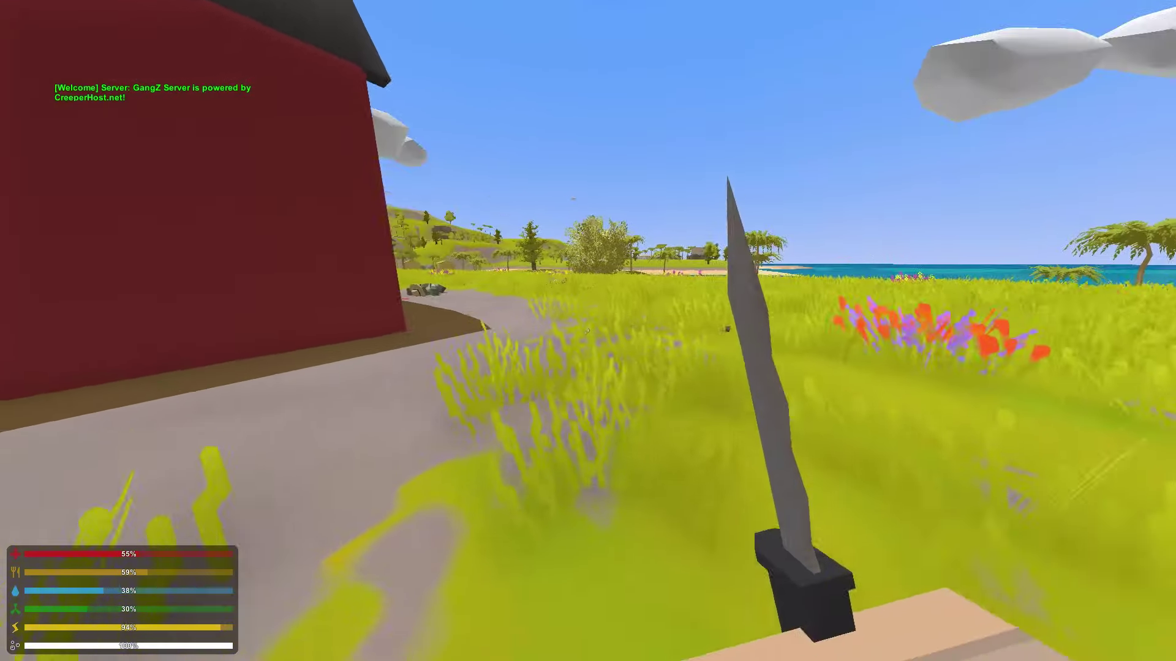
Step: Cross the fields past the flower patch to the beach
{"action": "key", "text": "w"}
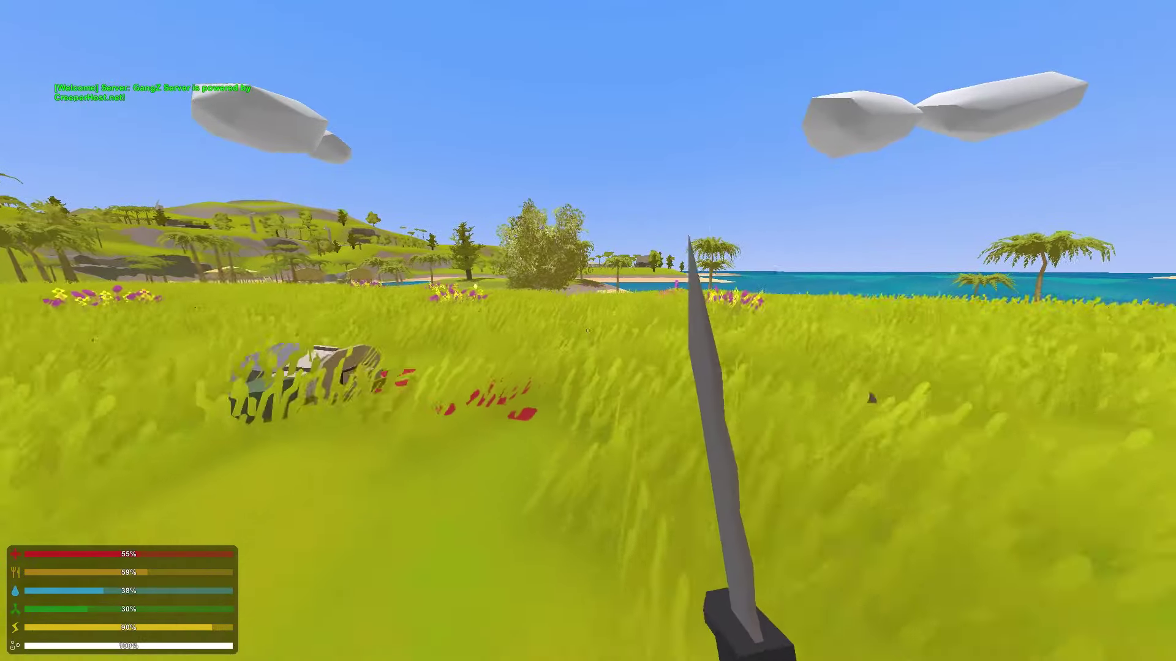
{"action": "key", "text": "w"}
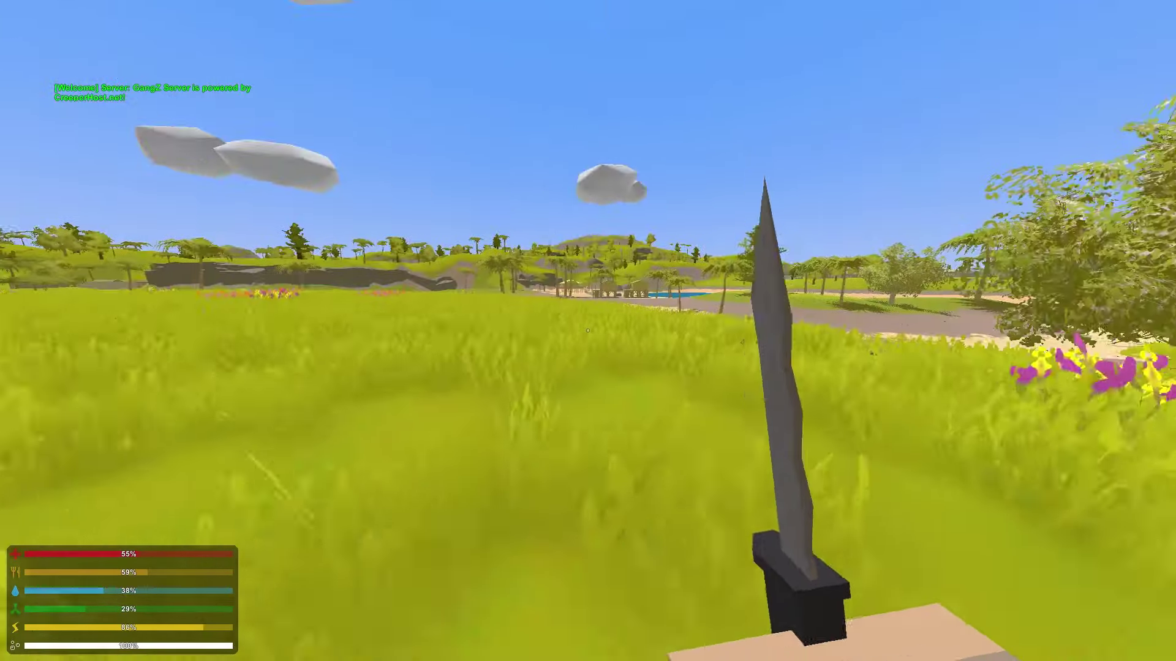
{"action": "key", "text": "w"}
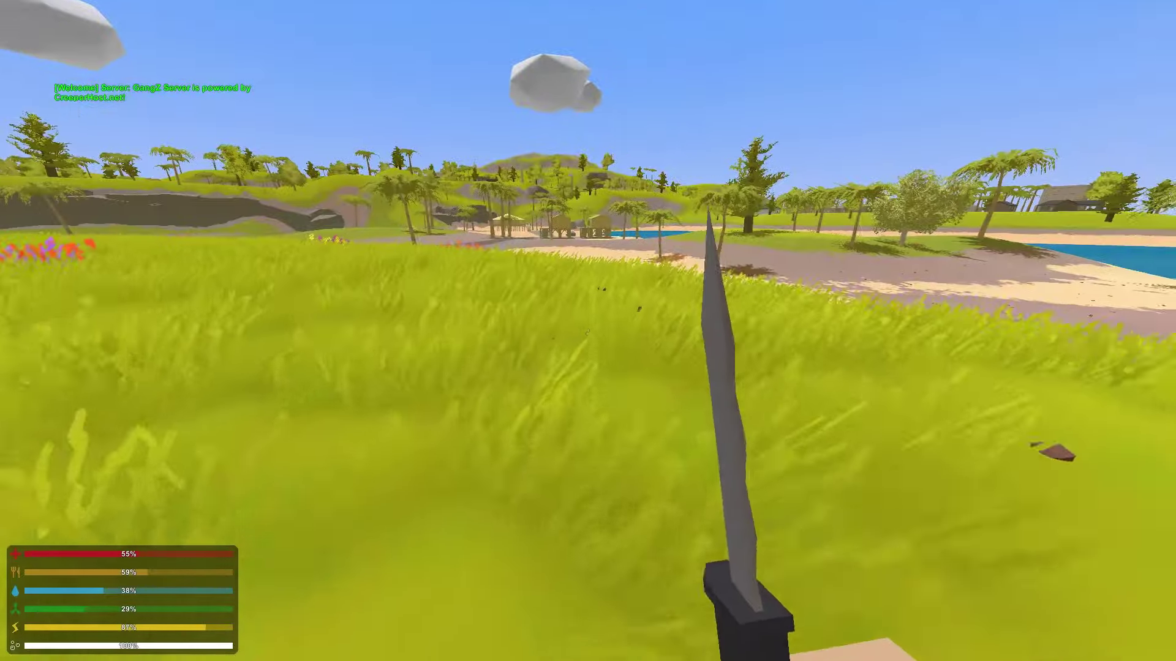
{"action": "key", "text": "w"}
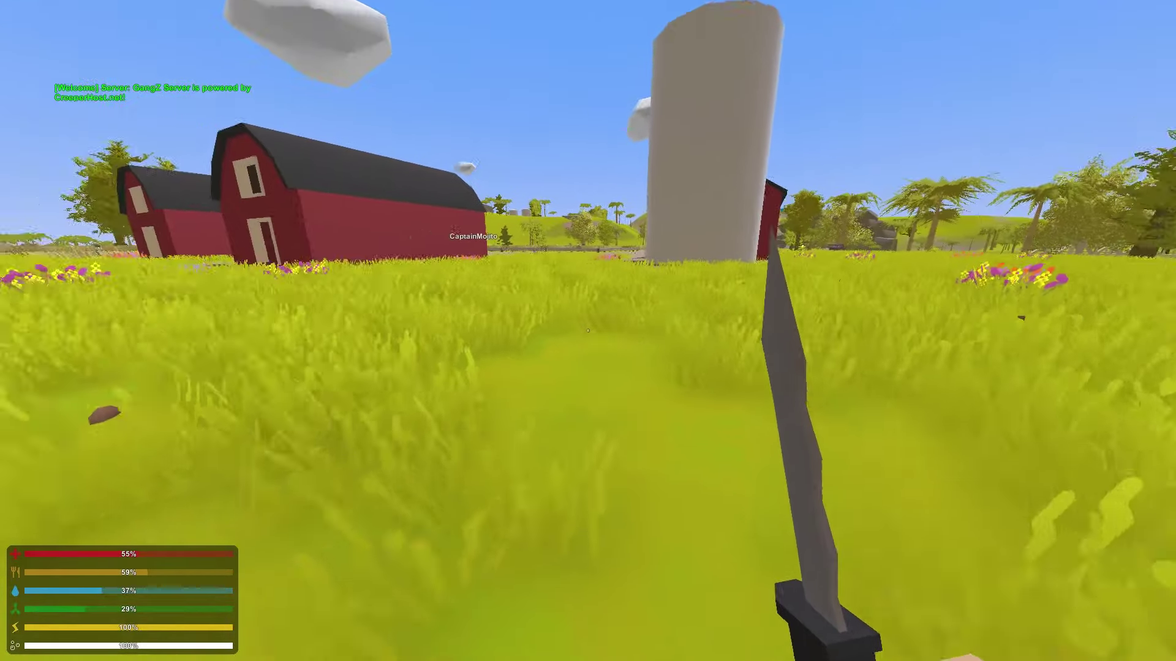
{"action": "key", "text": "w"}
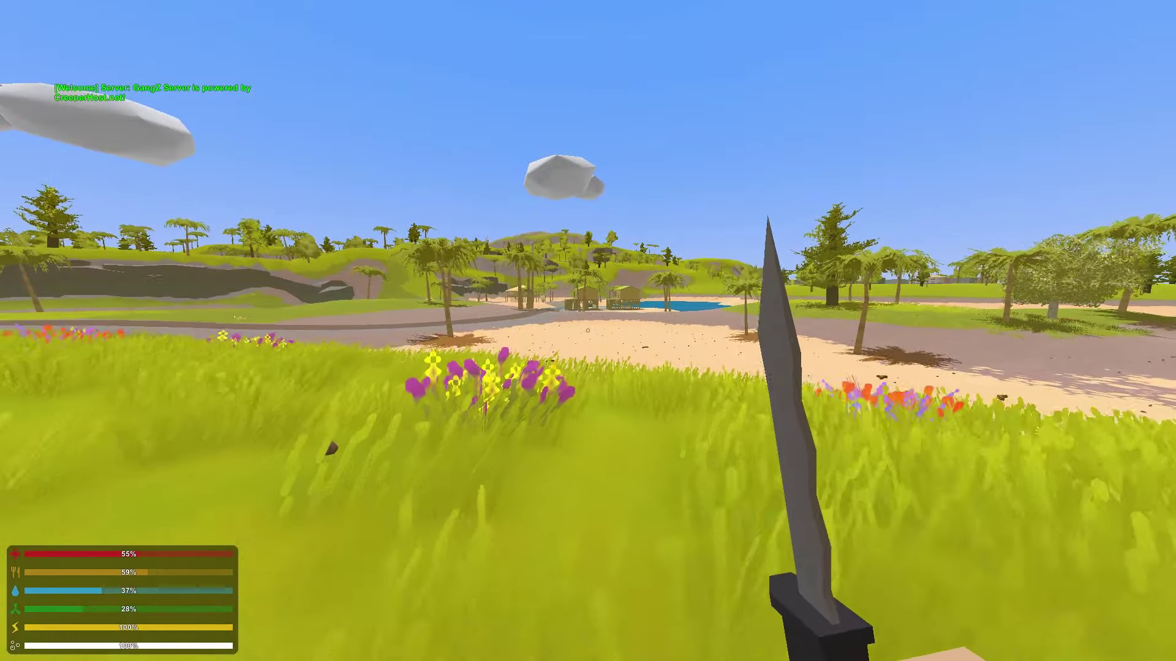
{"action": "key", "text": "w"}
{"action": "key", "text": "w"}
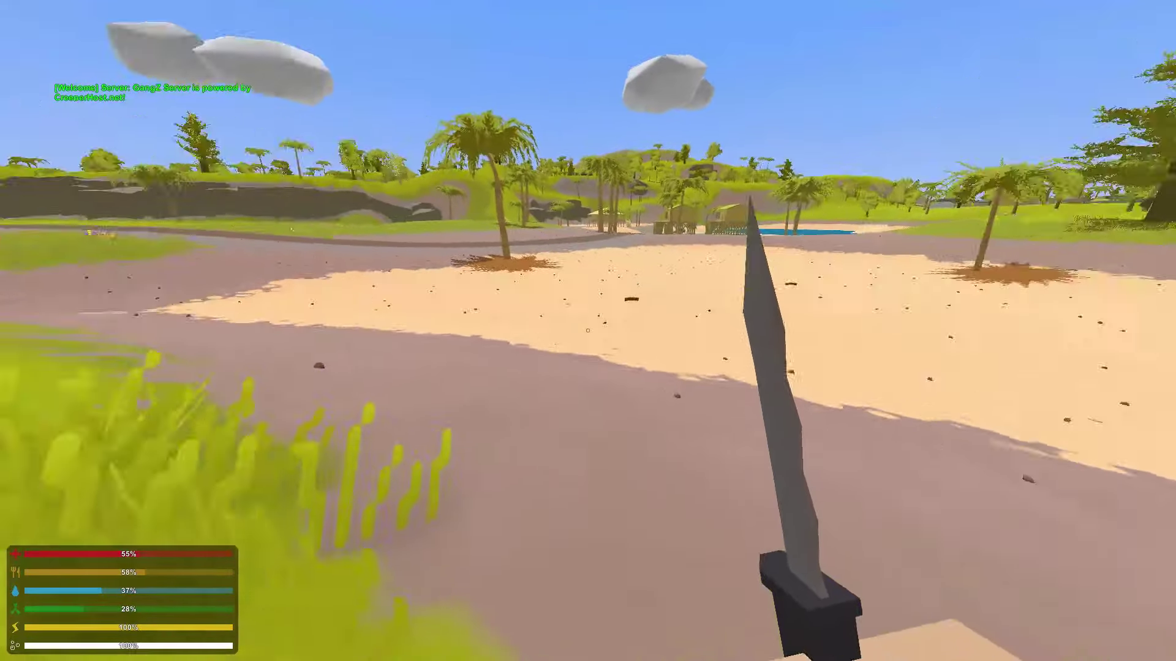
{"action": "key", "text": "w"}
{"action": "key", "text": "w"}
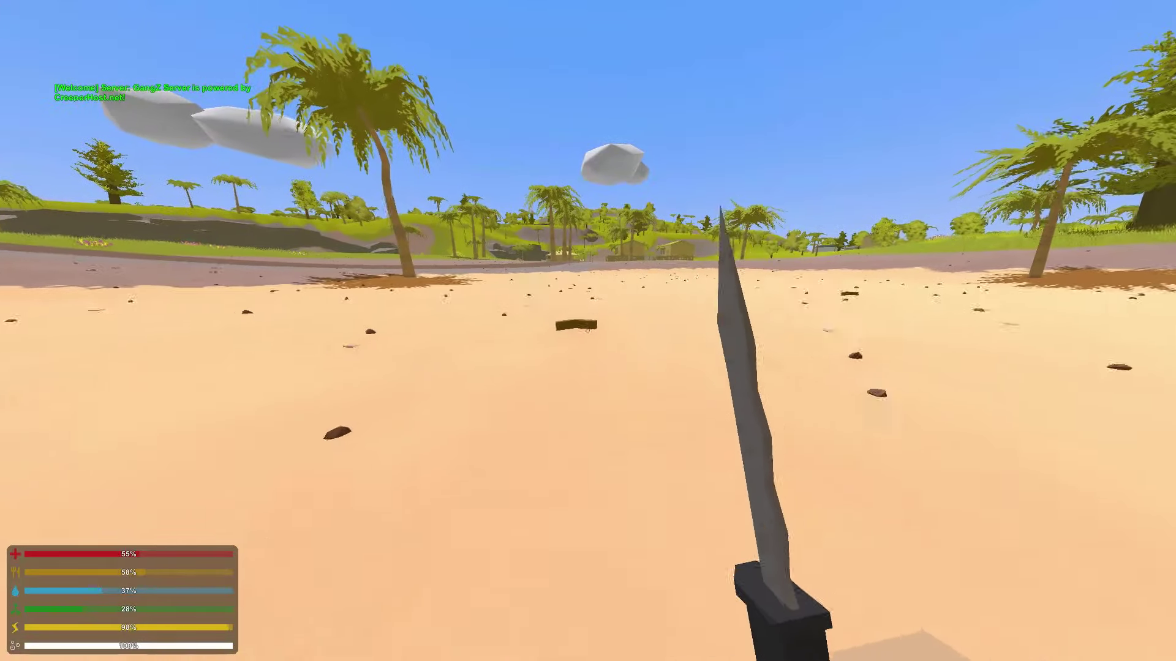
{"action": "key", "text": "w"}
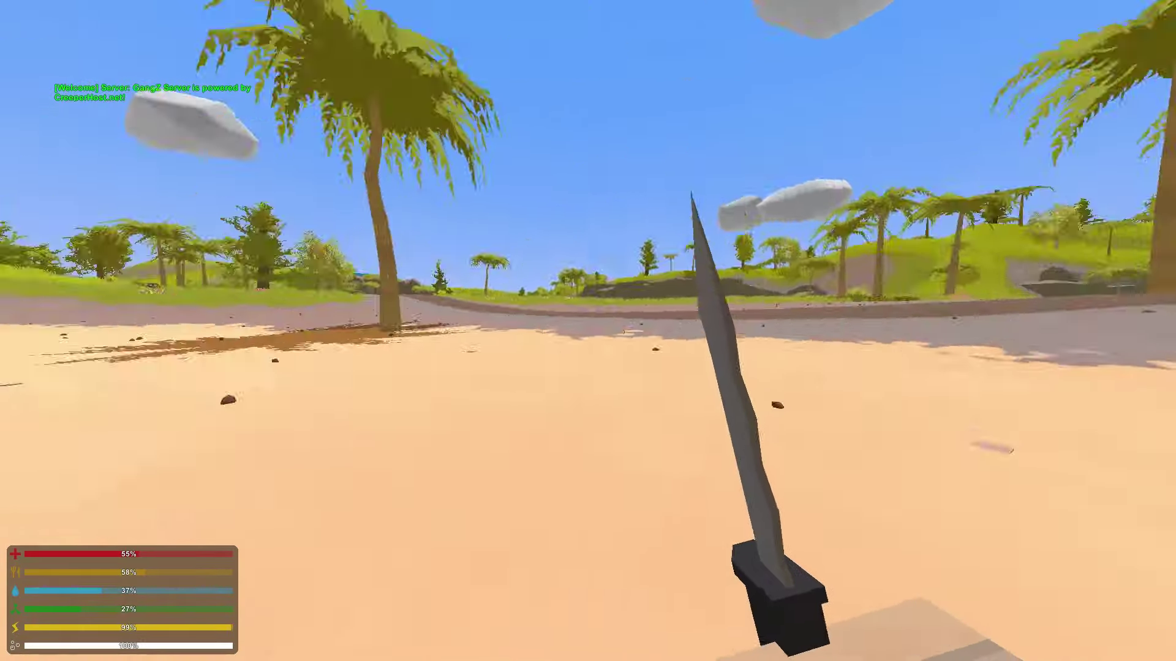
Step: Head toward the stilt houses and stab the body lying underwater
{"action": "key", "text": "w"}
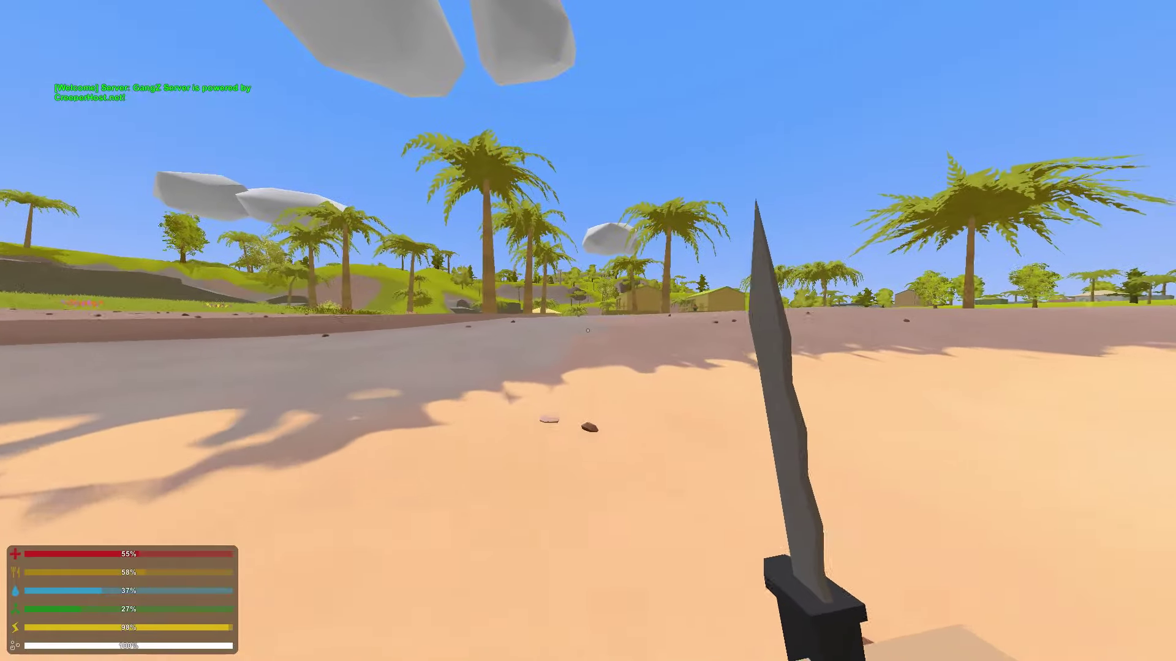
{"action": "key", "text": "w"}
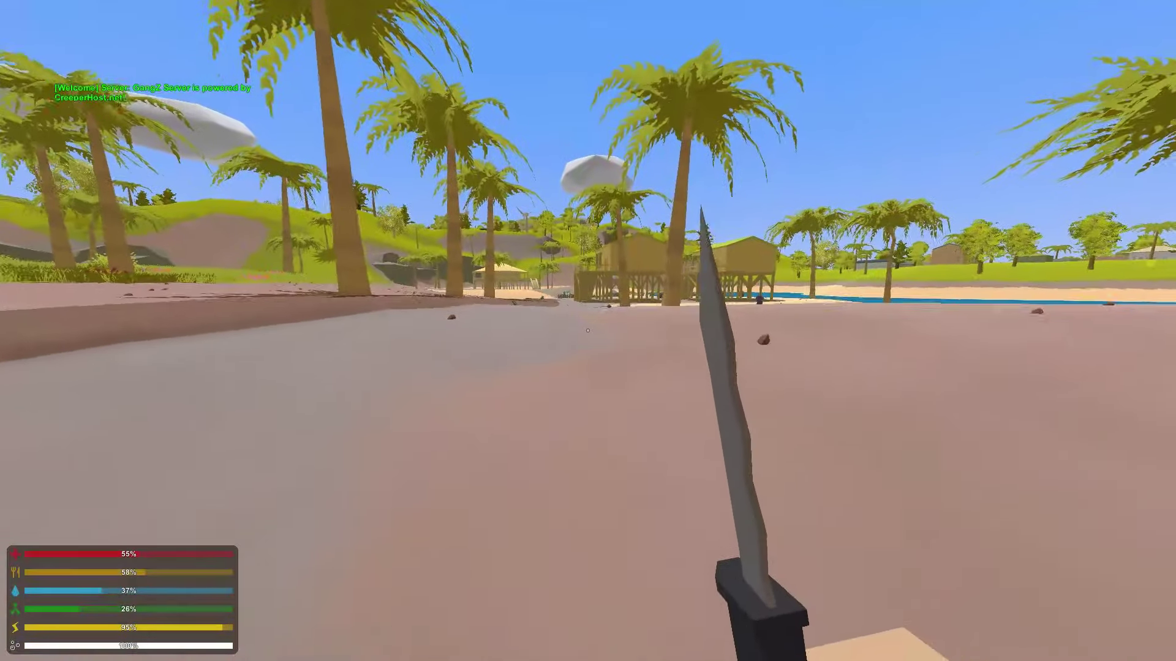
{"action": "key", "text": "w"}
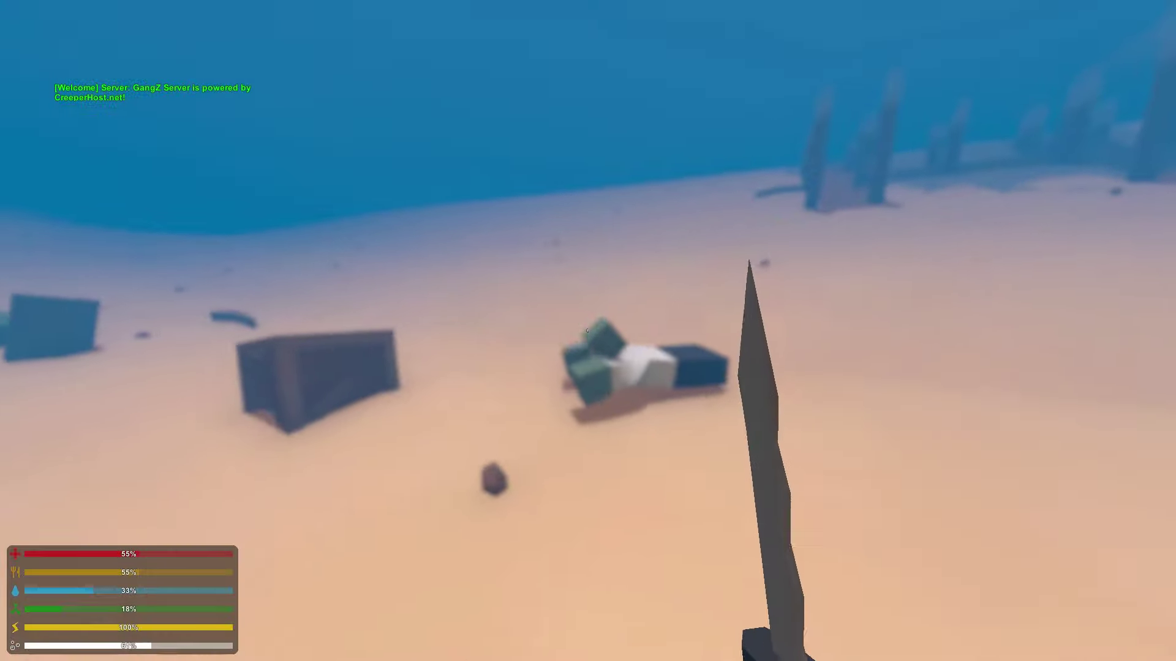
{"action": "left_click", "coordinate": [588, 331]}
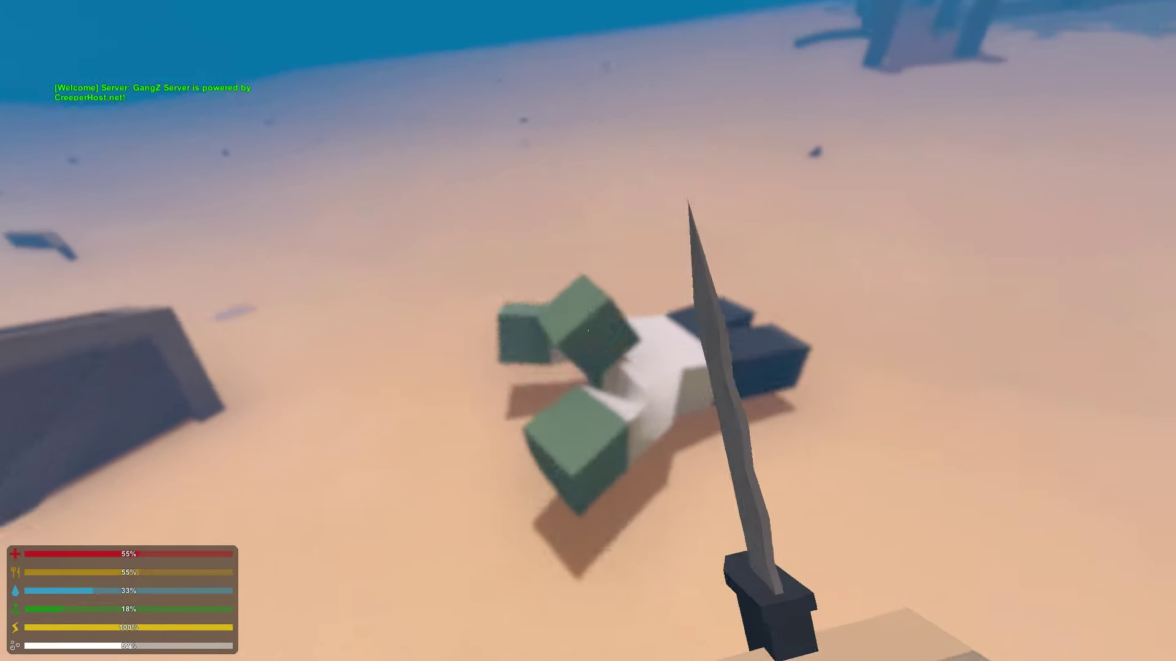
{"action": "left_click", "coordinate": [588, 330]}
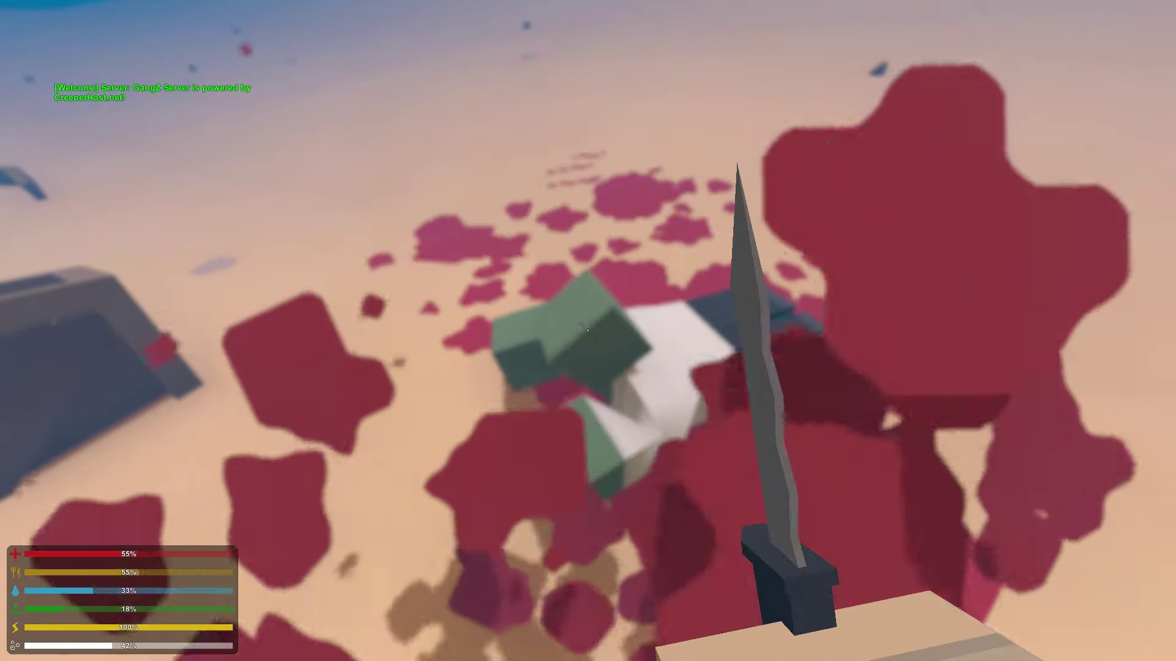
{"action": "left_click", "coordinate": [588, 331]}
{"action": "key", "text": "space"}
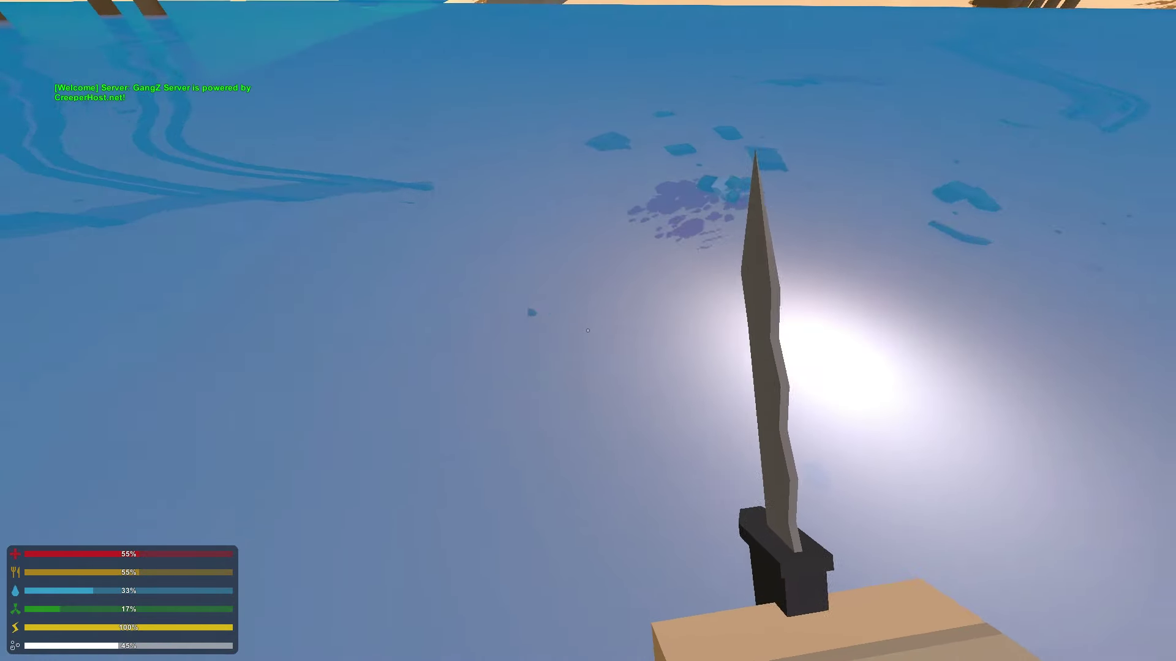
{"action": "key", "text": "w"}
{"action": "key", "text": "w"}
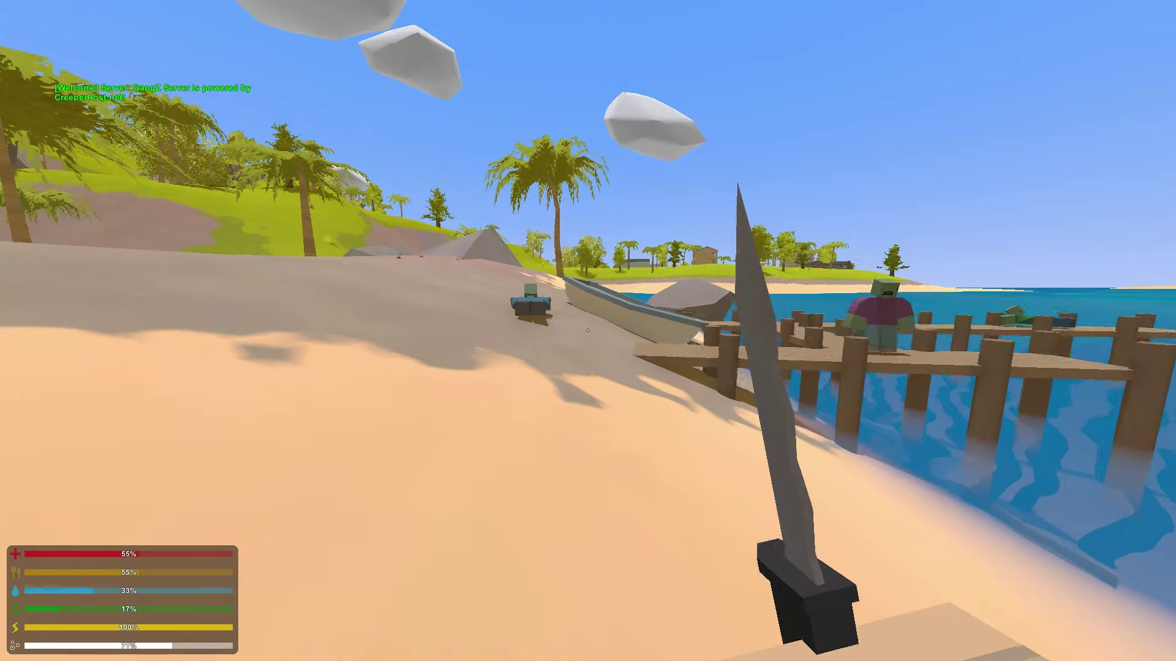
Step: Kill the zombies on the sand and on the wooden dock
{"action": "key", "text": "w"}
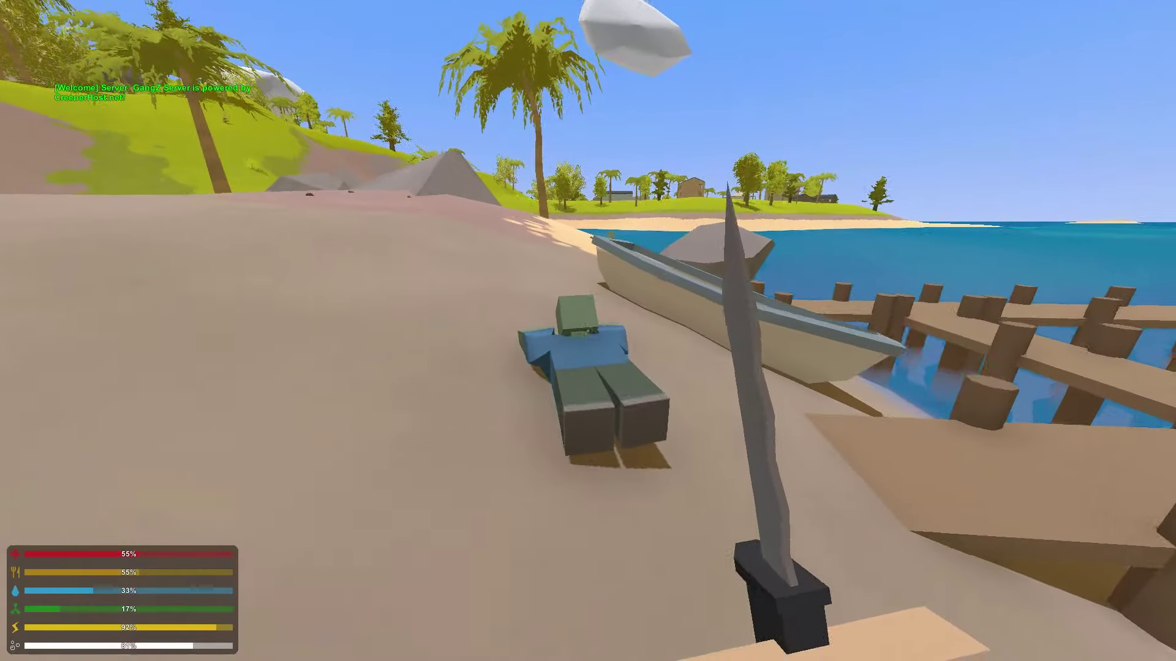
{"action": "left_click", "coordinate": [588, 331]}
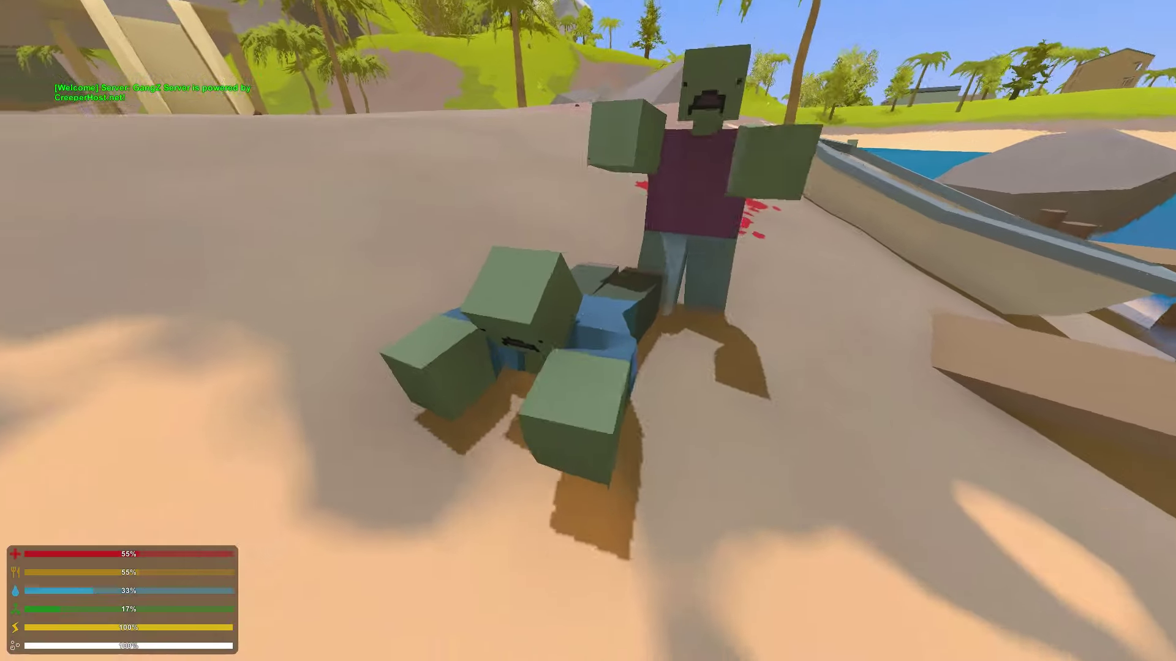
{"action": "left_click", "coordinate": [589, 330]}
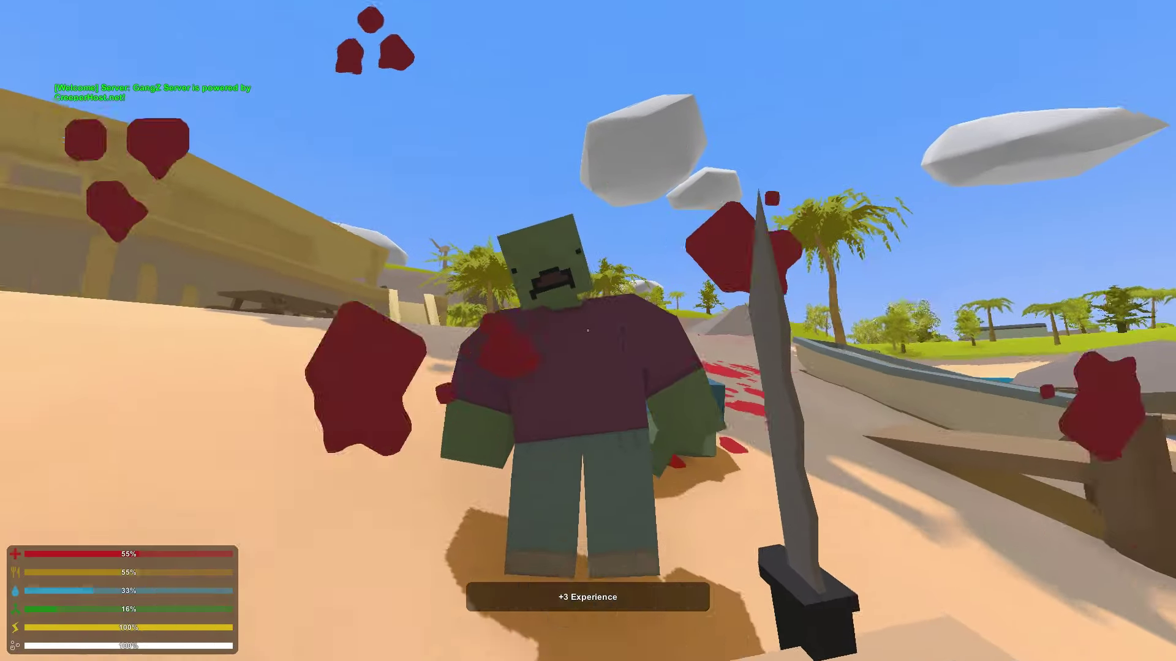
{"action": "left_click", "coordinate": [588, 330]}
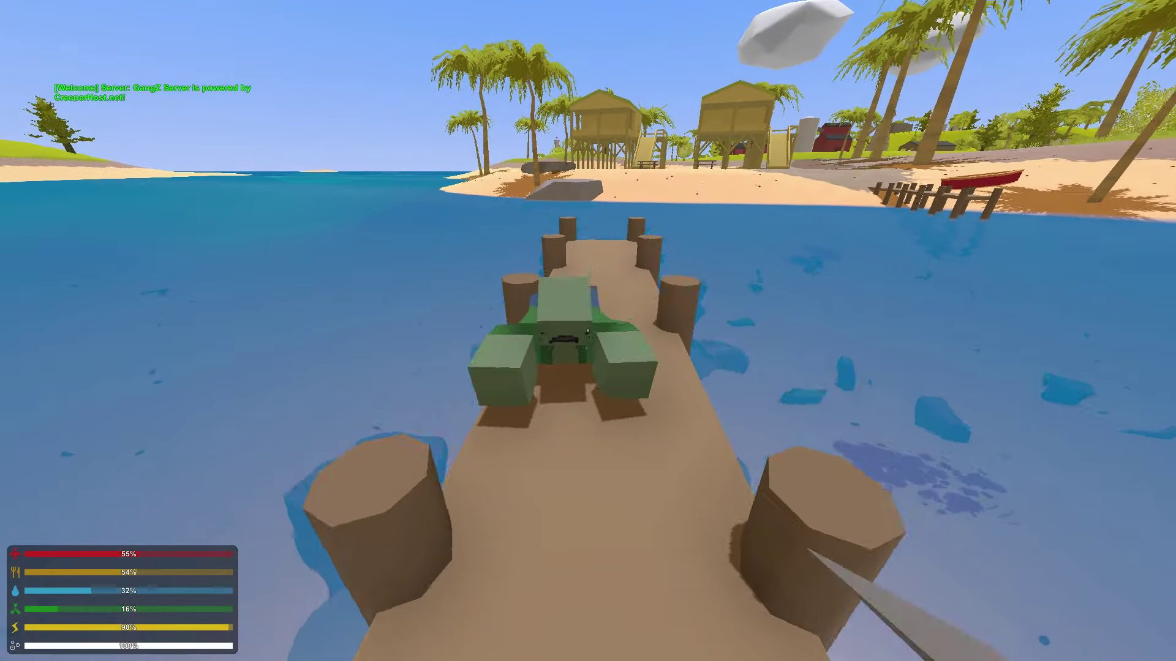
{"action": "left_click", "coordinate": [589, 331]}
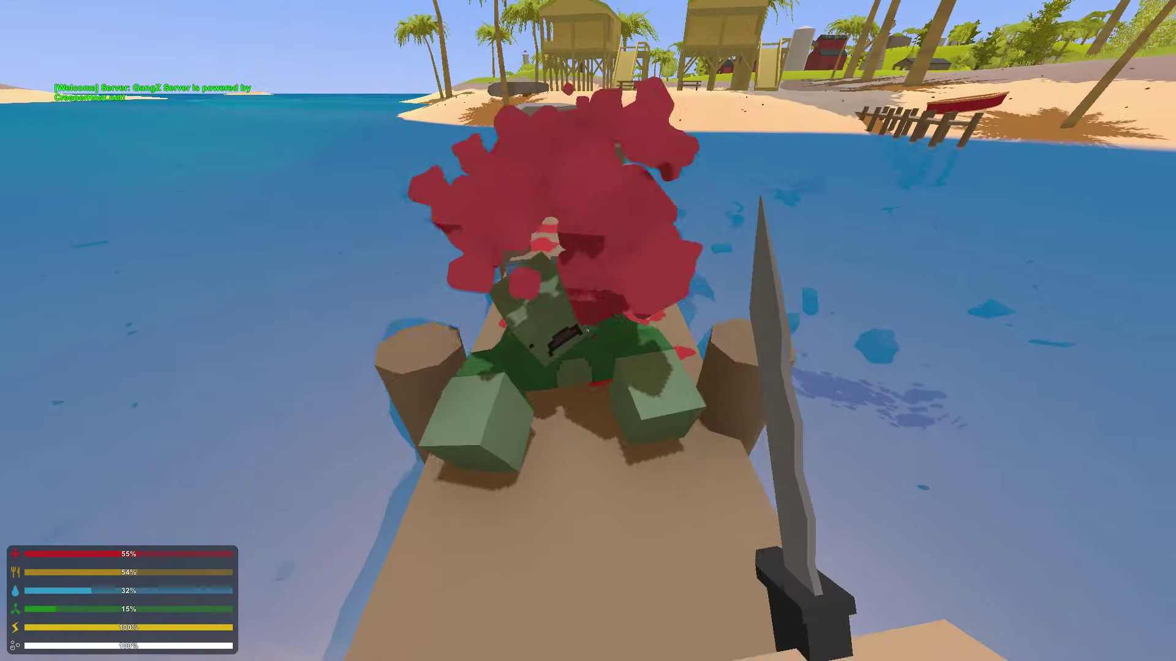
{"action": "left_click", "coordinate": [588, 331]}
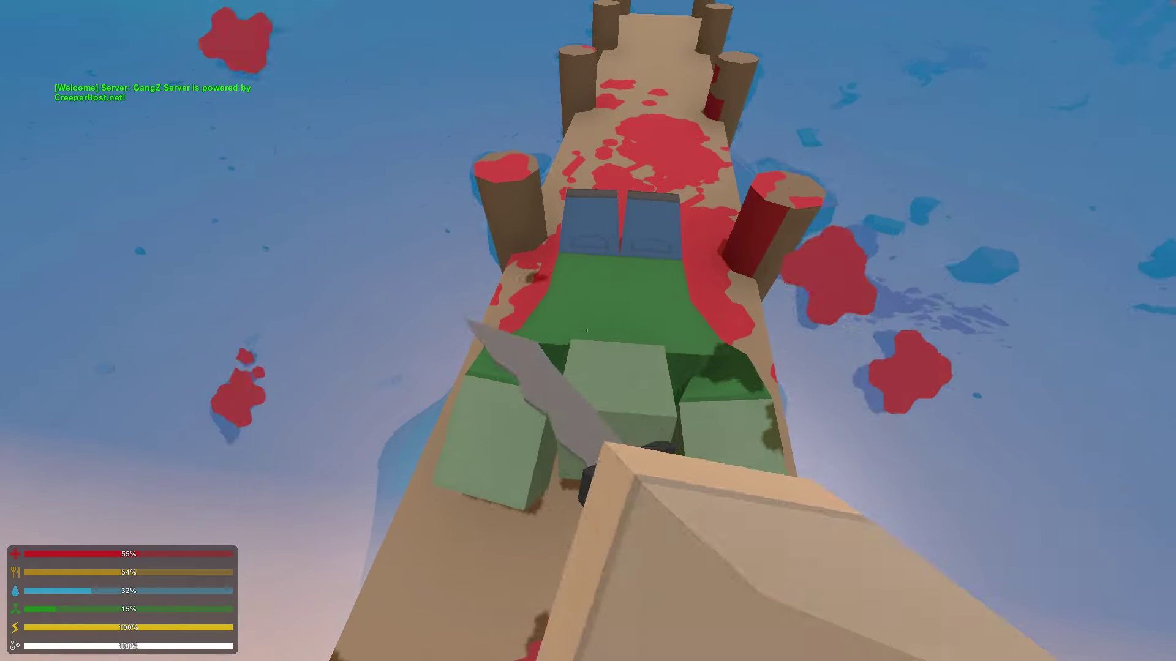
{"action": "left_click", "coordinate": [588, 331]}
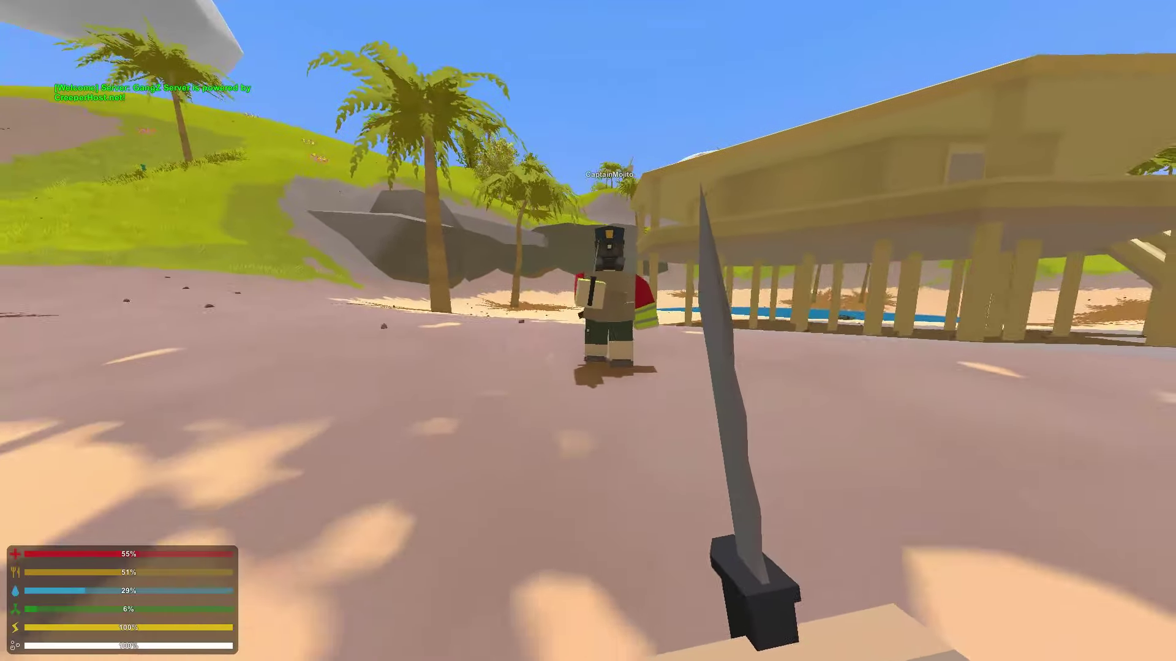
Step: Wade past the water, then follow the other player around the silo
{"action": "key", "text": "w"}
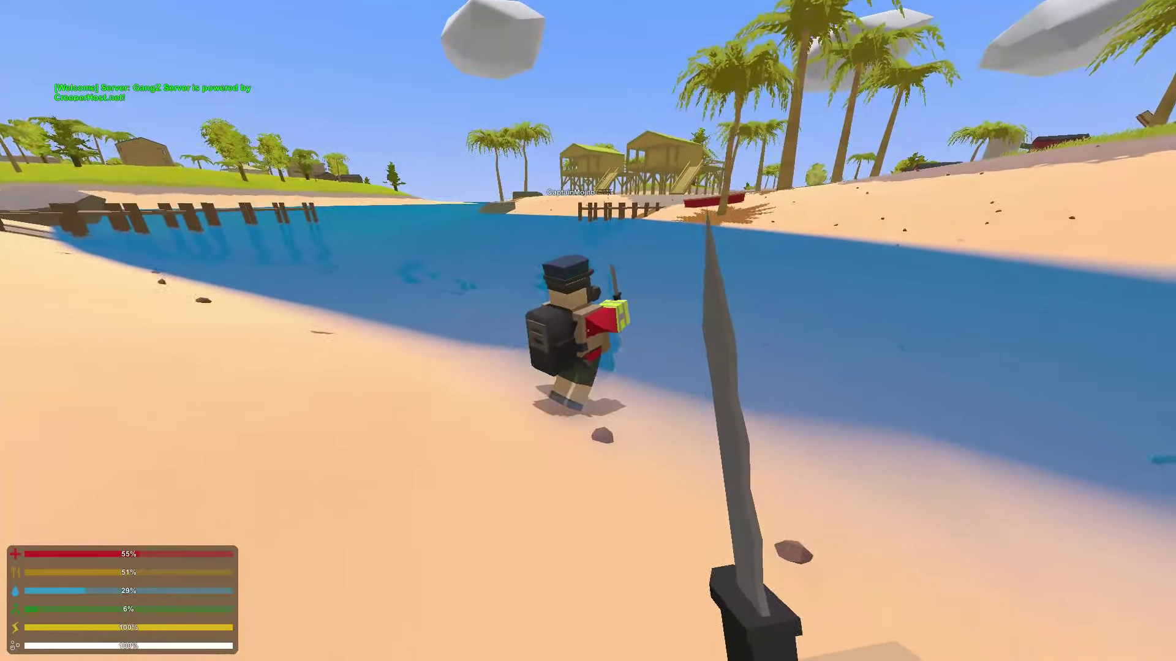
{"action": "key", "text": "w"}
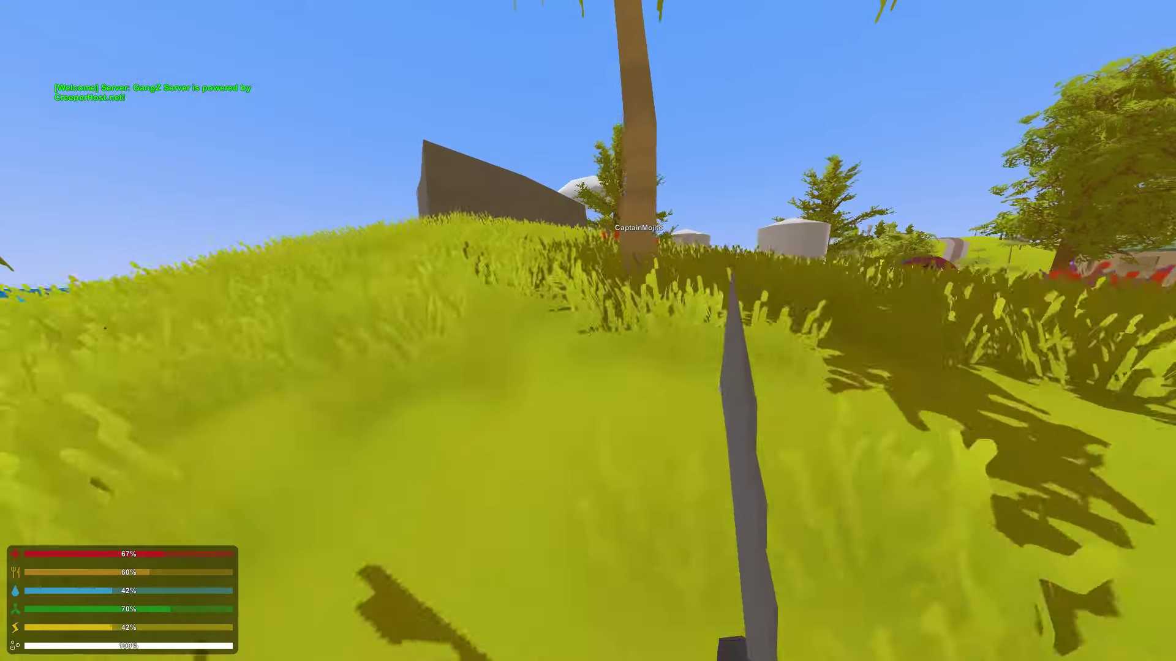
{"action": "key", "text": "w"}
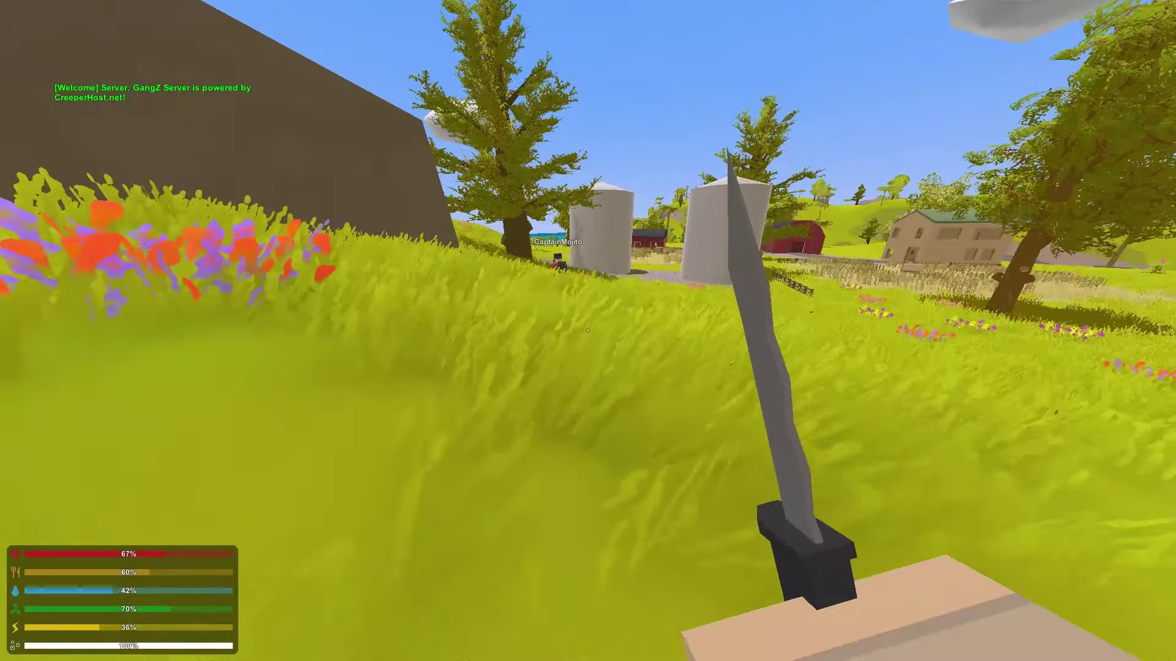
{"action": "key", "text": "w"}
{"action": "key", "text": "w"}
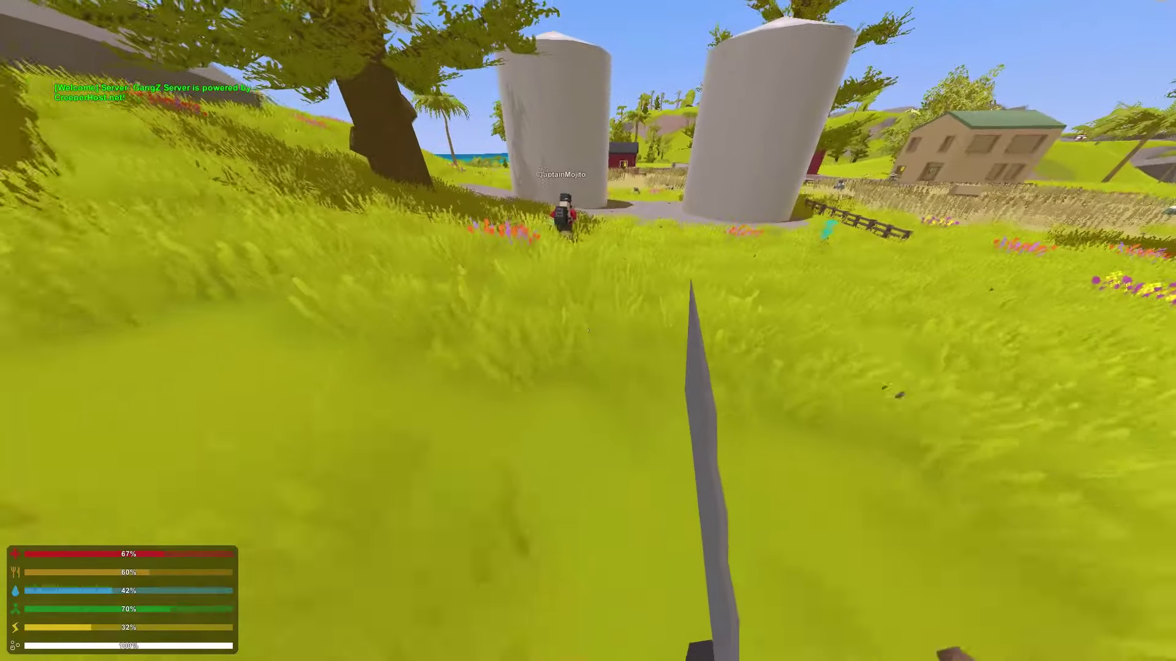
{"action": "key", "text": "w"}
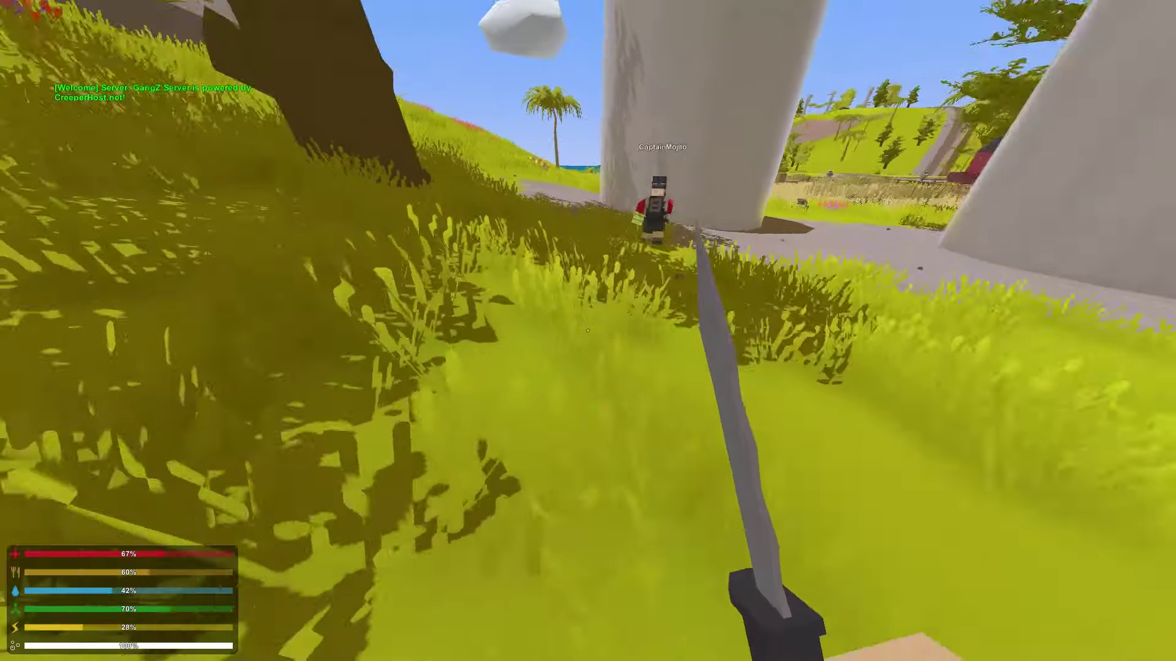
{"action": "key", "text": "w"}
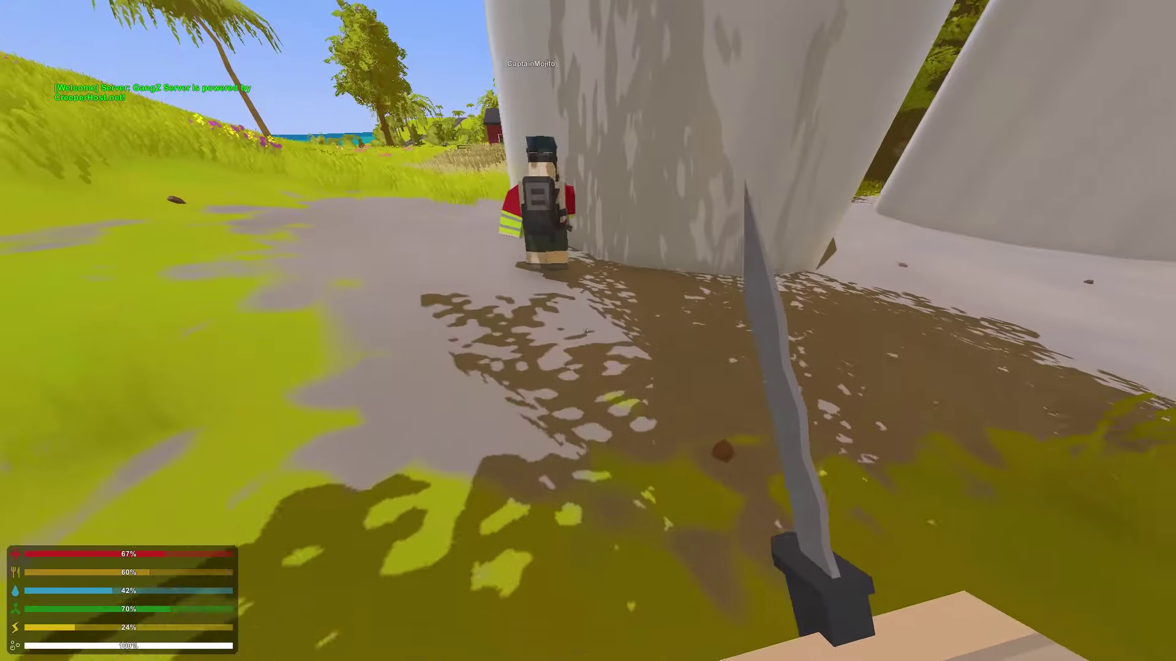
{"action": "key", "text": "w"}
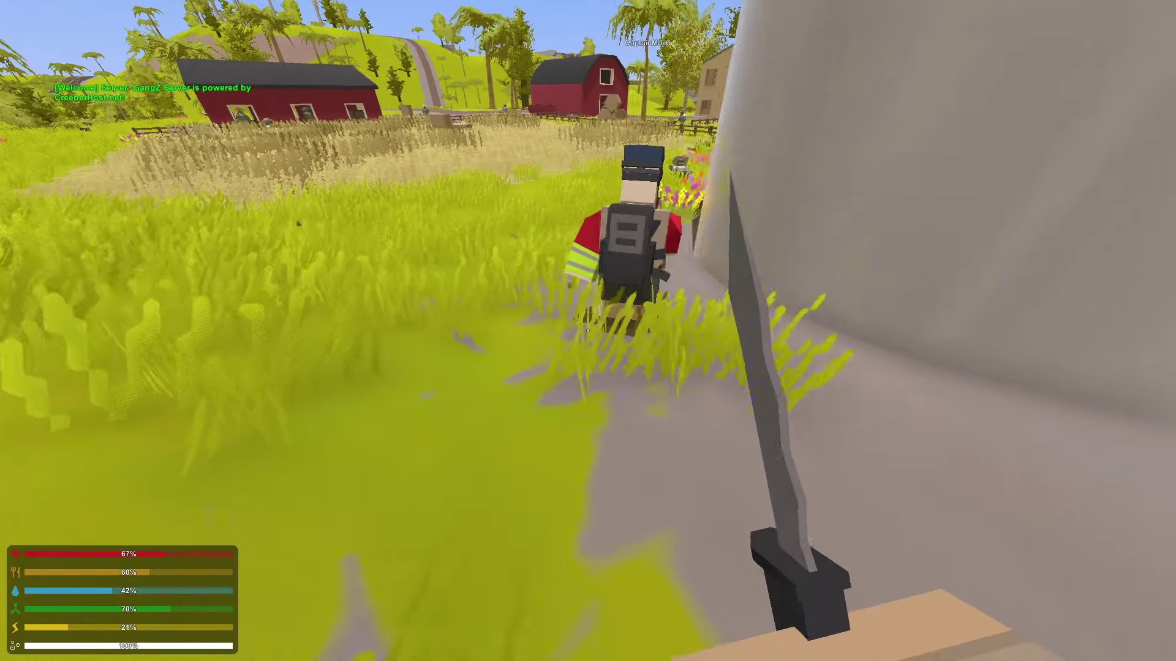
{"action": "key", "text": "w"}
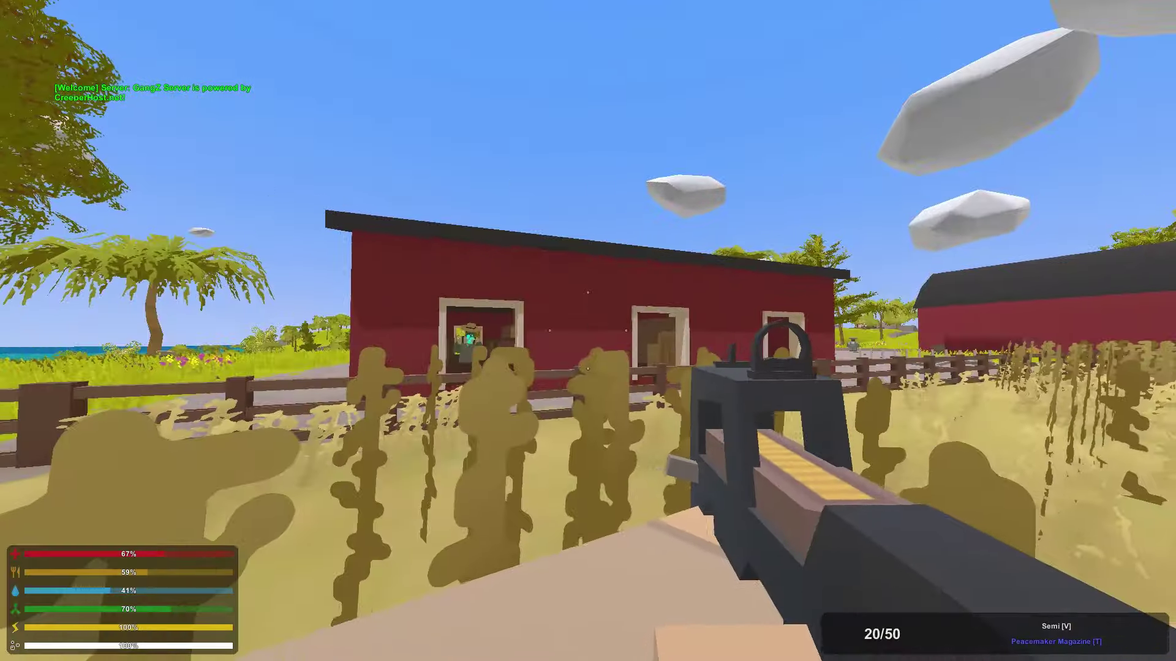
Step: Shoot the zombie in the red barn doorway and another across the field
{"action": "key", "text": "w"}
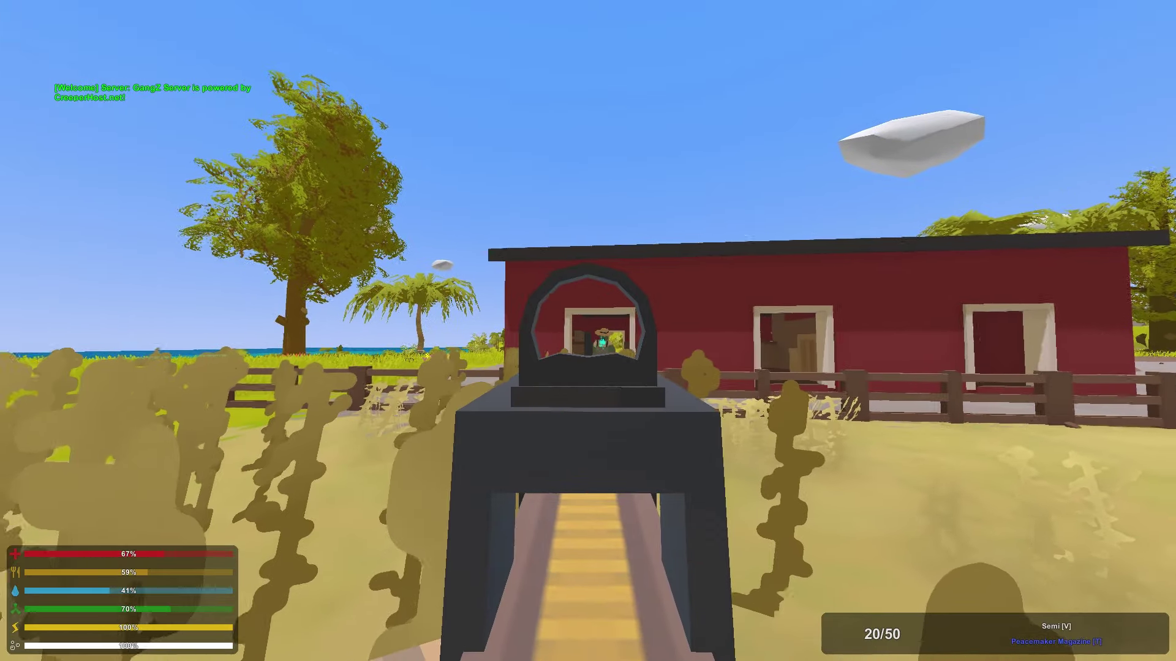
{"action": "key", "text": "w"}
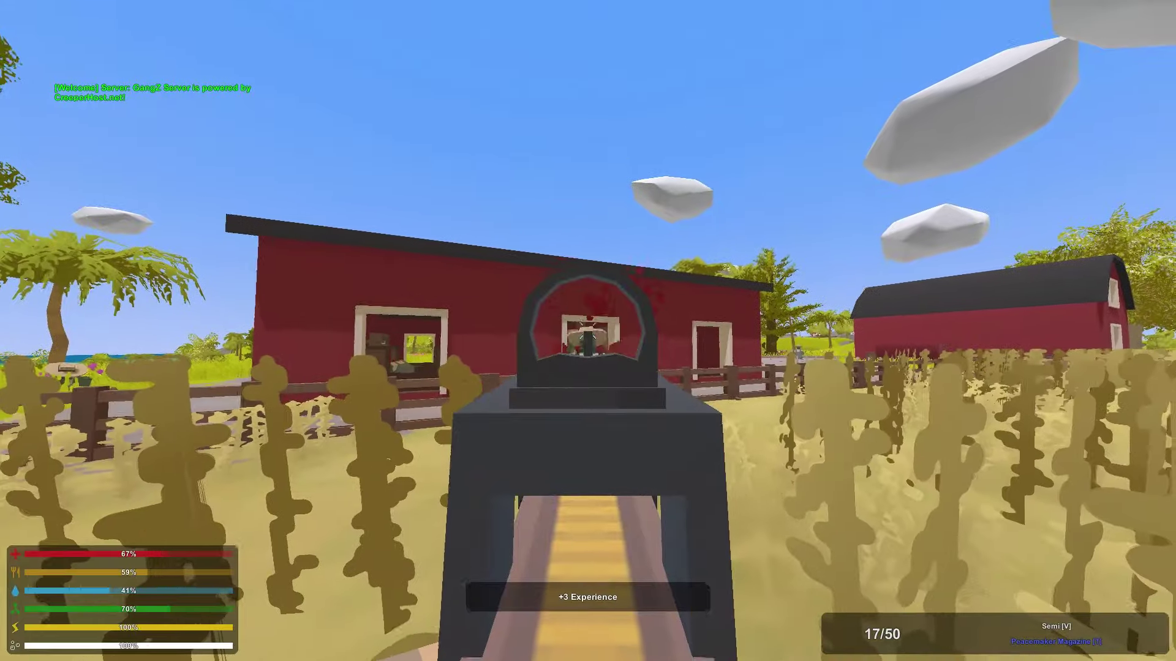
{"action": "left_click", "coordinate": [588, 331]}
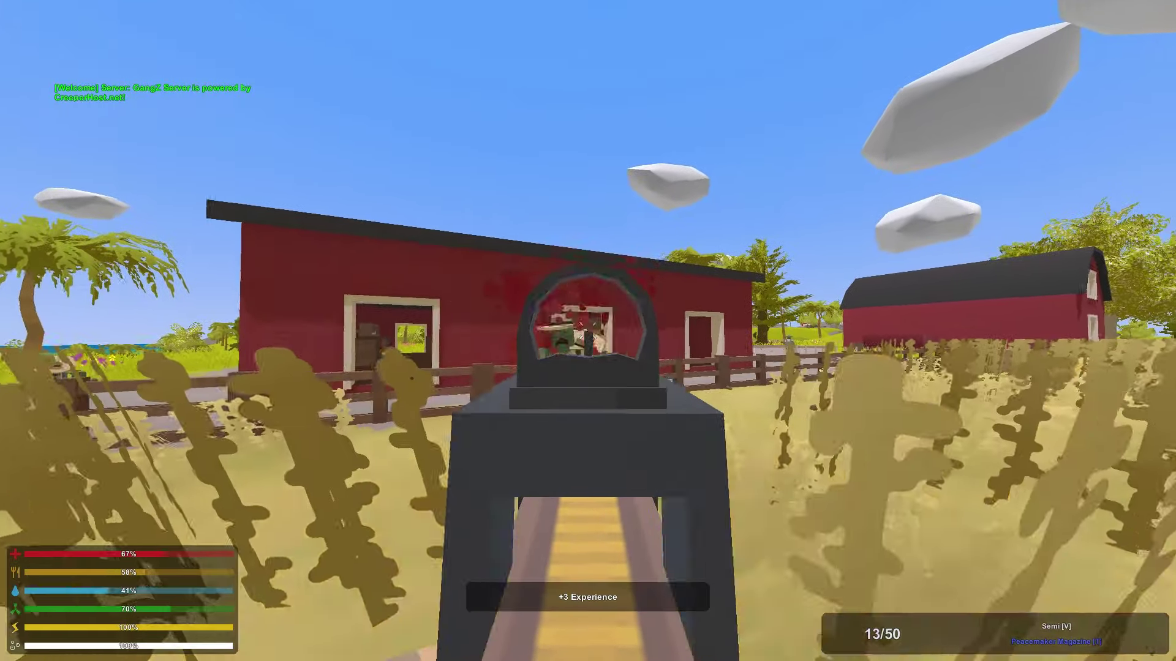
{"action": "left_click", "coordinate": [588, 331]}
{"action": "left_click", "coordinate": [588, 331]}
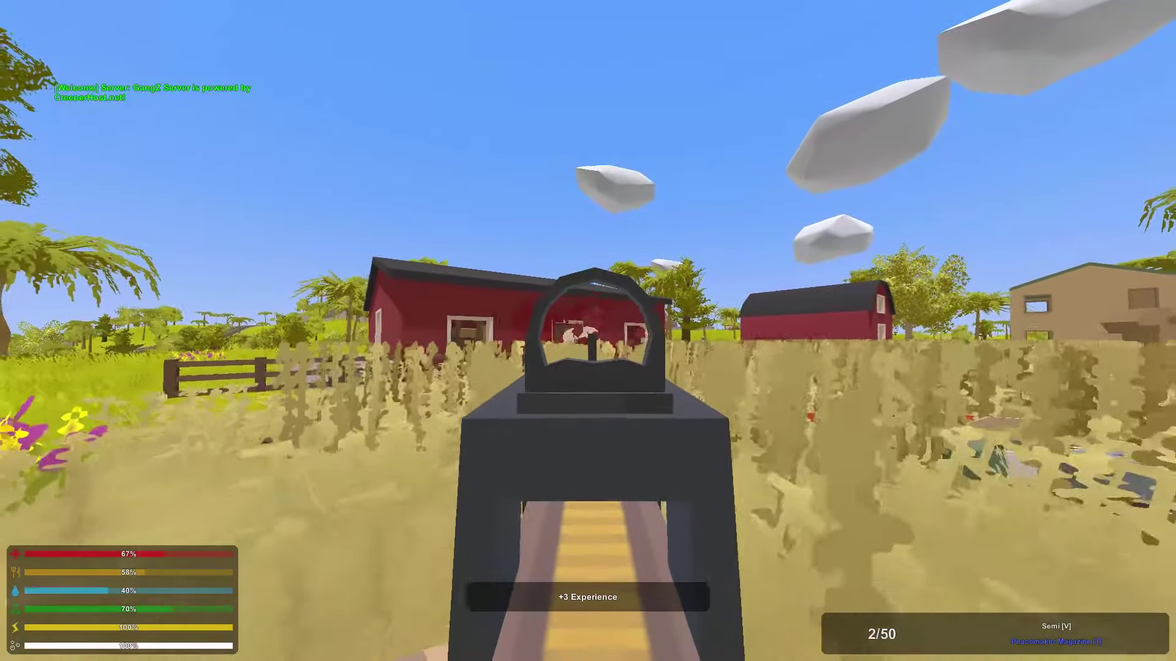
{"action": "key", "text": "w"}
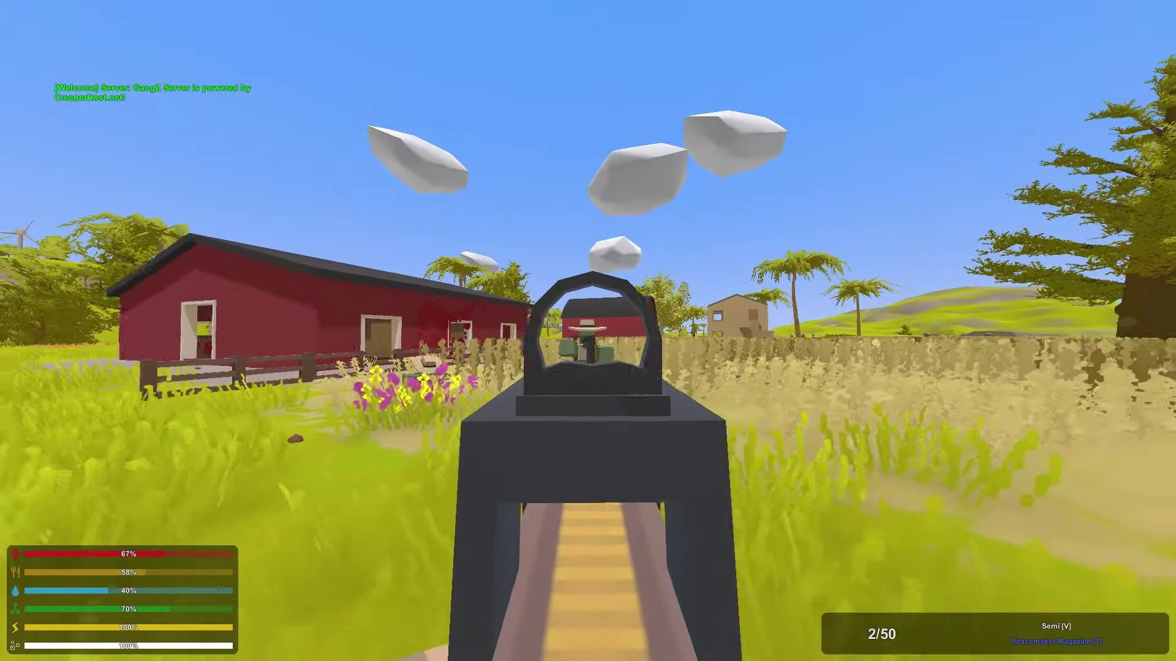
{"action": "left_click", "coordinate": [587, 331]}
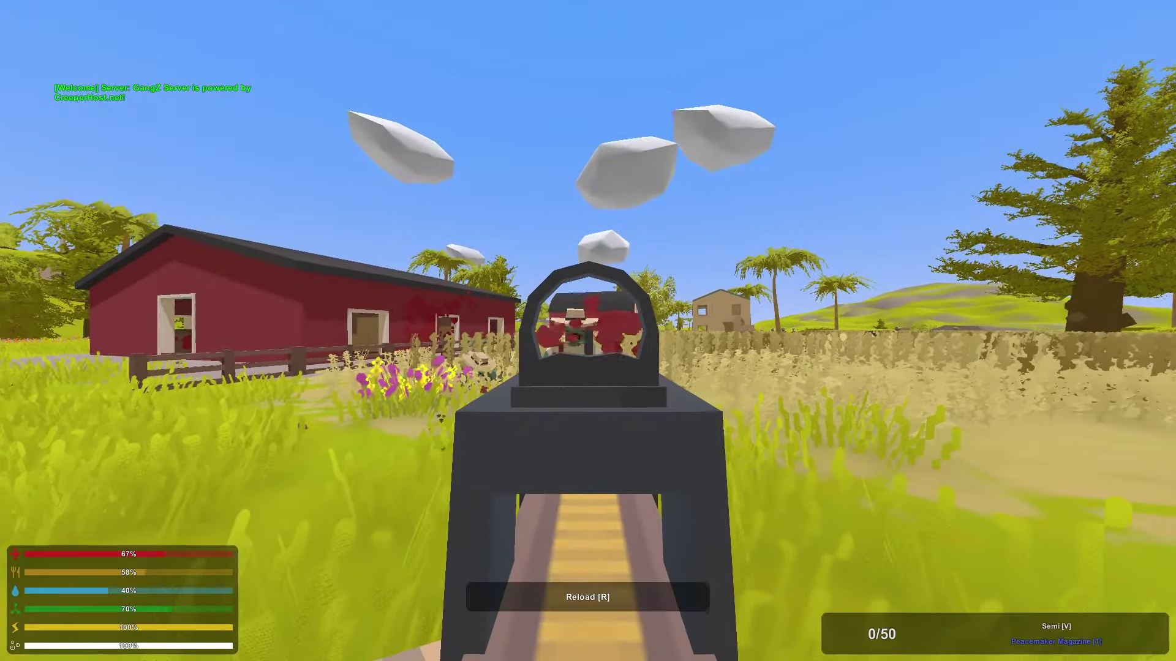
Step: Switch to the knife, kill the hatted zombie, and strike the zombie lying in the wheat
{"action": "key", "text": "x"}
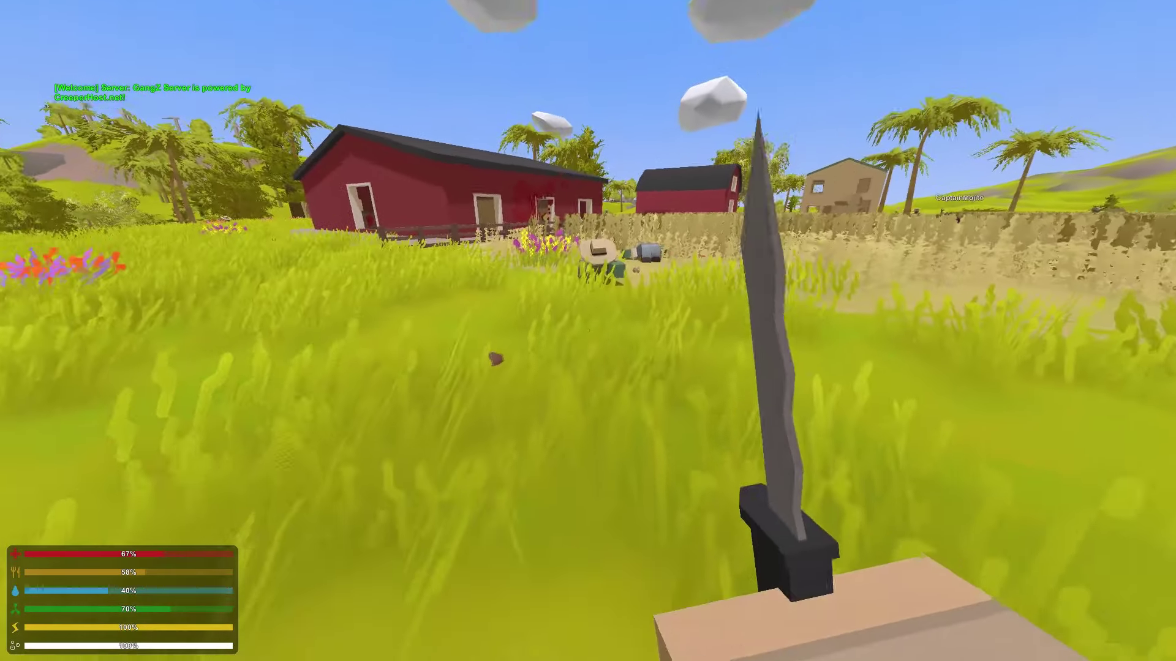
{"action": "key", "text": "w"}
{"action": "left_click", "coordinate": [588, 331]}
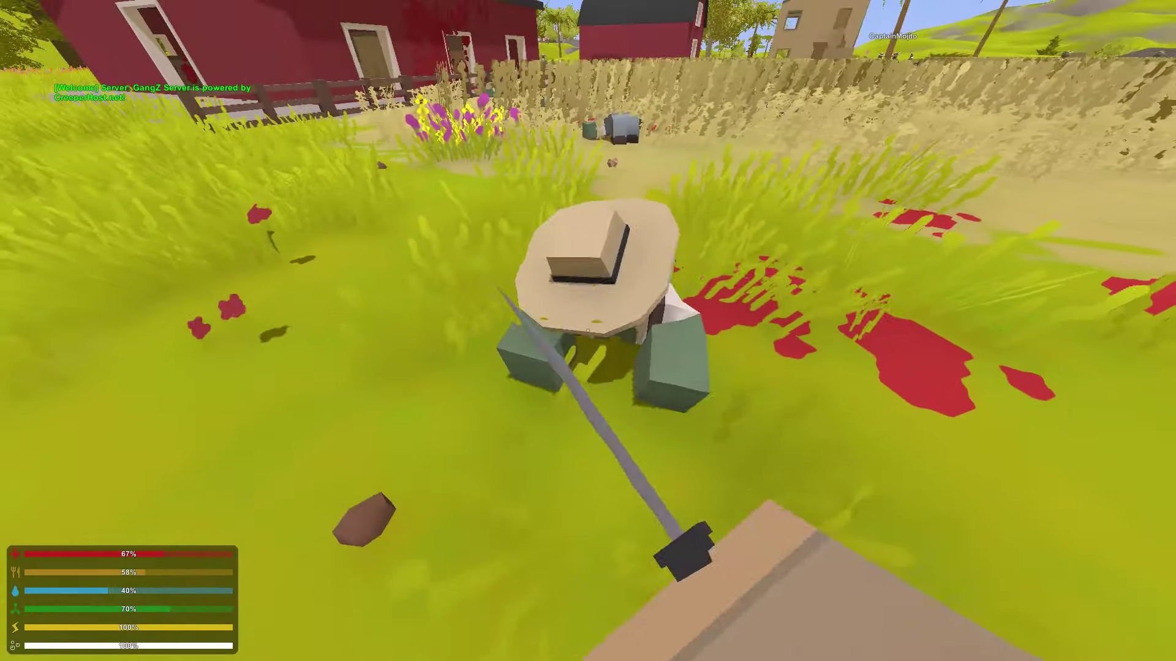
{"action": "left_click", "coordinate": [588, 331]}
{"action": "left_click", "coordinate": [587, 331]}
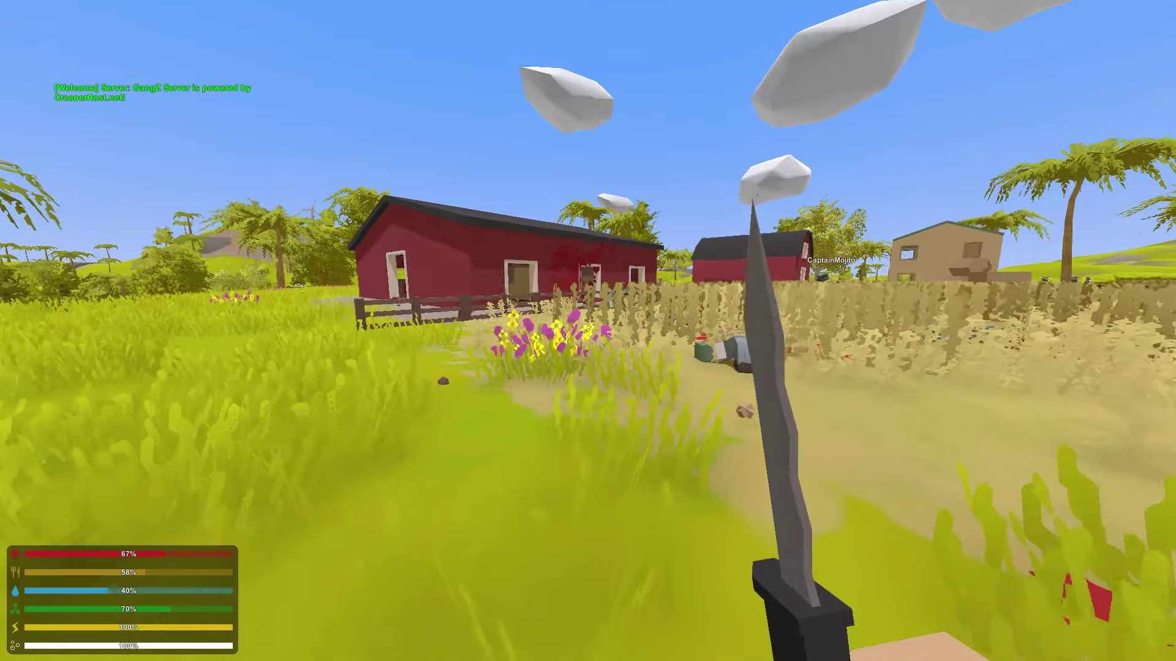
{"action": "key", "text": "w"}
{"action": "left_click", "coordinate": [587, 331]}
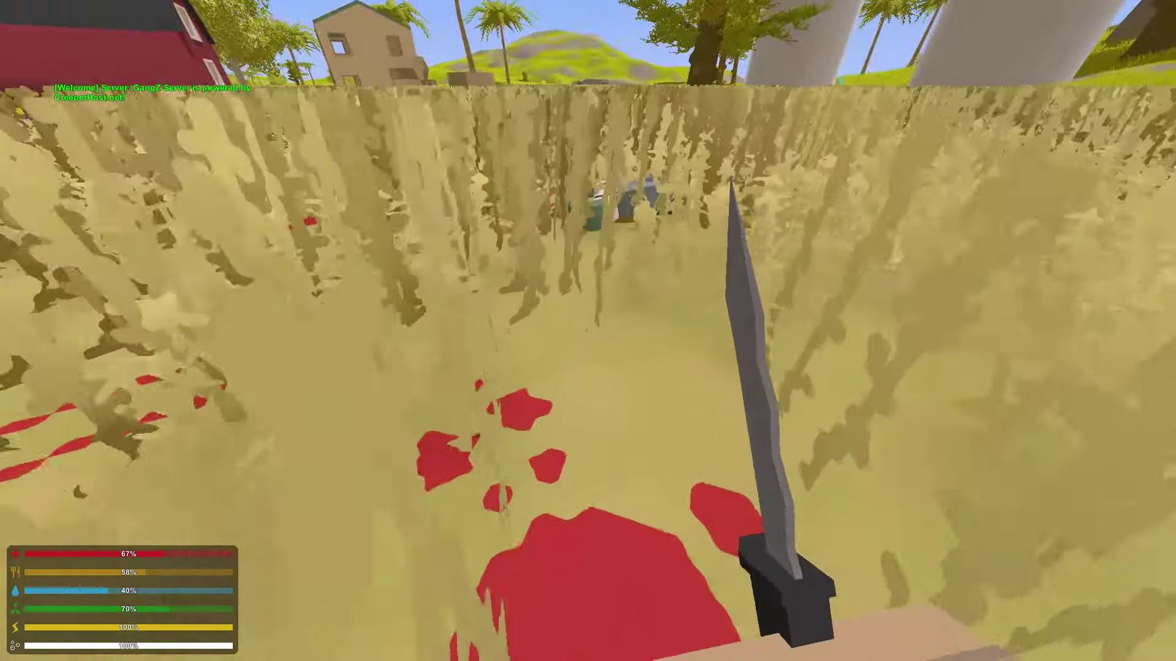
Step: Pick up the box from the barn shelf and look around the barn loft
{"action": "key", "text": "w"}
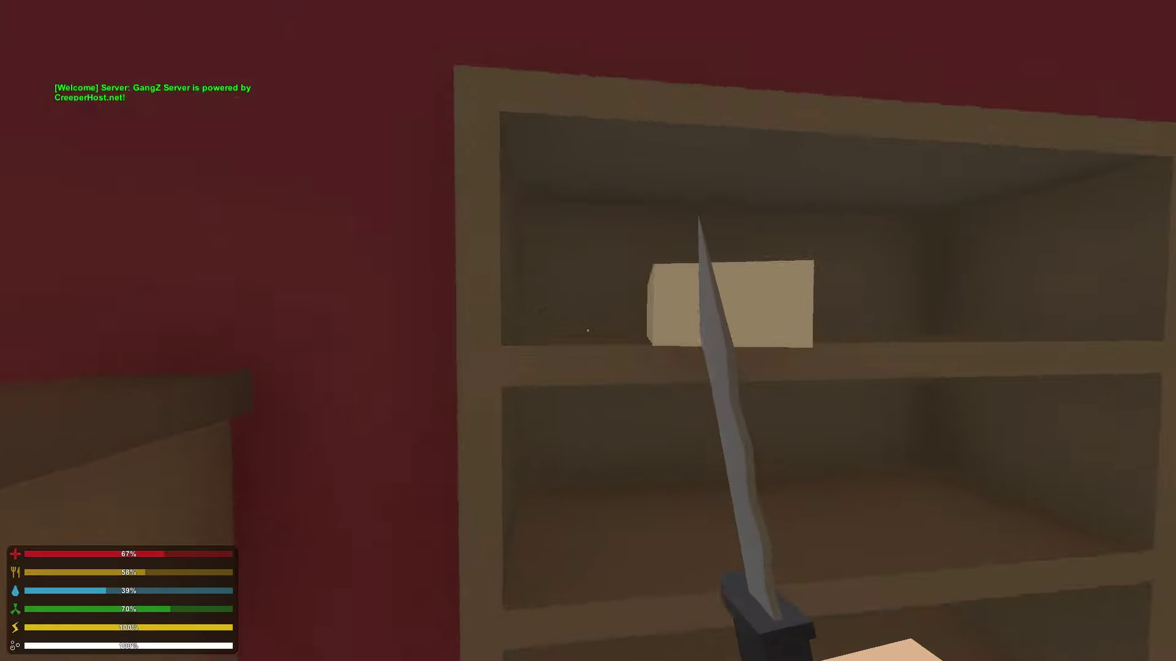
{"action": "key", "text": "f"}
{"action": "key", "text": "w"}
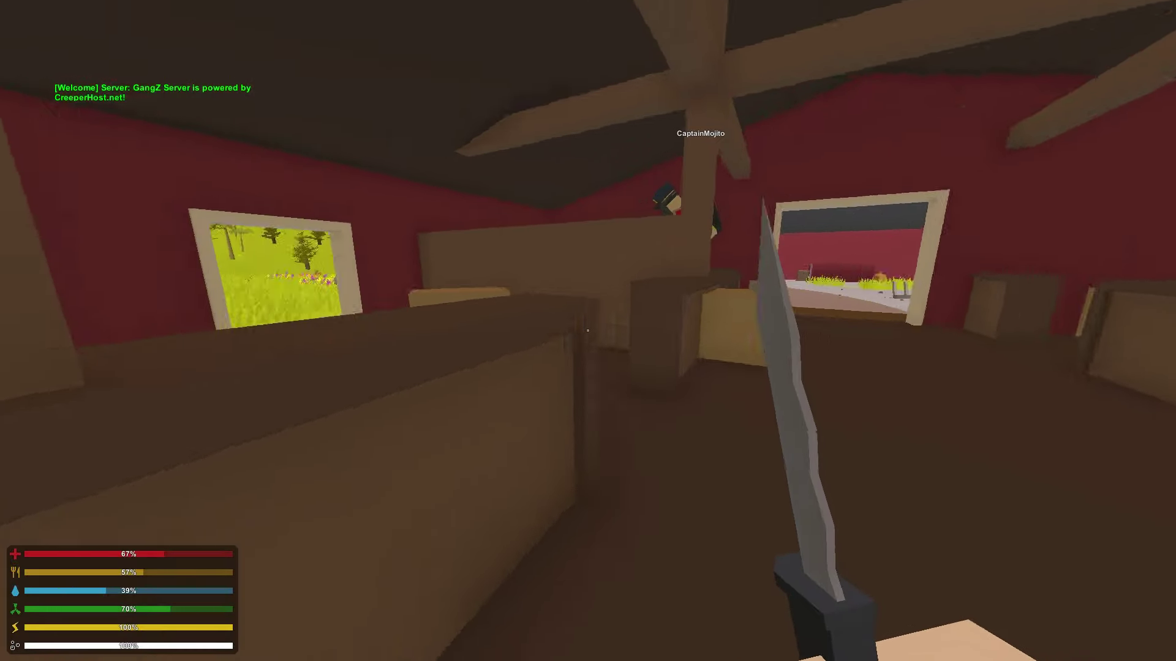
{"action": "key", "text": "w"}
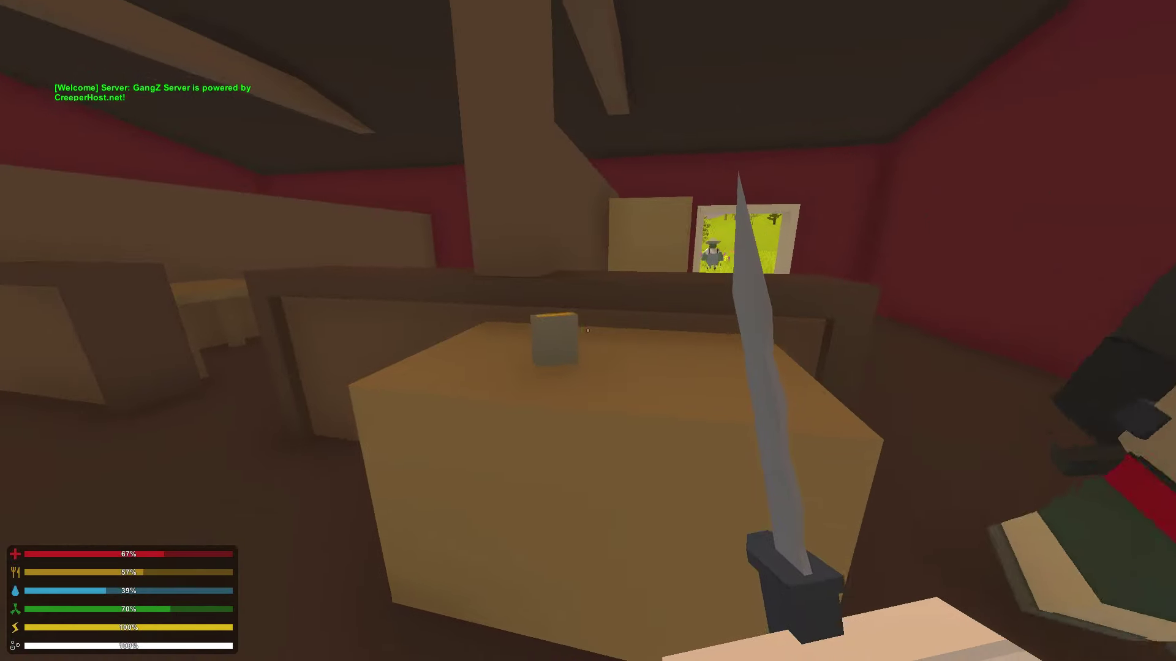
{"action": "key", "text": "w"}
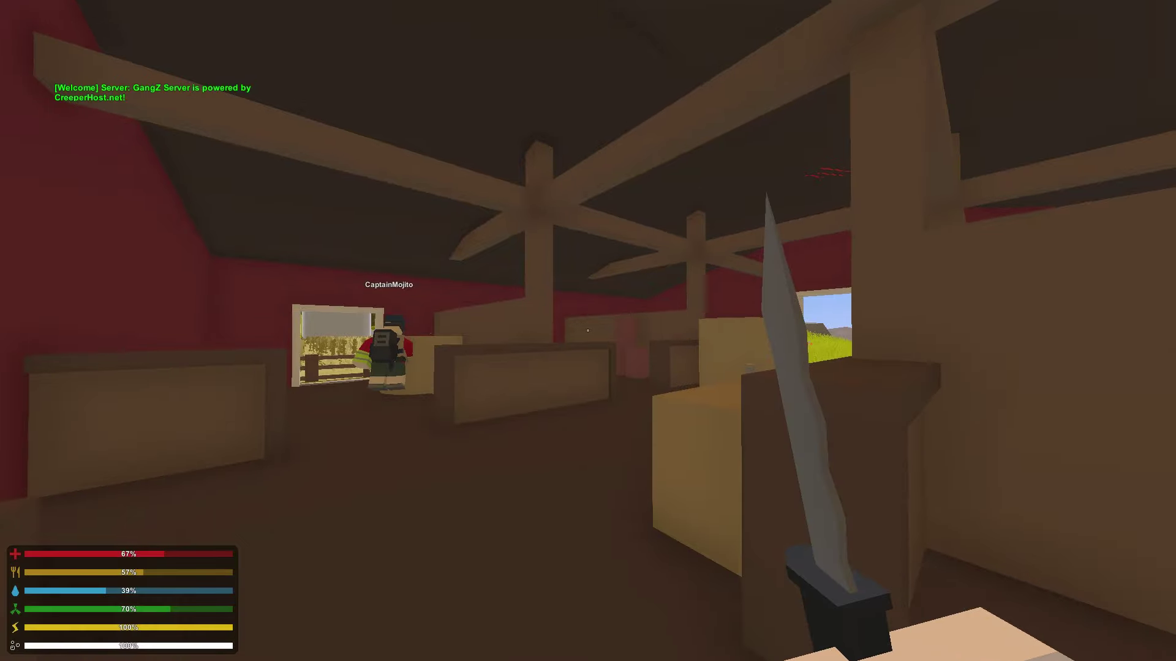
{"action": "key", "text": "w"}
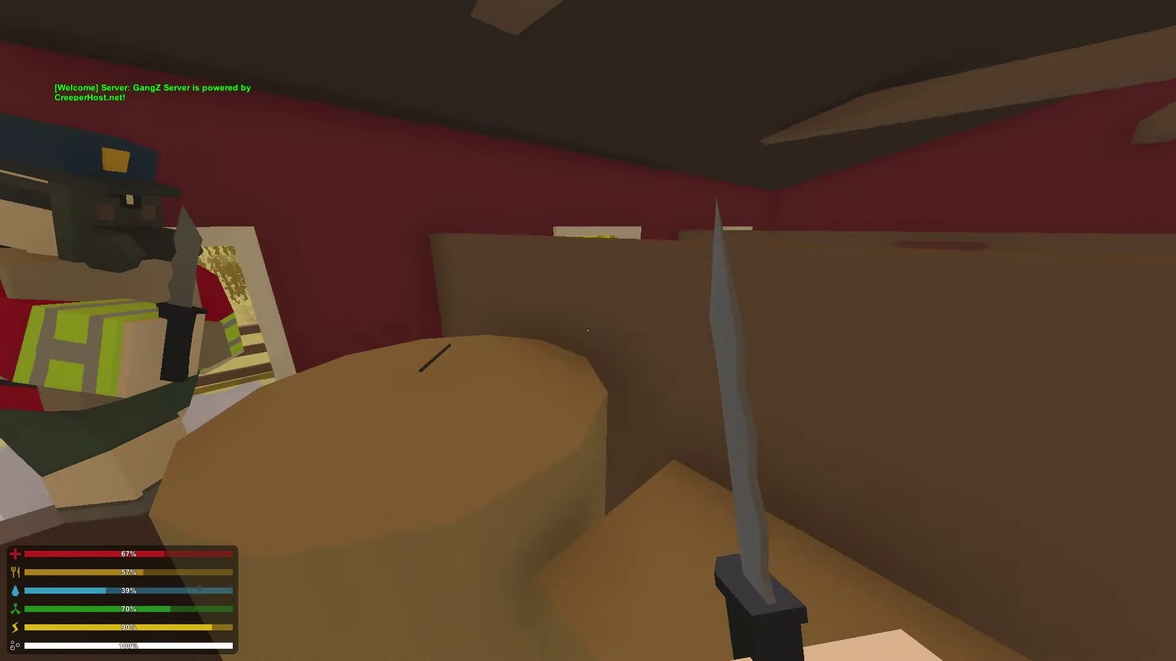
Step: Check the inventory and island map, then walk around the barn to the tan house
{"action": "key", "text": "g"}
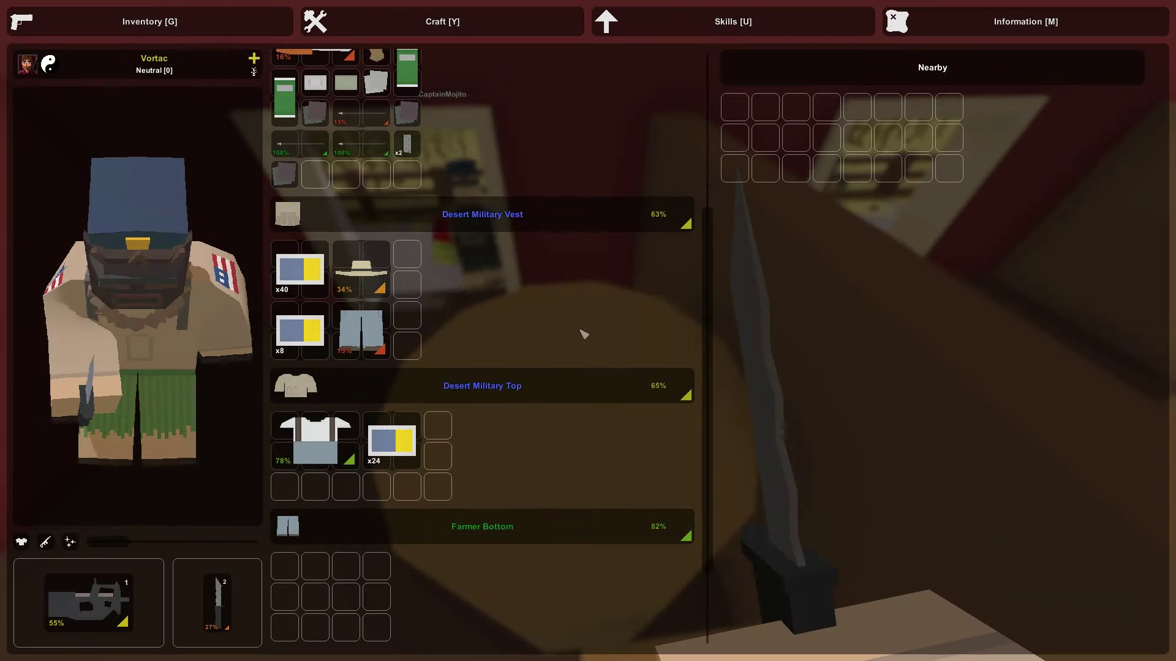
{"action": "key", "text": "m"}
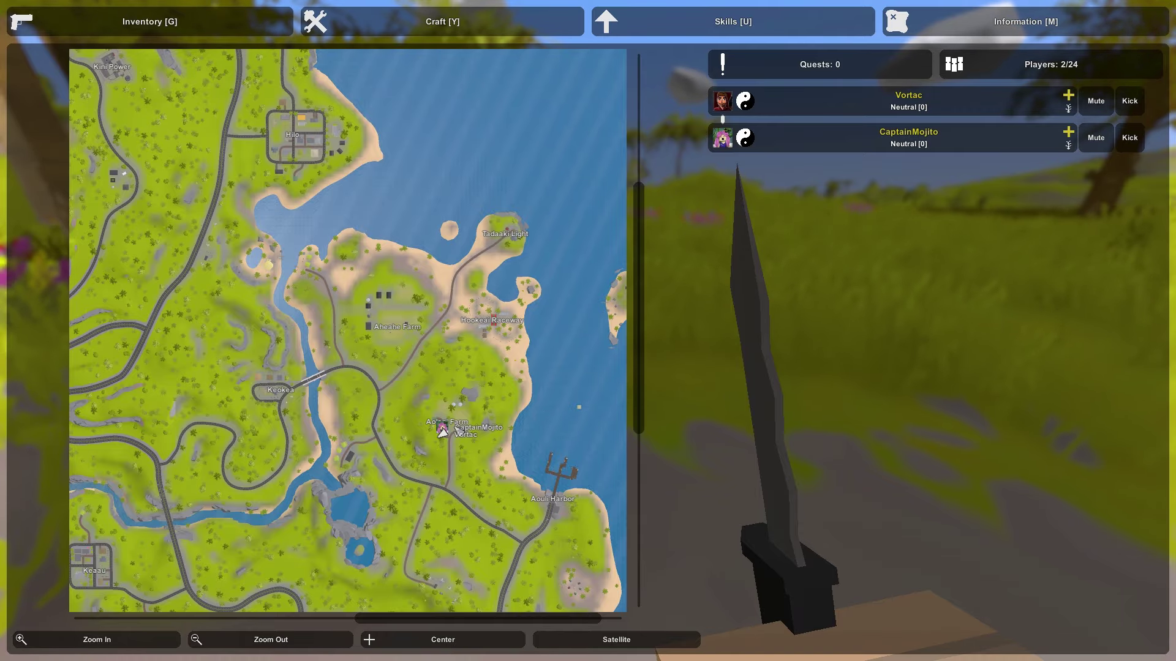
{"action": "key", "text": "Escape"}
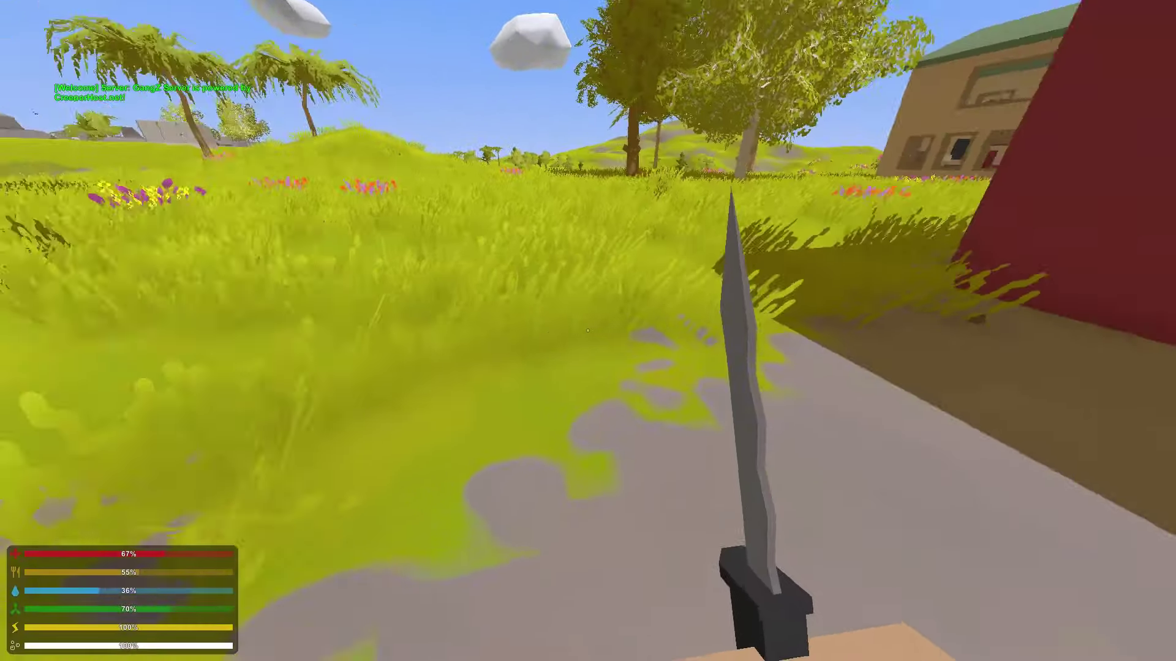
{"action": "key", "text": "w"}
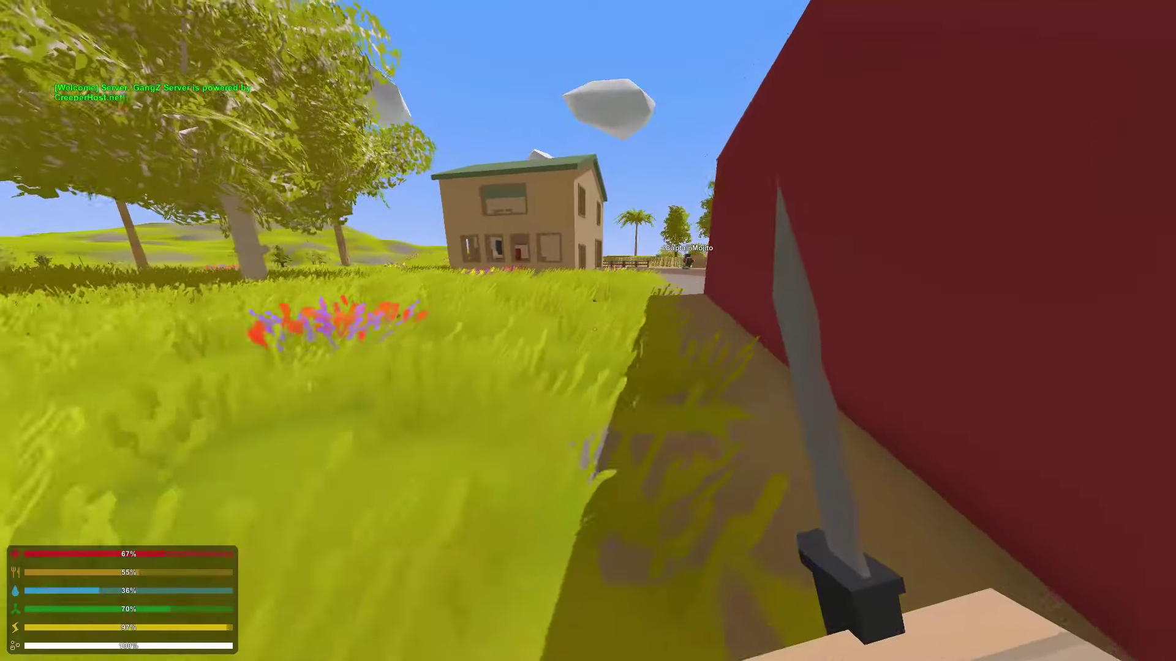
{"action": "key", "text": "w"}
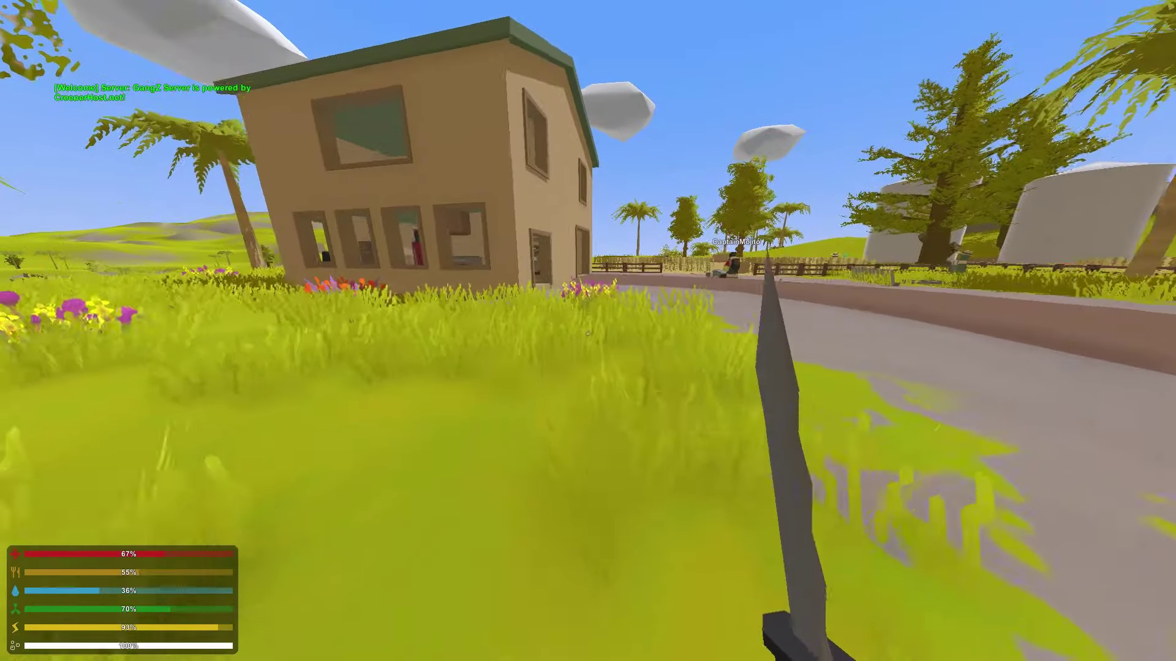
Step: Enter the house and take the Granola Bar from the red fridge
{"action": "key", "text": "w"}
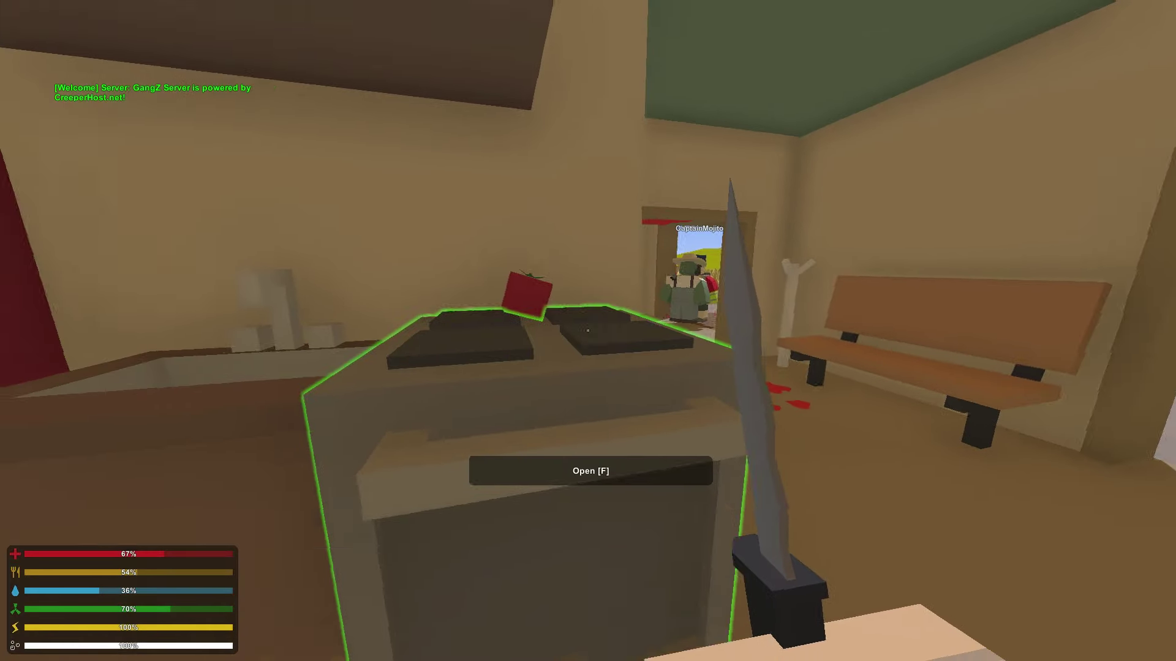
{"action": "key", "text": "w"}
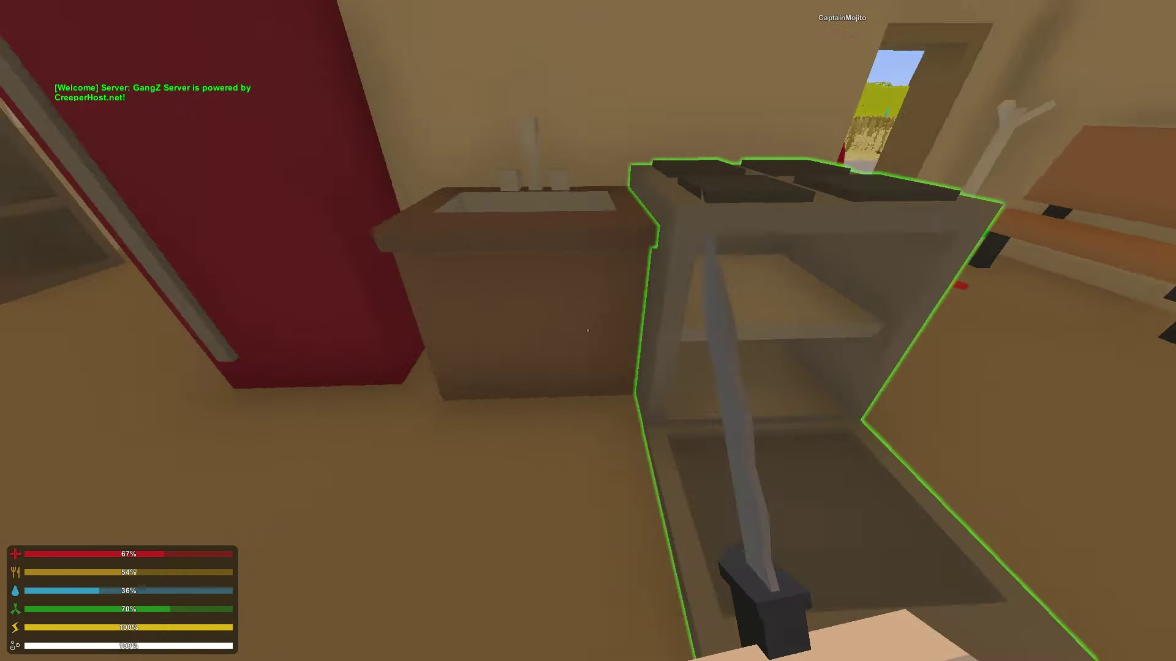
{"action": "key", "text": "f"}
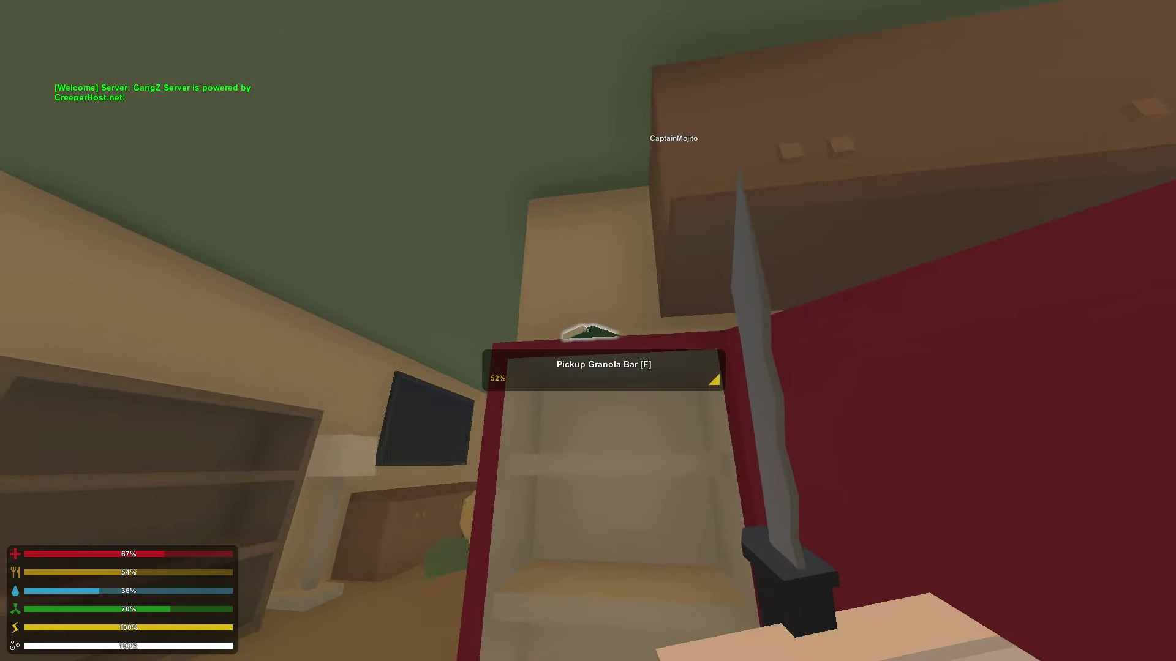
{"action": "key", "text": "f"}
{"action": "key", "text": "s"}
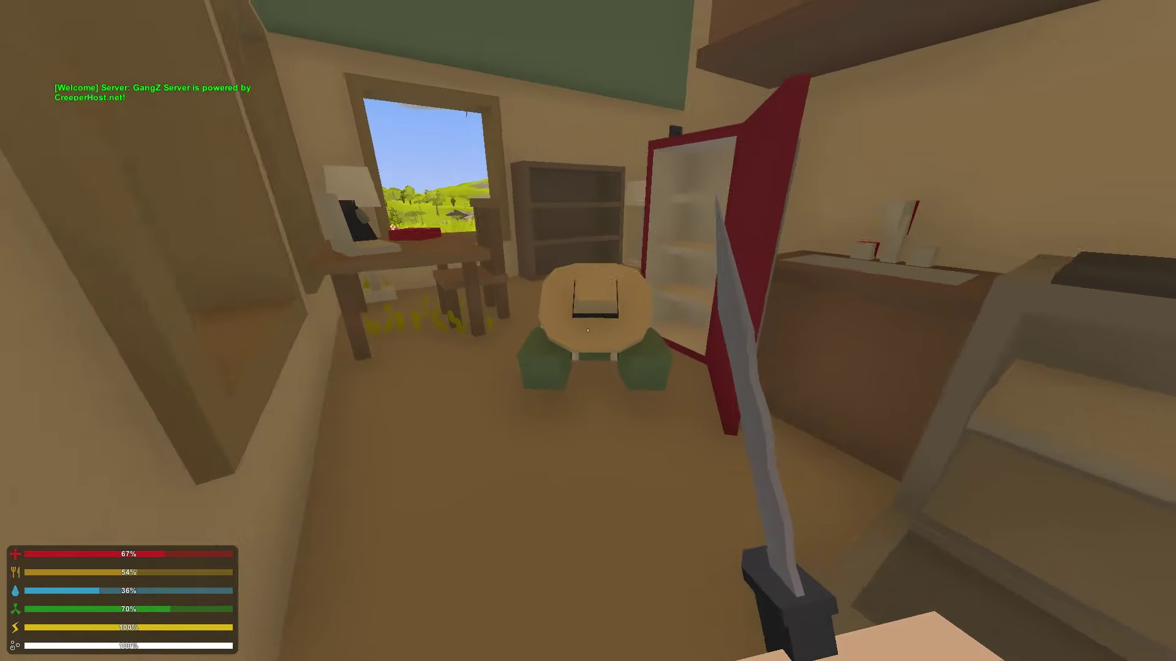
Step: Knife the kitchen zombie to death and walk to the house's red door
{"action": "left_click", "coordinate": [589, 330]}
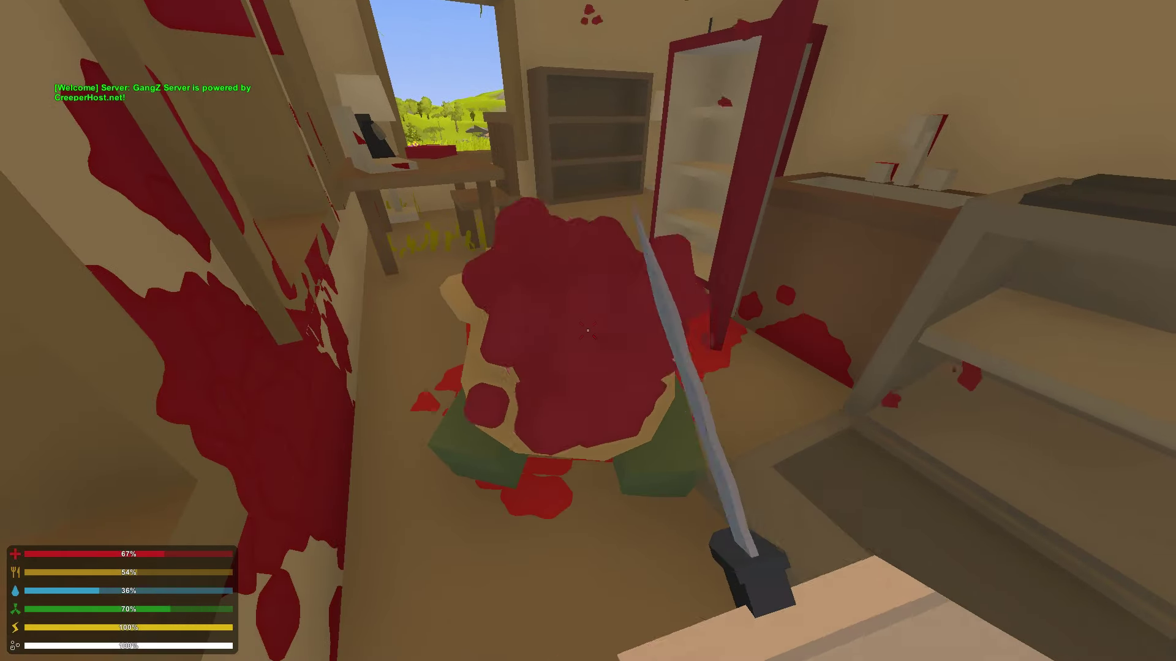
{"action": "left_click", "coordinate": [587, 331]}
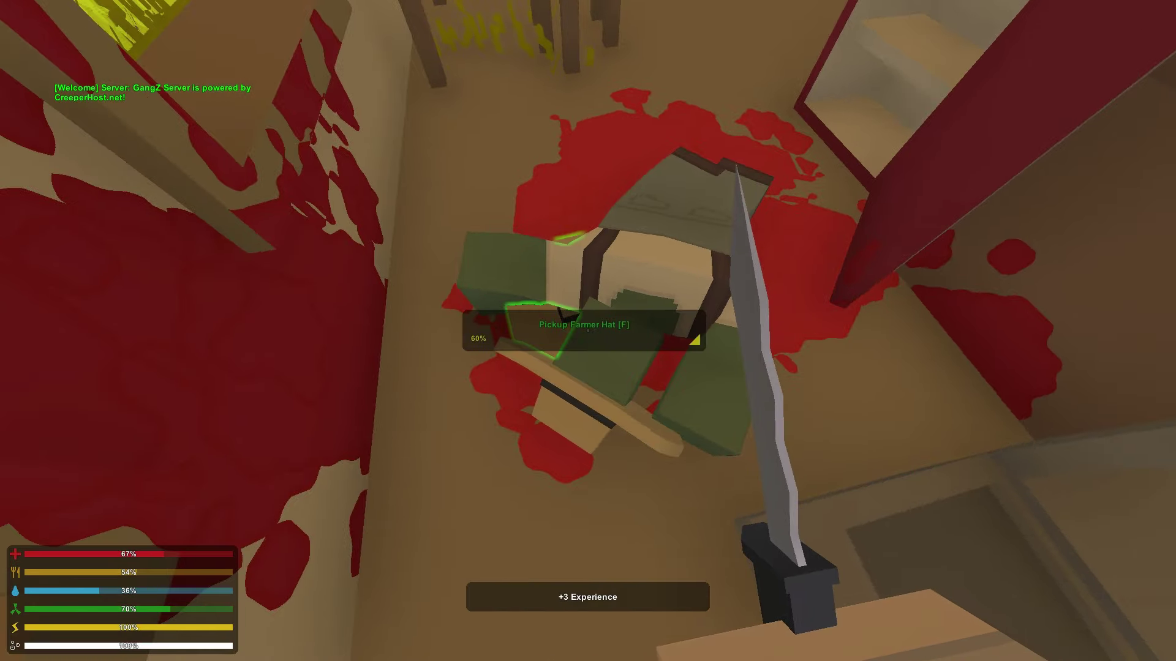
{"action": "key", "text": "w"}
{"action": "key", "text": "w"}
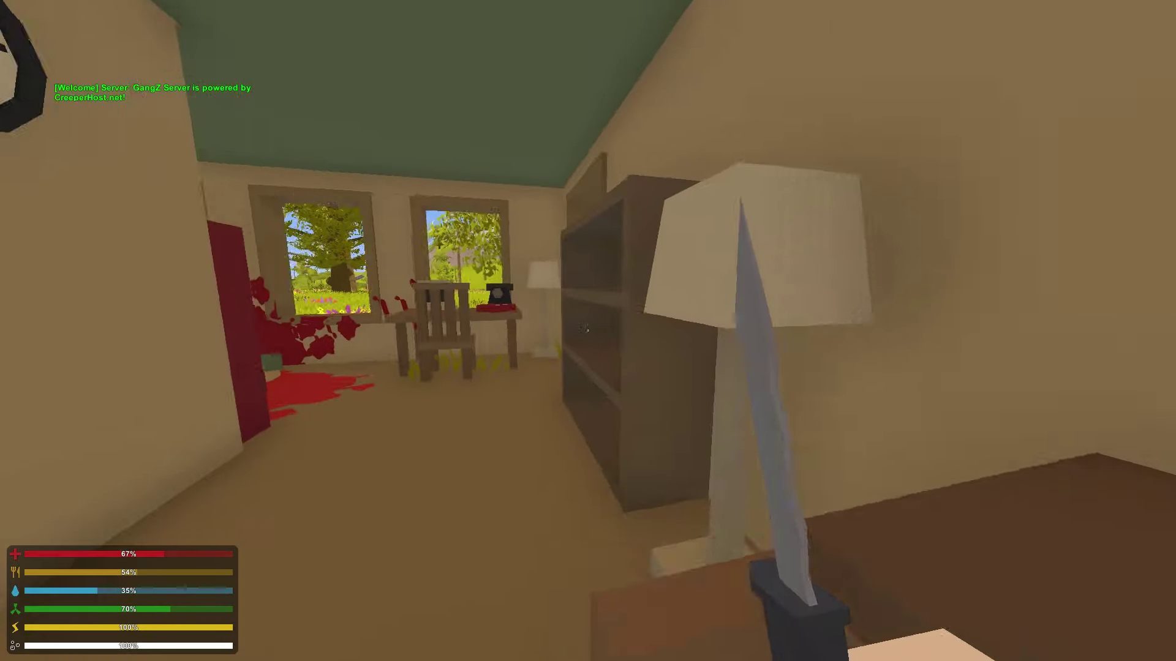
{"action": "key", "text": "w"}
{"action": "key", "text": "w"}
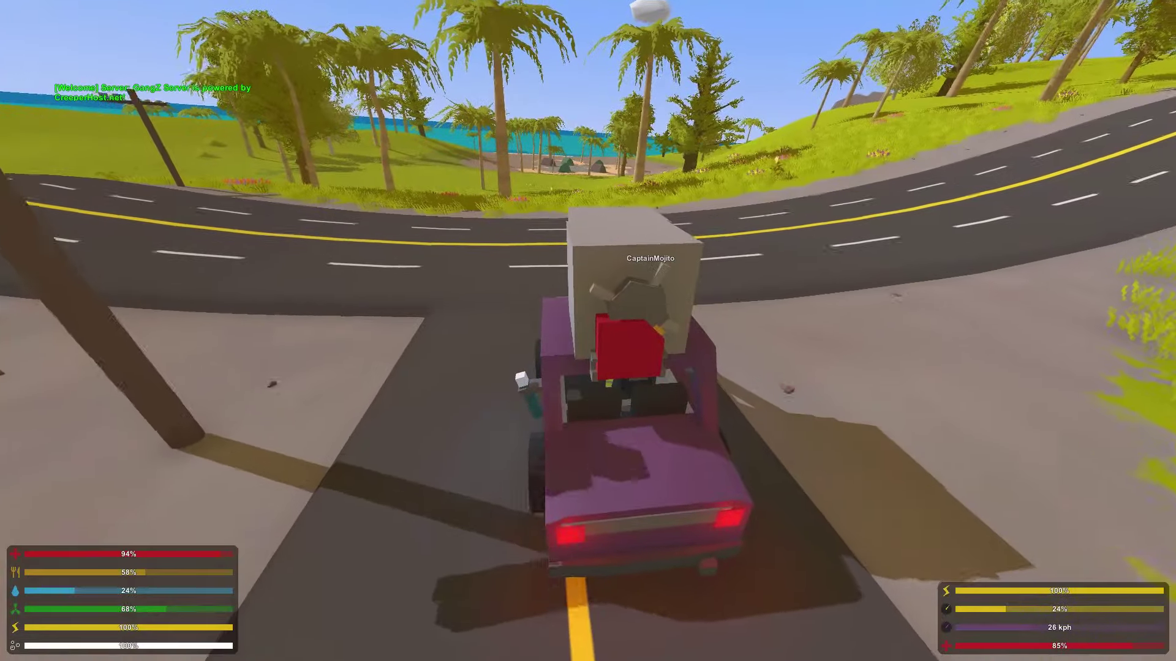
Step: Drive the purple sedan off the road over the grassy hill toward the beach campsite
{"action": "key", "text": "w"}
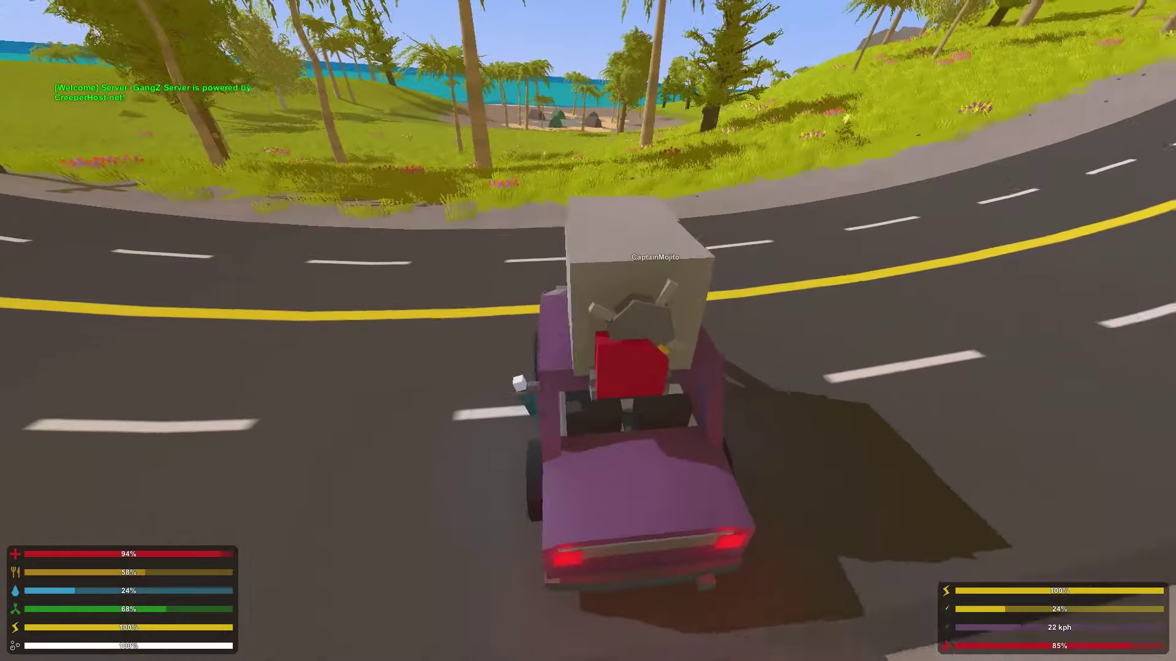
{"action": "key", "text": "w"}
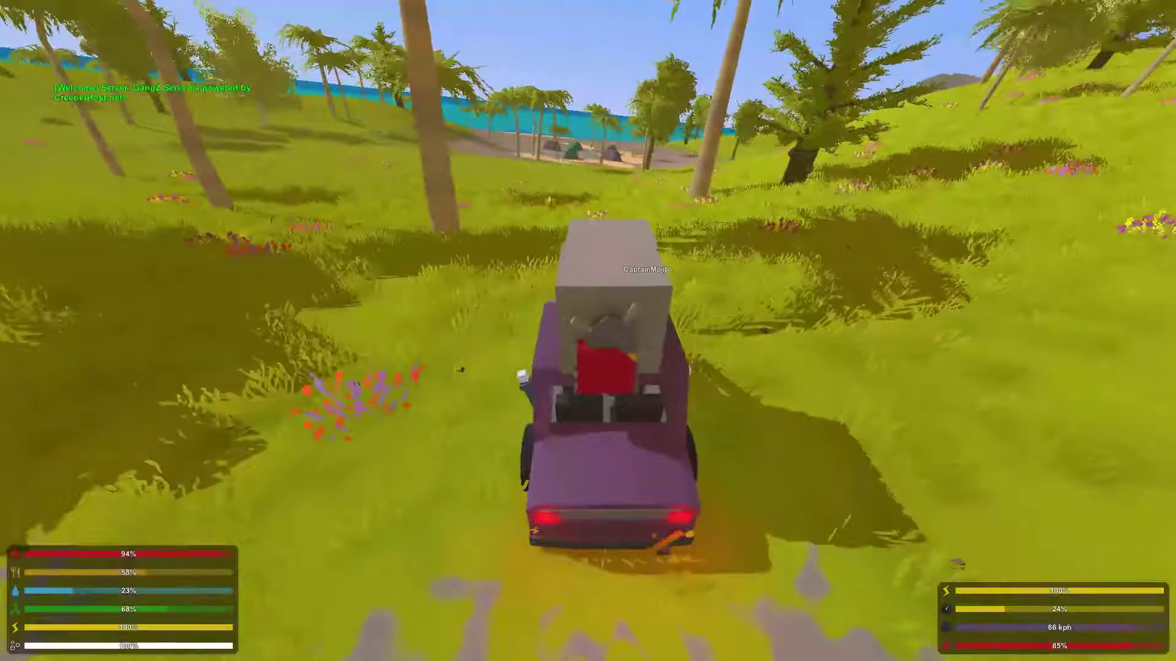
{"action": "key", "text": "w"}
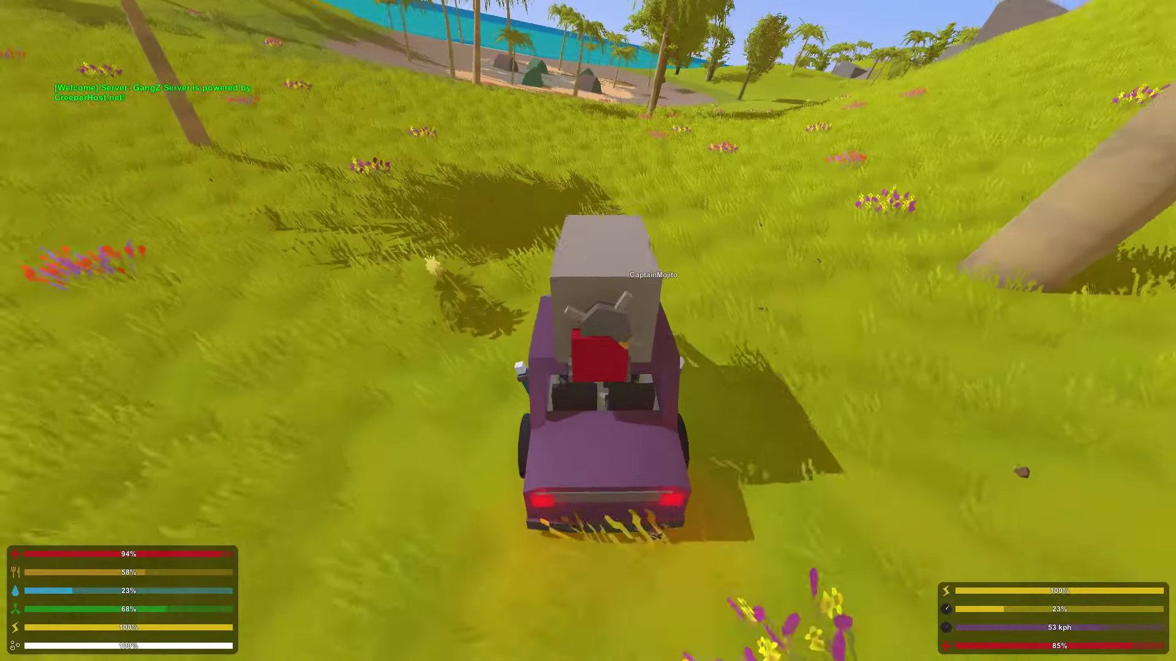
{"action": "key", "text": "w"}
{"action": "key", "text": "w"}
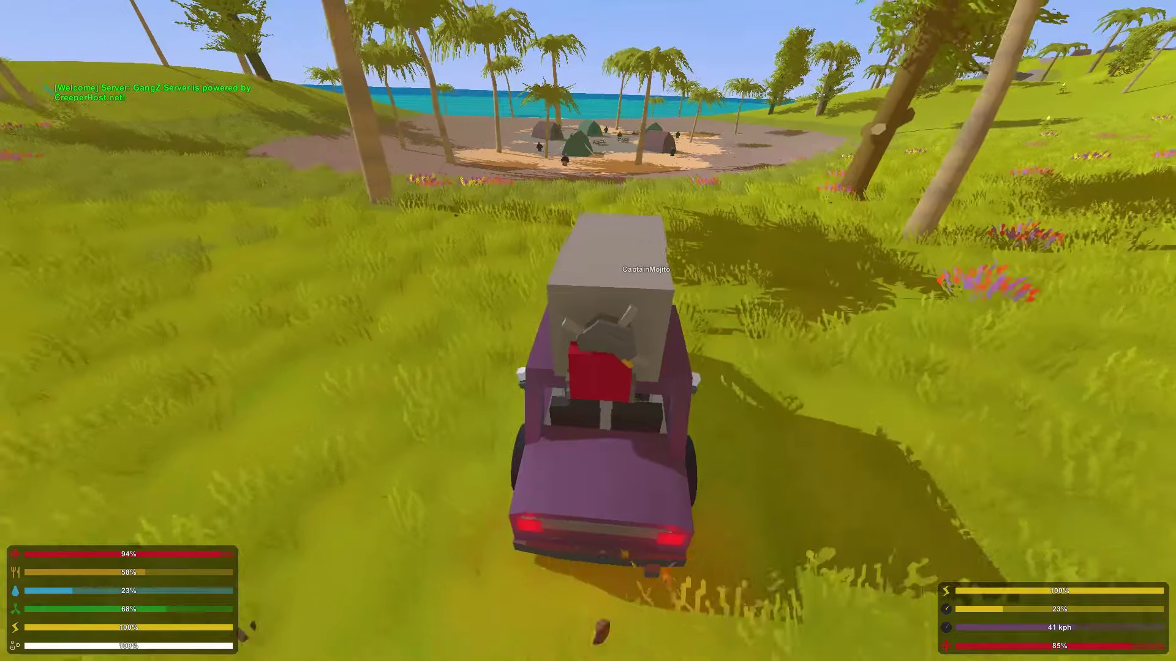
Step: Leave the car, switch to first person, and walk toward the green beach tents
{"action": "key", "text": "f"}
{"action": "key", "text": "h"}
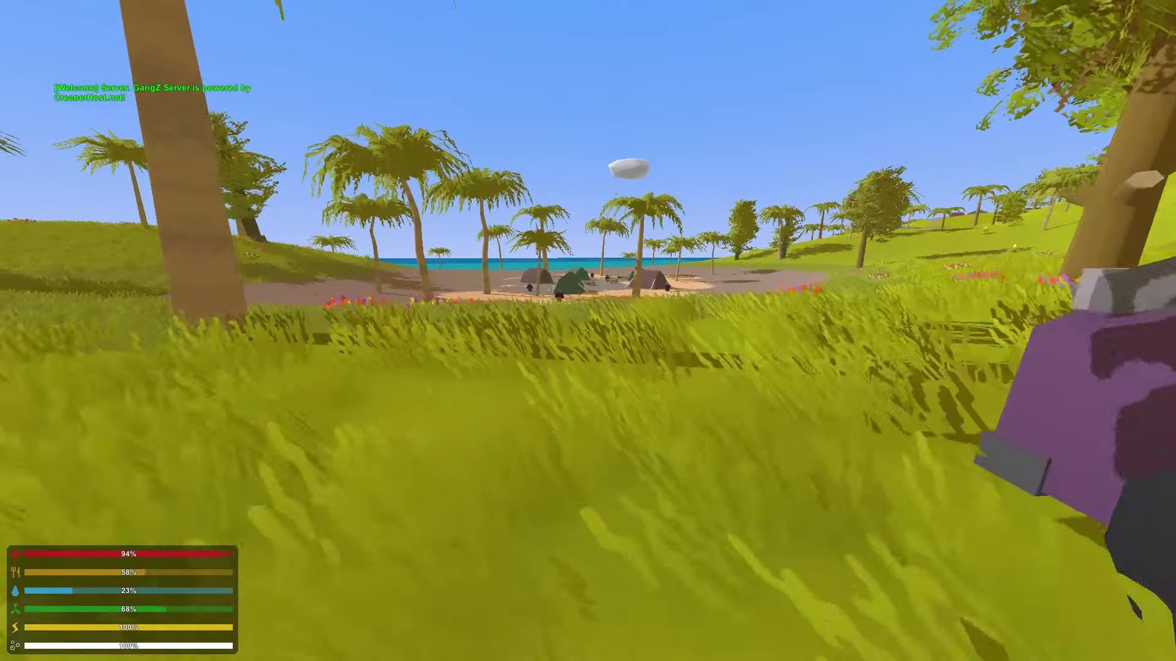
{"action": "key", "text": "w"}
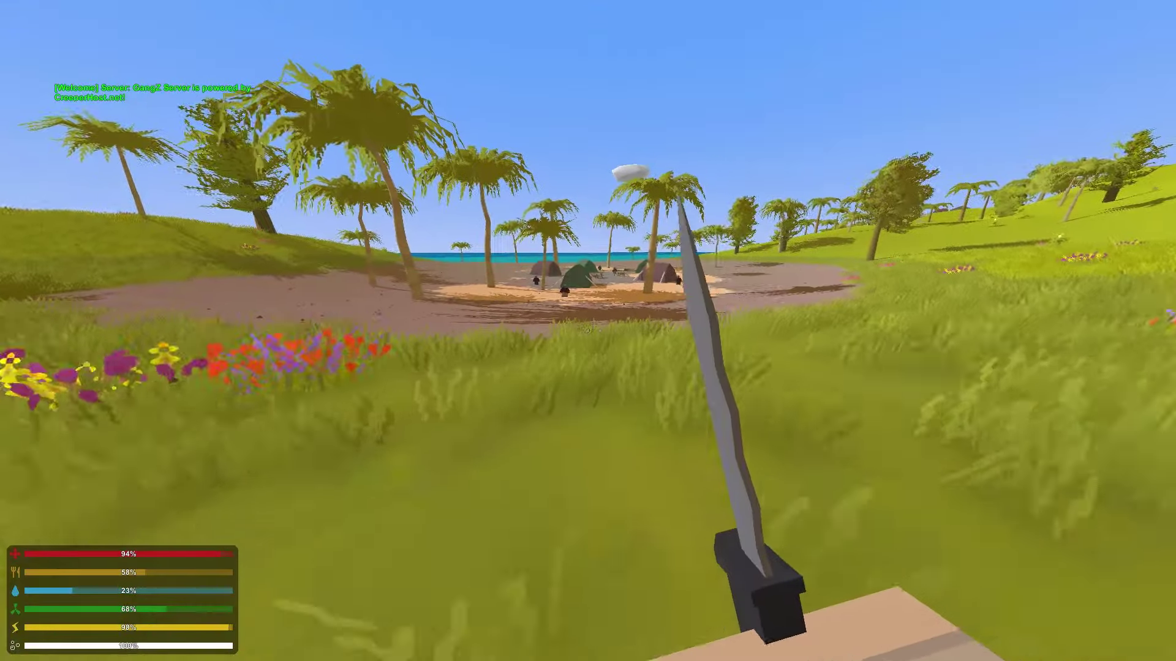
Step: Take the saw from the green tent and look into the brown tent
{"action": "key", "text": "w"}
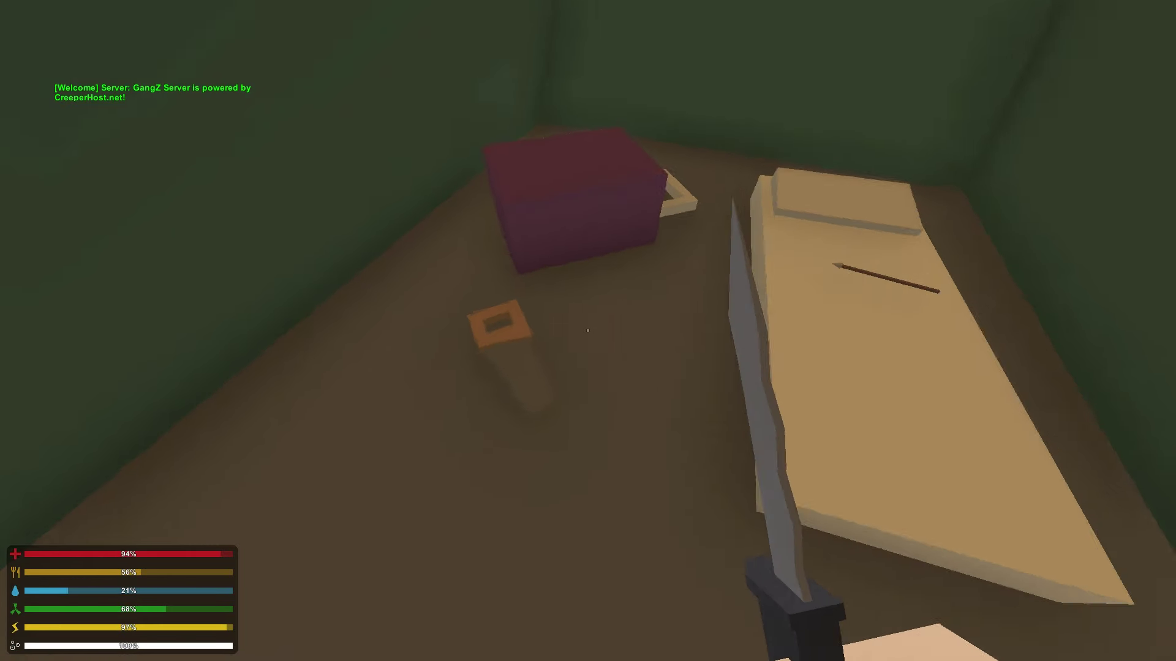
{"action": "key", "text": "f"}
{"action": "key", "text": "w"}
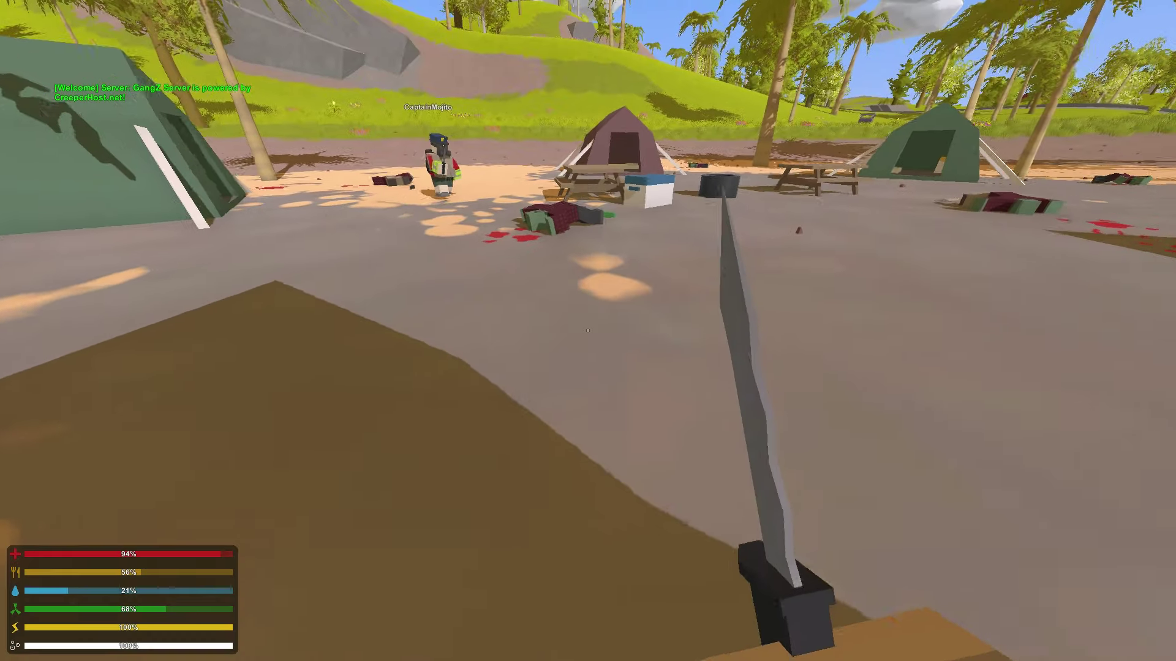
{"action": "key", "text": "w"}
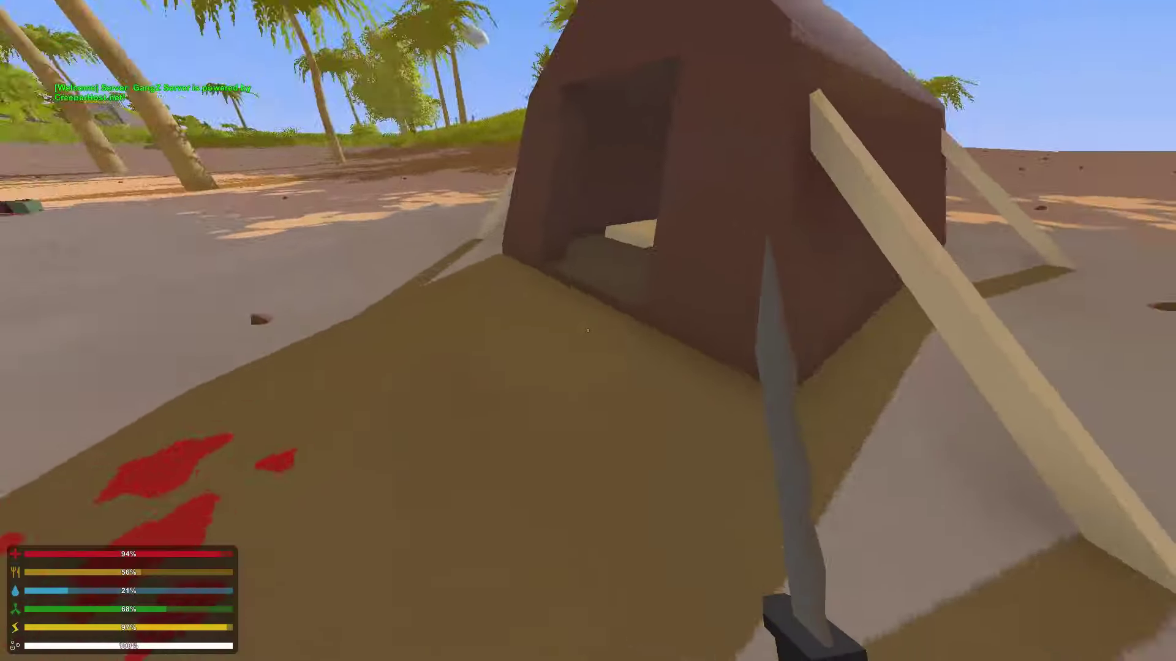
{"action": "key", "text": "w"}
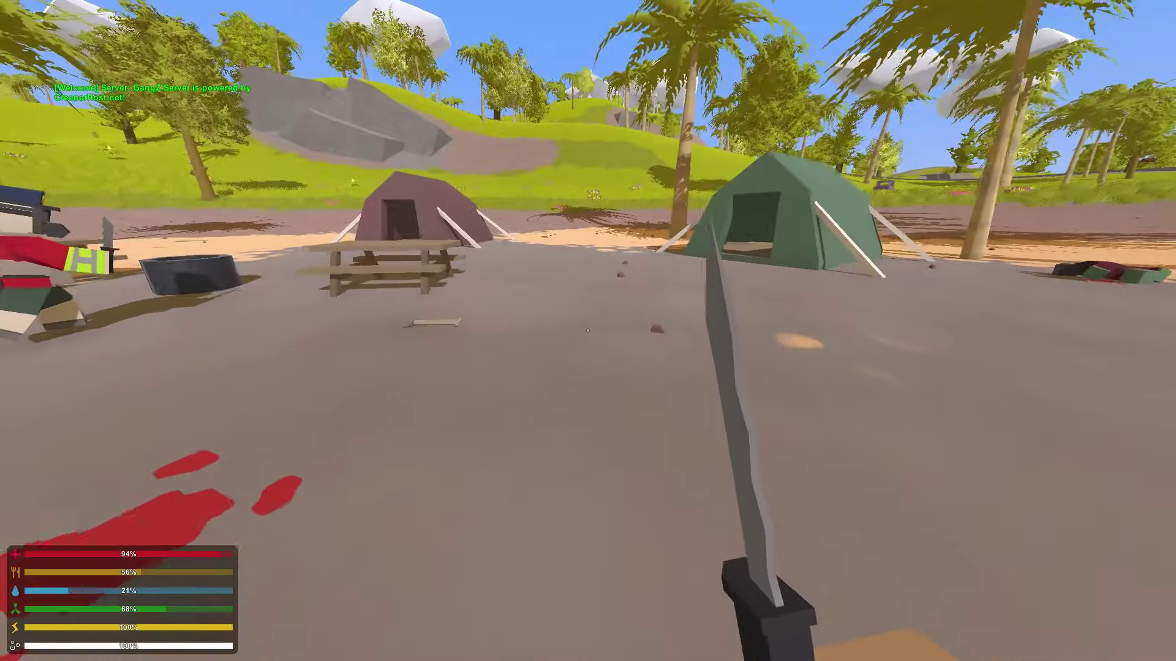
Step: Check the inventory, then enter and back out of the brown tent
{"action": "key", "text": "g"}
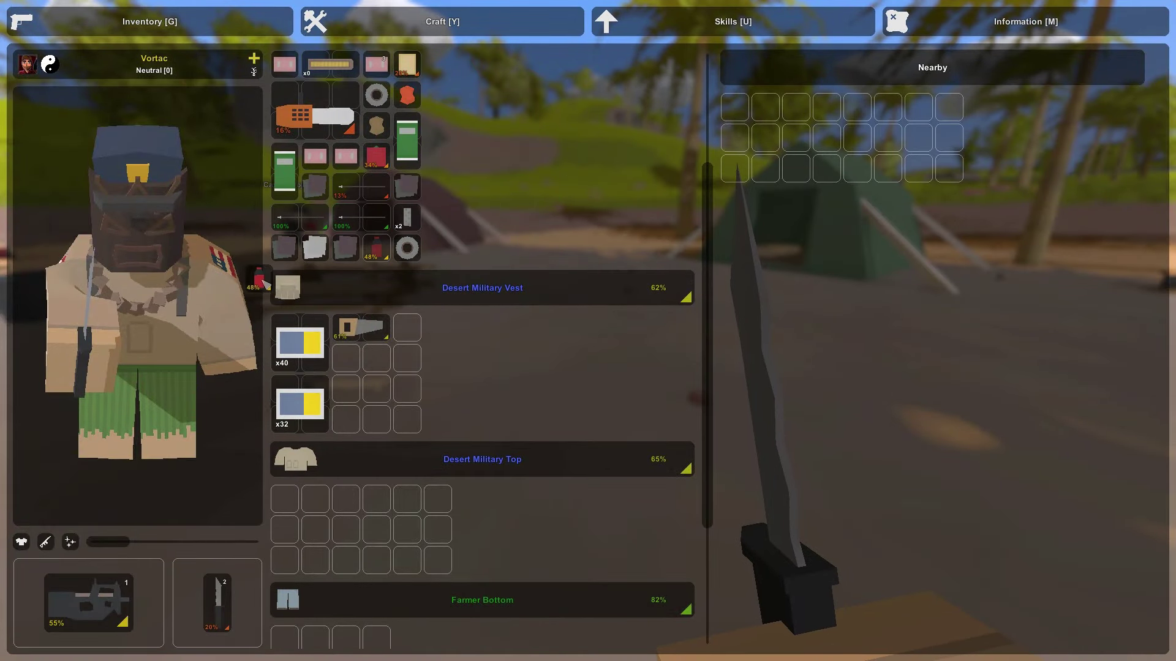
{"action": "key", "text": "g"}
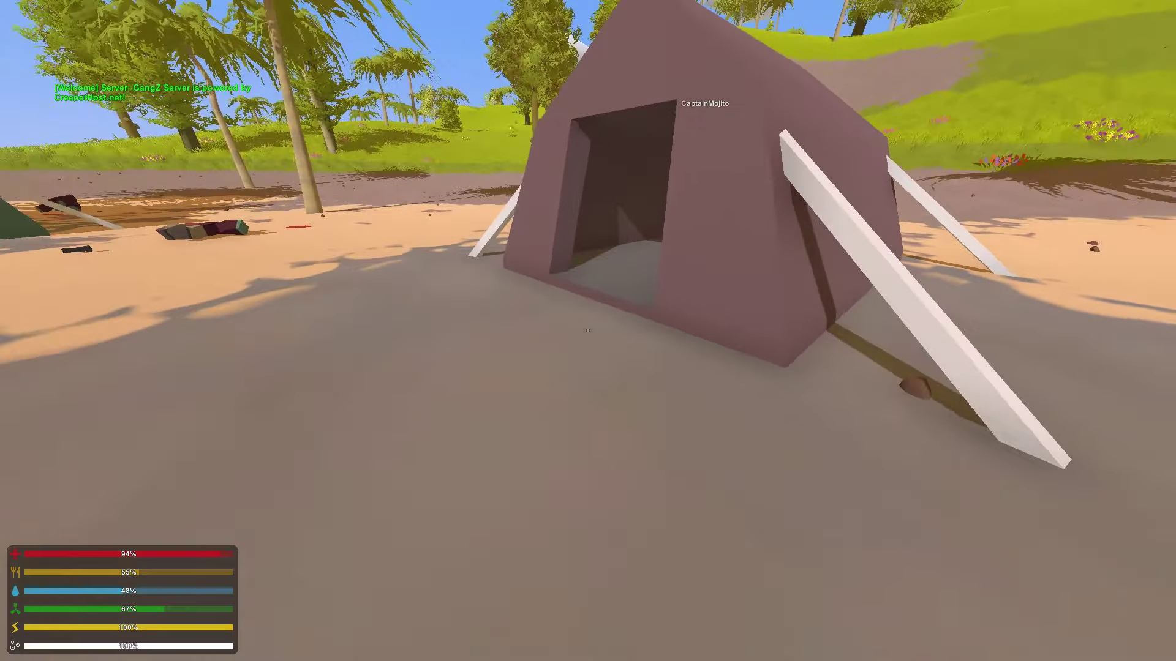
{"action": "key", "text": "w"}
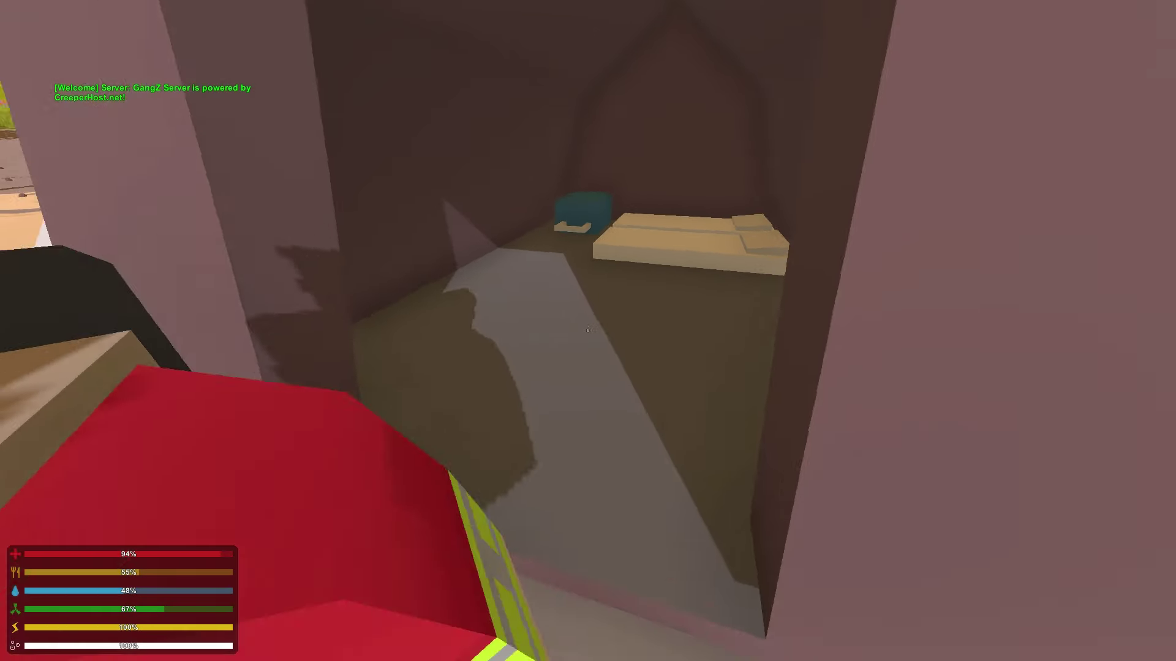
{"action": "key", "text": "s"}
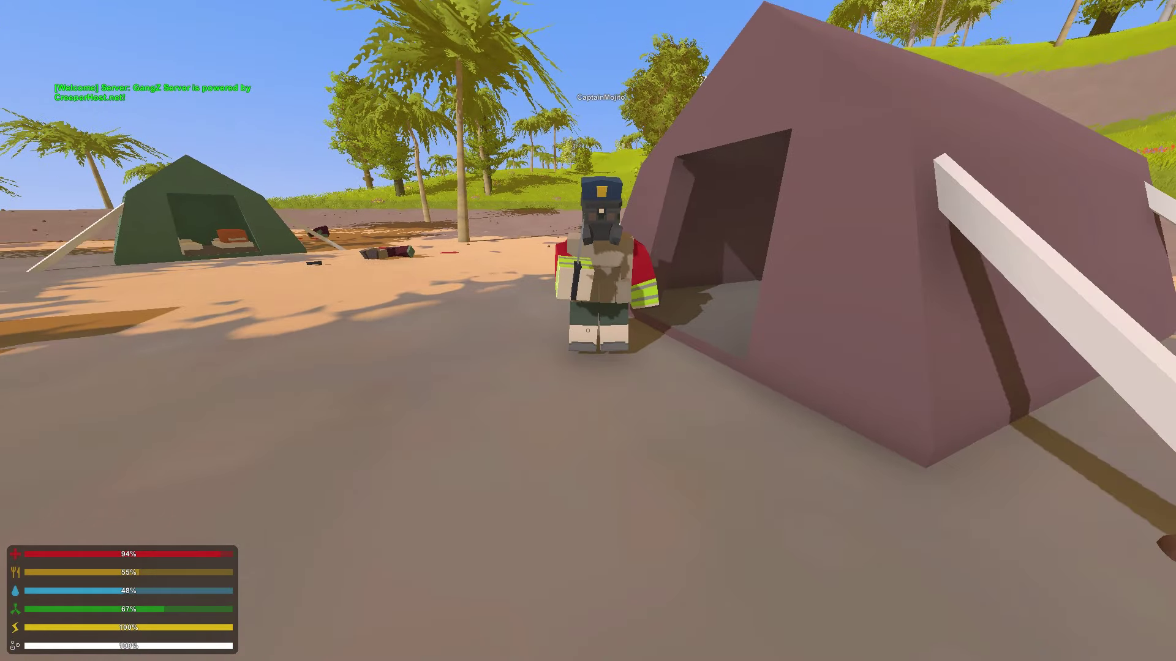
{"action": "key", "text": "w"}
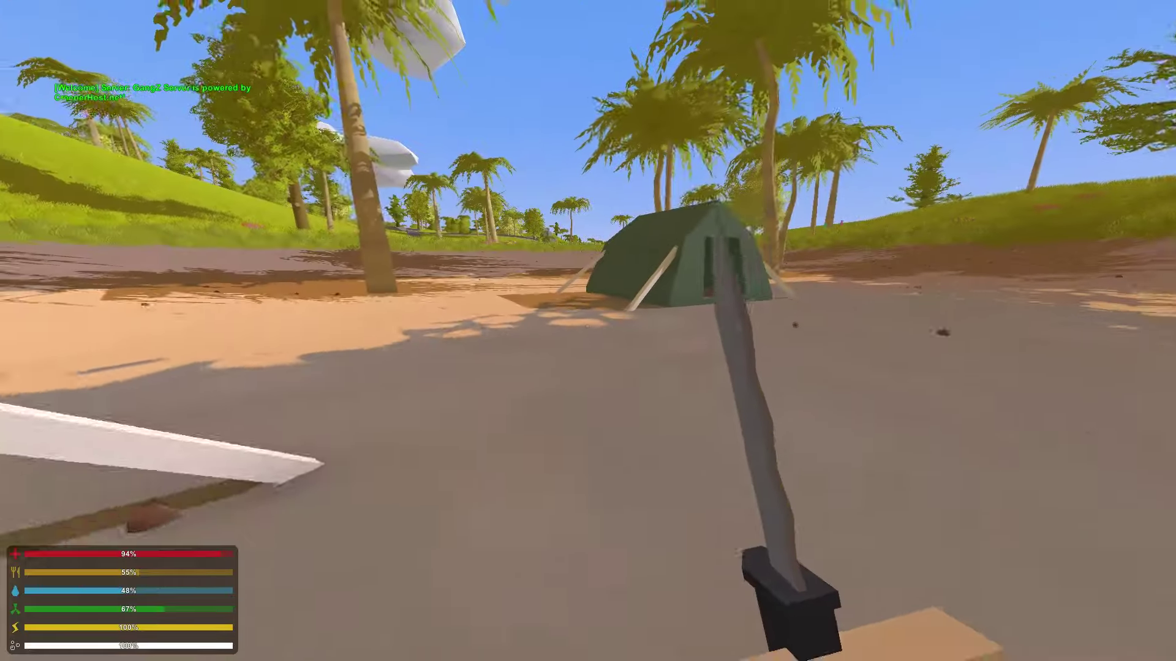
Step: Check the island map and head across the sand toward the grassy hill
{"action": "key", "text": "a"}
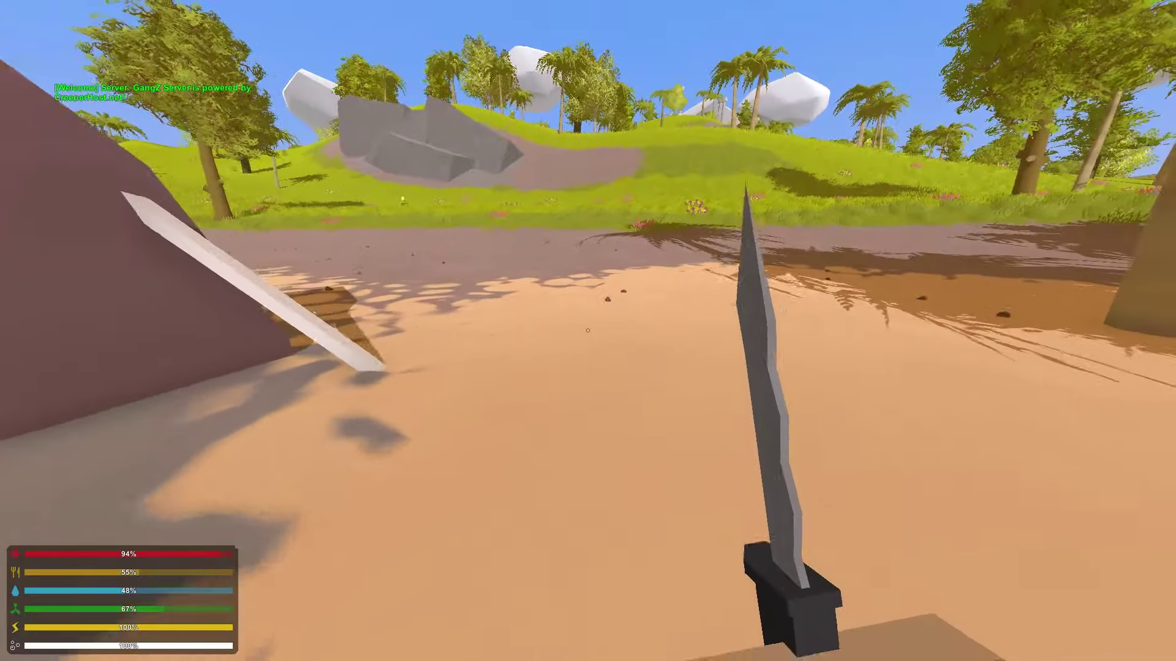
{"action": "key", "text": "w"}
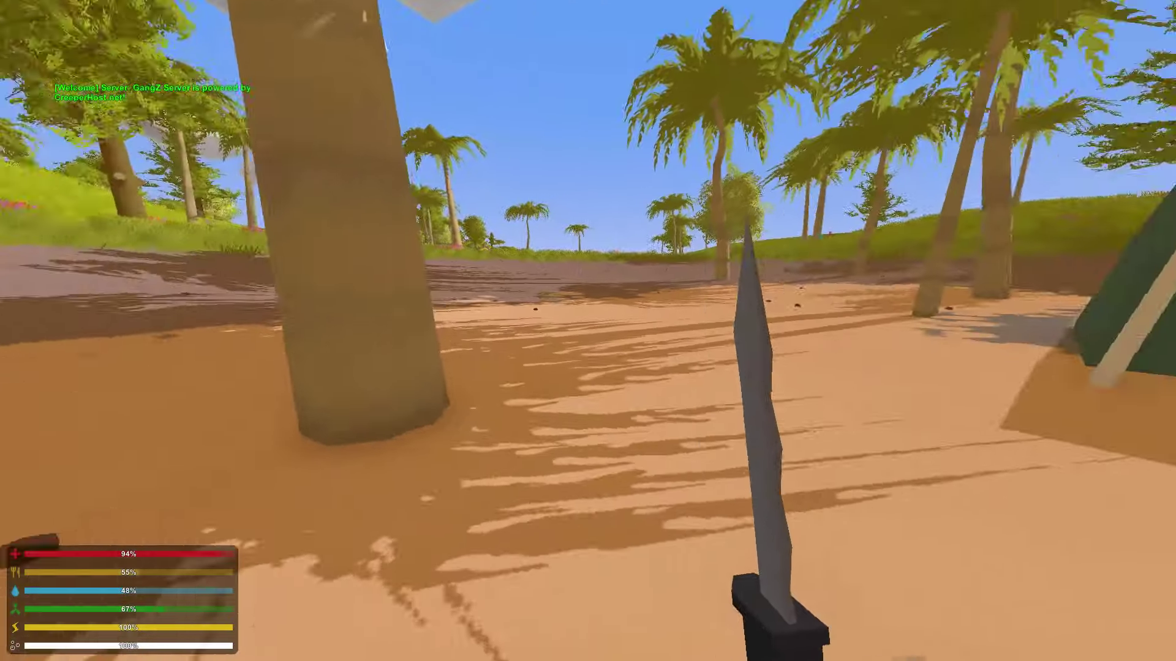
{"action": "key", "text": "w"}
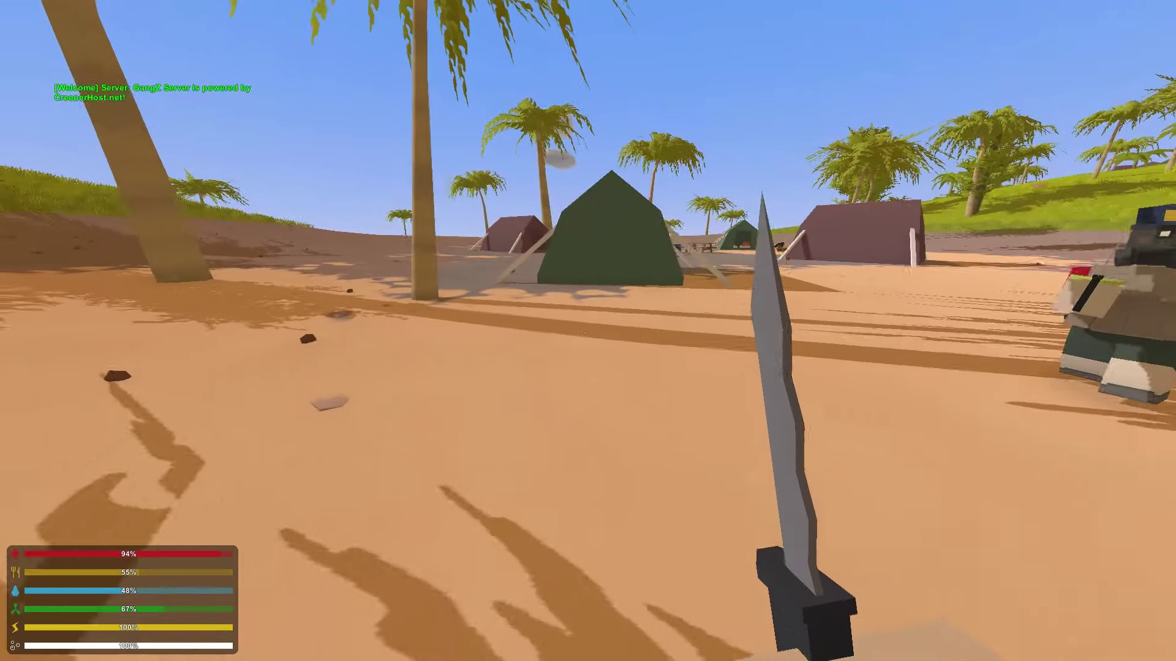
{"action": "key", "text": "m"}
{"action": "key", "text": "m"}
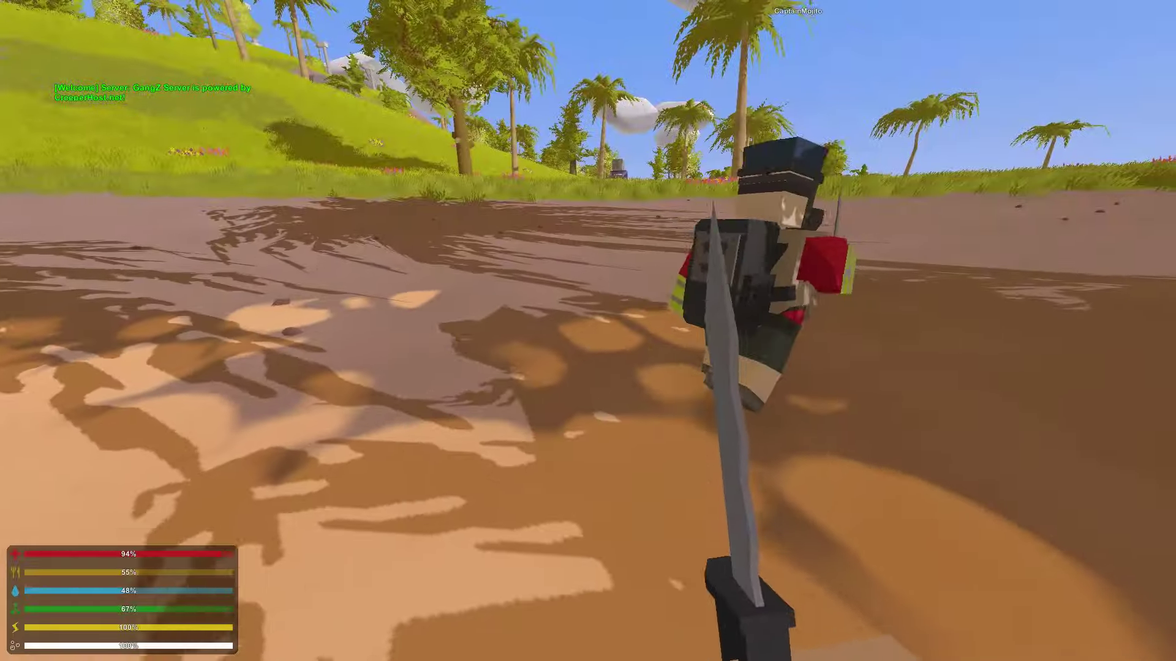
{"action": "key", "text": "w"}
{"action": "key", "text": "w"}
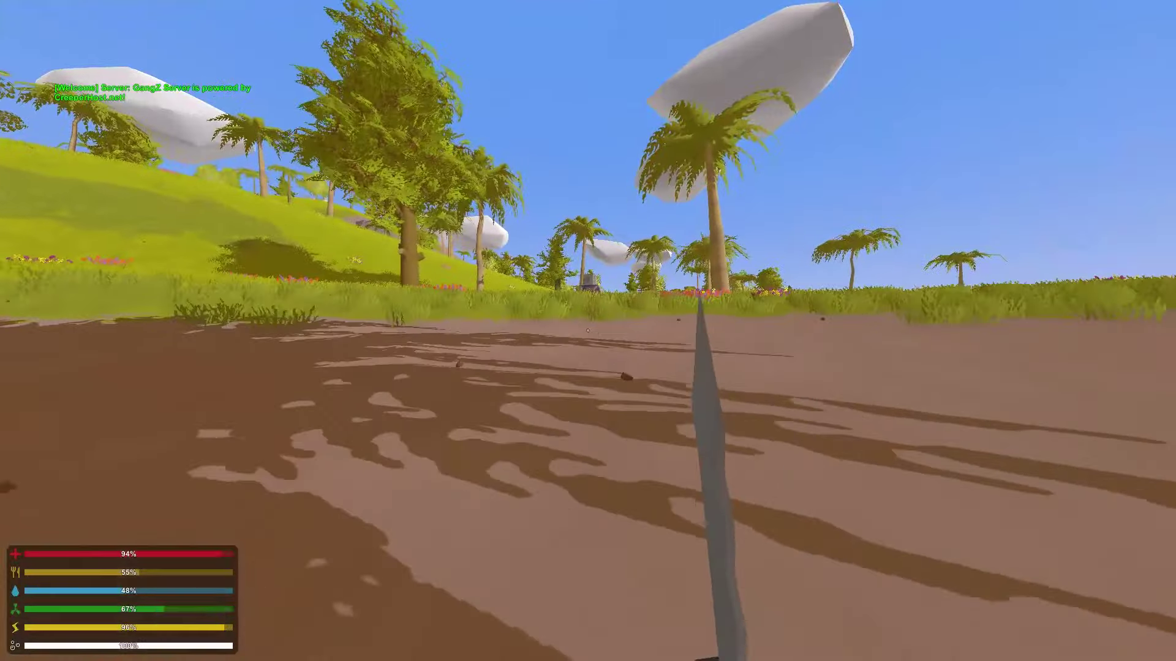
{"action": "key", "text": "w"}
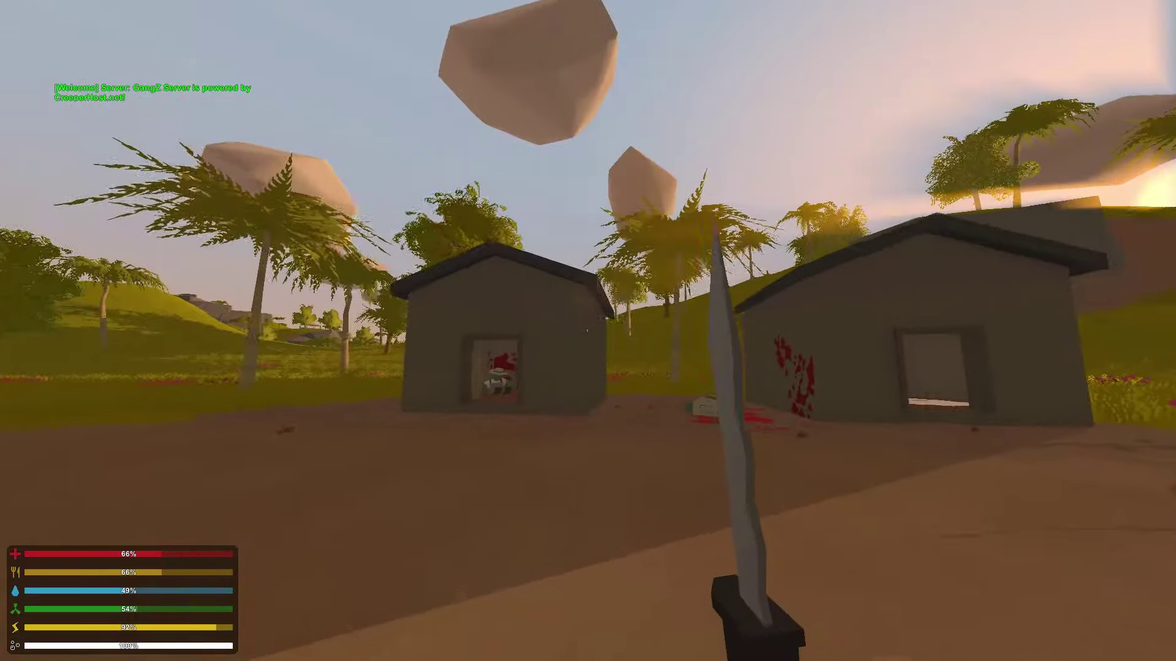
Step: Check the island map on the way to the farm and pick up the ammunition box
{"action": "key", "text": "m"}
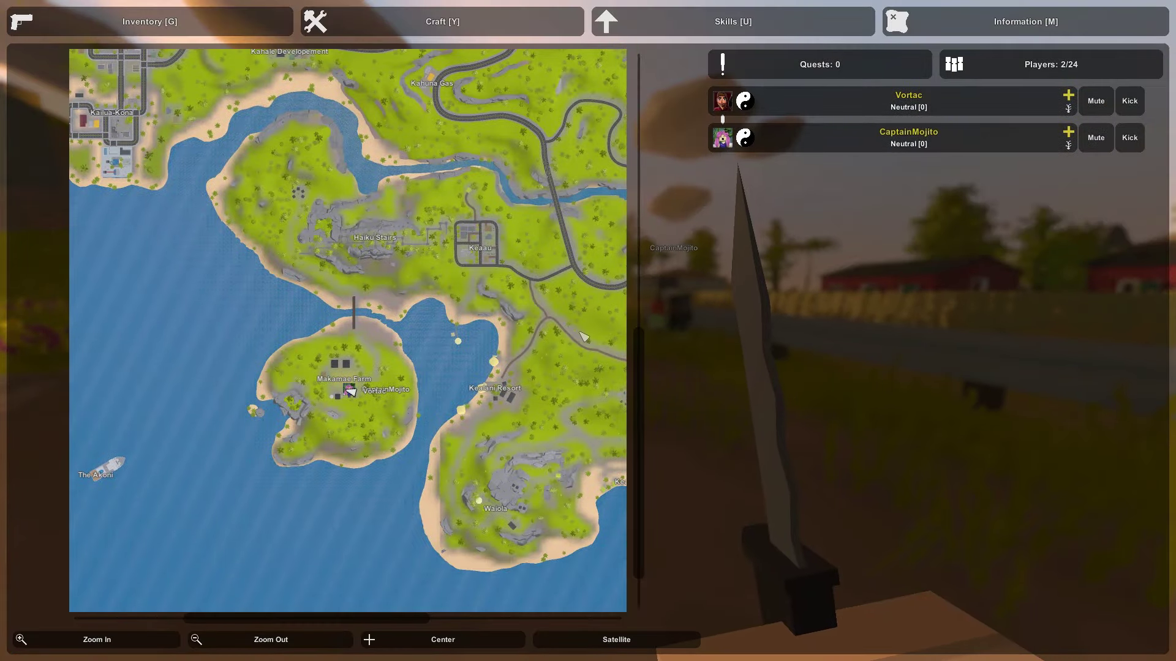
{"action": "key", "text": "Escape"}
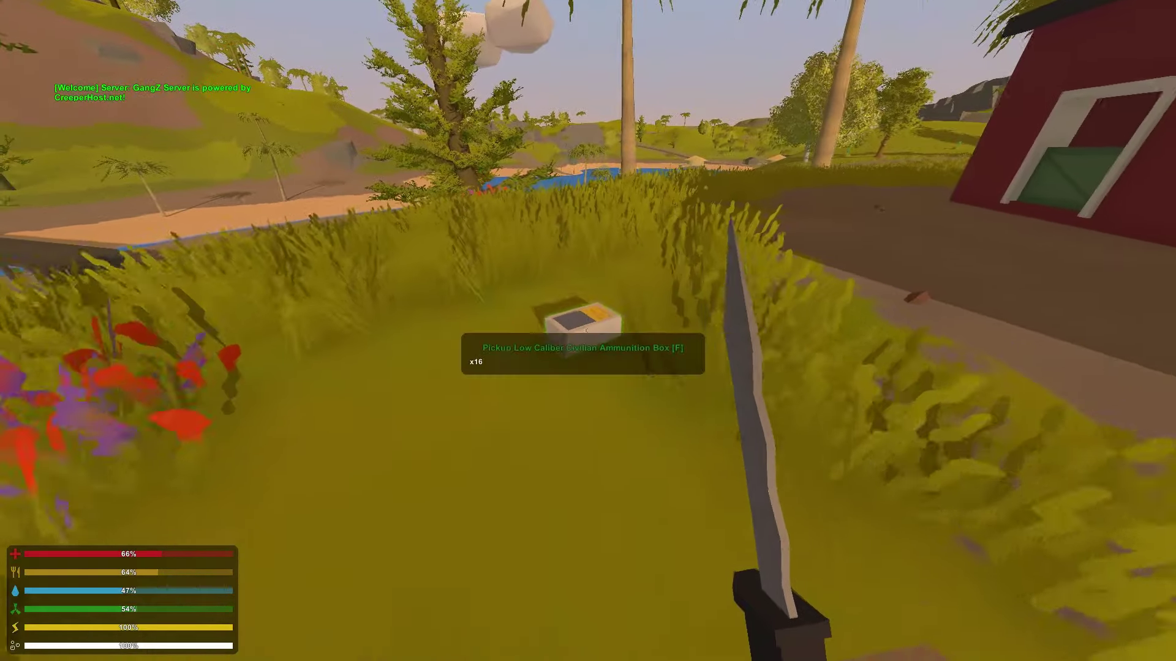
{"action": "key", "text": "f"}
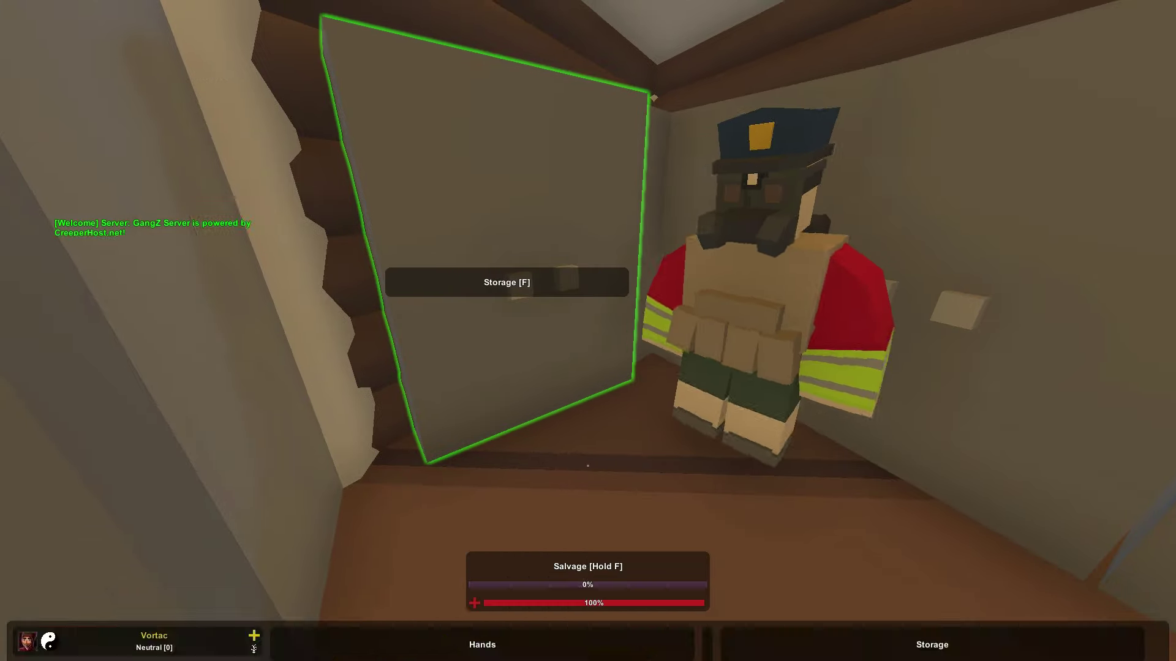
Step: Open and close the cabin storage locker, then review the inventory beside the other player
{"action": "key", "text": "f"}
{"action": "key", "text": "Escape"}
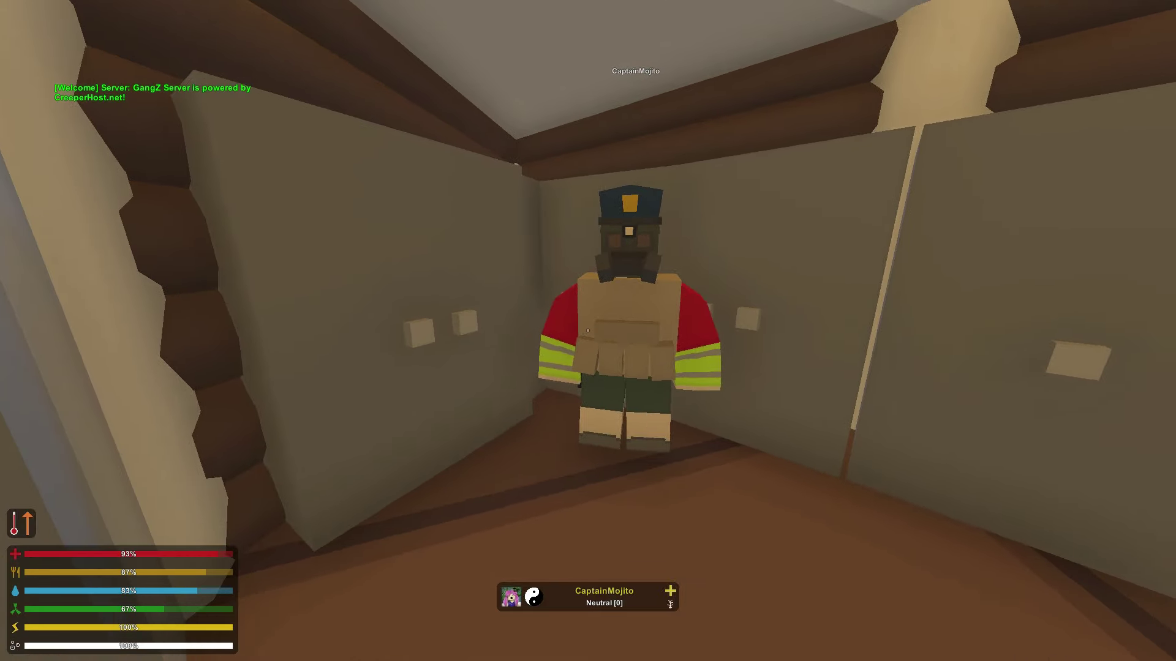
{"action": "key", "text": "g"}
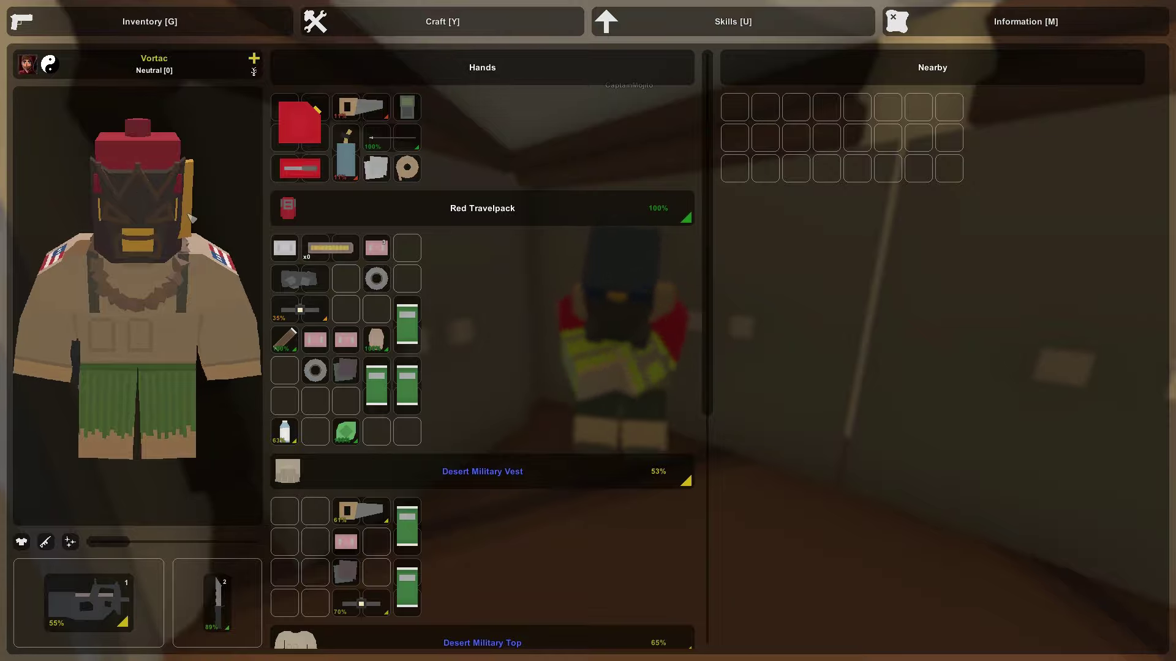
{"action": "key", "text": "g"}
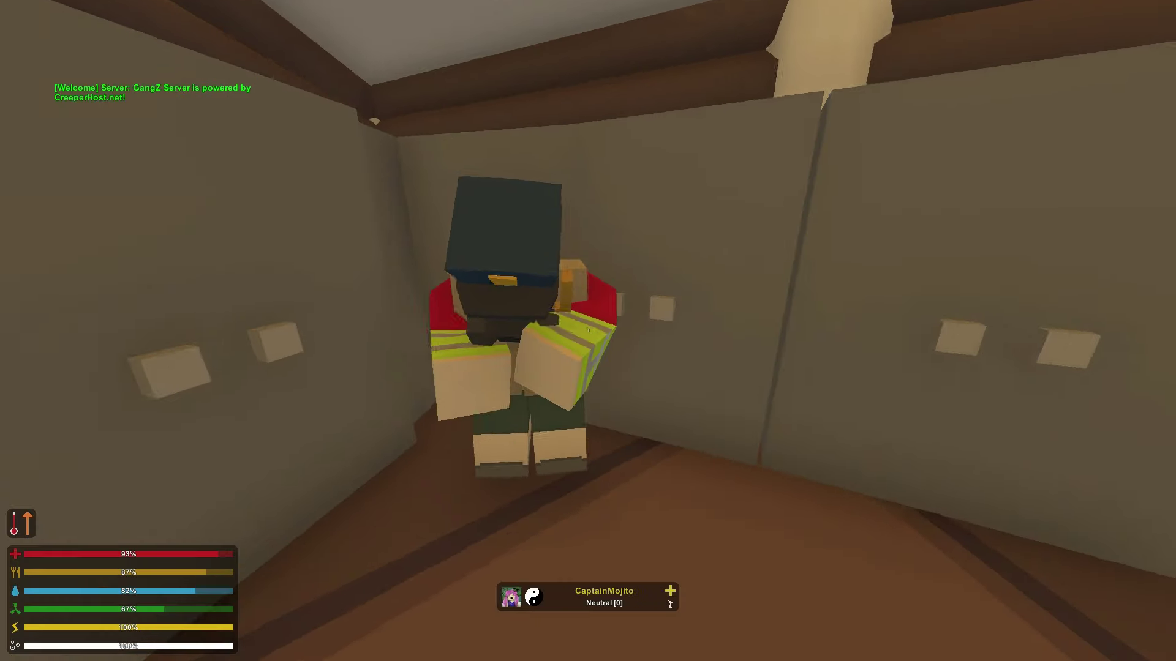
{"action": "key", "text": "w"}
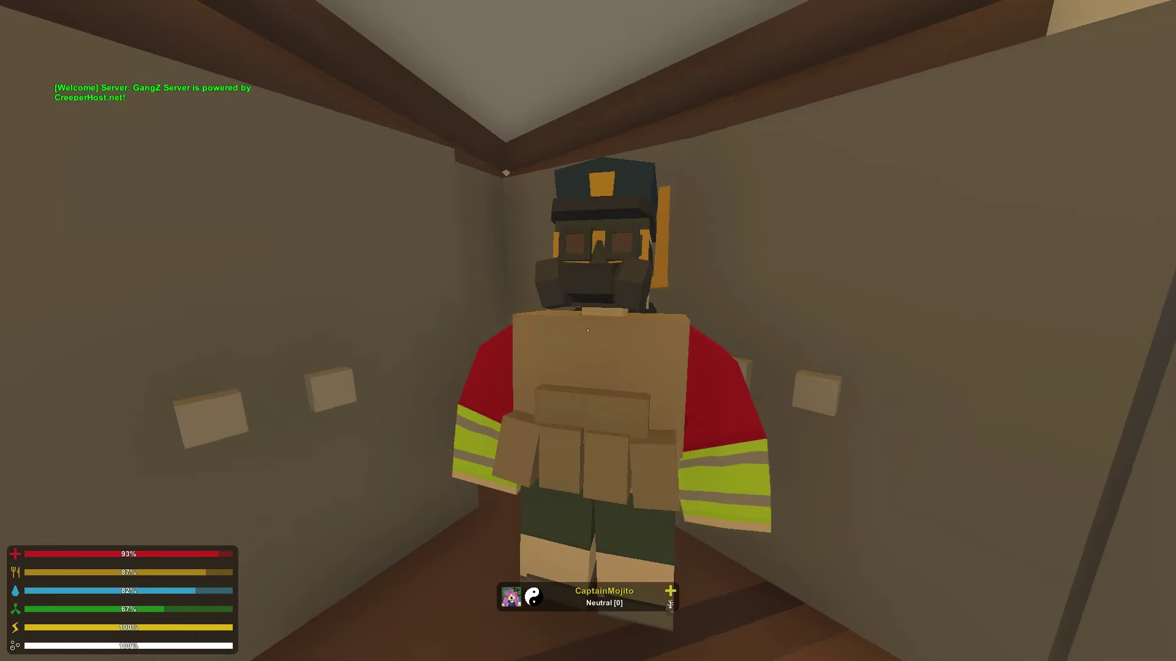
{"action": "key", "text": "g"}
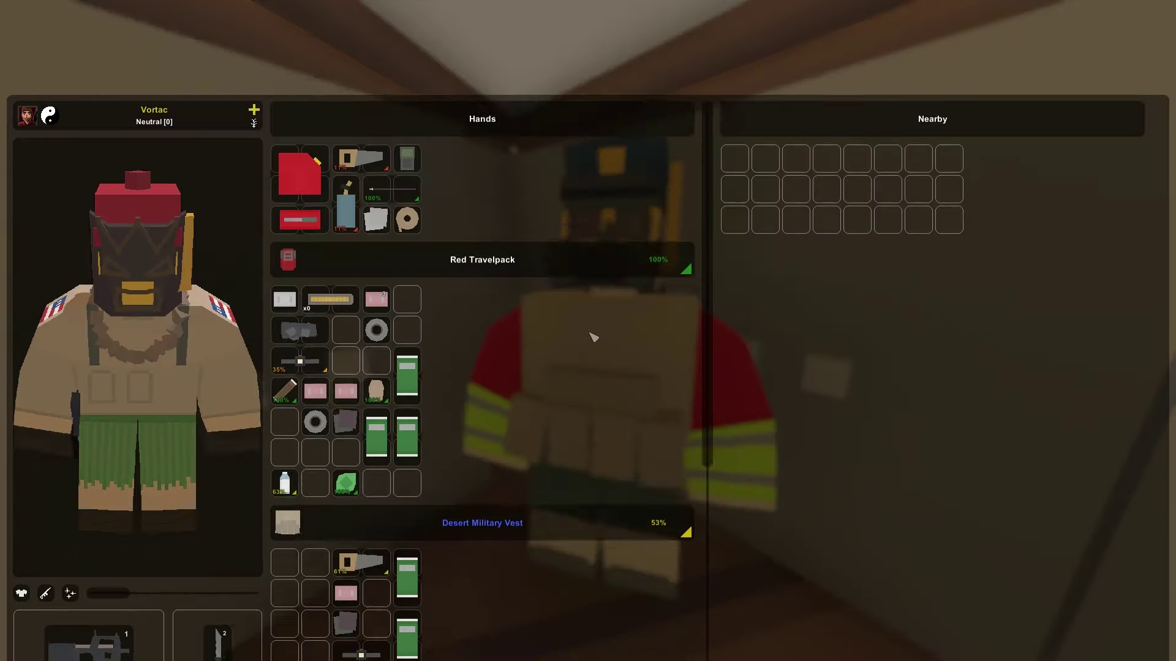
{"action": "scroll", "coordinate": [367, 444], "scroll_direction": "down", "scroll_amount": 5}
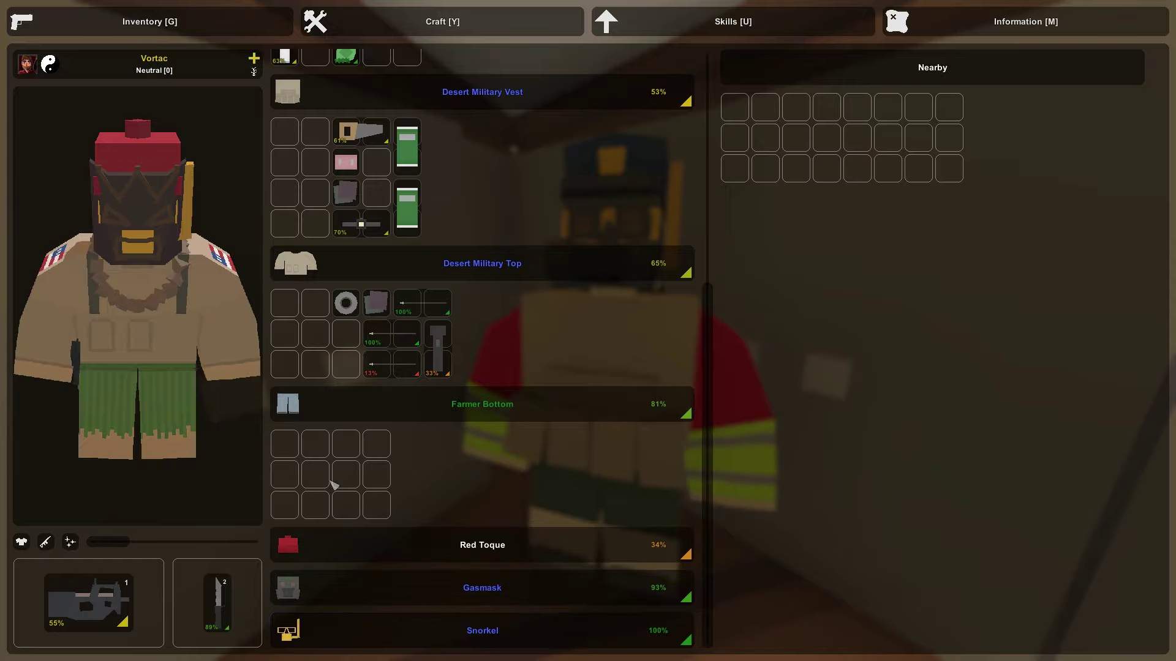
{"action": "scroll", "coordinate": [500, 431], "scroll_direction": "up", "scroll_amount": 5}
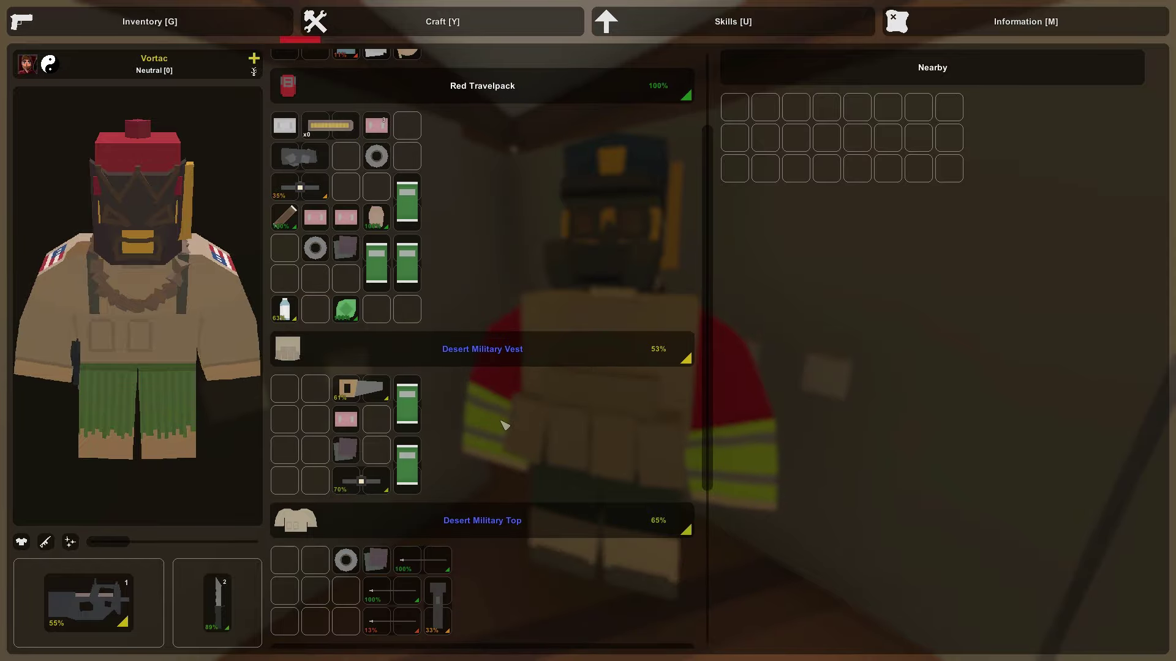
{"action": "scroll", "coordinate": [515, 418], "scroll_direction": "down", "scroll_amount": 2}
{"action": "scroll", "coordinate": [529, 405], "scroll_direction": "up", "scroll_amount": 3}
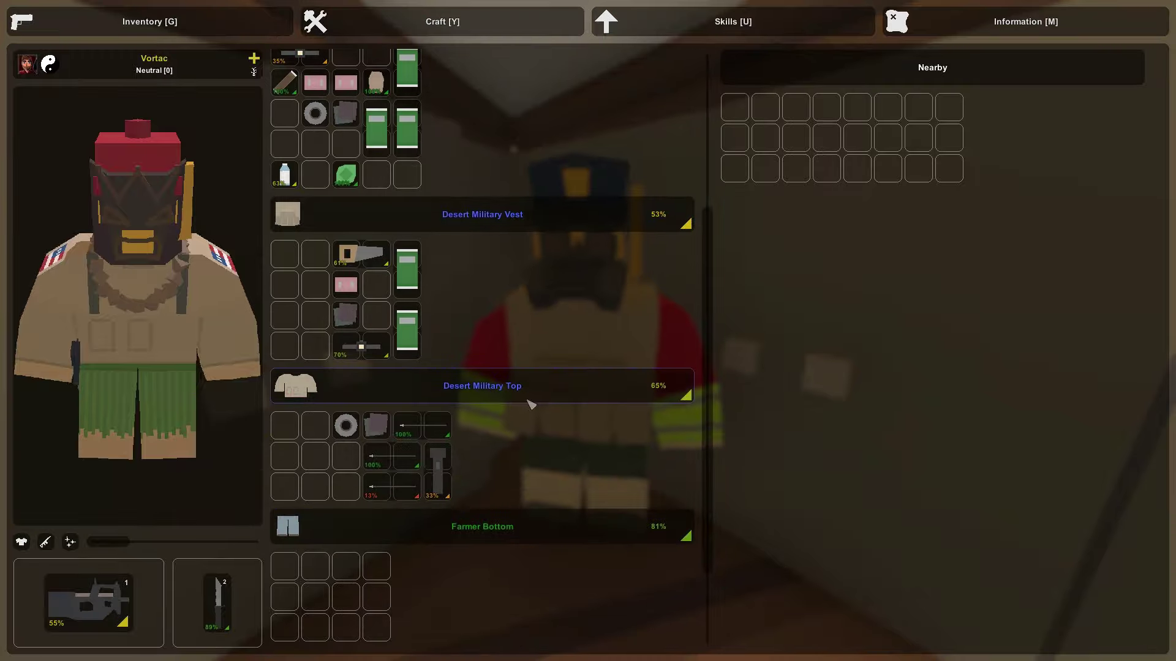
{"action": "scroll", "coordinate": [529, 404], "scroll_direction": "down", "scroll_amount": 5}
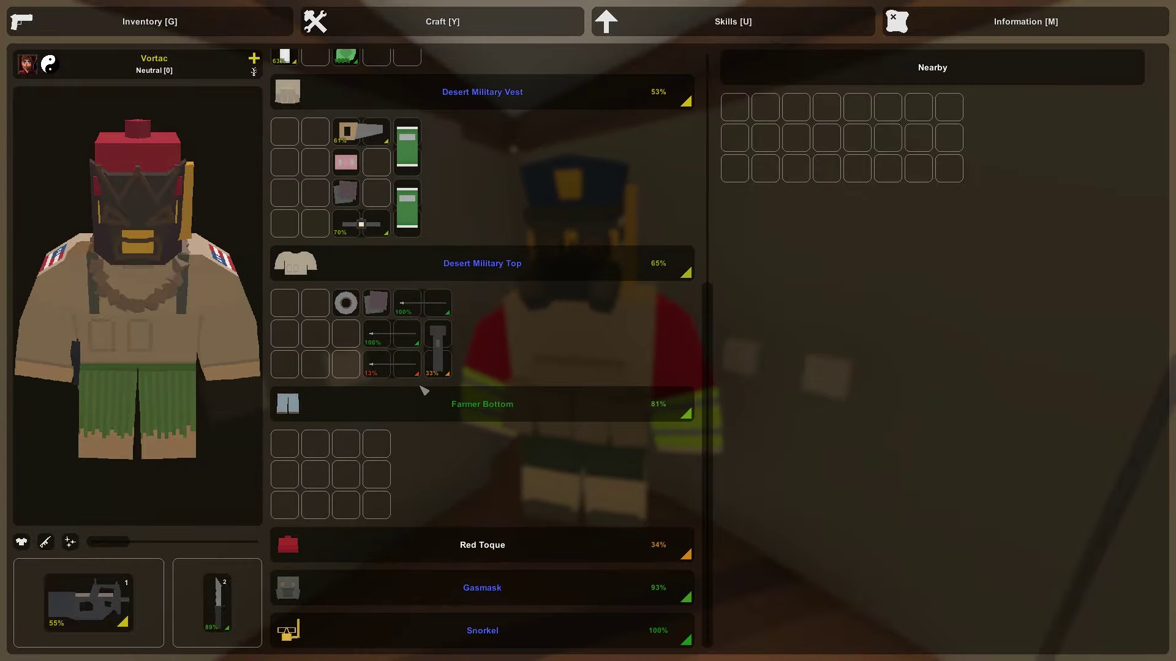
{"action": "key", "text": "g"}
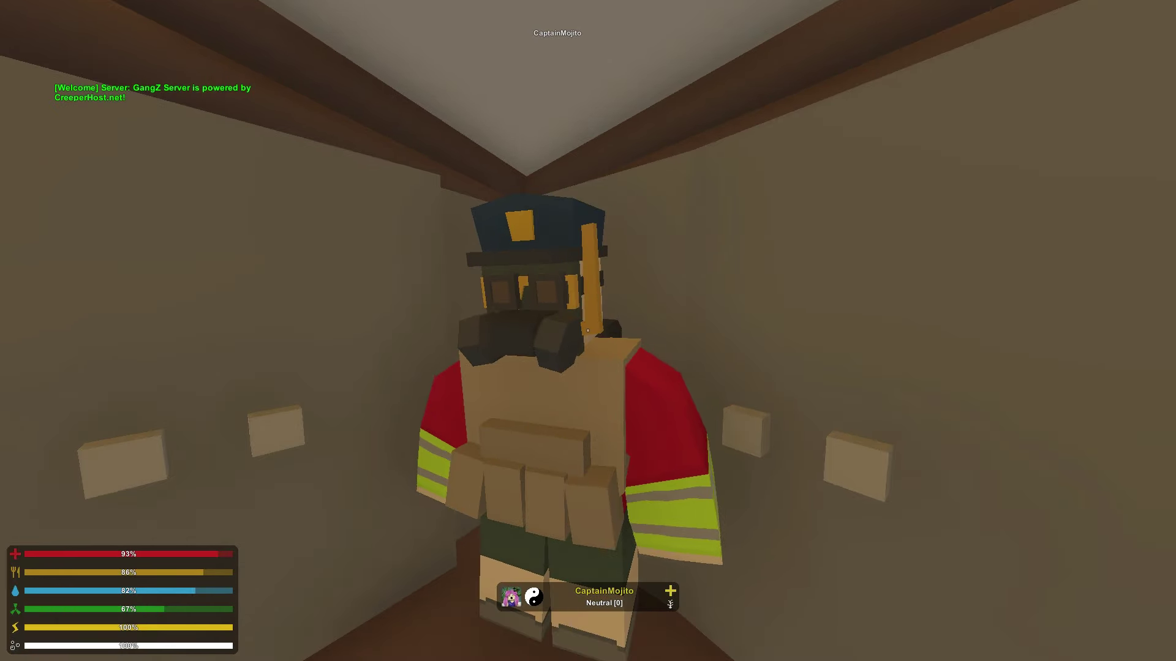
Step: Check the skill levels, the inventory, and the map with the player list
{"action": "key", "text": "u"}
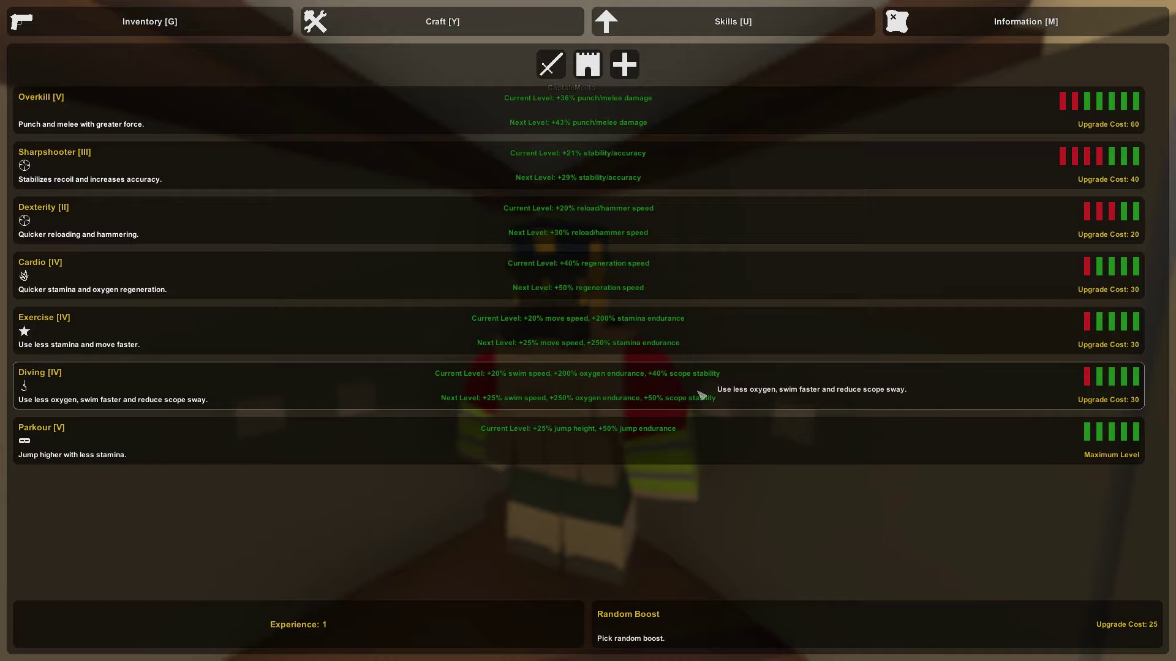
{"action": "key", "text": "Escape"}
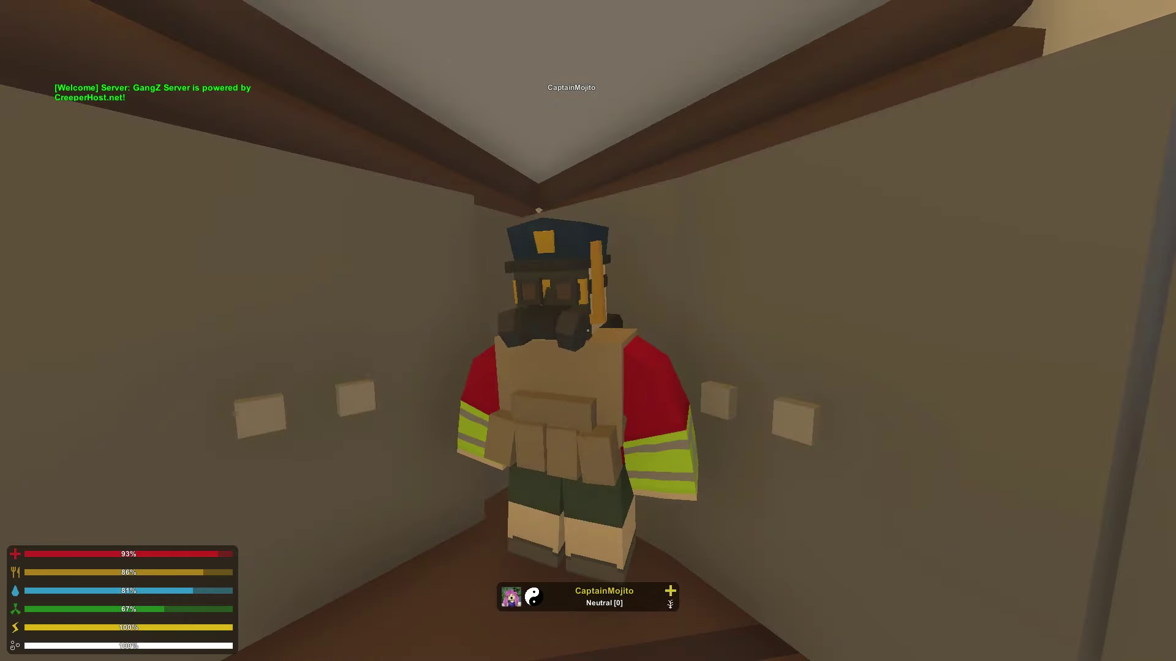
{"action": "key", "text": "u"}
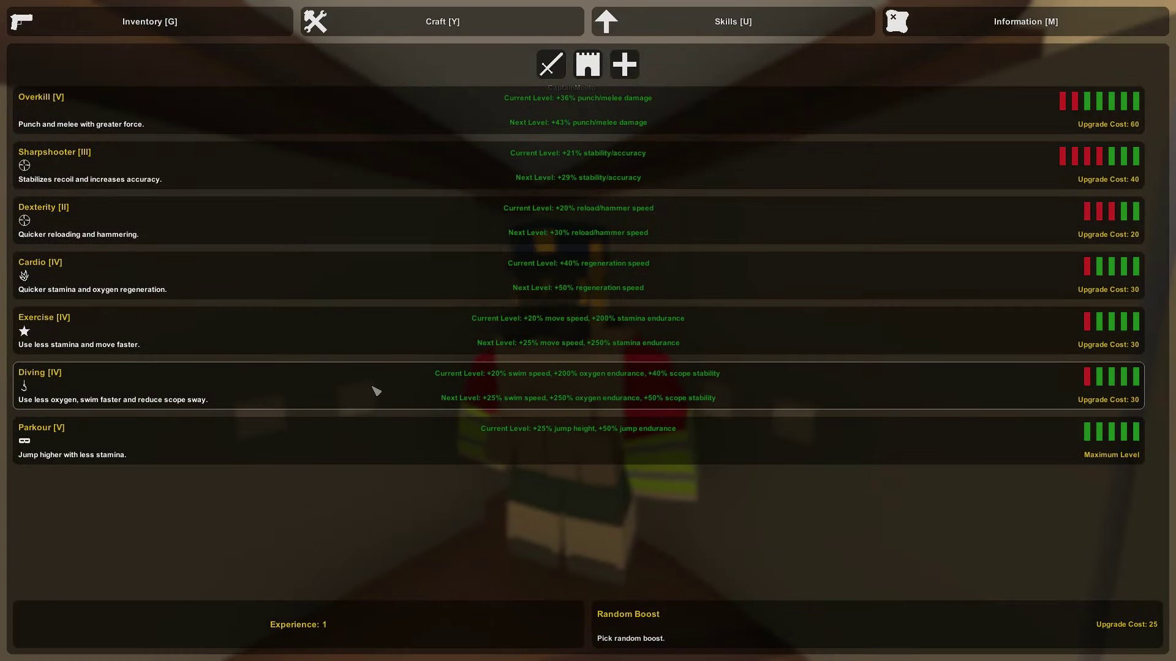
{"action": "key", "text": "Escape"}
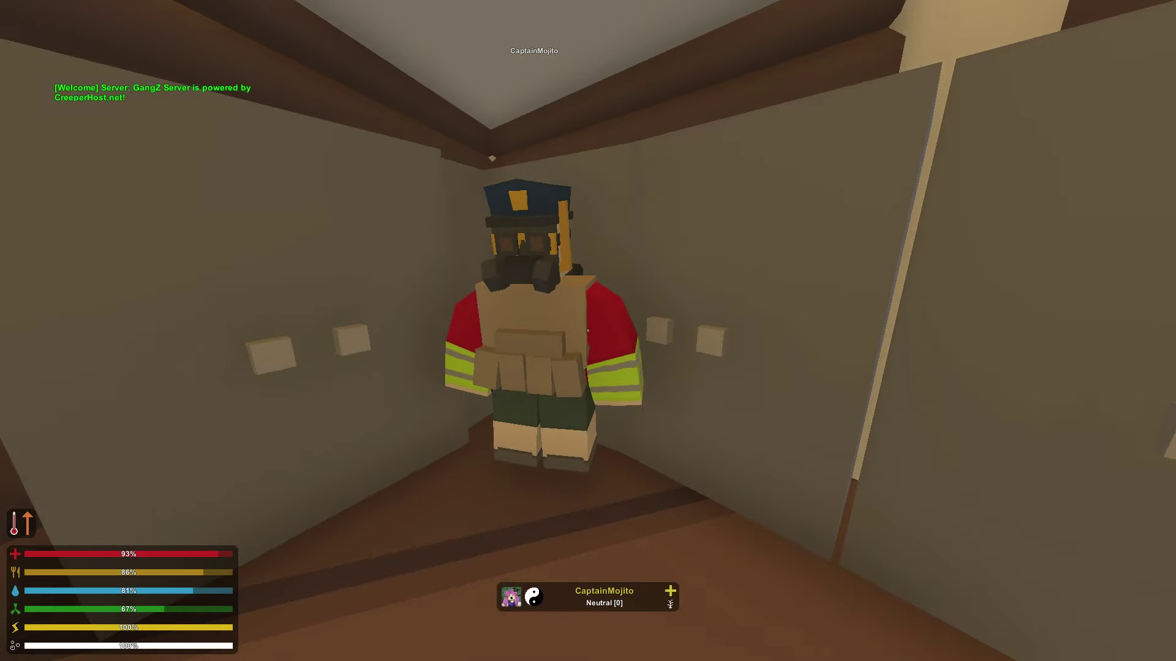
{"action": "key", "text": "g"}
{"action": "scroll", "coordinate": [476, 226], "scroll_direction": "up", "scroll_amount": 3}
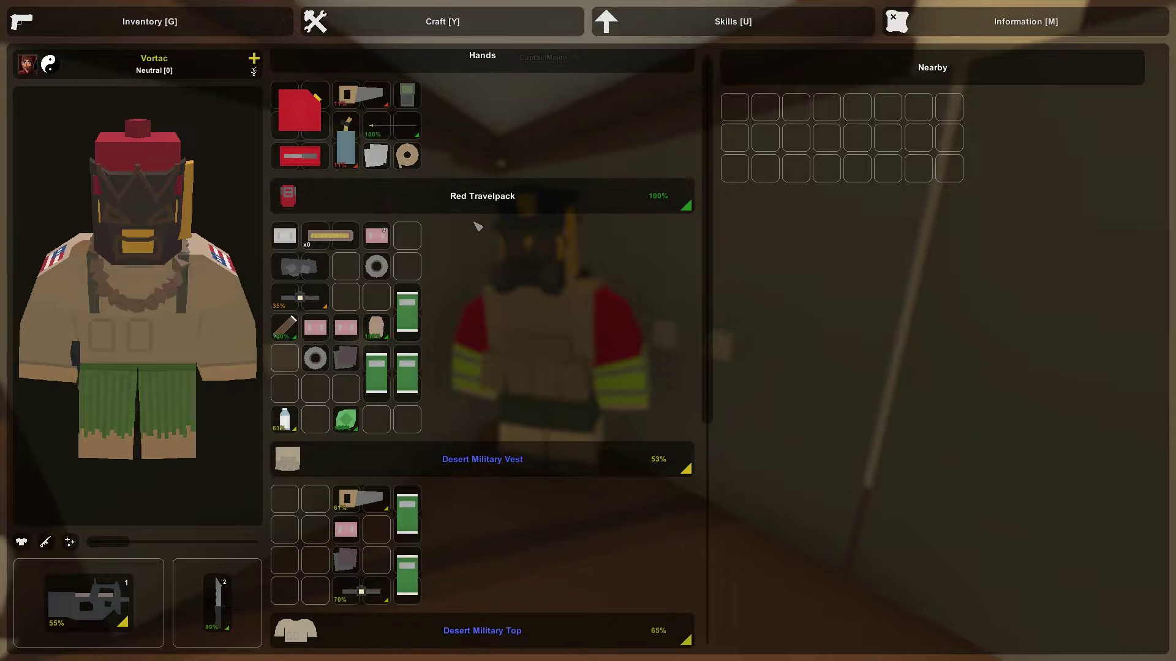
{"action": "key", "text": "g"}
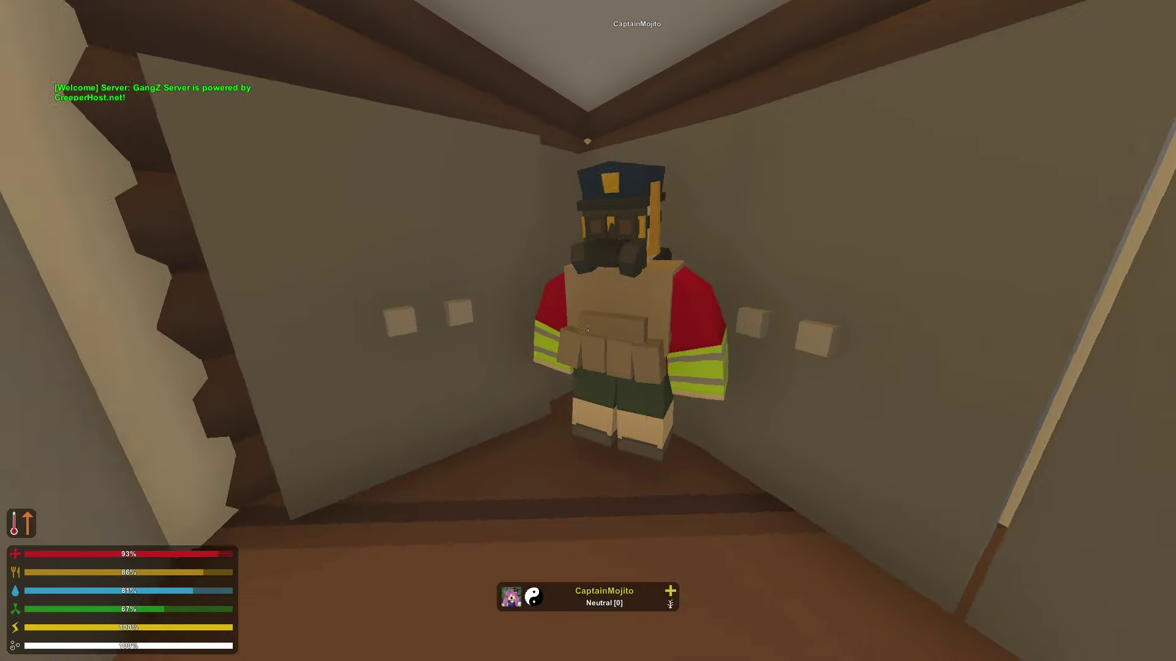
{"action": "key", "text": "m"}
{"action": "key", "text": "m"}
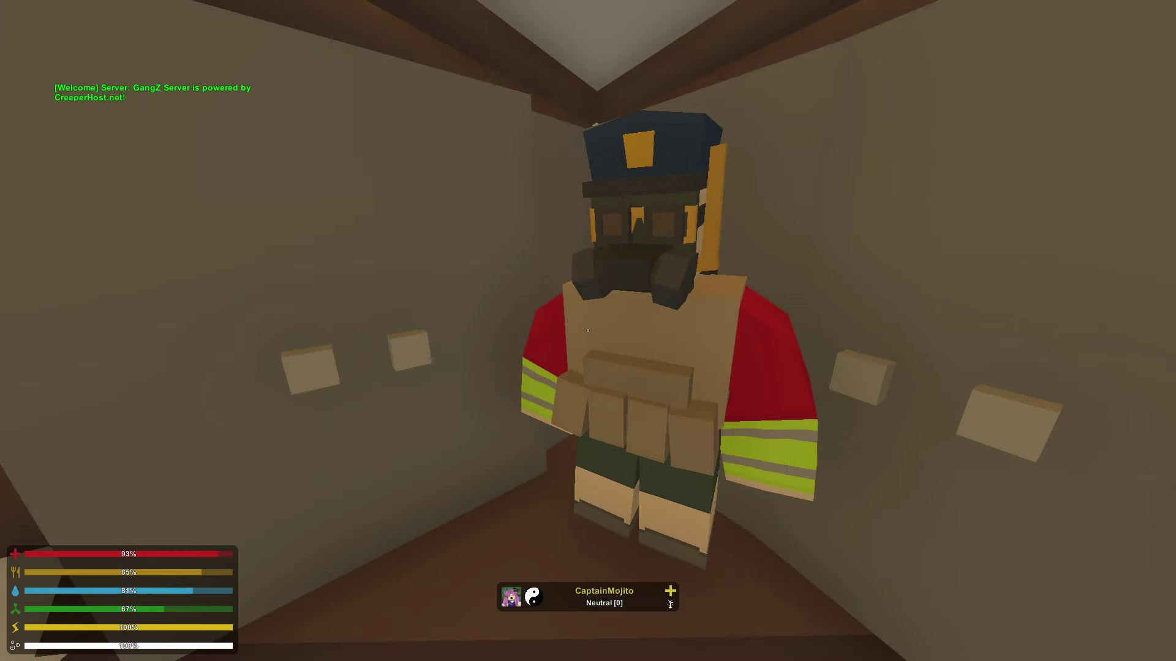
{"action": "key", "text": "g"}
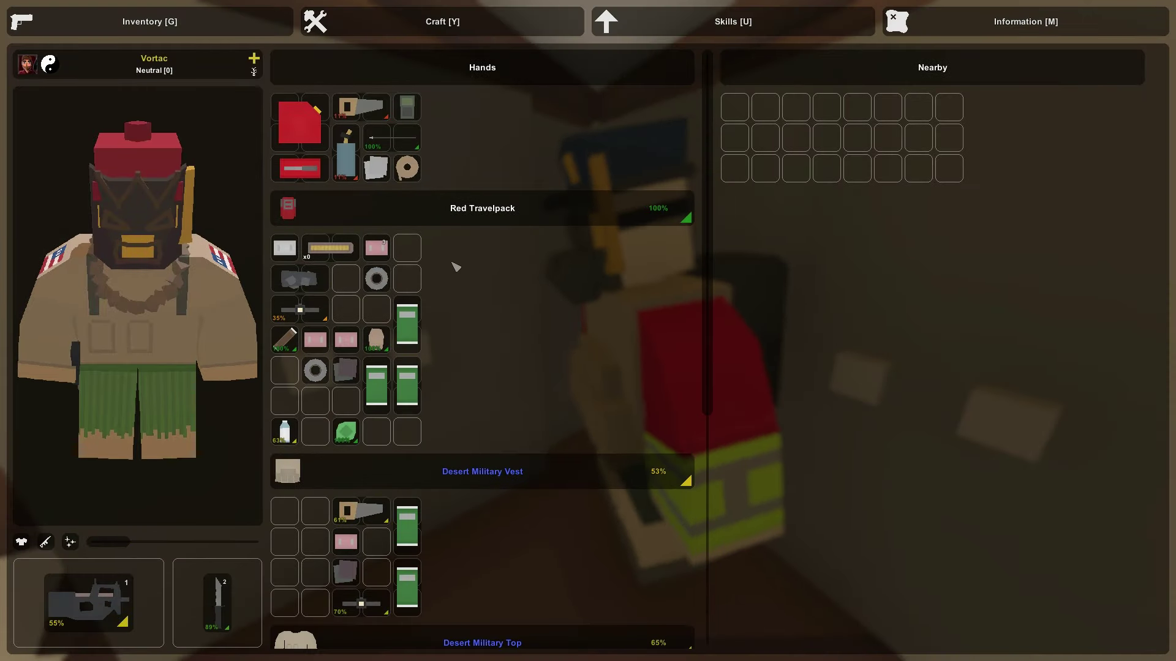
{"action": "scroll", "coordinate": [486, 276], "scroll_direction": "down", "scroll_amount": 3}
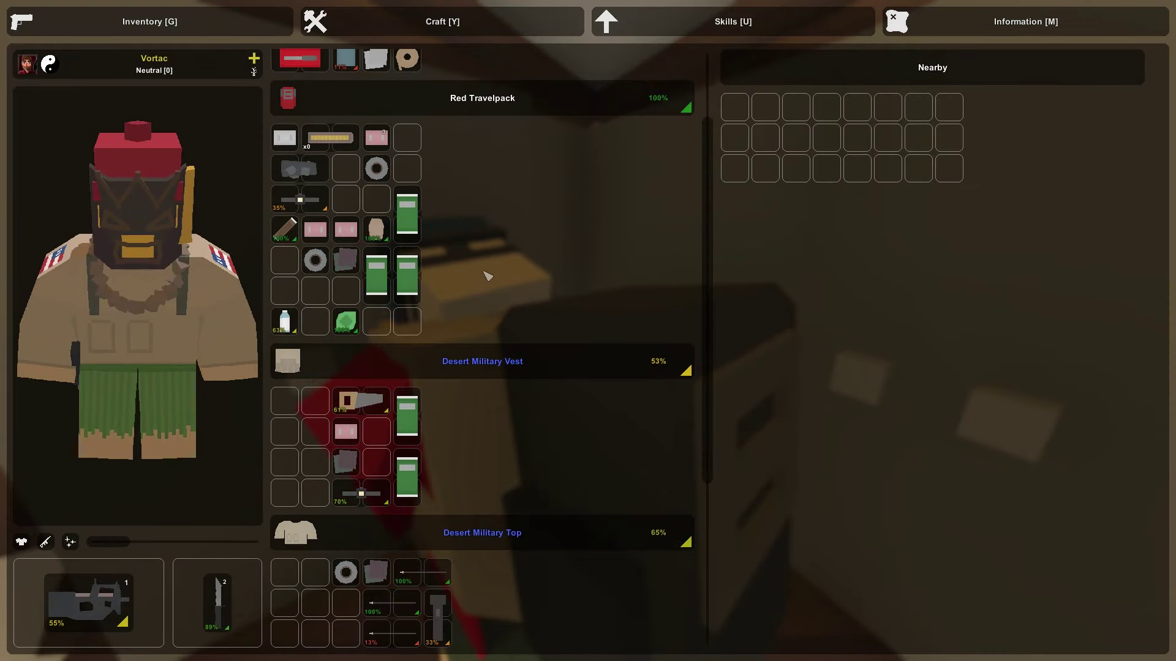
{"action": "scroll", "coordinate": [487, 275], "scroll_direction": "down", "scroll_amount": 3}
{"action": "scroll", "coordinate": [487, 275], "scroll_direction": "down", "scroll_amount": 1}
{"action": "scroll", "coordinate": [485, 286], "scroll_direction": "up", "scroll_amount": 8}
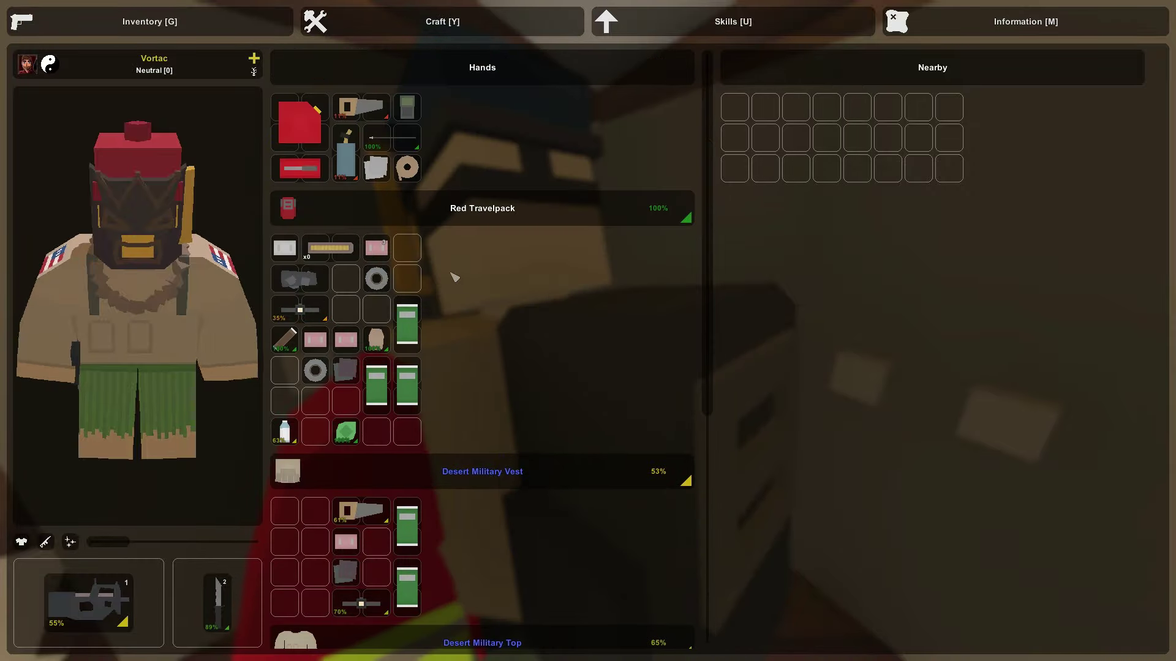
{"action": "key", "text": "g"}
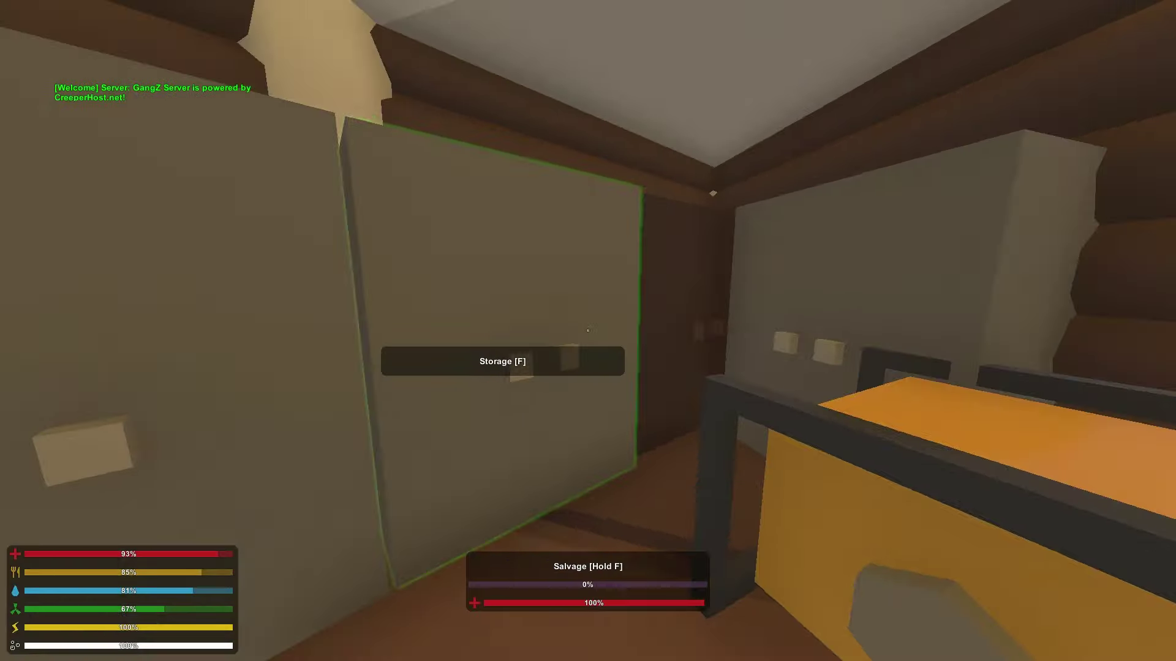
Step: Open the door and walk through the cabin rooms to the other player
{"action": "key", "text": "f"}
{"action": "key", "text": "w"}
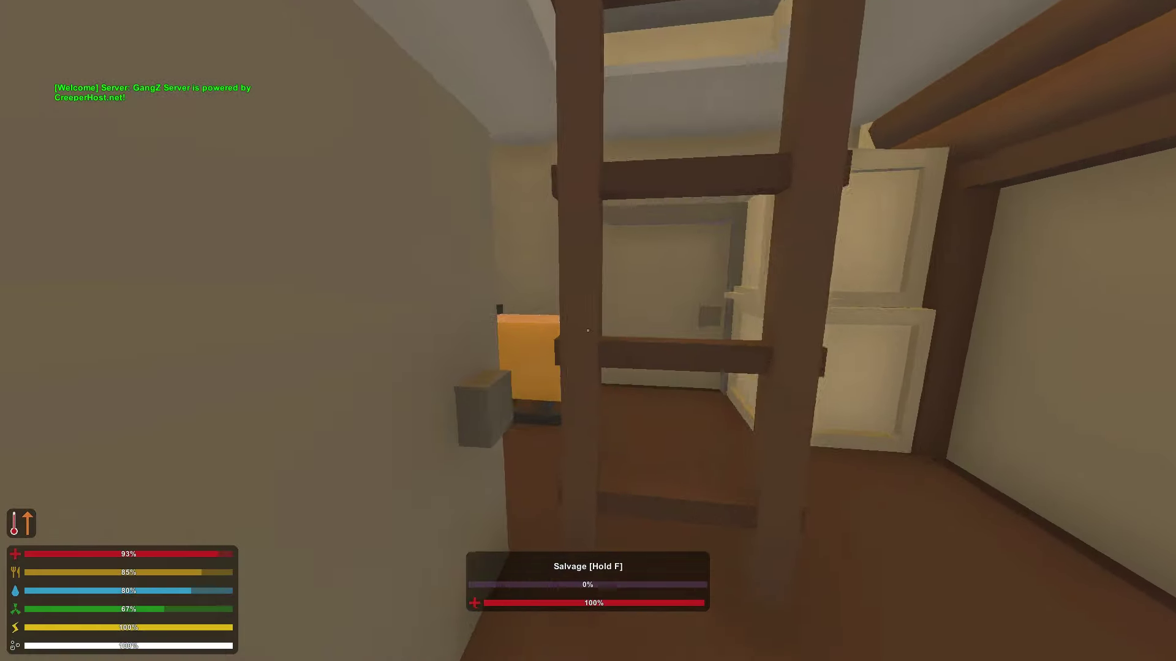
{"action": "key", "text": "w"}
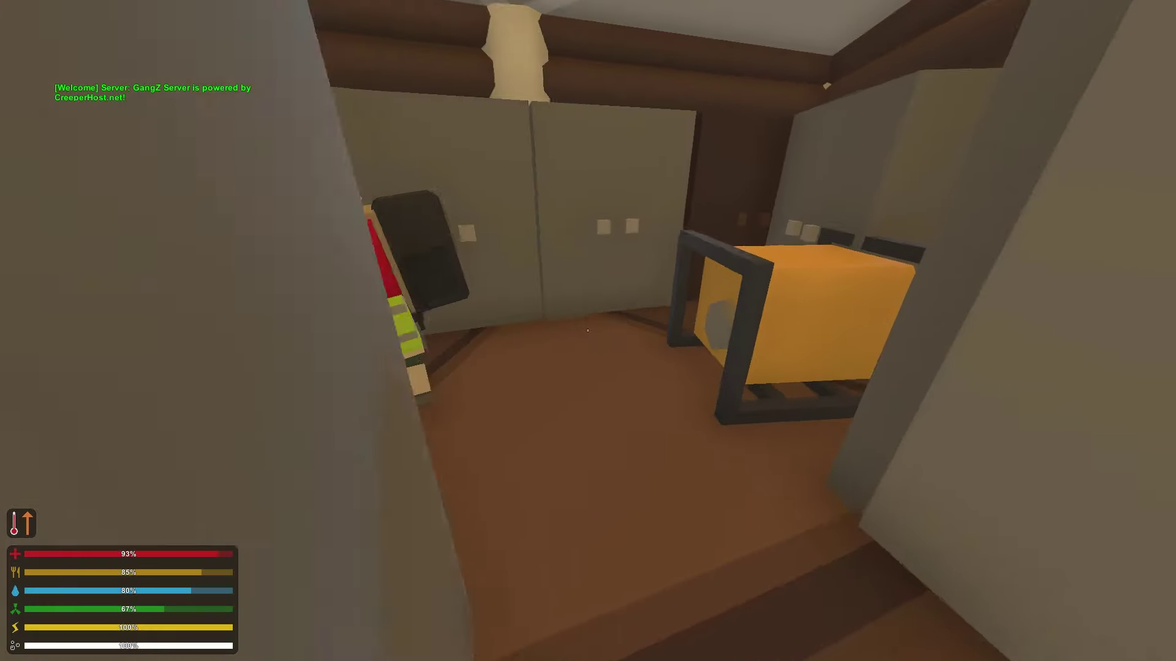
{"action": "key", "text": "w"}
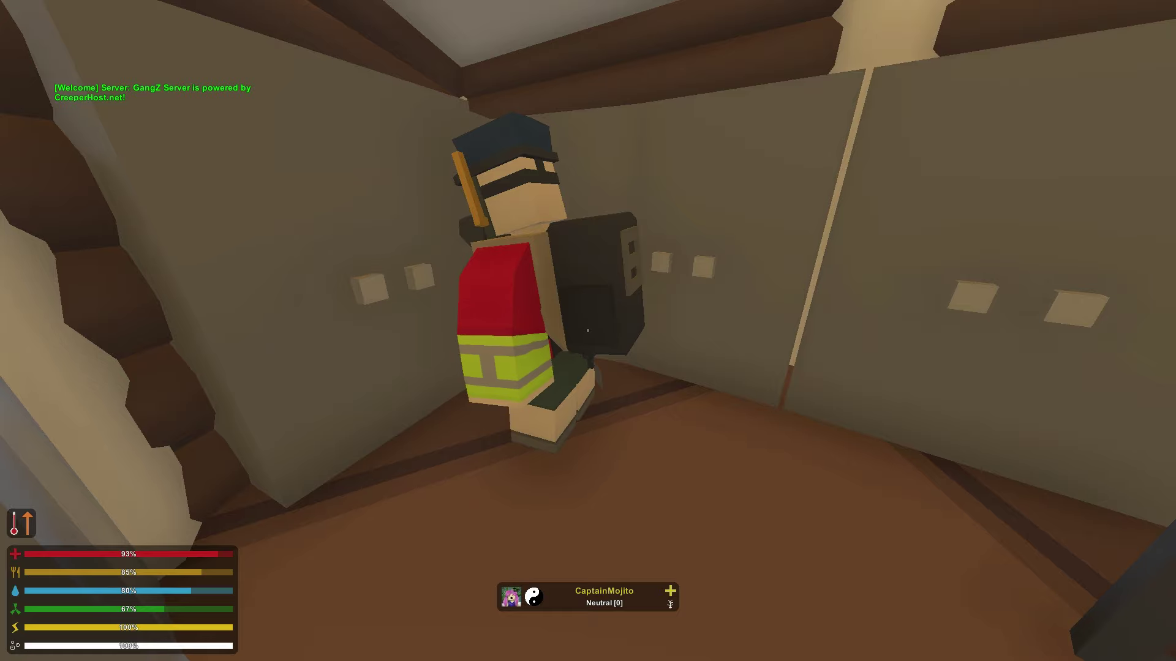
Step: Craft a Metal Sheet from Metal Scrap in the supplies blueprints, then bring up the flashlight's options
{"action": "key", "text": "m"}
{"action": "key", "text": "m"}
{"action": "key", "text": "m"}
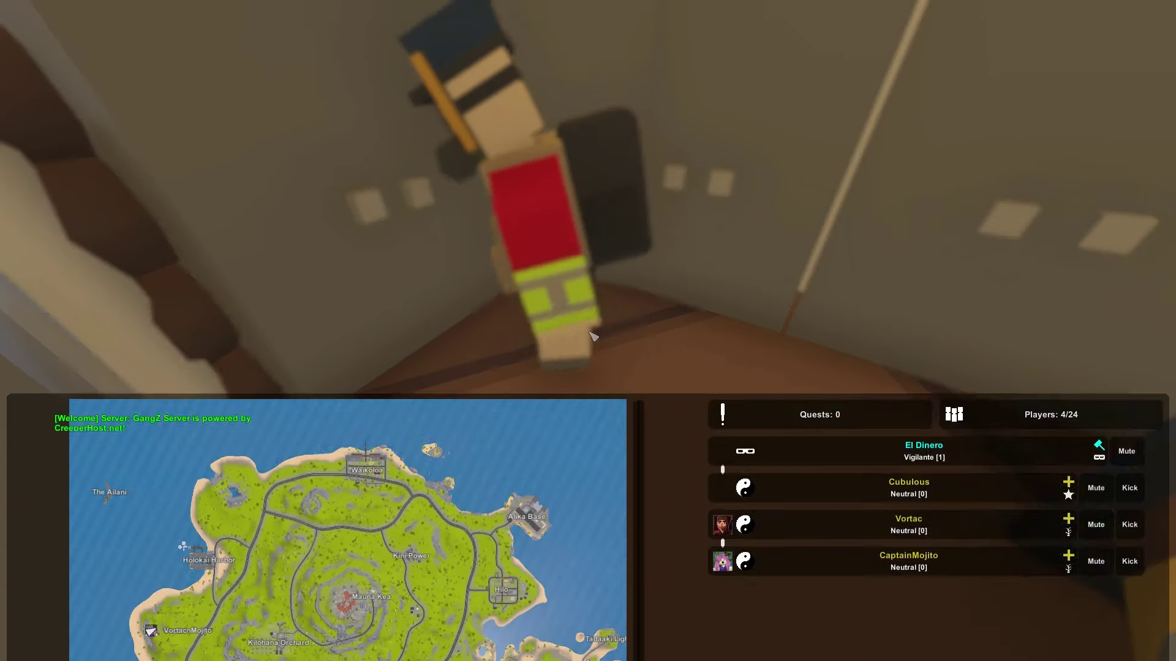
{"action": "left_click", "coordinate": [505, 21]}
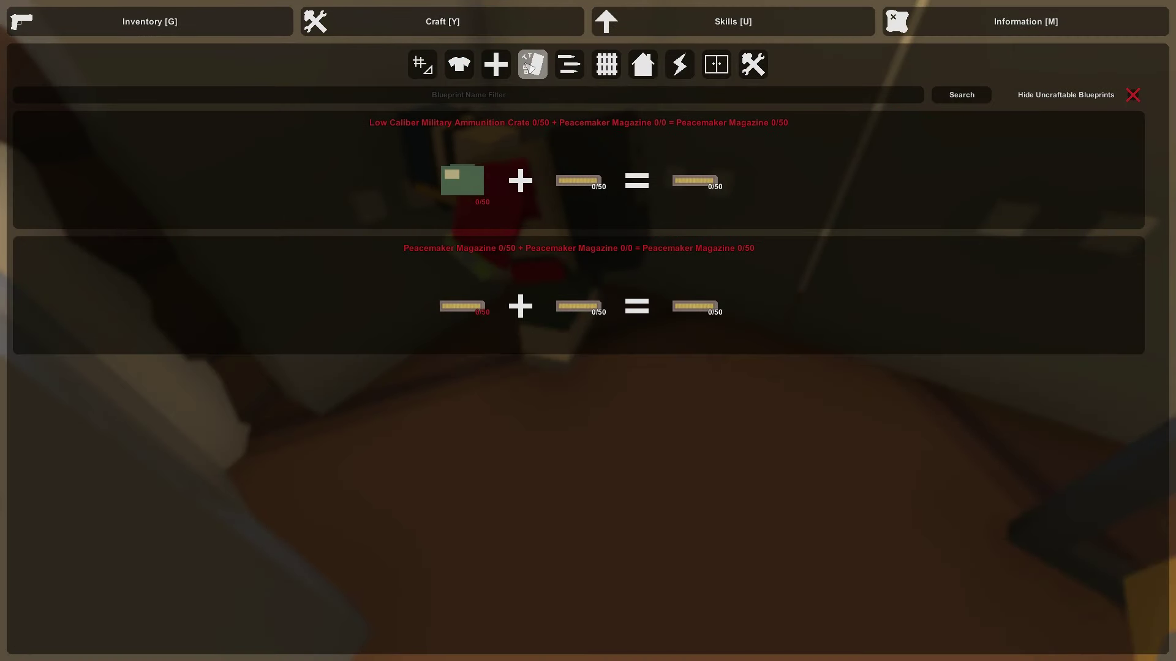
{"action": "left_click", "coordinate": [534, 65]}
{"action": "left_click", "coordinate": [539, 177]}
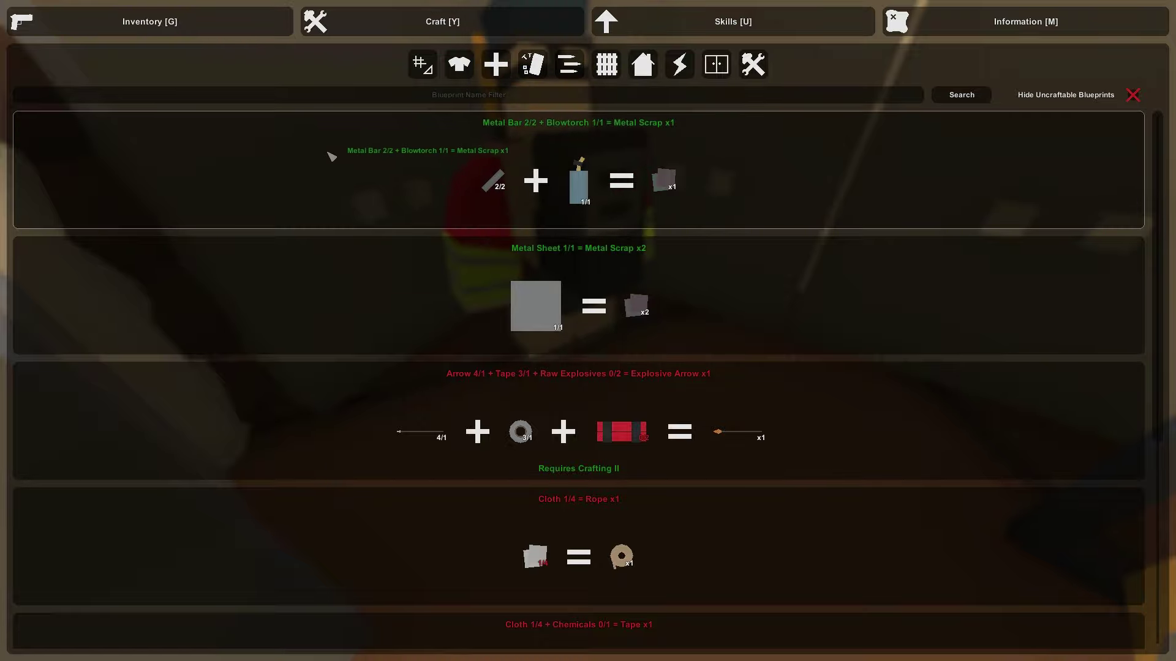
{"action": "left_click", "coordinate": [250, 19]}
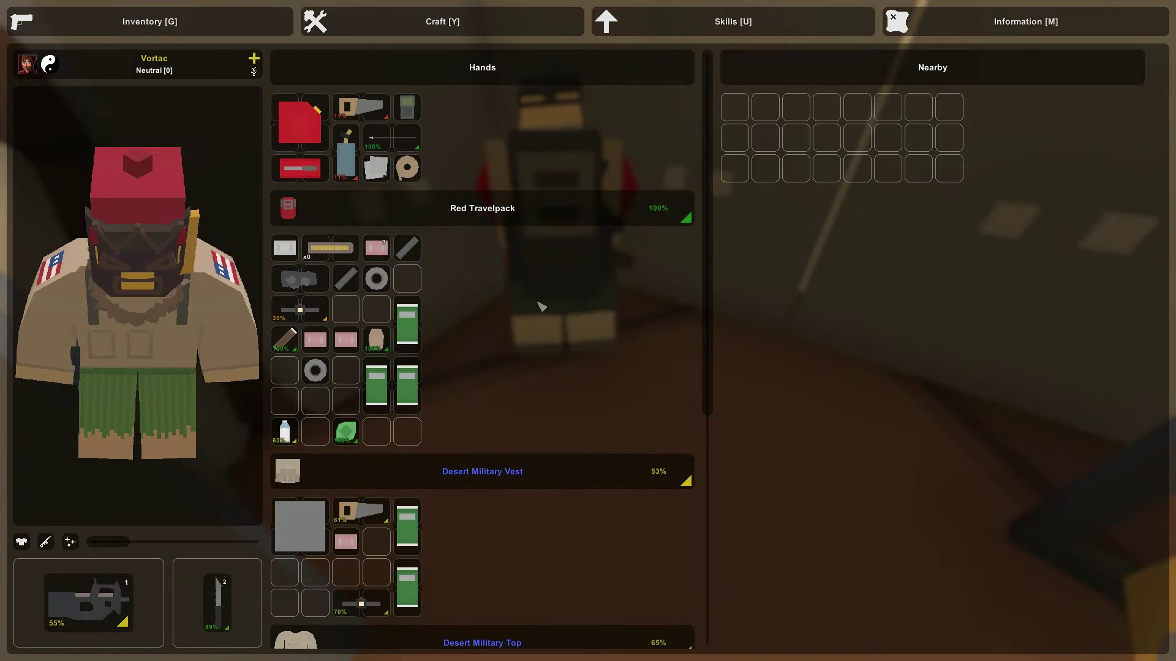
{"action": "scroll", "coordinate": [491, 393], "scroll_direction": "down", "scroll_amount": 3}
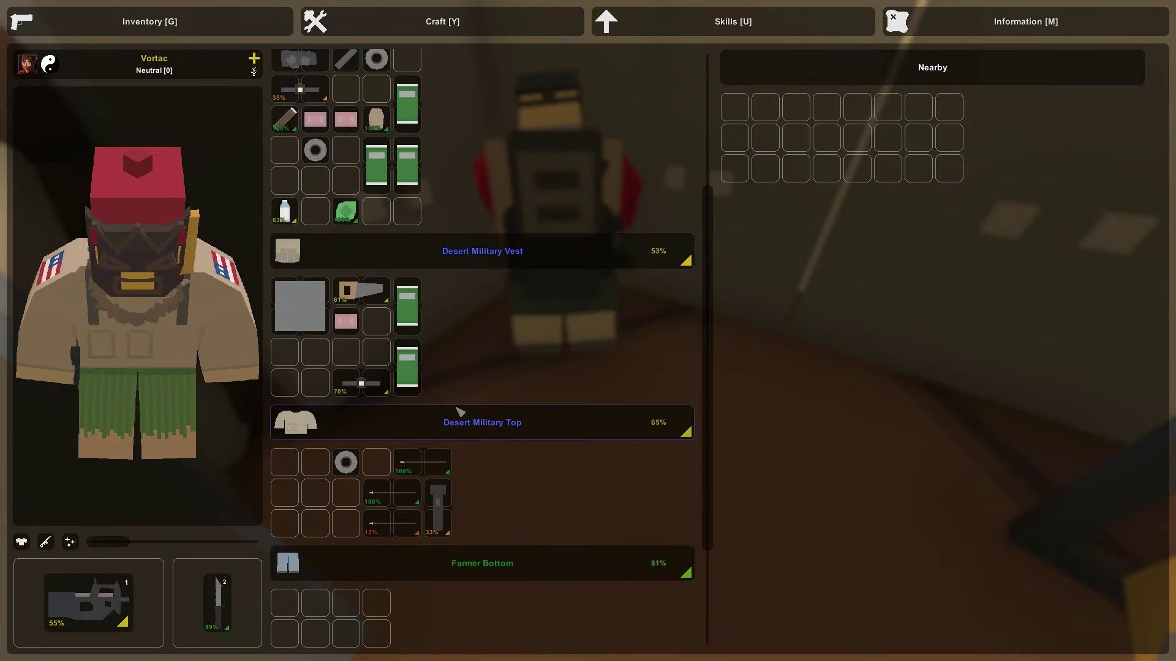
{"action": "right_click", "coordinate": [442, 519]}
Step: Salvage the flashlight, close the inventory, and pass through the vault door
{"action": "left_click", "coordinate": [516, 598]}
{"action": "key", "text": "g"}
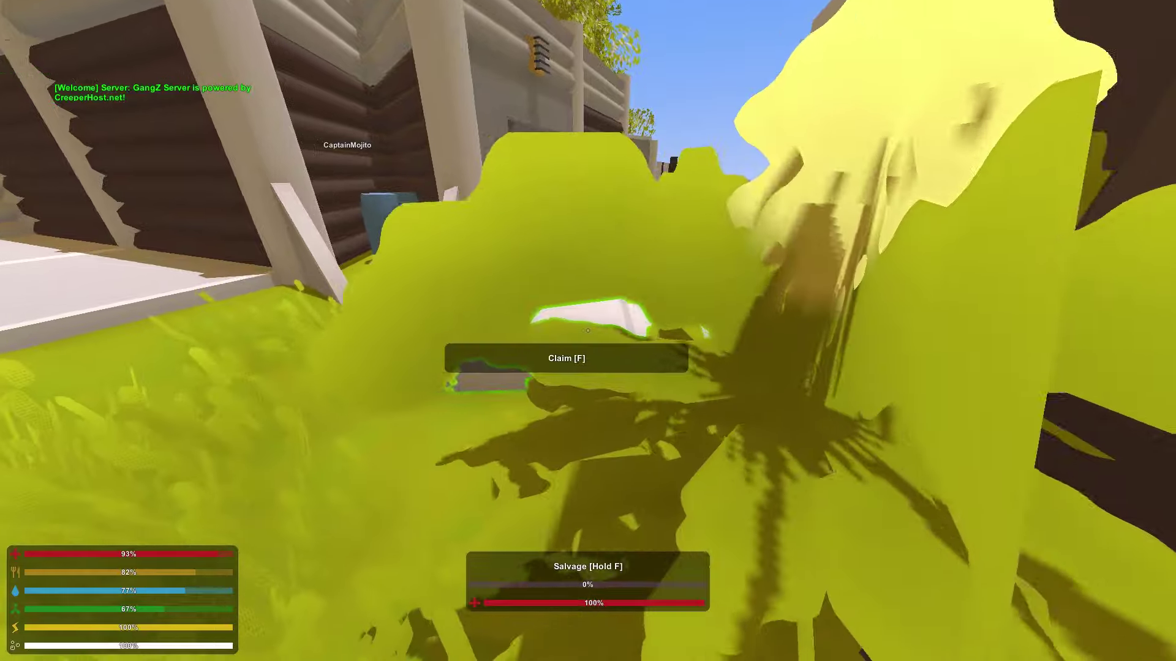
{"action": "key", "text": "w"}
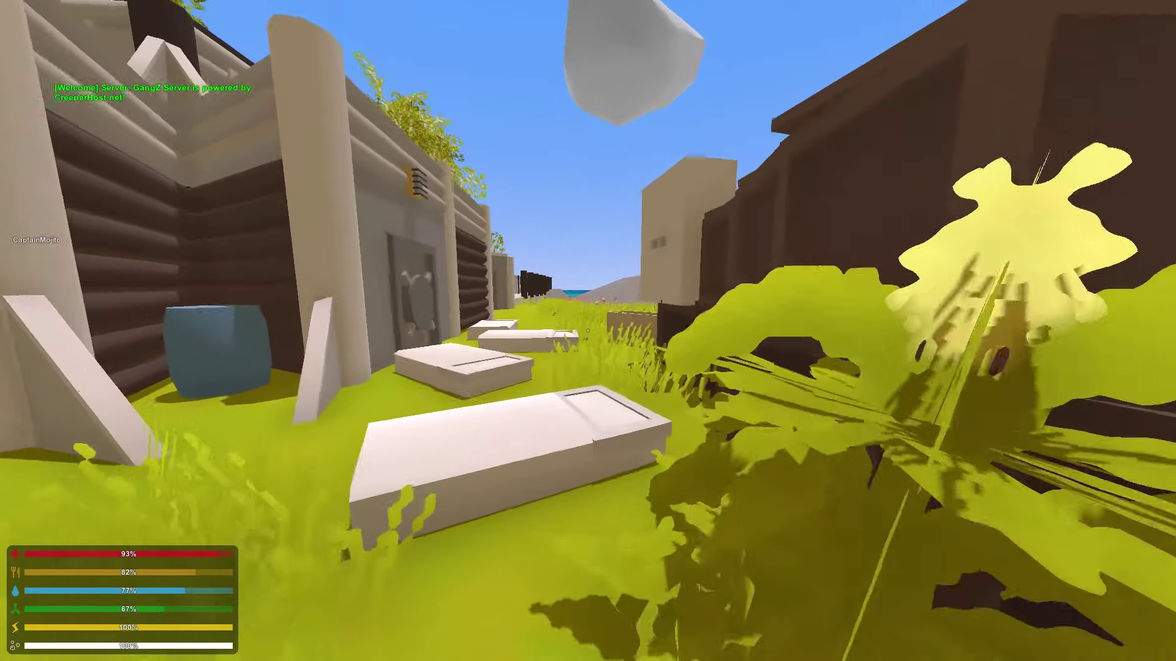
{"action": "key", "text": "w"}
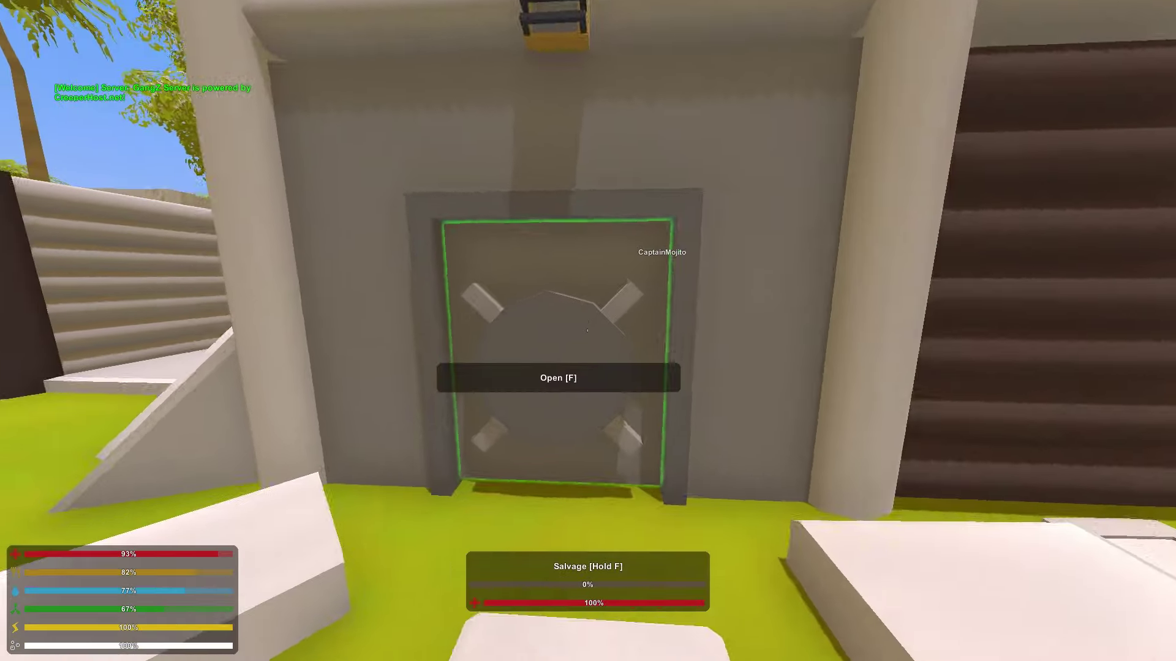
{"action": "key", "text": "f"}
{"action": "key", "text": "w"}
{"action": "key", "text": "w"}
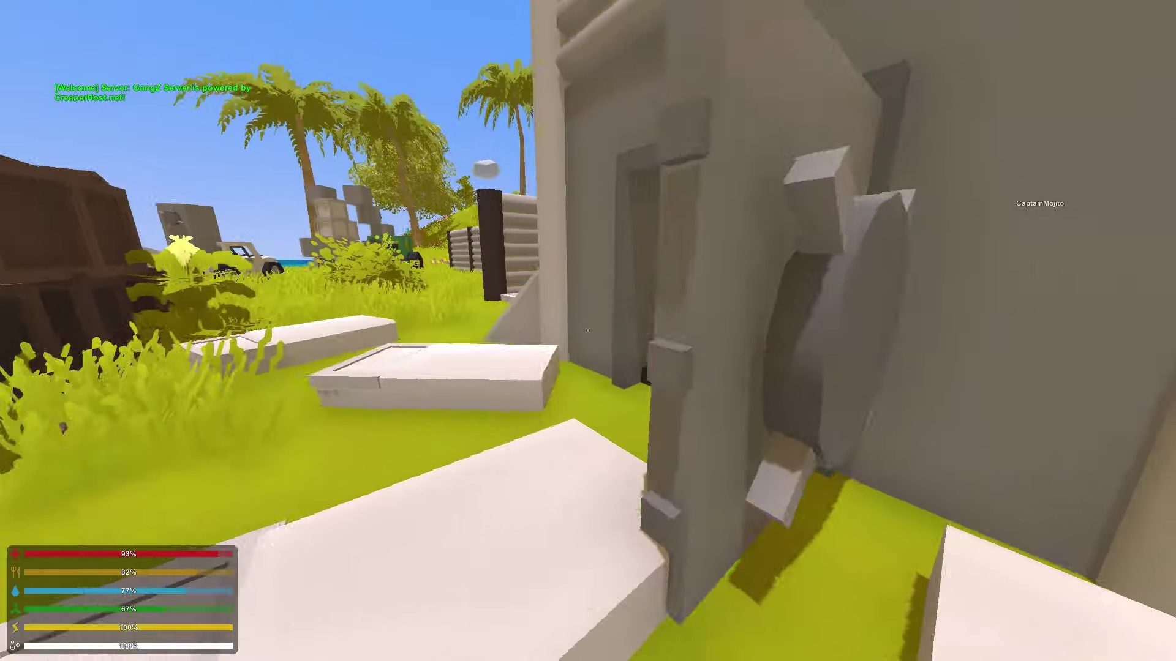
{"action": "key", "text": "w"}
Step: Close and reopen the inner door, walk through the building, and open the inventory near the teammate
{"action": "key", "text": "f"}
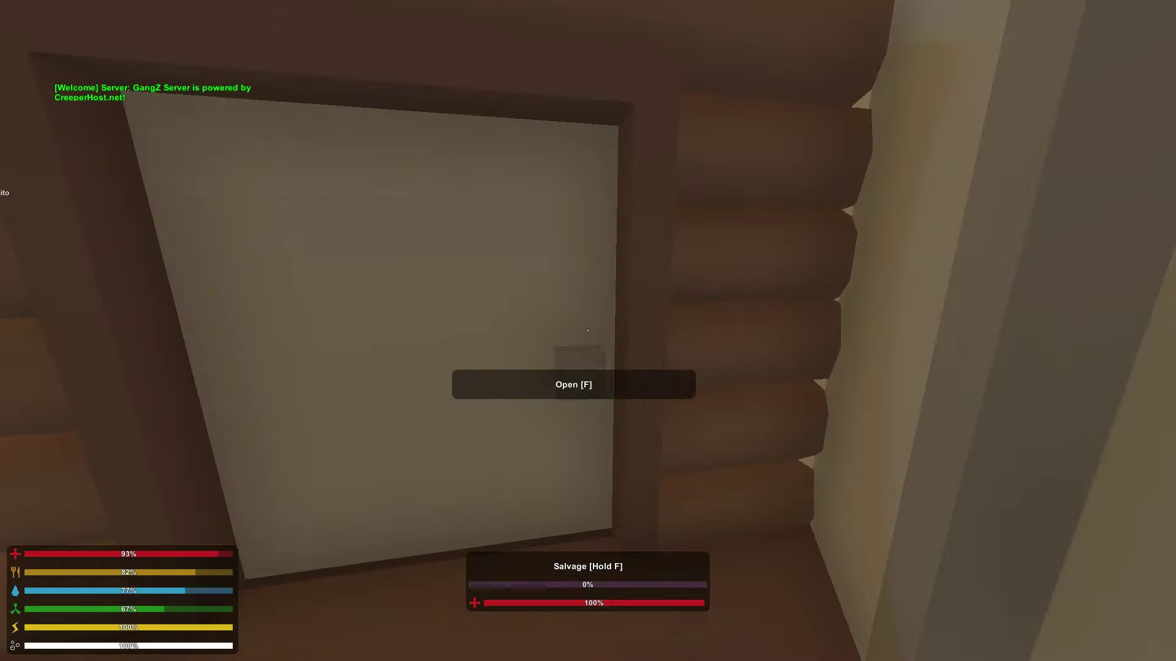
{"action": "key", "text": "w"}
{"action": "key", "text": "f"}
{"action": "key", "text": "f"}
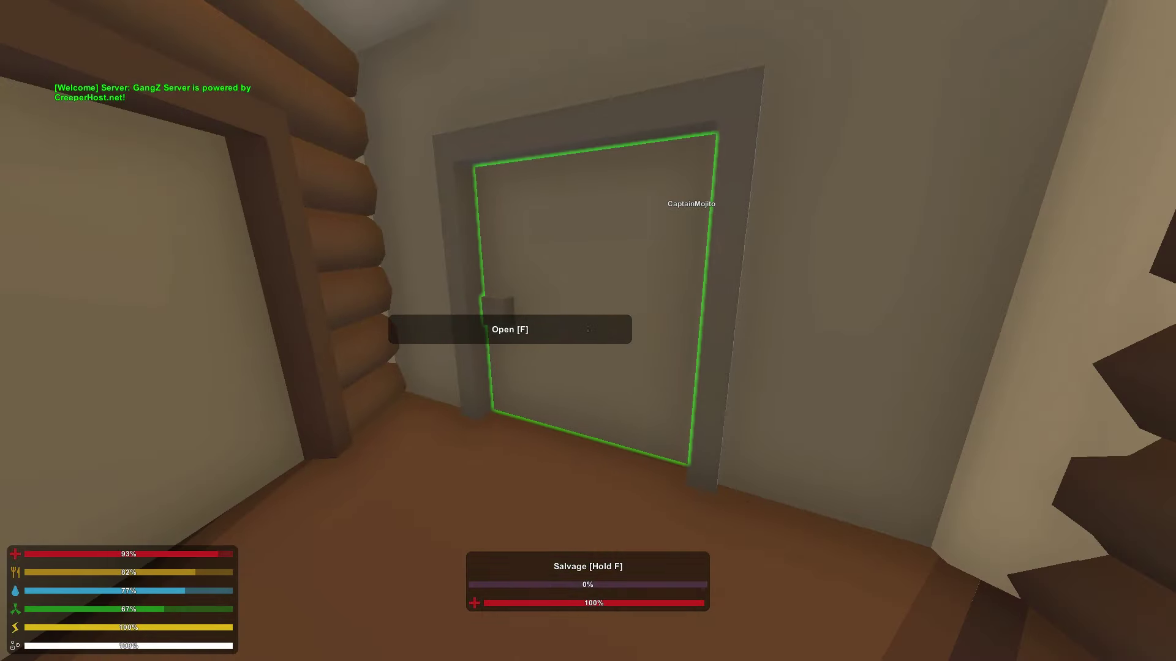
{"action": "key", "text": "f"}
{"action": "key", "text": "w"}
{"action": "key", "text": "w"}
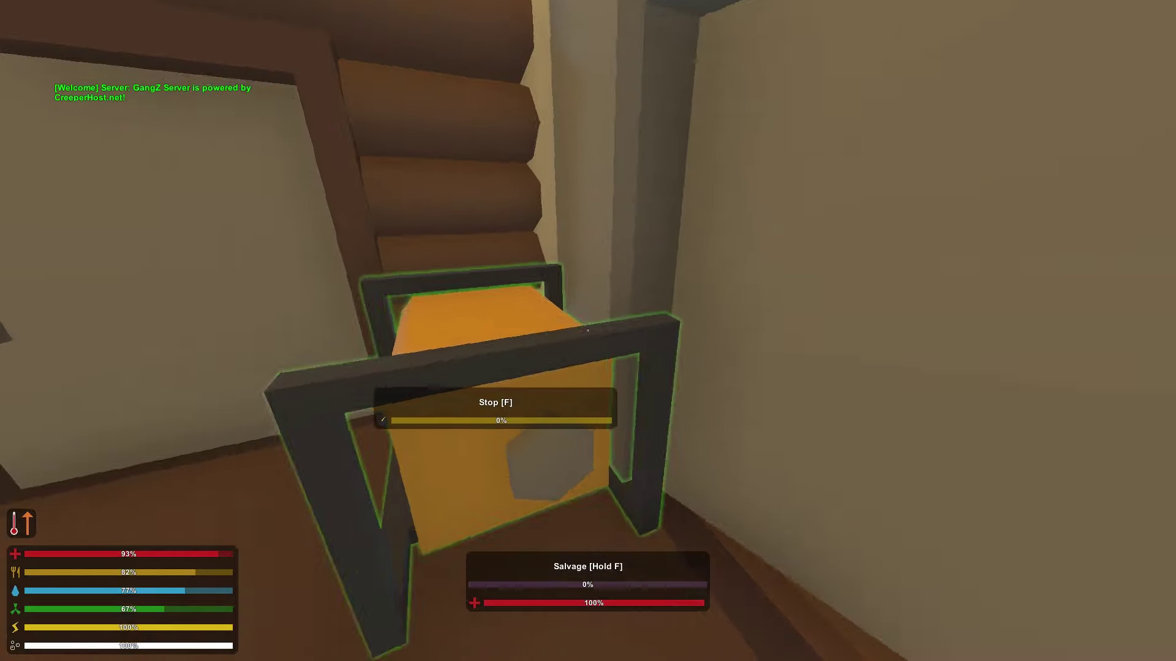
{"action": "key", "text": "w"}
{"action": "key", "text": "w"}
{"action": "key", "text": "w"}
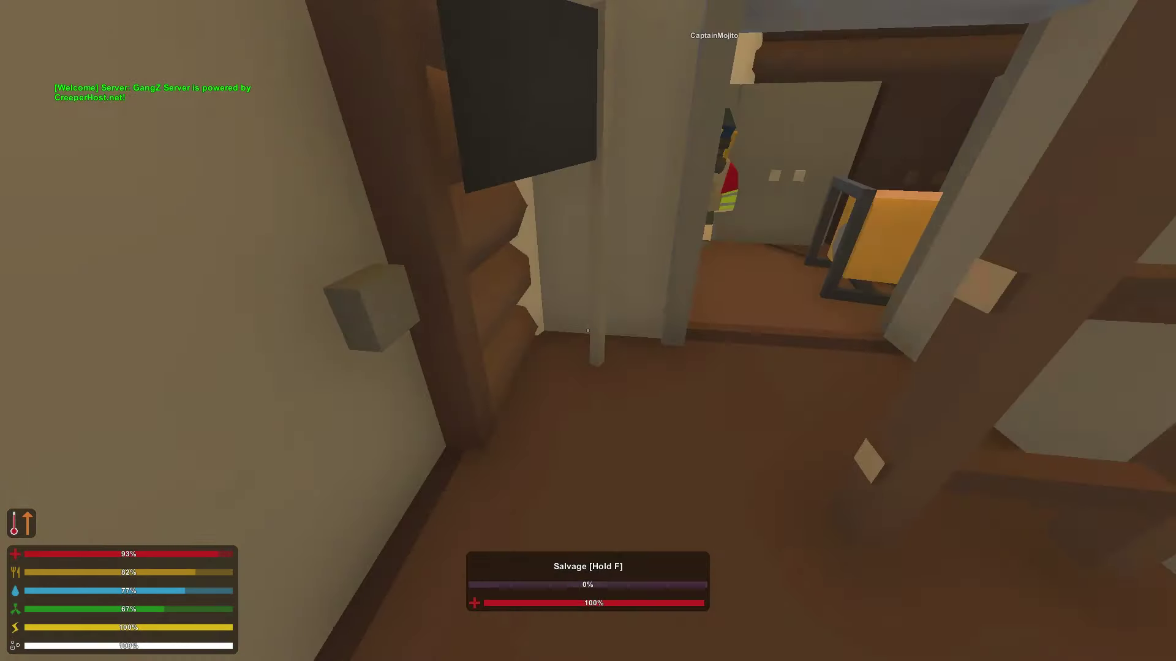
{"action": "key", "text": "w"}
{"action": "key", "text": "w"}
{"action": "key", "text": "Tab"}
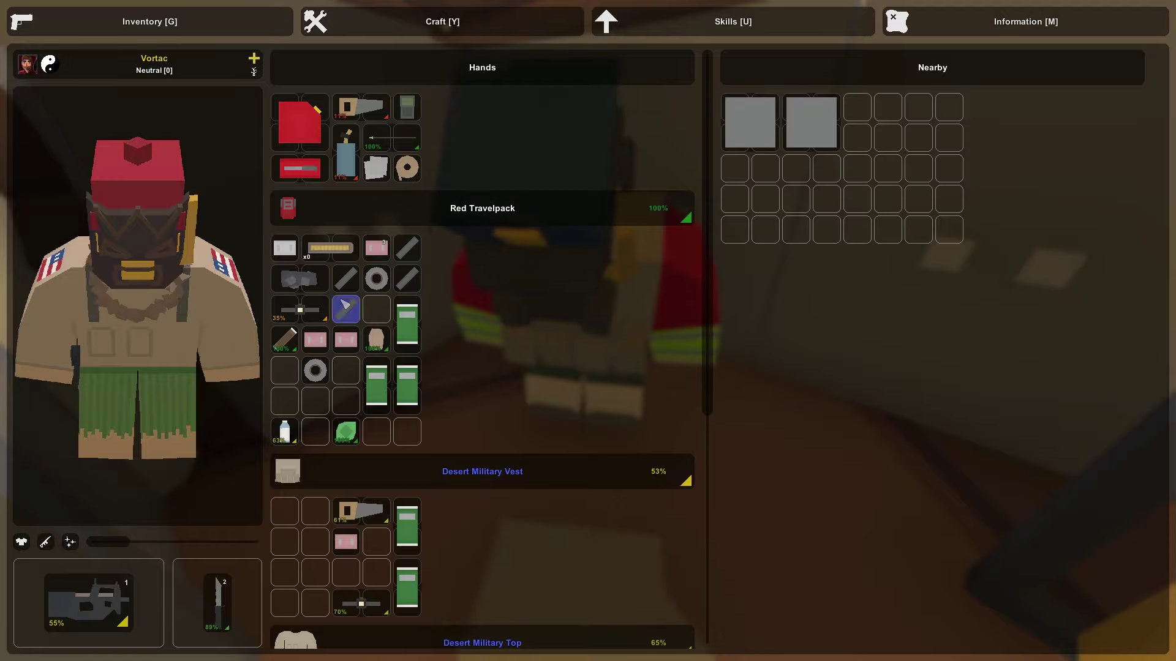
{"action": "scroll", "coordinate": [407, 277], "scroll_direction": "down", "scroll_amount": 5}
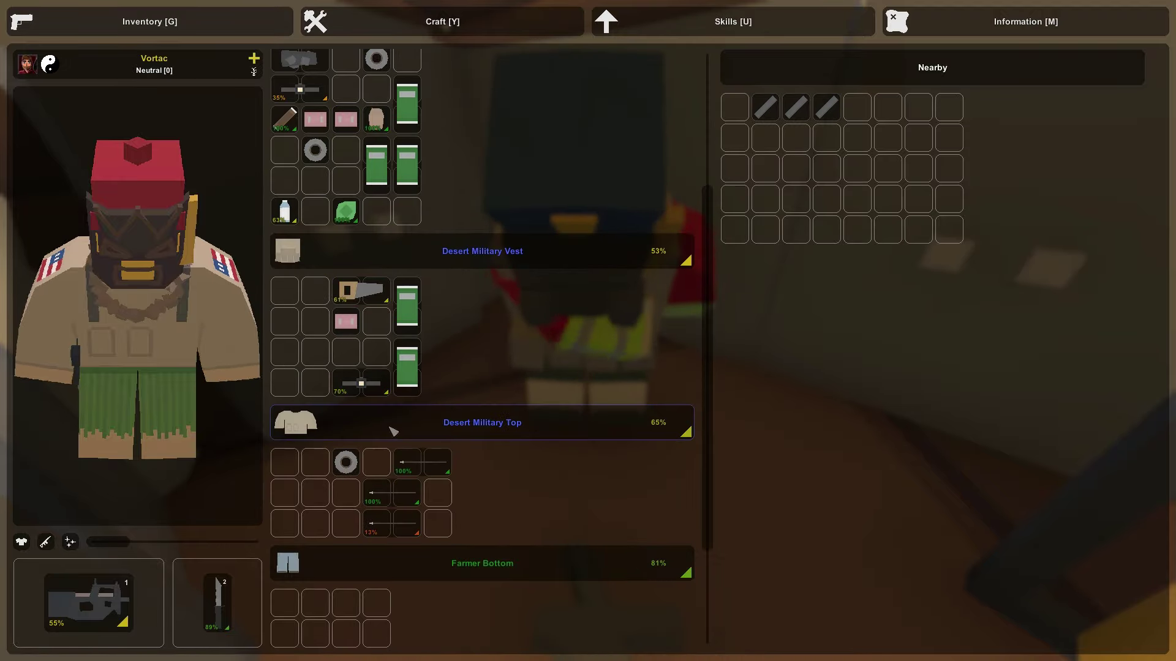
{"action": "scroll", "coordinate": [367, 413], "scroll_direction": "up", "scroll_amount": 5}
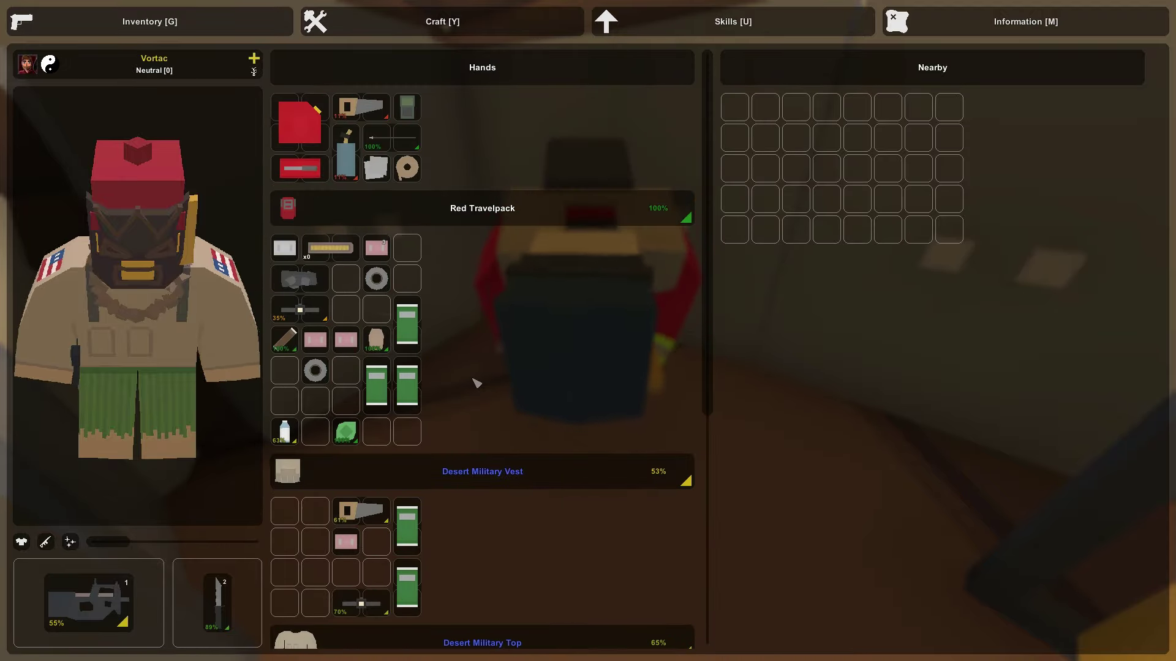
Step: Close the inventory, walk up to the teammate, and switch to the knife
{"action": "key", "text": "Tab"}
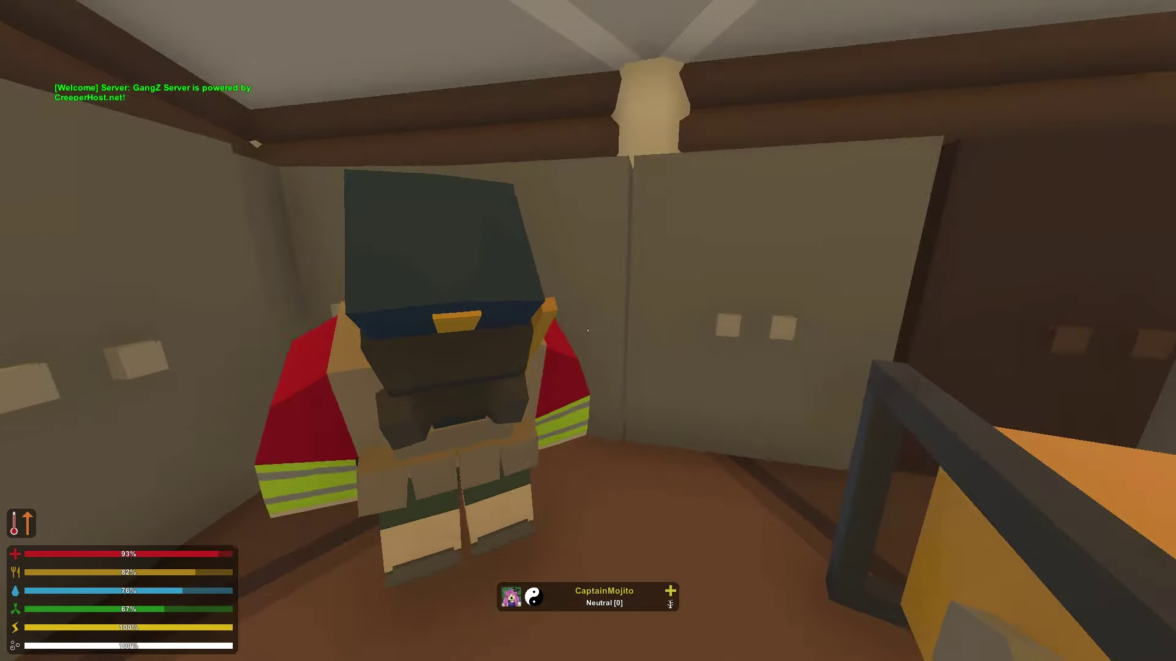
{"action": "key", "text": "w"}
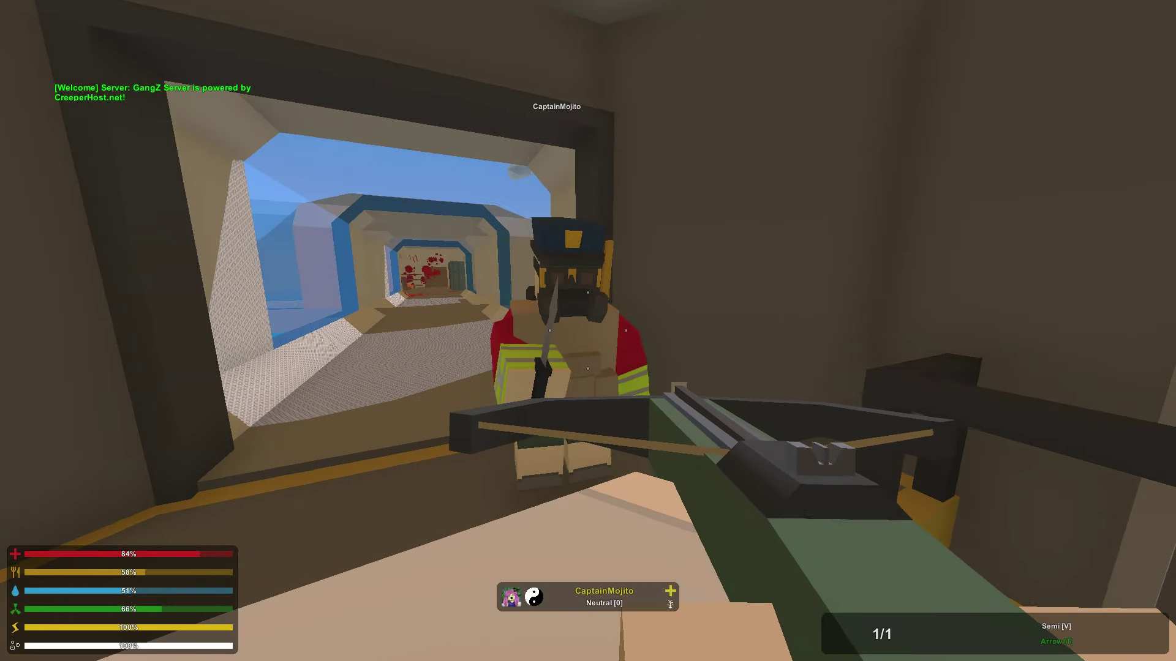
{"action": "key", "text": "w"}
{"action": "key", "text": "w"}
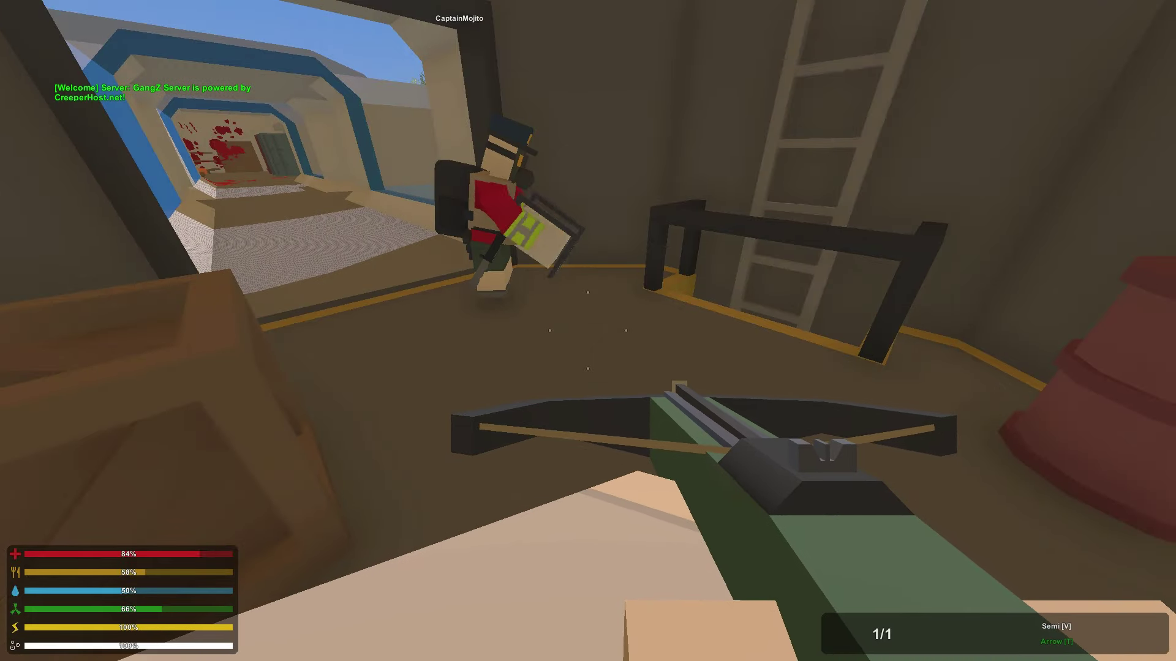
{"action": "key", "text": "w"}
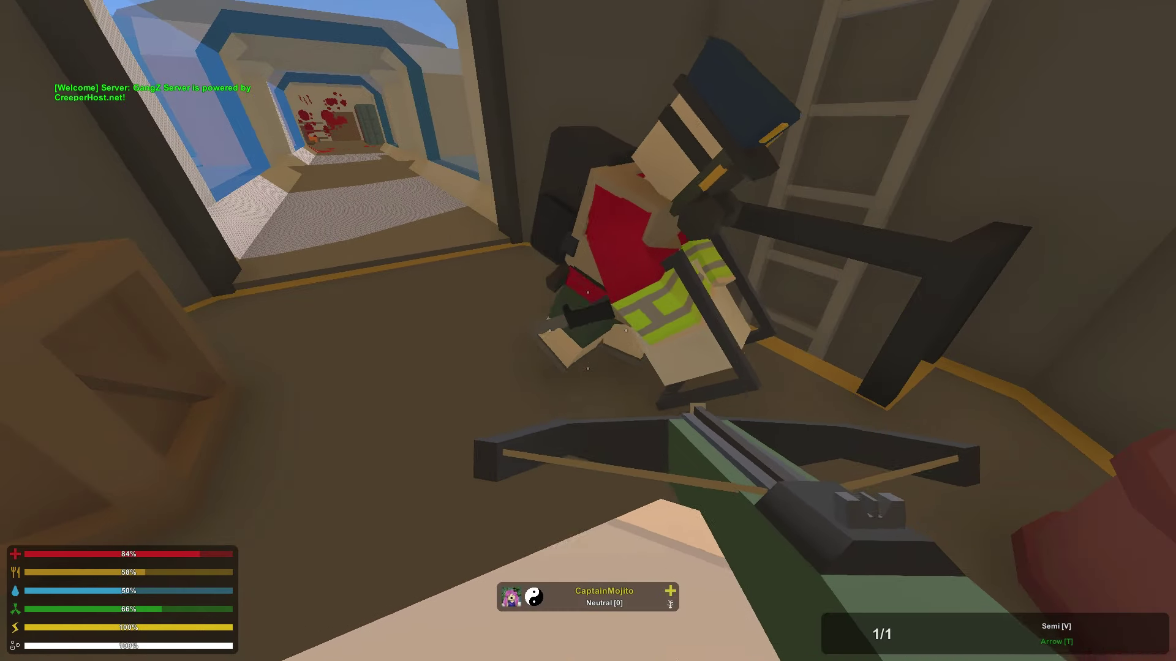
{"action": "key", "text": "2"}
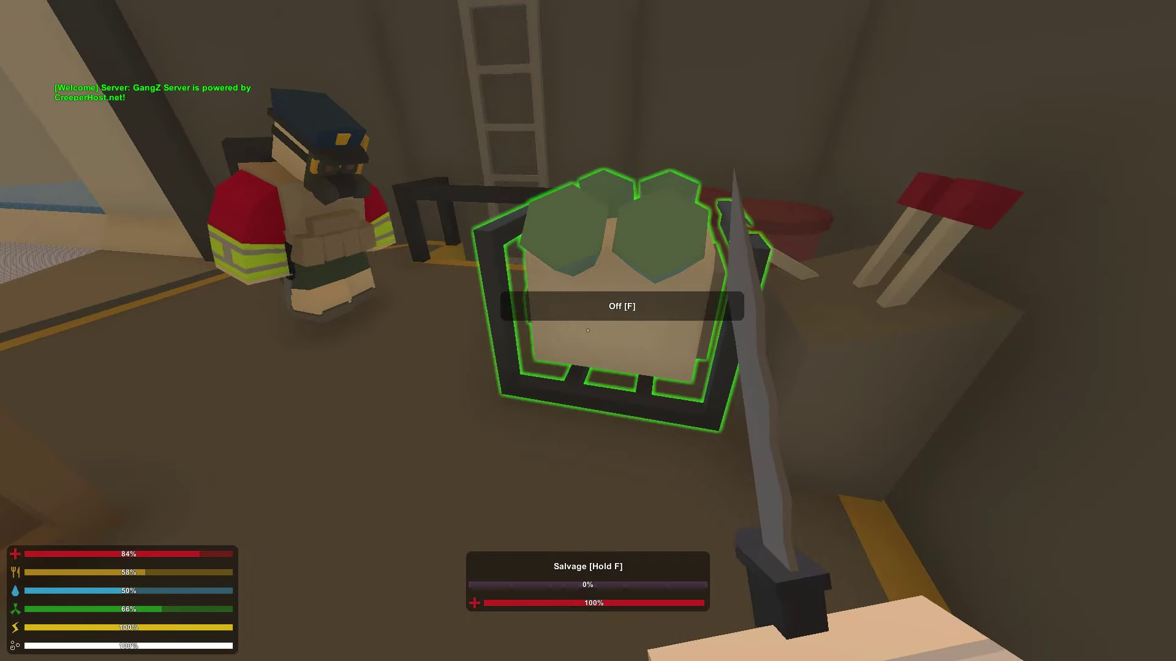
Step: Circle the oxygenator, then equip the gas can from the inventory to refuel the generator
{"action": "key", "text": "w"}
{"action": "key", "text": "s"}
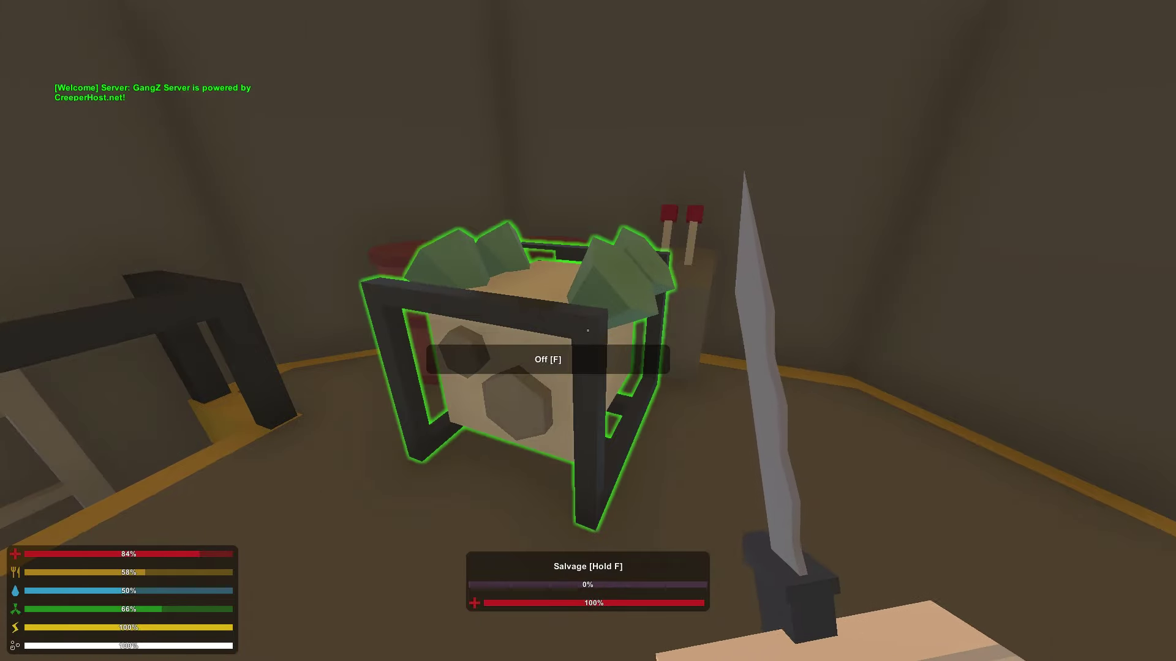
{"action": "key", "text": "a"}
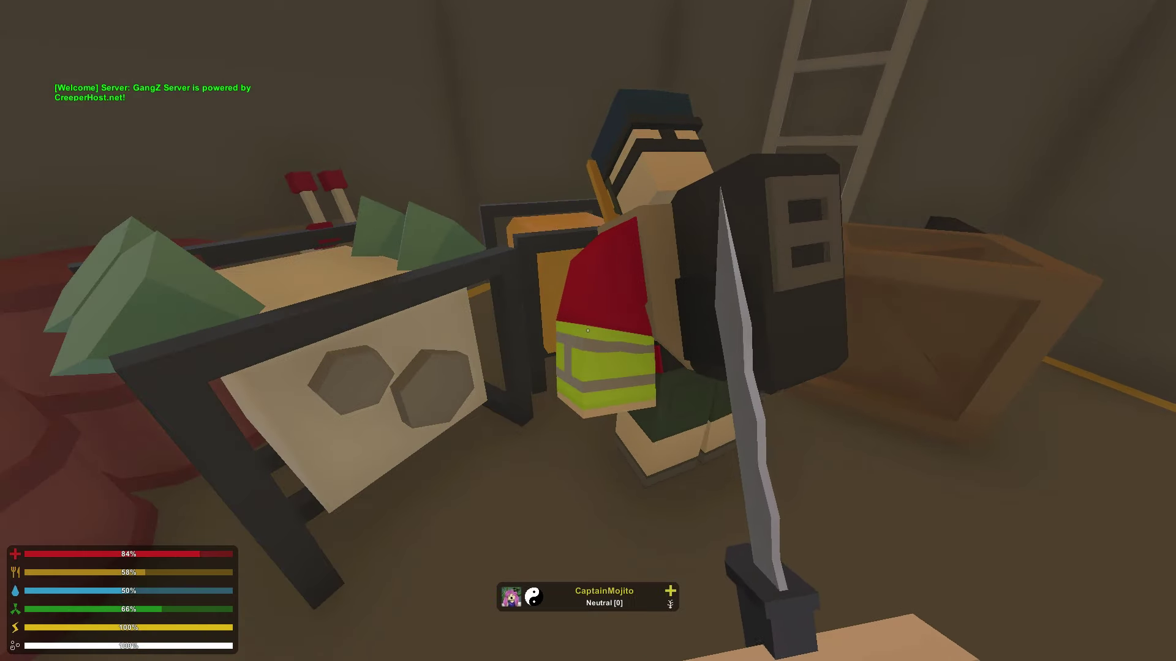
{"action": "key", "text": "w"}
{"action": "key", "text": "g"}
{"action": "scroll", "coordinate": [482, 367], "scroll_direction": "up", "scroll_amount": 3}
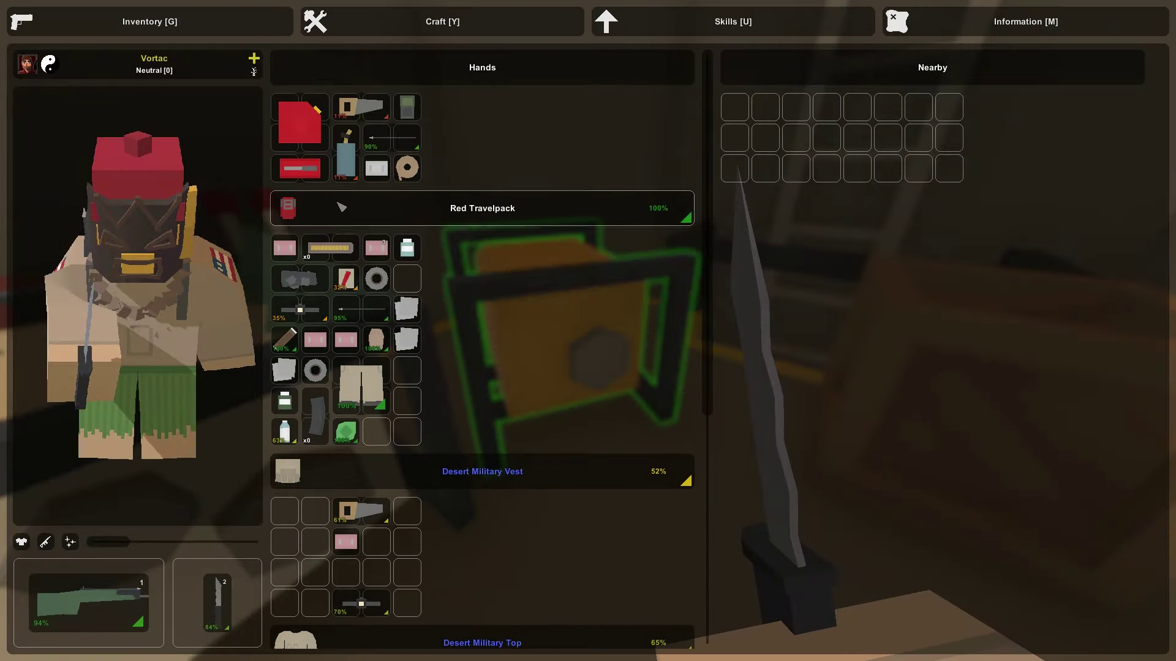
{"action": "key", "text": "number"}
{"action": "key", "text": "key"}
{"action": "key", "text": "2"}
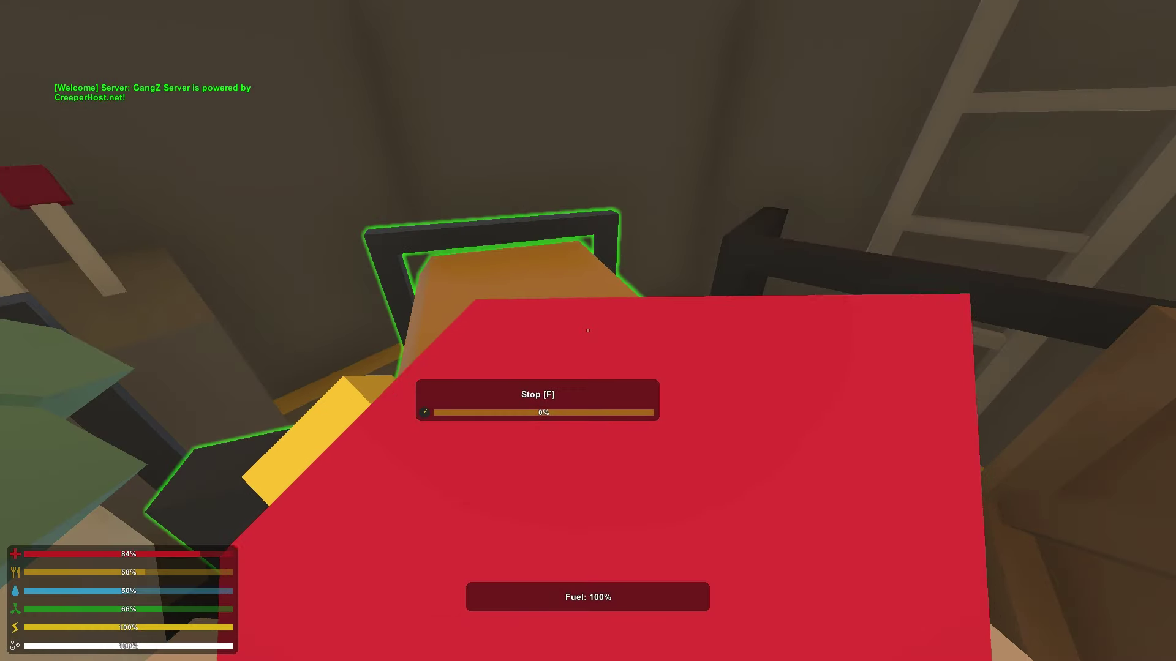
{"action": "key", "text": "f"}
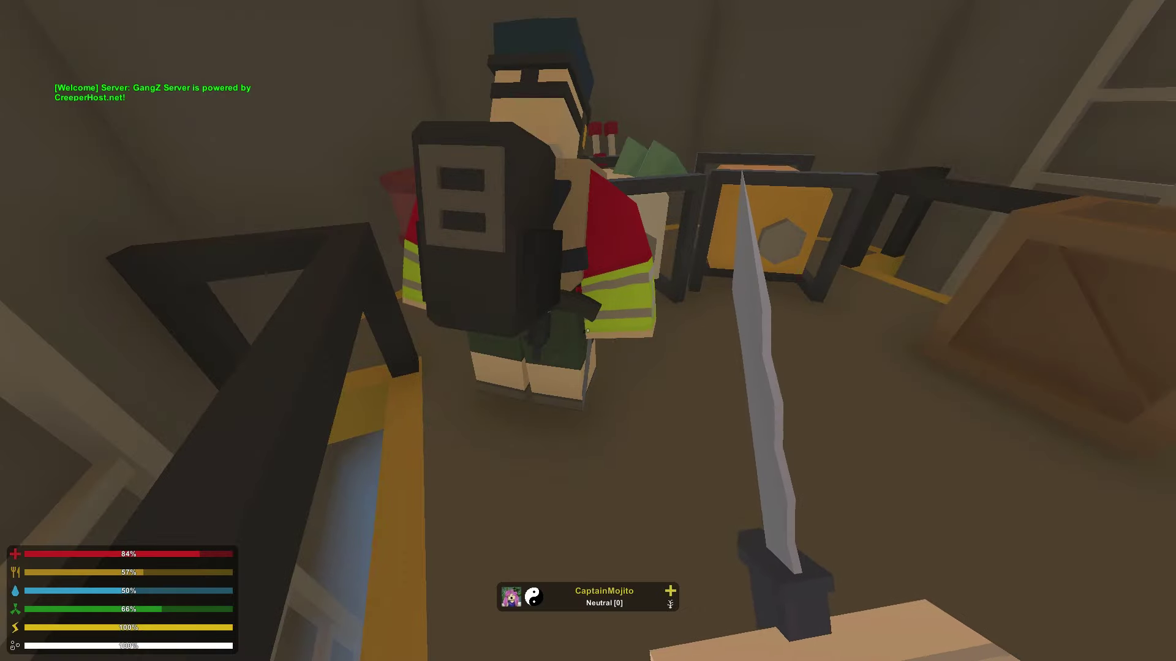
Step: Check the generator's state and review the character's skill levels in the Skills overview
{"action": "key", "text": "f"}
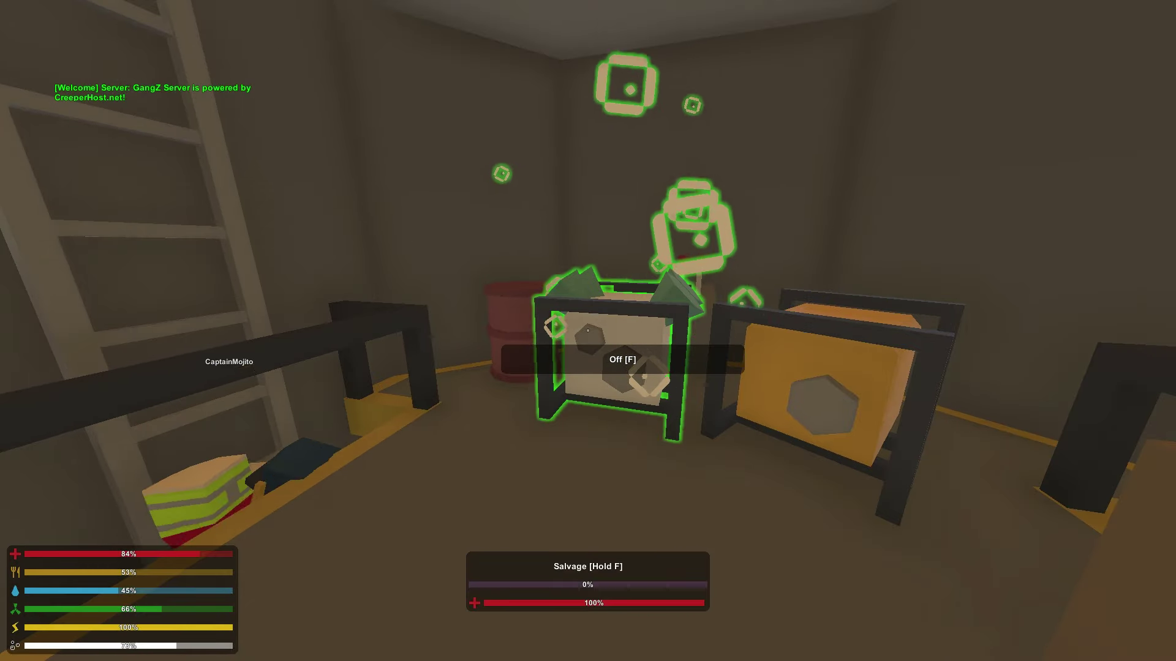
{"action": "key", "text": "u"}
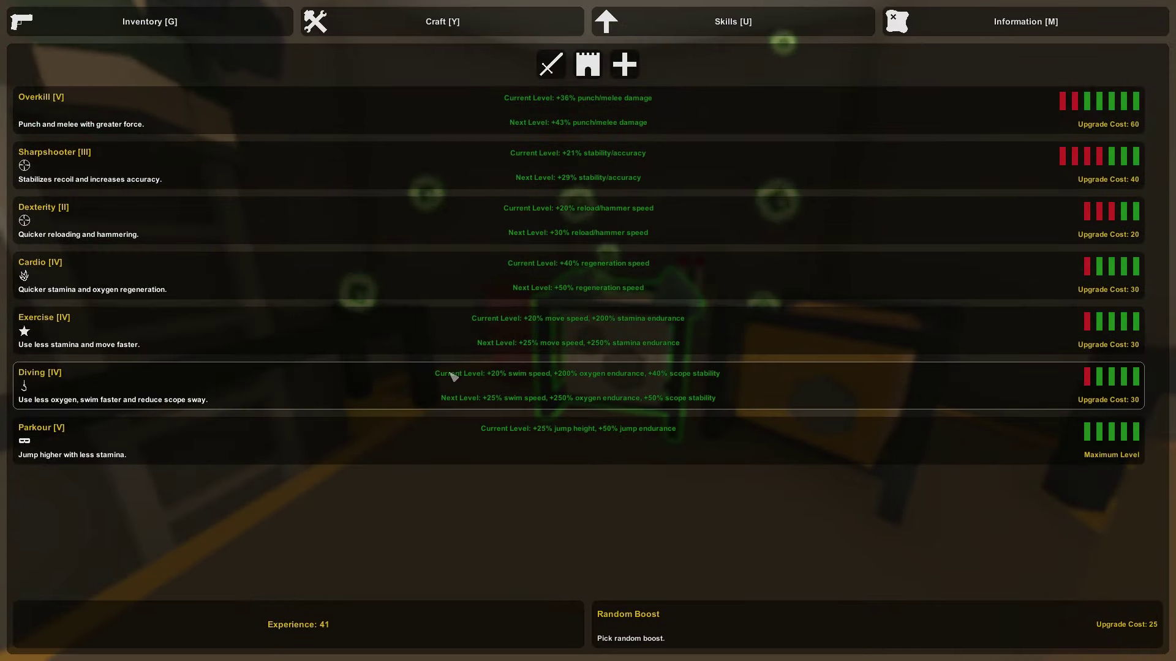
{"action": "key", "text": "Escape"}
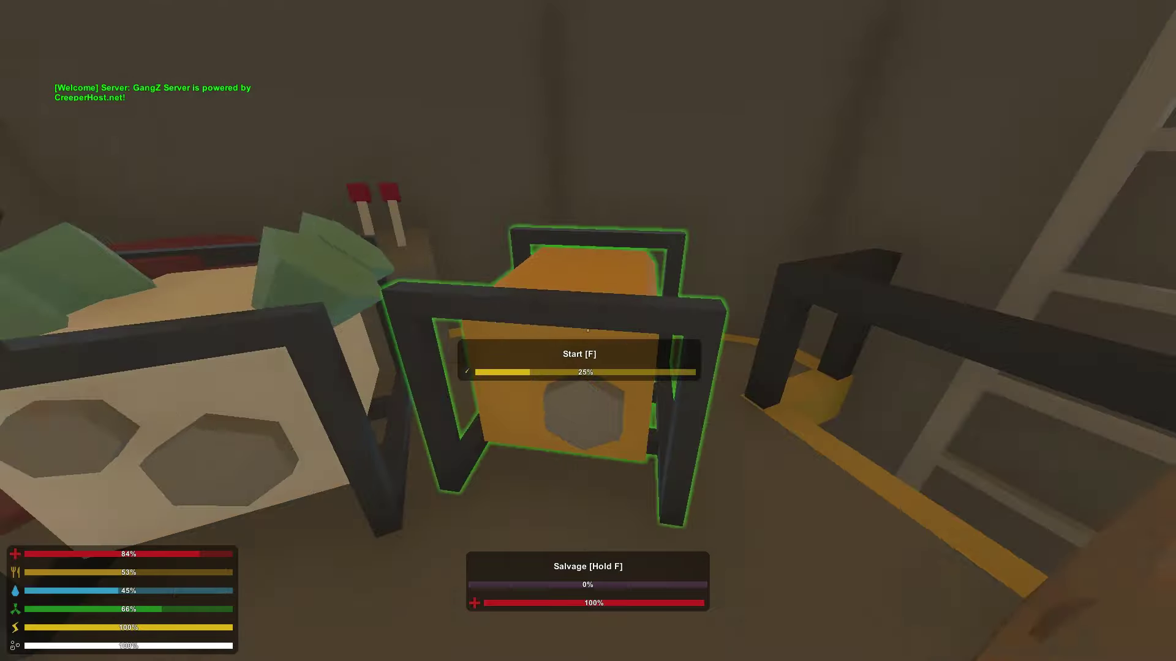
Step: Salvage the generator with the gas can equipped, then go back to holding the knife
{"action": "key", "text": "g"}
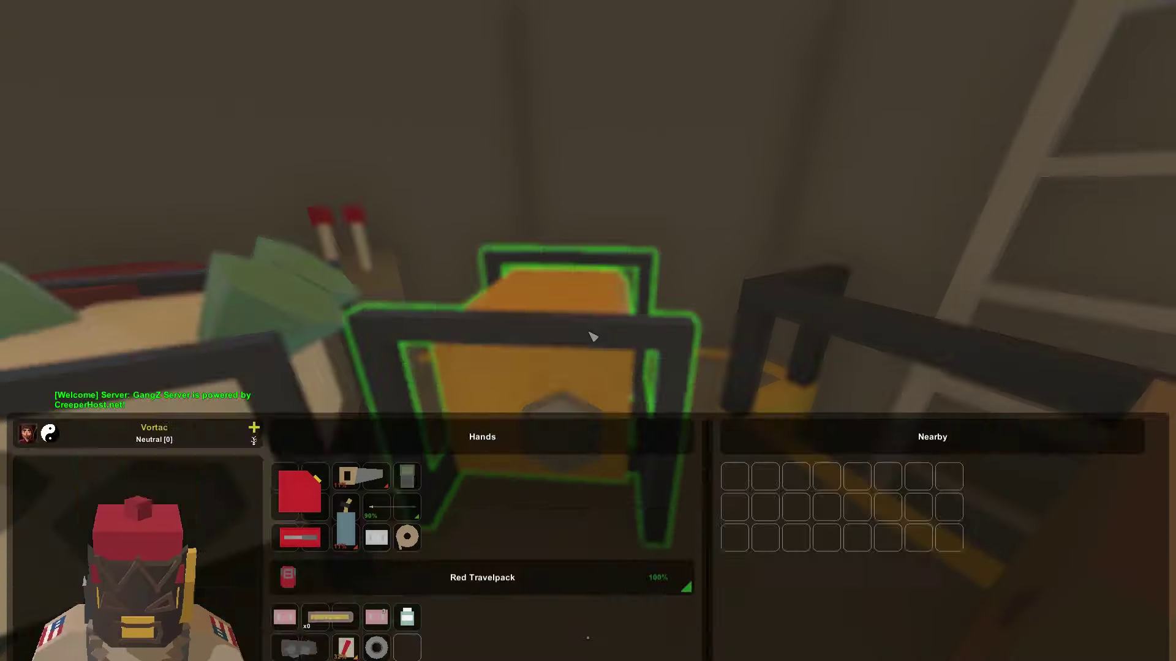
{"action": "key", "text": "g"}
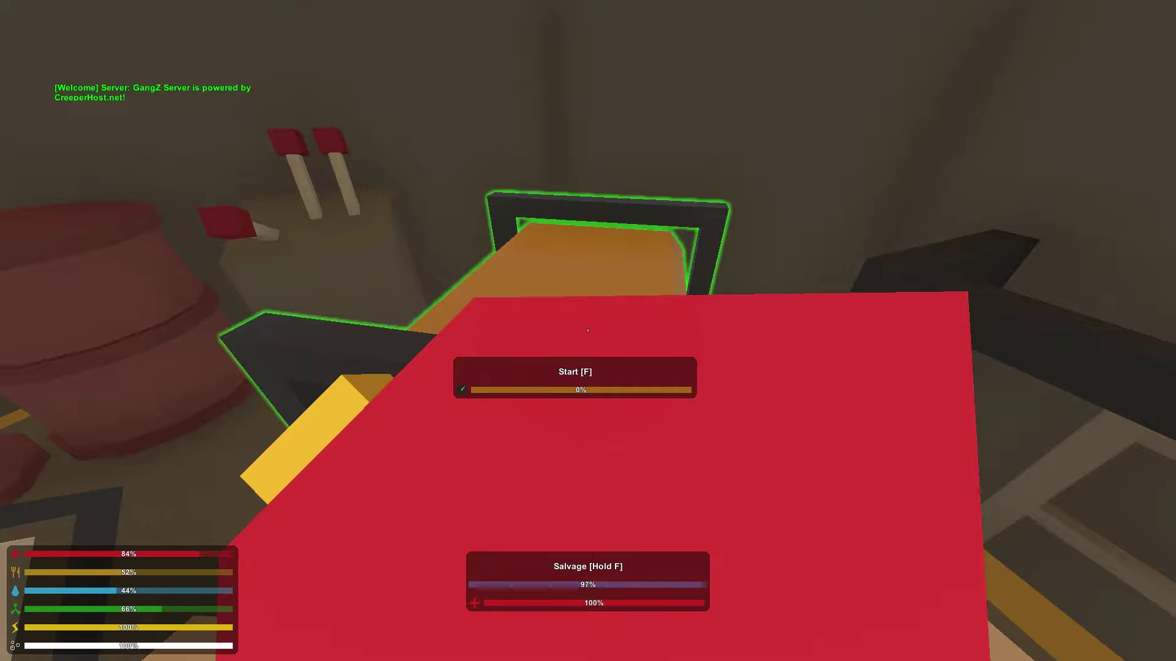
{"action": "left_click", "coordinate": [588, 332]}
{"action": "key", "text": "2"}
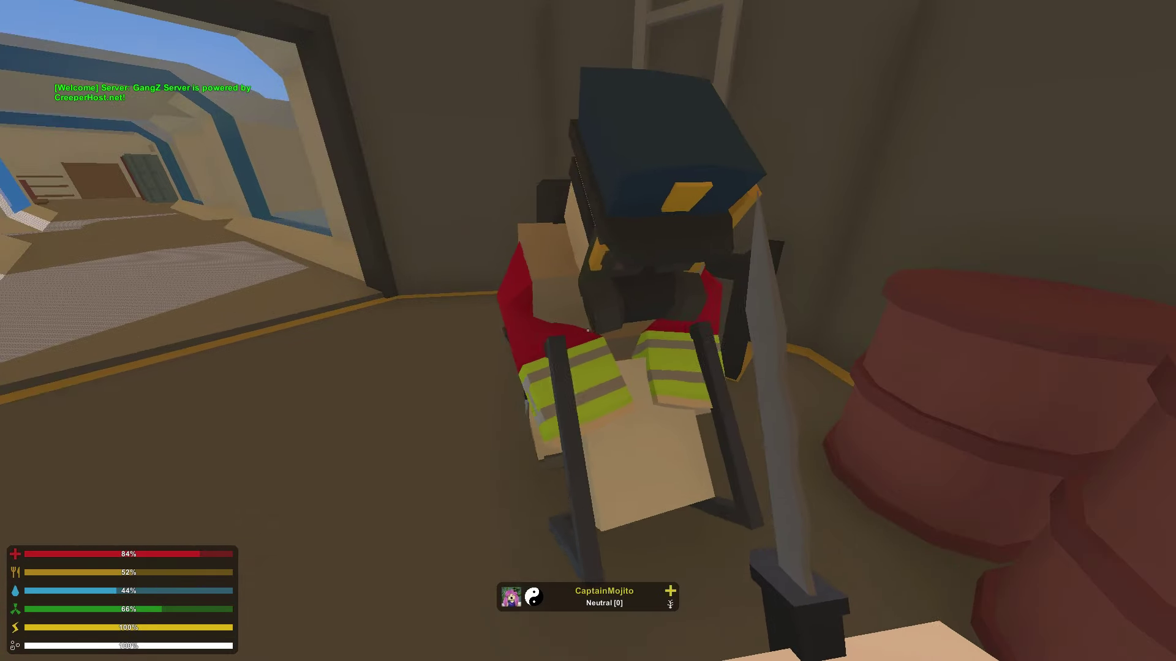
Step: Check the inventory, then carry the generator through the glass tunnel to the supply room
{"action": "key", "text": "g"}
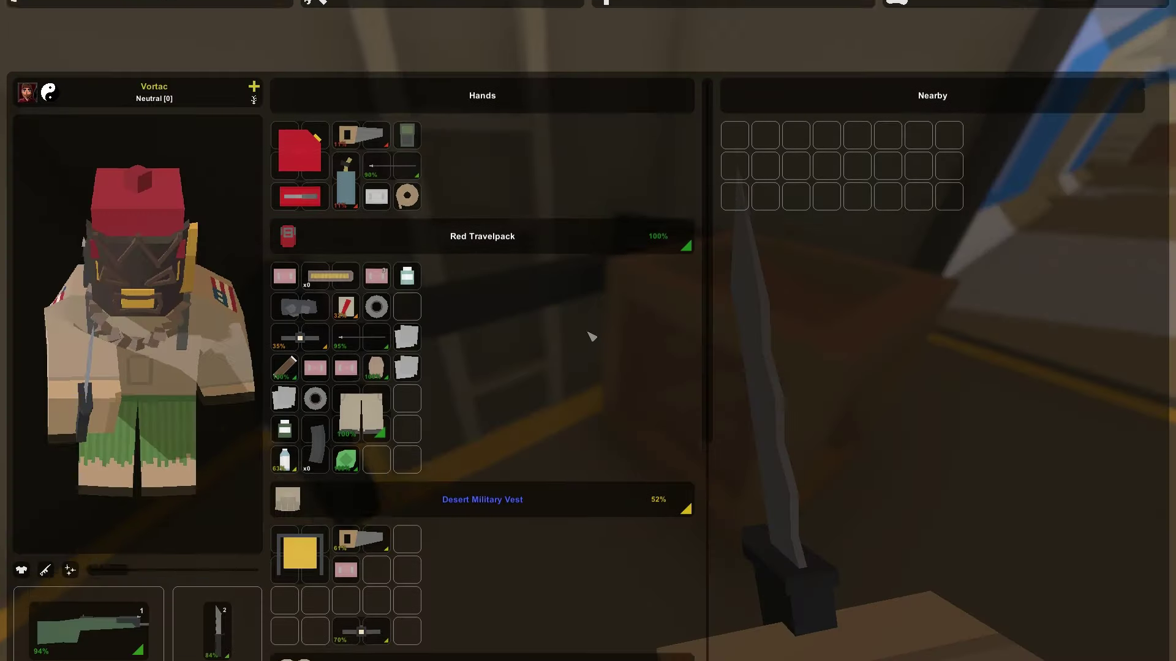
{"action": "key", "text": "g"}
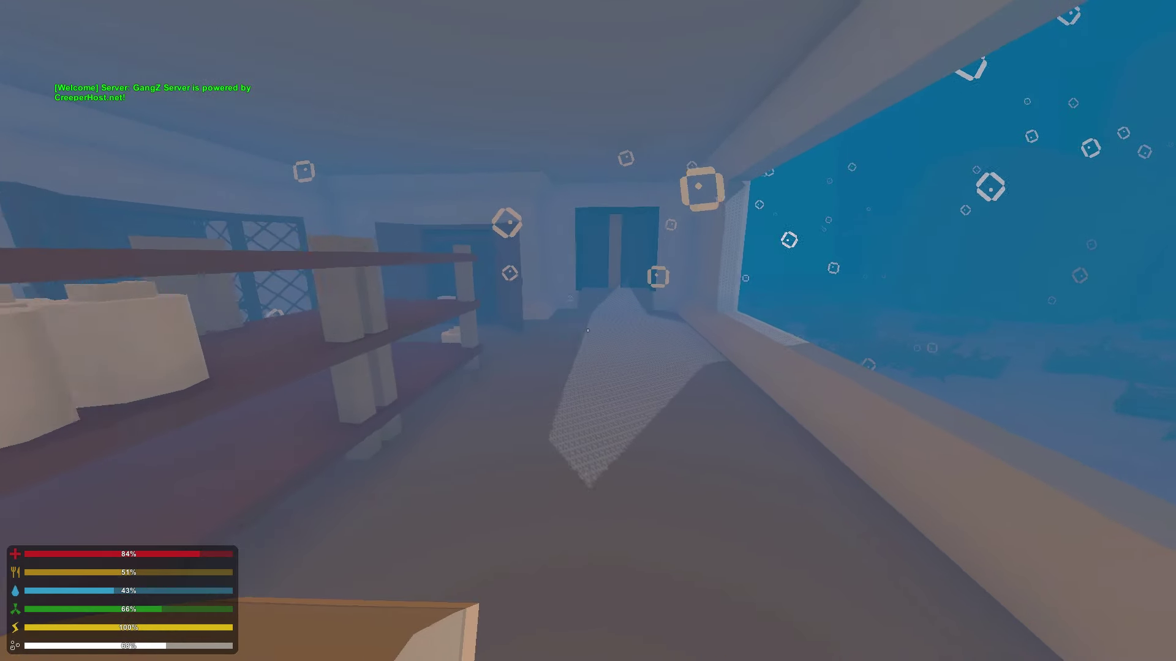
Step: Place the generator beside the oxygenator, fuel it with the gas can and switch it on
{"action": "key", "text": "g"}
{"action": "key", "text": "g"}
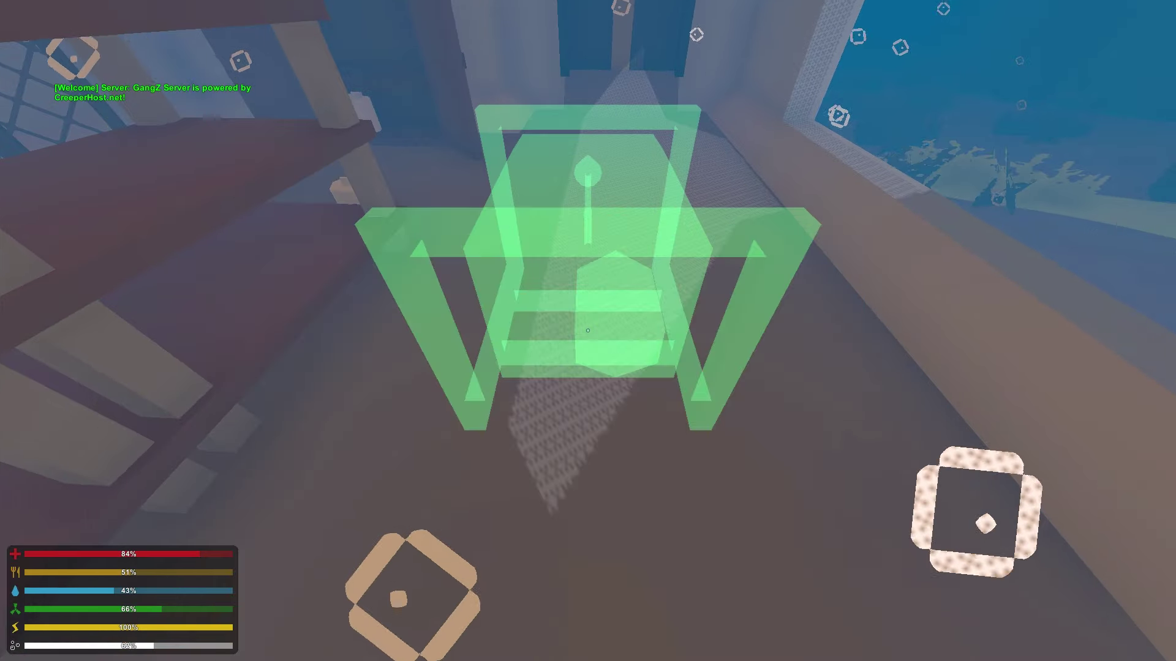
{"action": "left_click", "coordinate": [588, 331]}
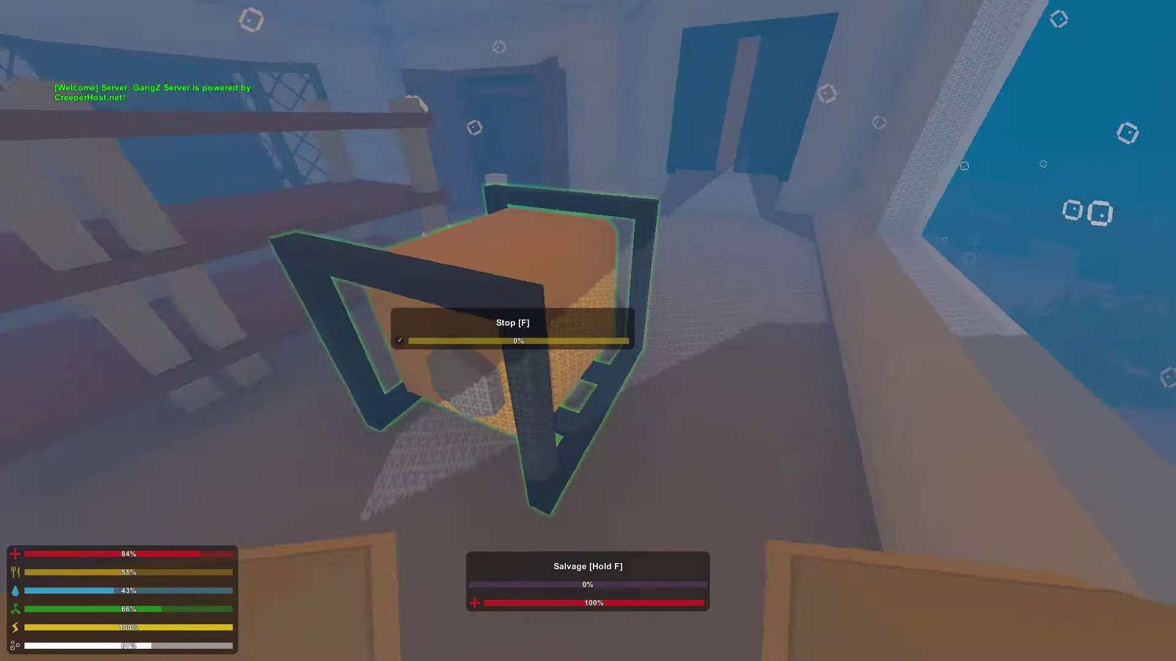
{"action": "key", "text": "g"}
{"action": "key", "text": "g"}
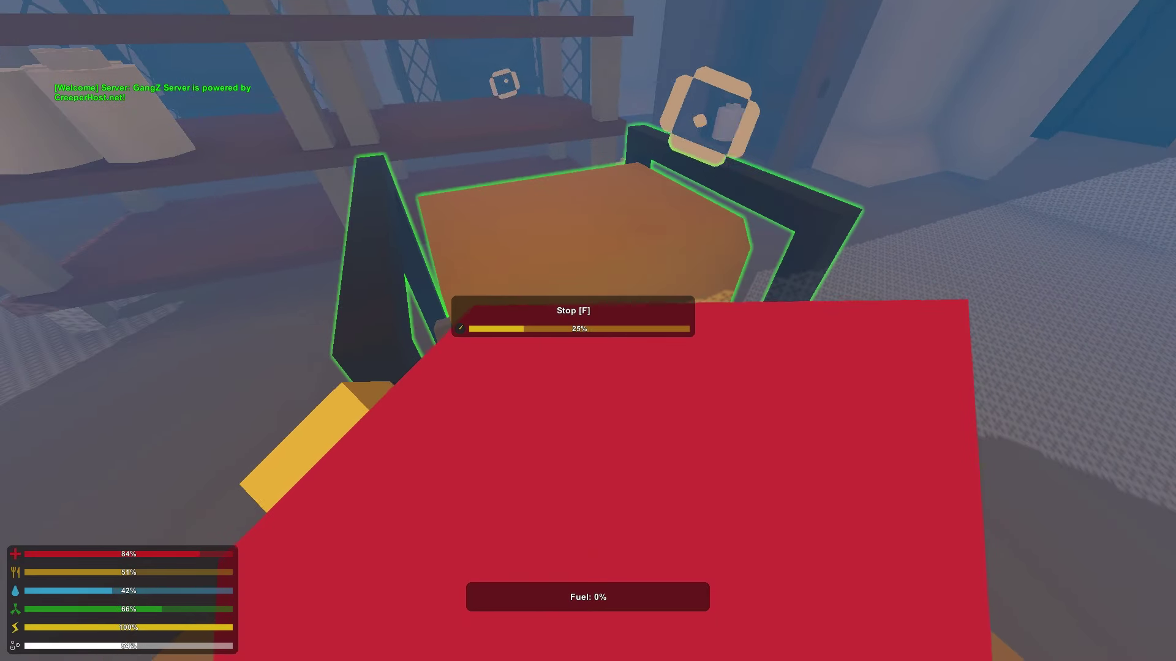
{"action": "key", "text": "f"}
{"action": "key", "text": "f"}
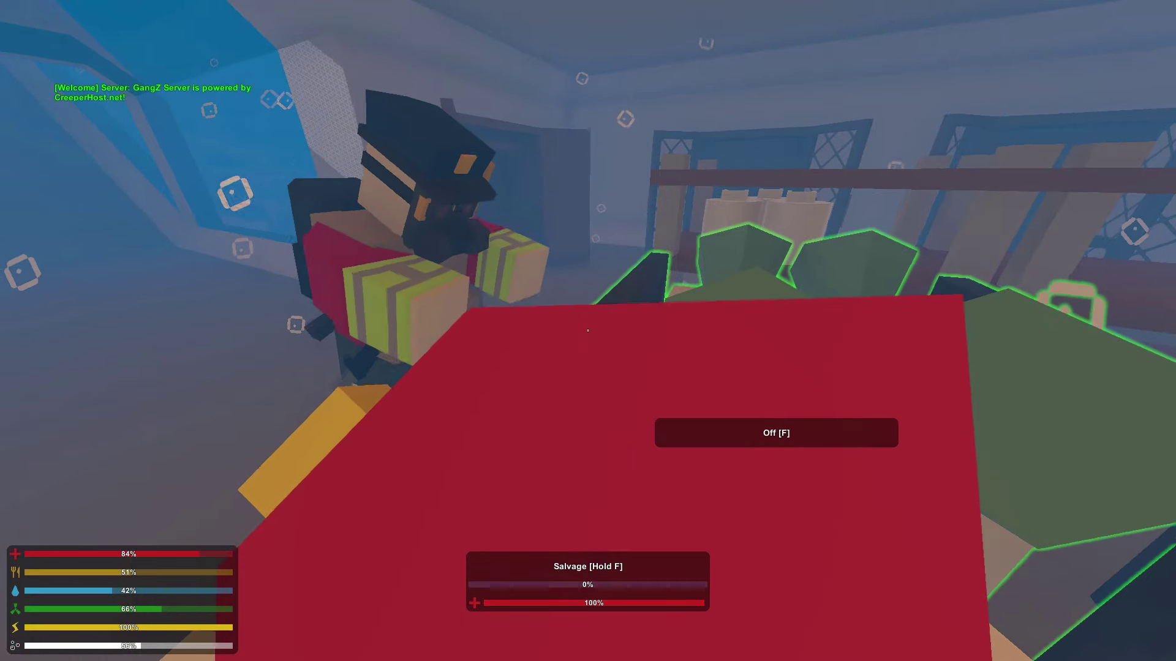
{"action": "key", "text": "1"}
Step: Follow the teammate through the flooded rooms and open the double door to the sea
{"action": "key", "text": "w"}
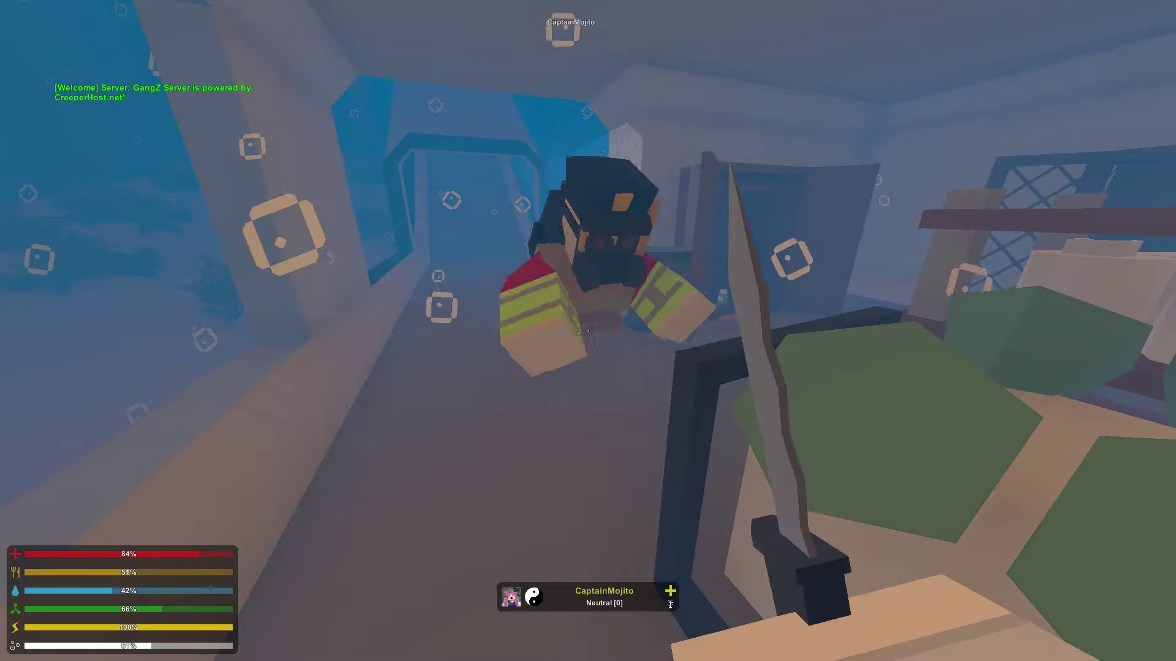
{"action": "key", "text": "w"}
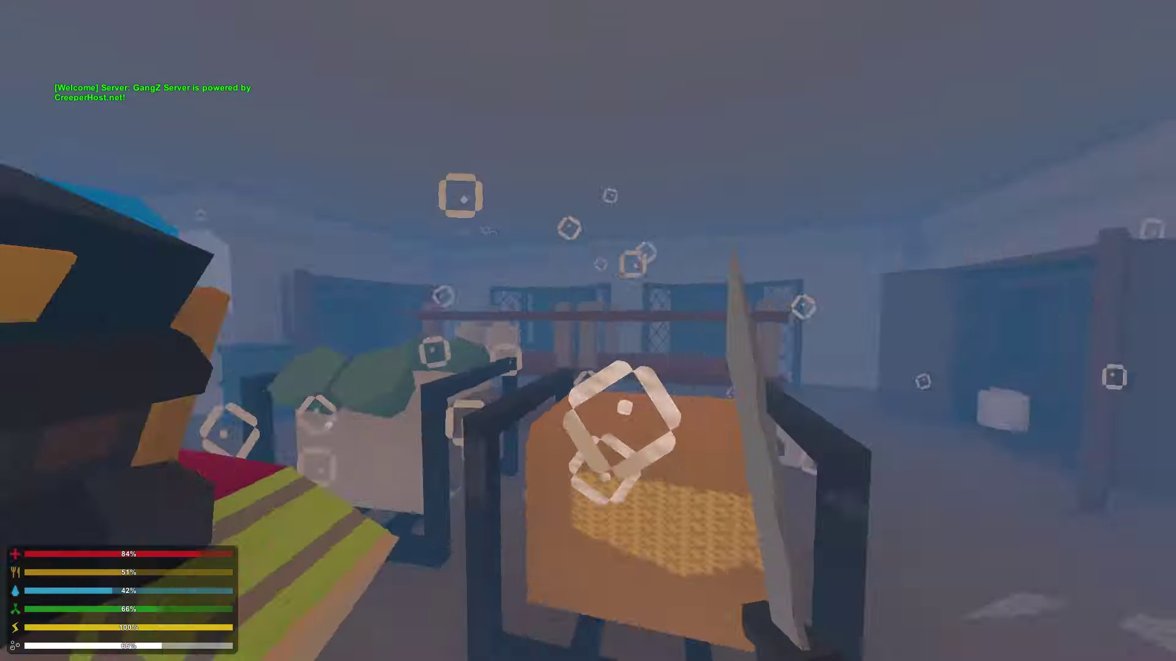
{"action": "key", "text": "w"}
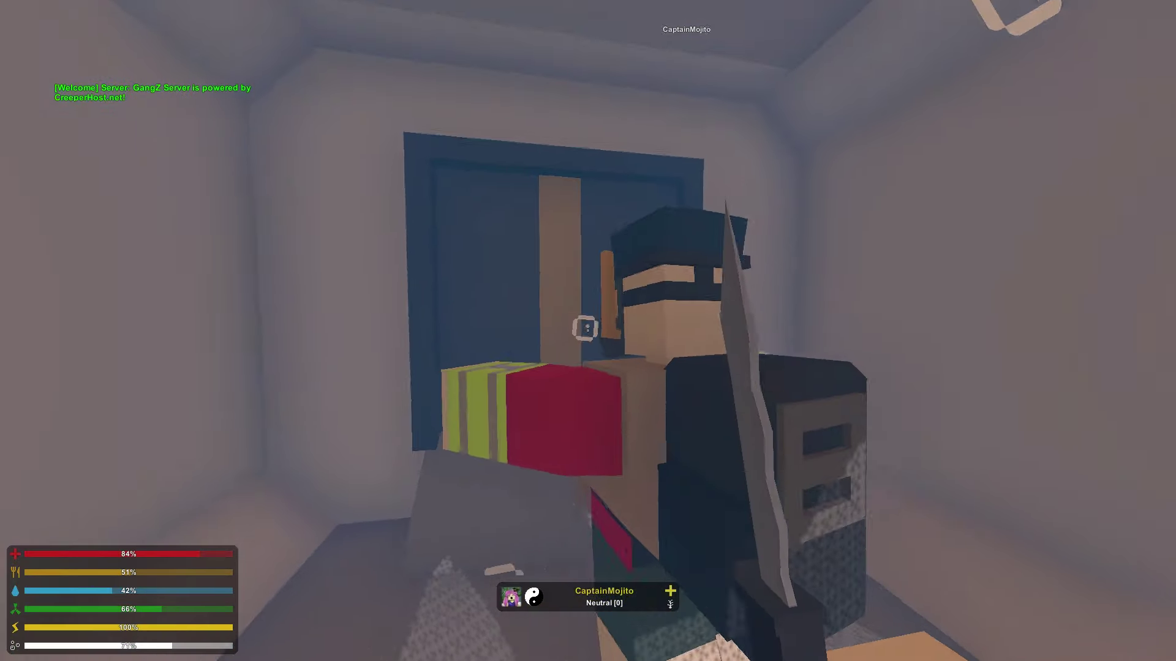
{"action": "key", "text": "w"}
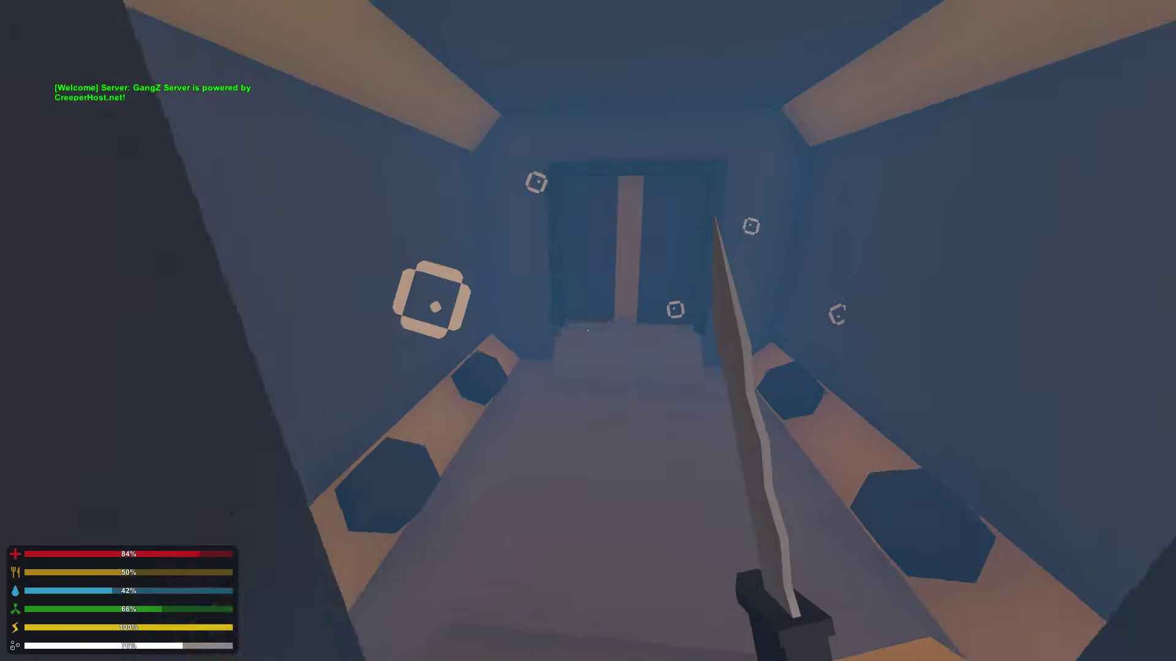
{"action": "key", "text": "w"}
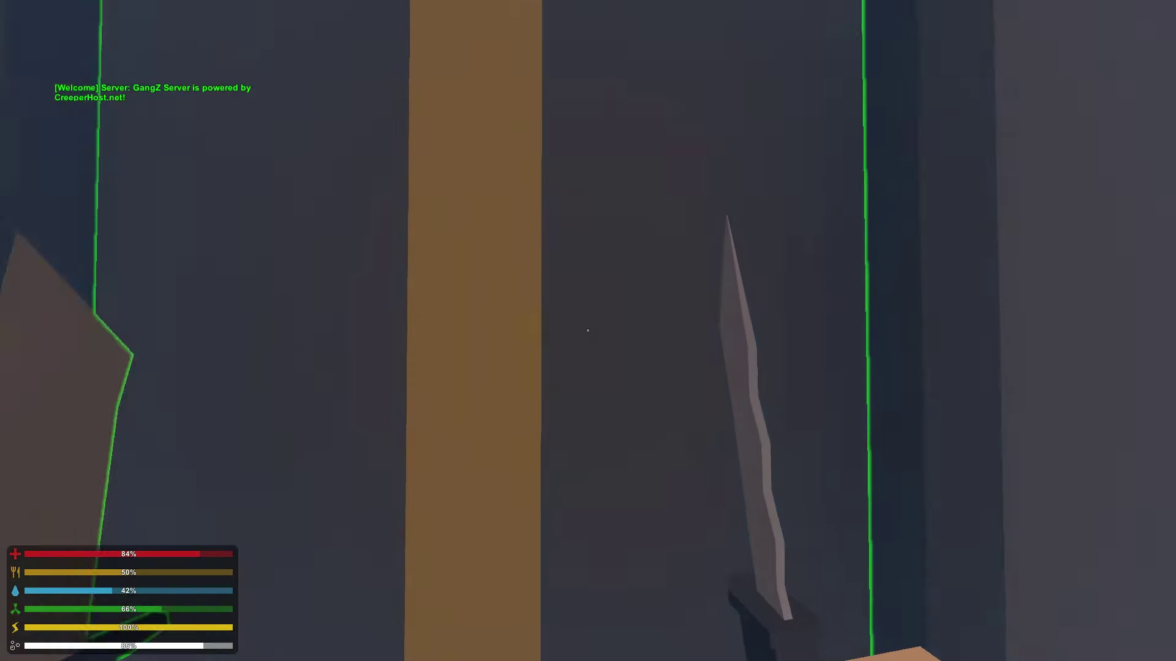
{"action": "key", "text": "f"}
Step: Swim through open water around the underwater structure and enter its opening
{"action": "key", "text": "w"}
{"action": "key", "text": "w"}
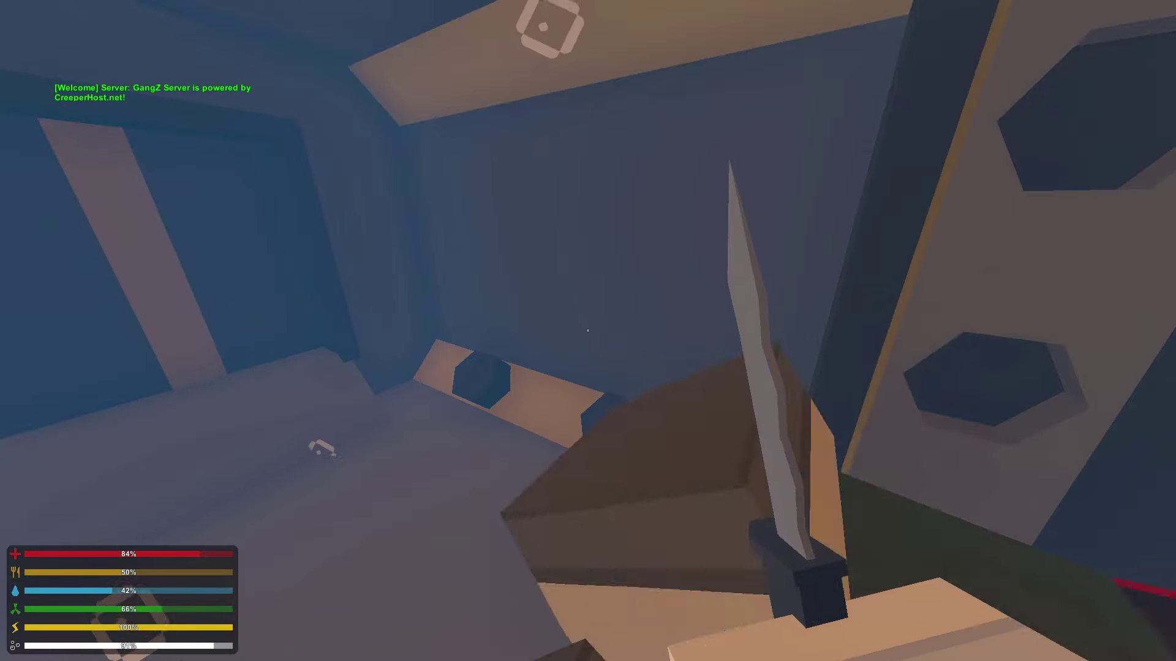
{"action": "key", "text": "w"}
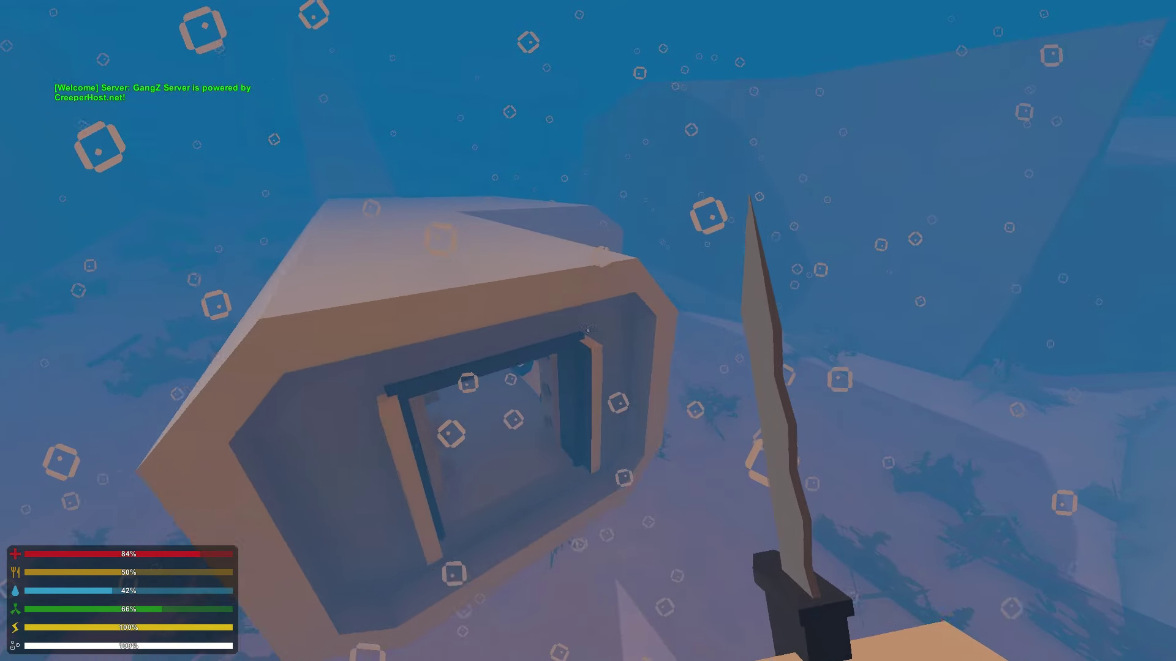
{"action": "key", "text": "w"}
{"action": "key", "text": "w"}
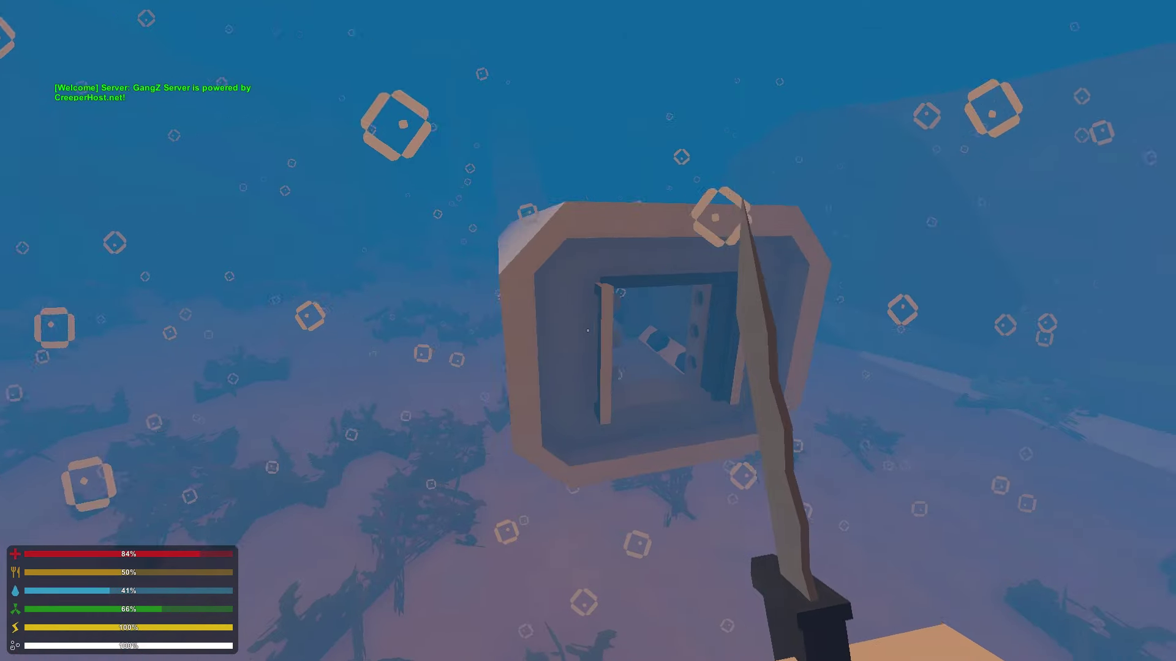
{"action": "key", "text": "w"}
{"action": "key", "text": "w"}
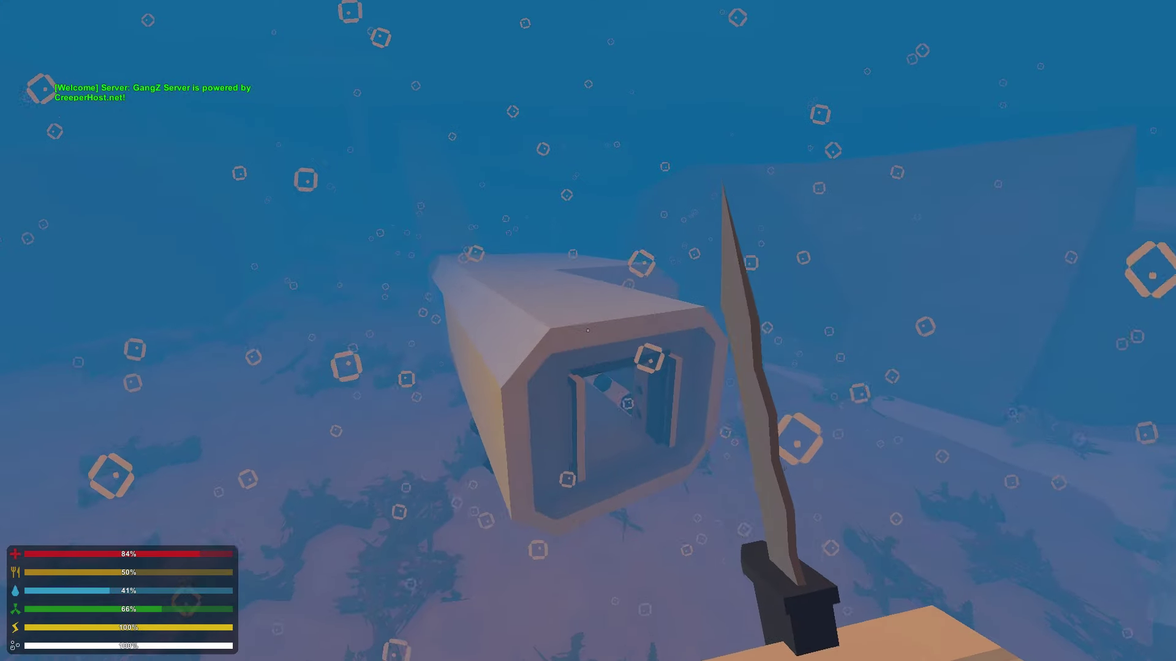
{"action": "key", "text": "w"}
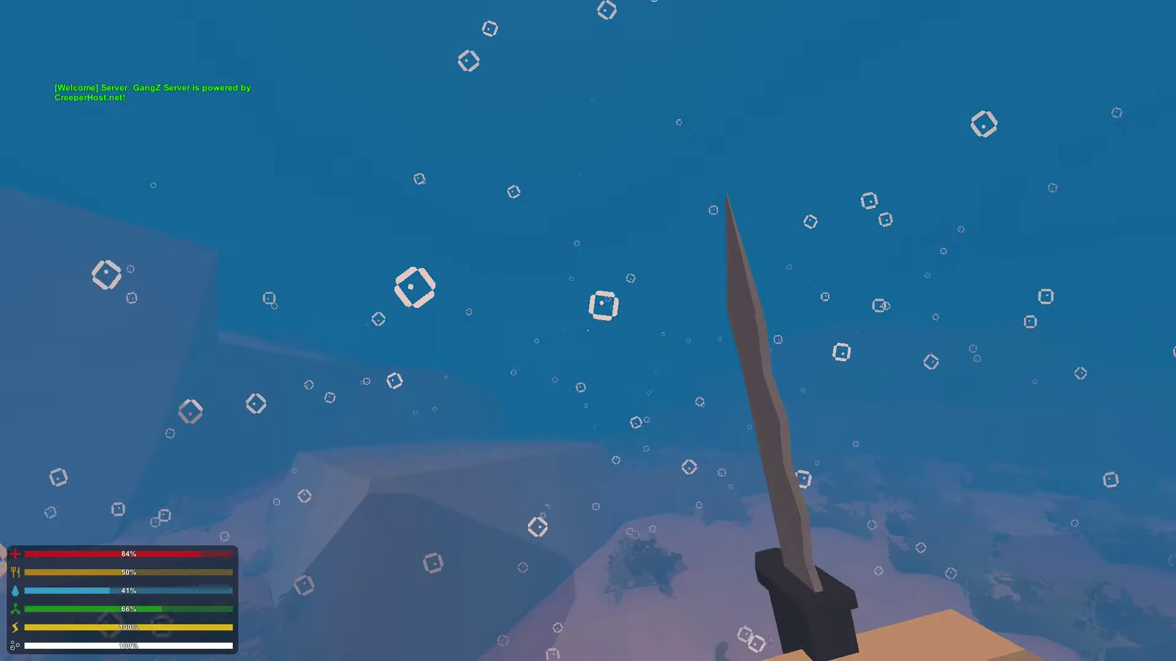
{"action": "key", "text": "w"}
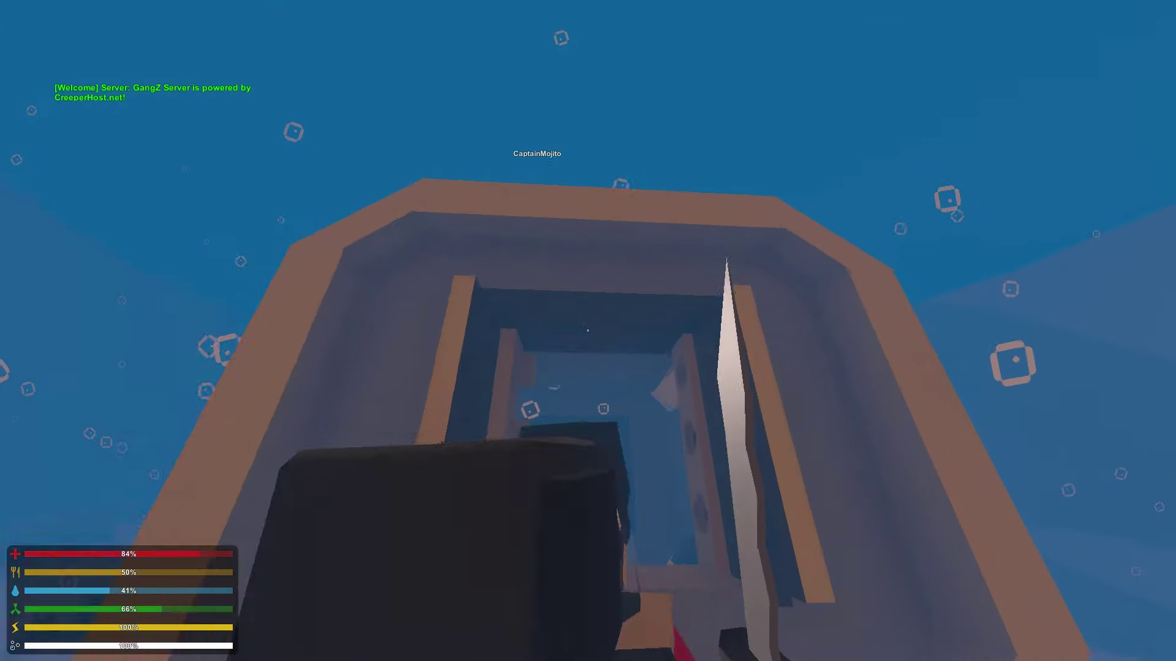
{"action": "key", "text": "w"}
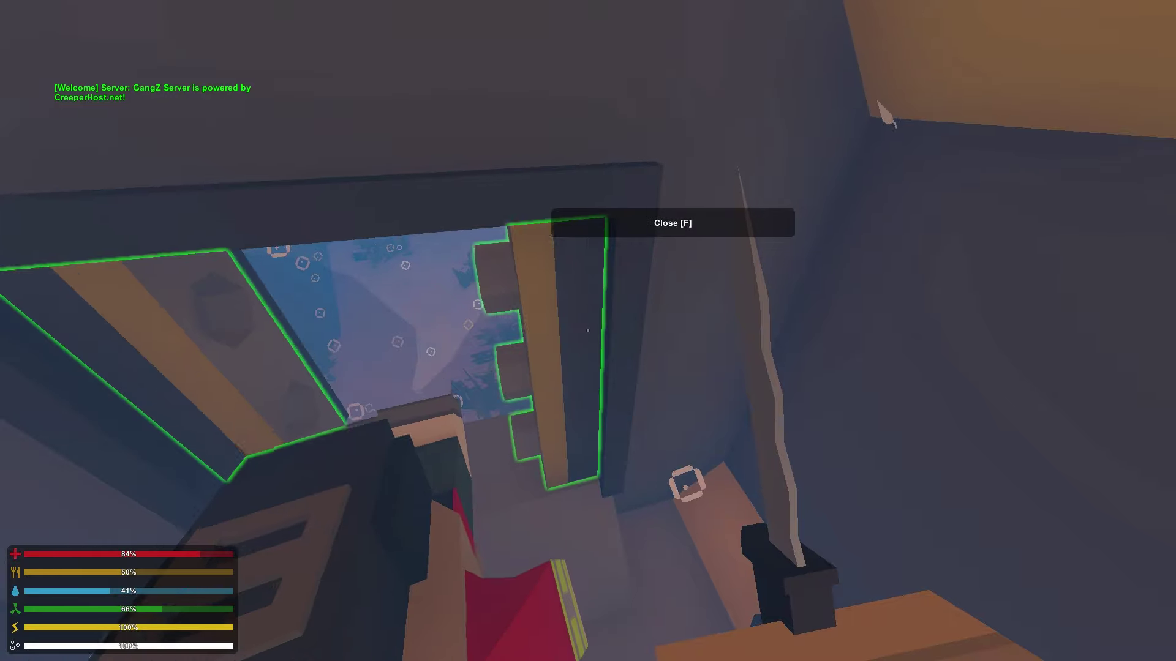
Step: Enter the shelved room and take the Purification Tablets from the wardrobe
{"action": "key", "text": "f"}
{"action": "key", "text": "w"}
{"action": "key", "text": "w"}
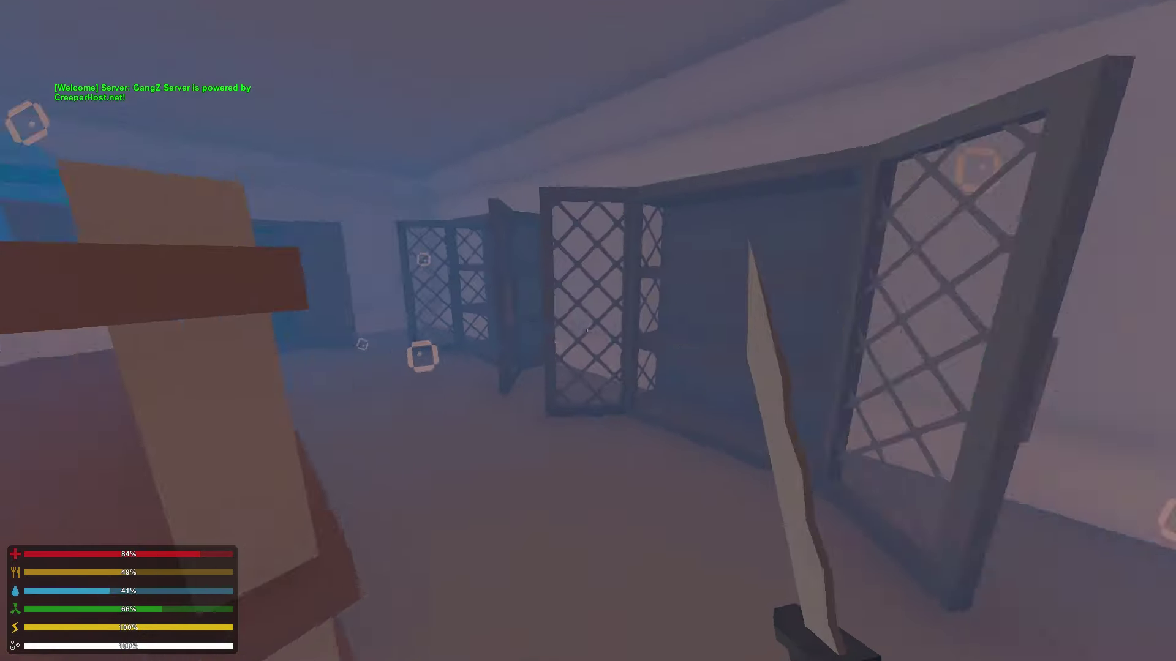
{"action": "key", "text": "w"}
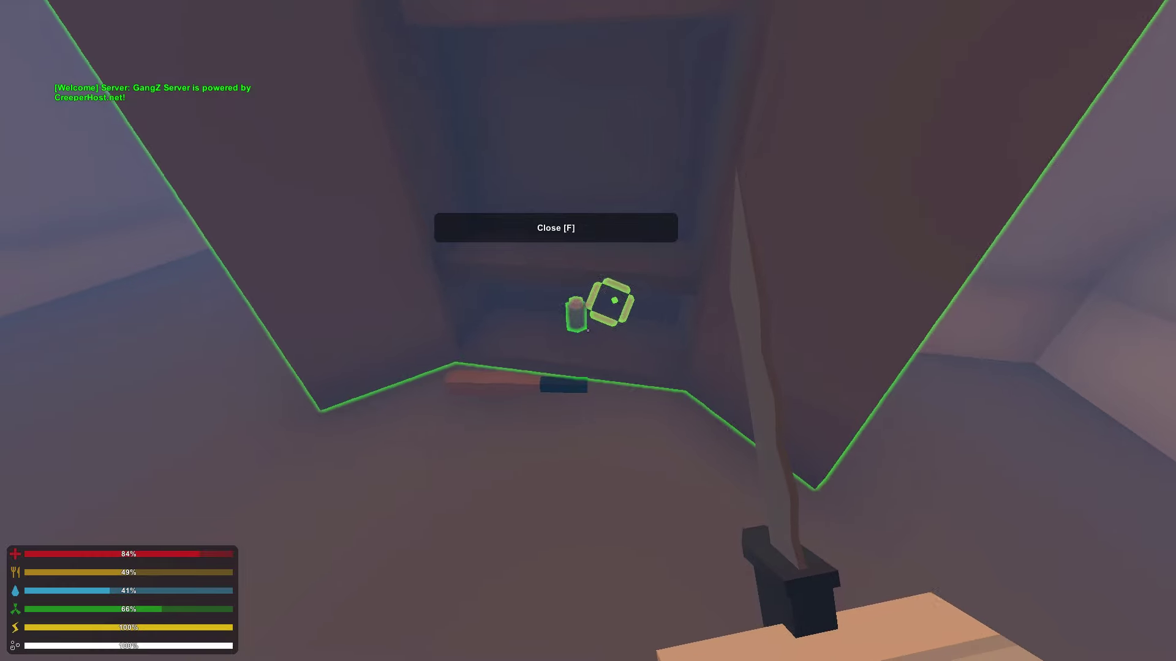
{"action": "key", "text": "f"}
Step: Turn toward the crate room and check the inventory's contents
{"action": "key", "text": "w"}
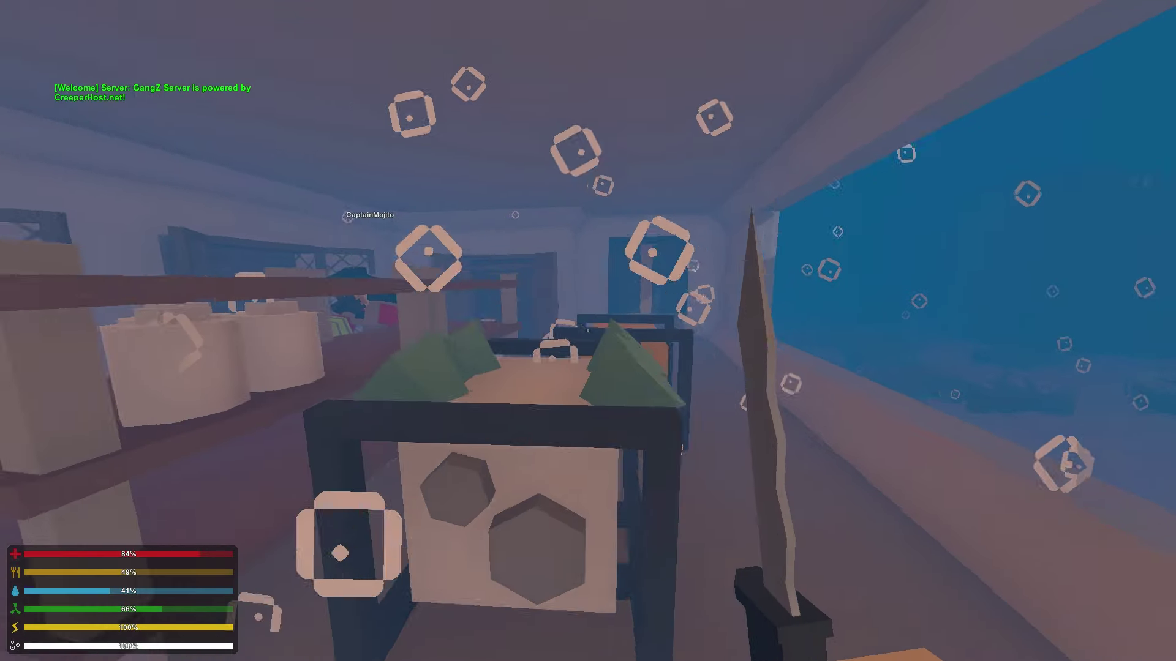
{"action": "key", "text": "g"}
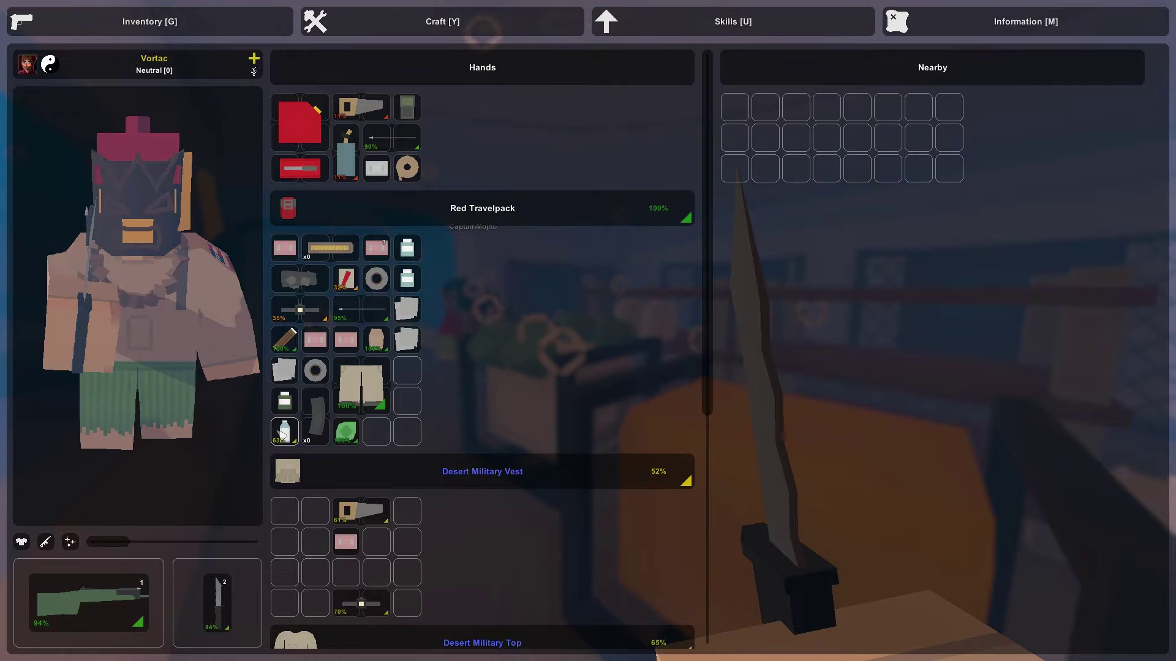
{"action": "key", "text": "g"}
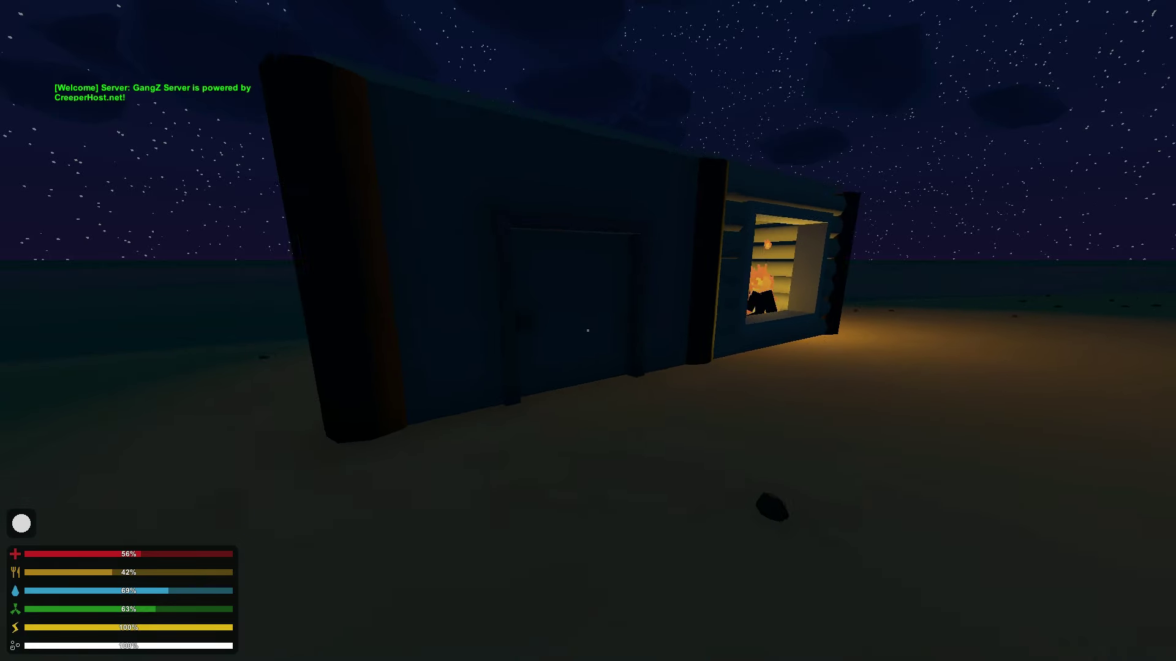
Step: Enter the cabin, look around the campfire room, and climb out the window
{"action": "key", "text": "w"}
{"action": "key", "text": "f"}
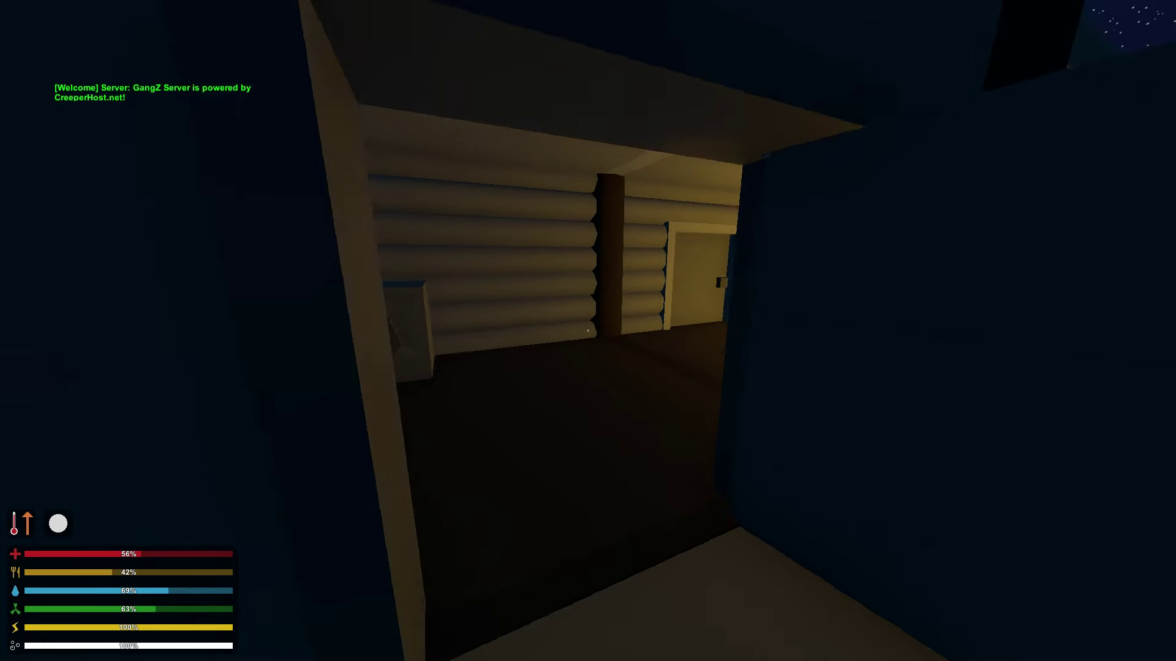
{"action": "key", "text": "w"}
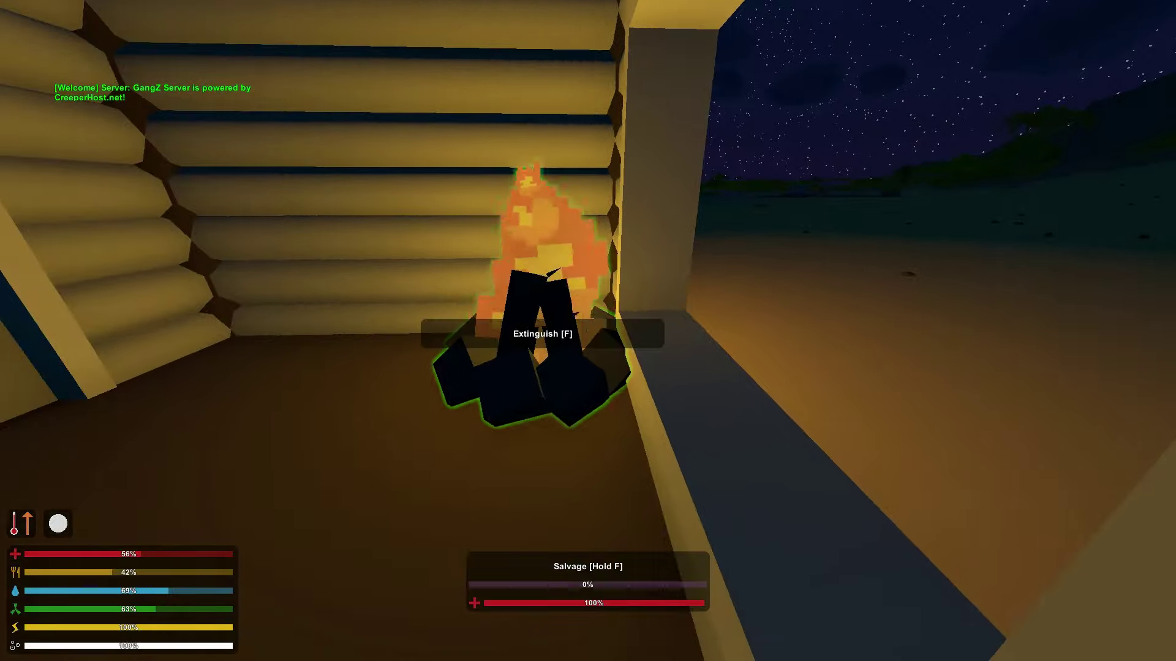
{"action": "left_click_drag", "start_coordinate": [587, 331], "coordinate": [827, 332]}
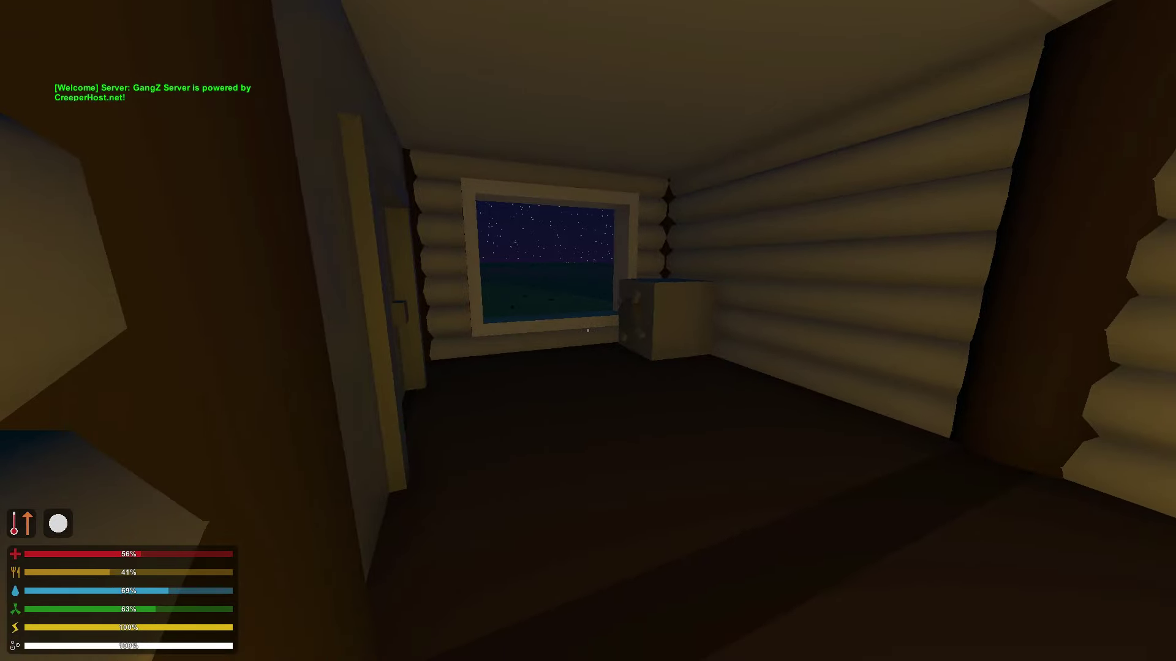
{"action": "key", "text": "w"}
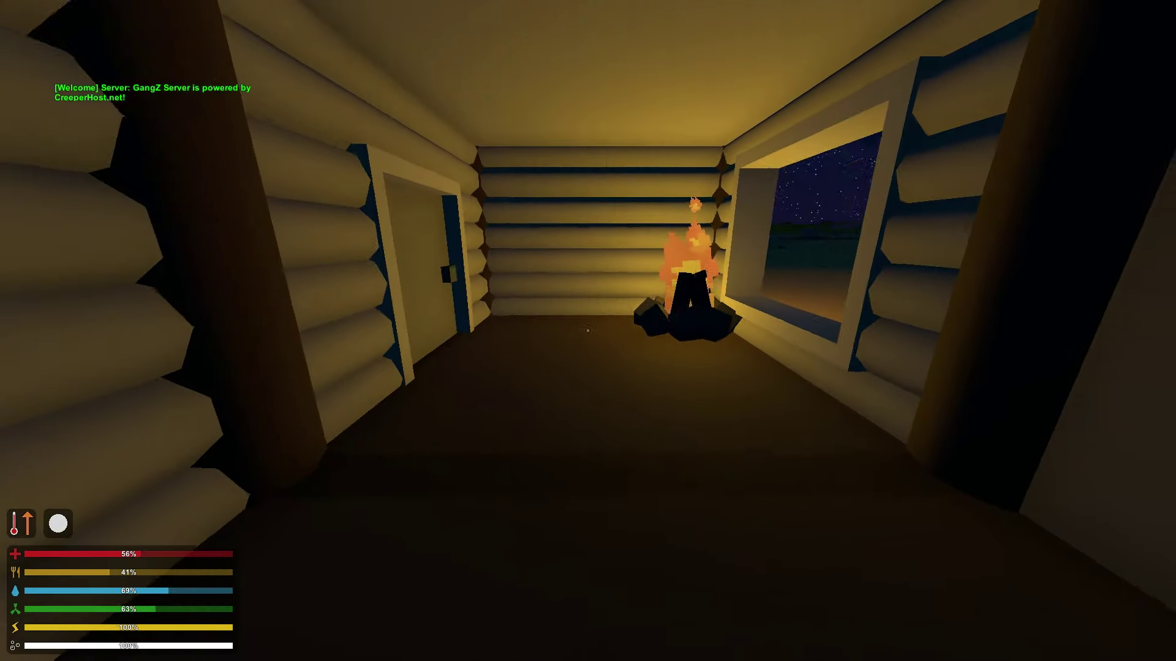
{"action": "key", "text": "w"}
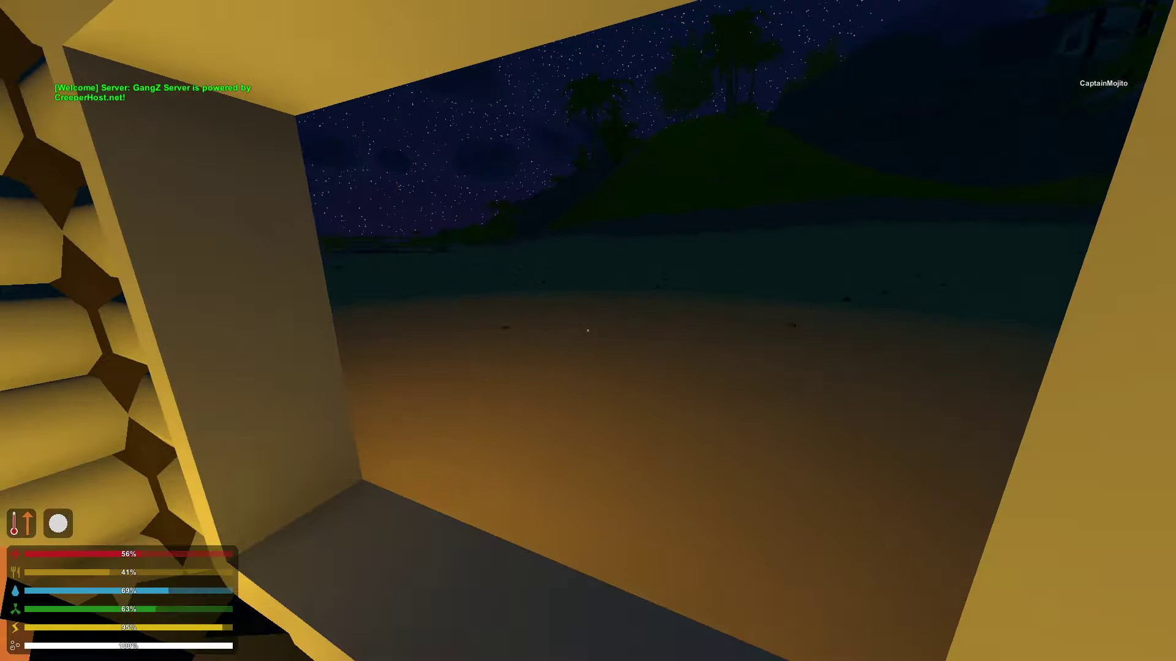
{"action": "key", "text": "w"}
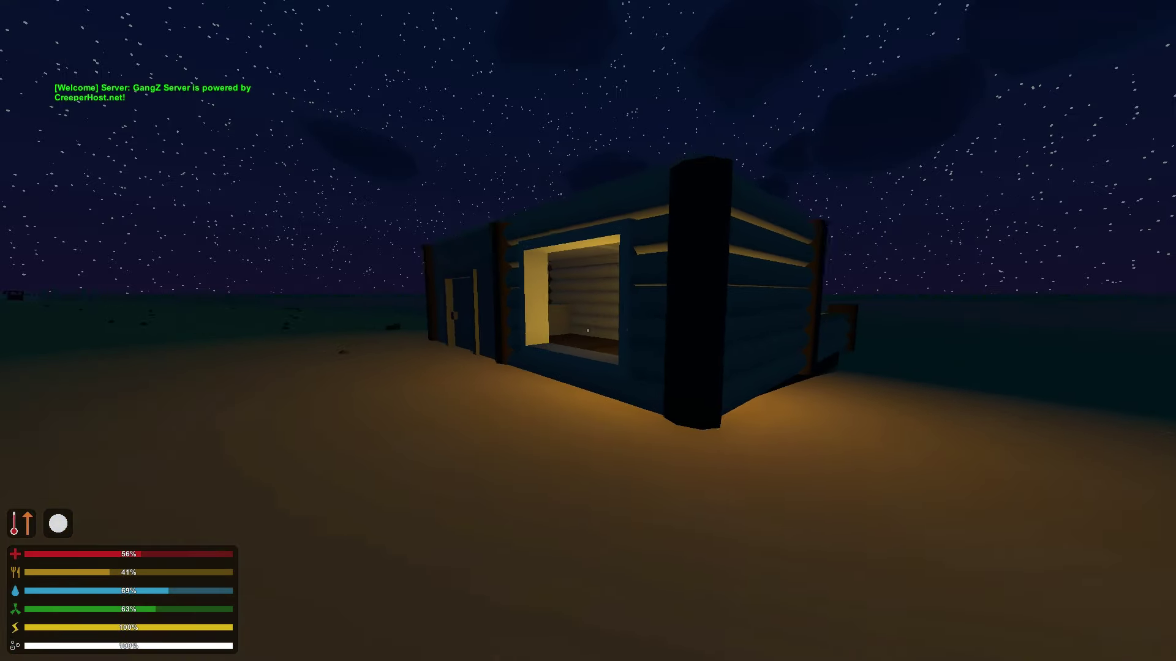
Step: Climb back in, visit the storage crate, dark room and campfire, then exit onto the night beach
{"action": "key", "text": "w"}
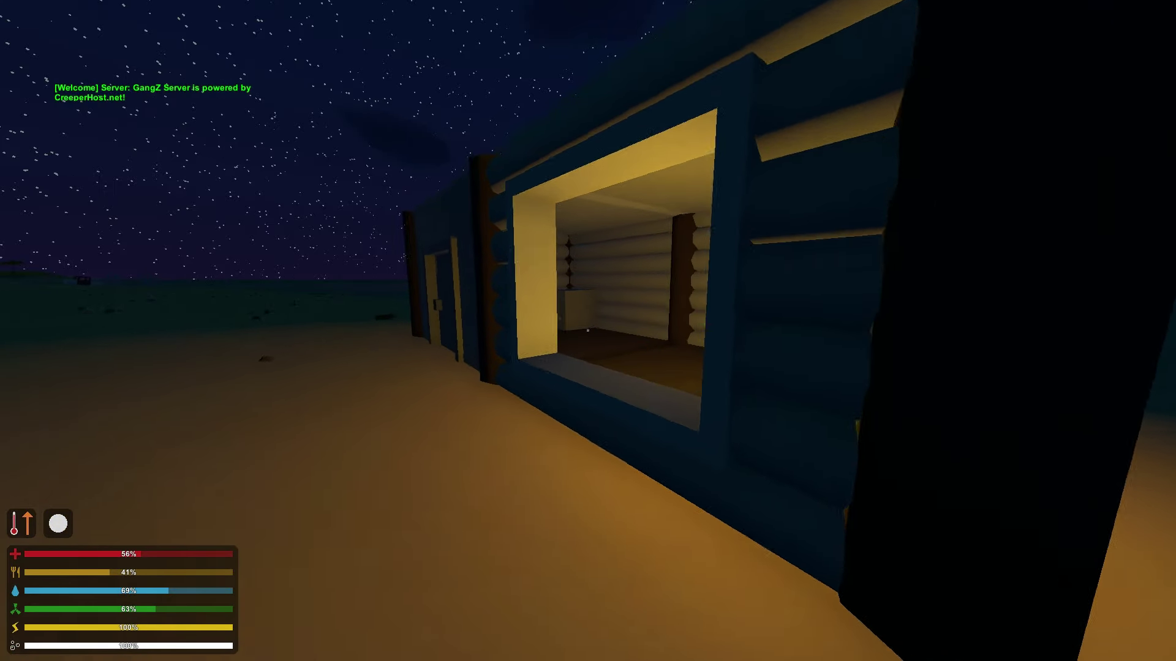
{"action": "key", "text": "w"}
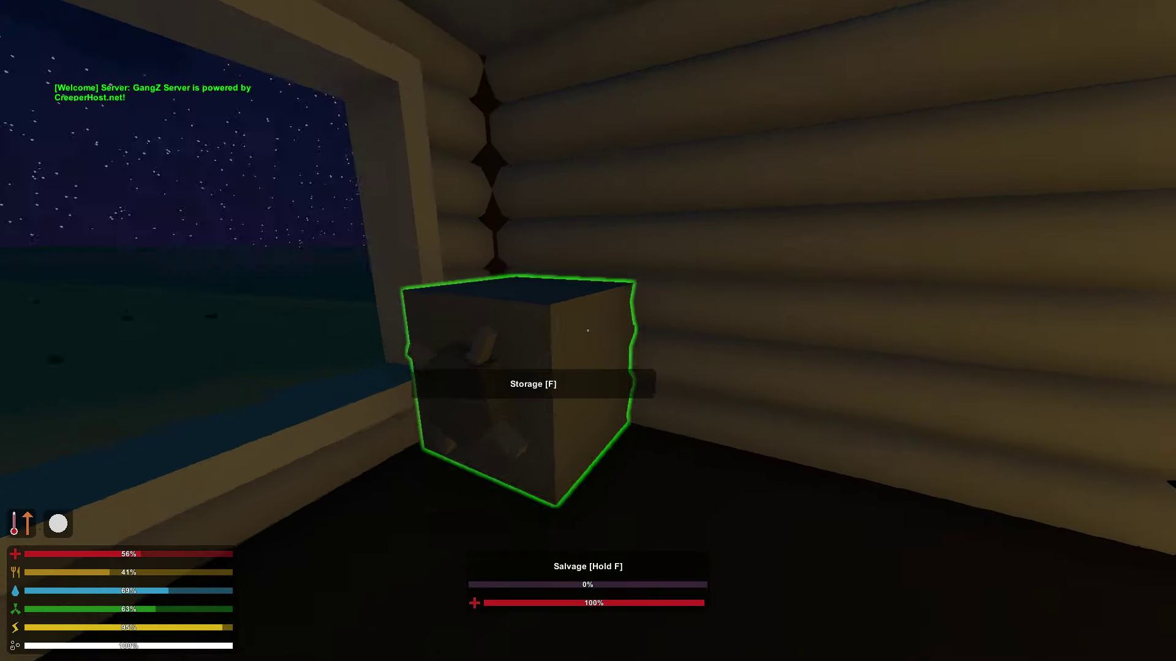
{"action": "key", "text": "w"}
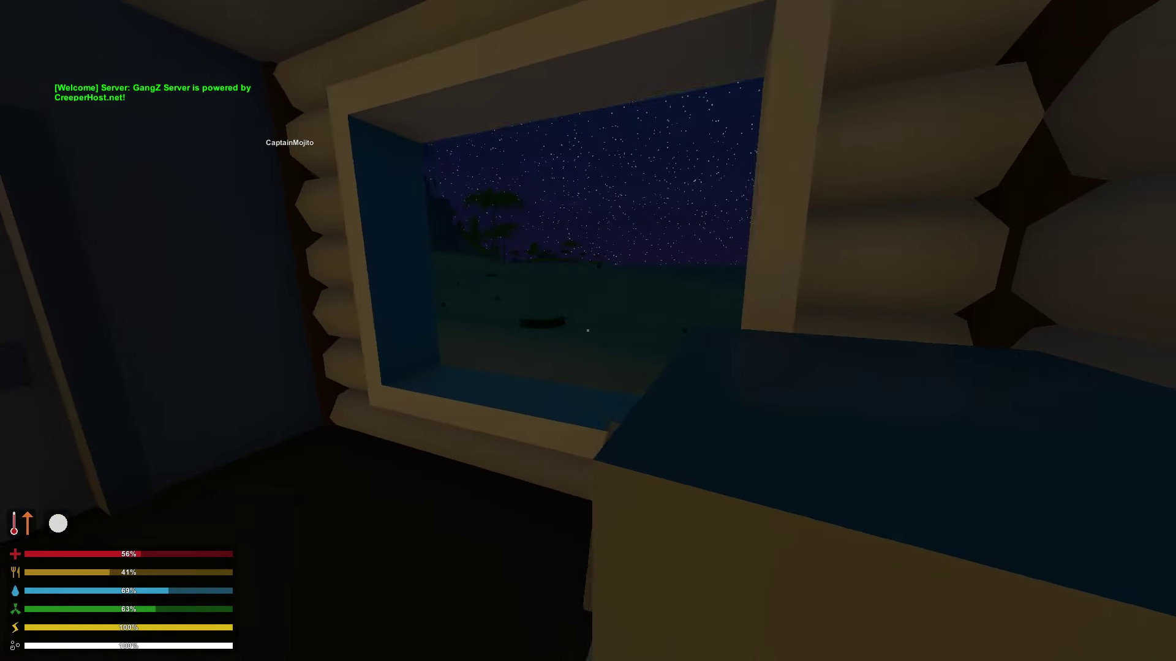
{"action": "key", "text": "w"}
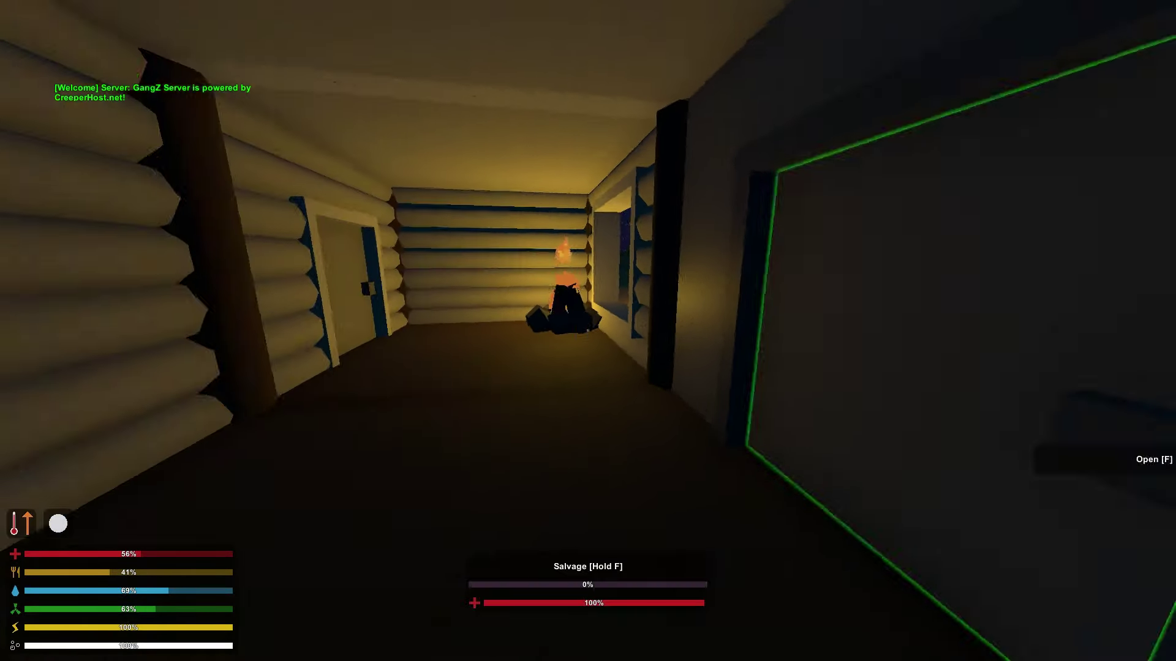
{"action": "key", "text": "w"}
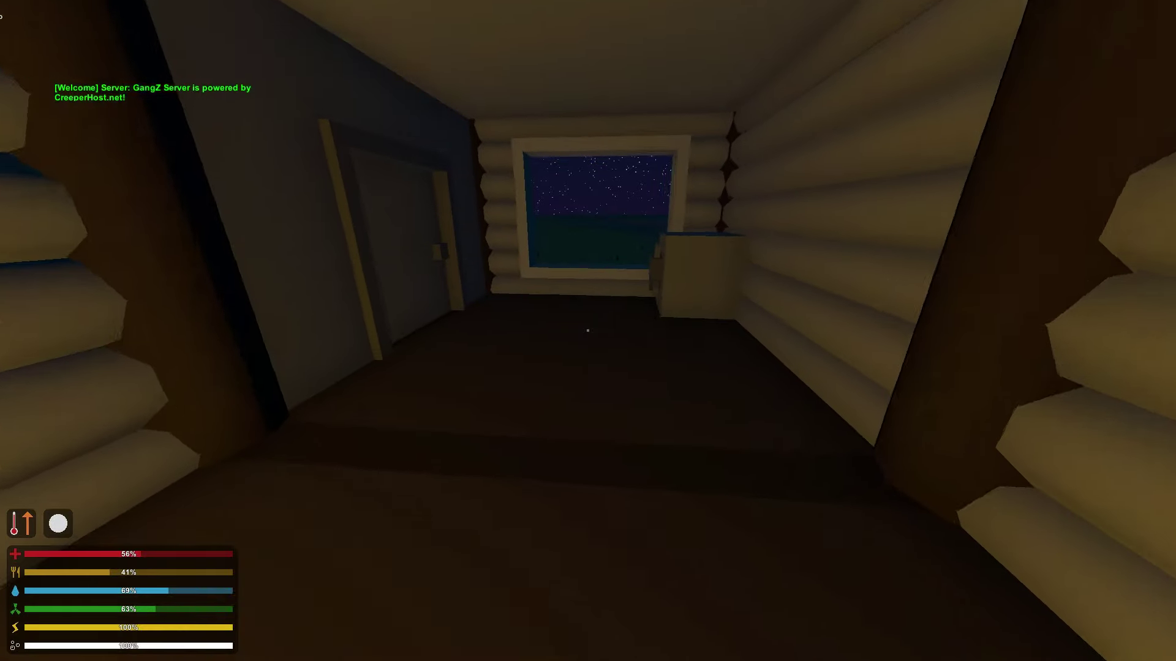
{"action": "key", "text": "w"}
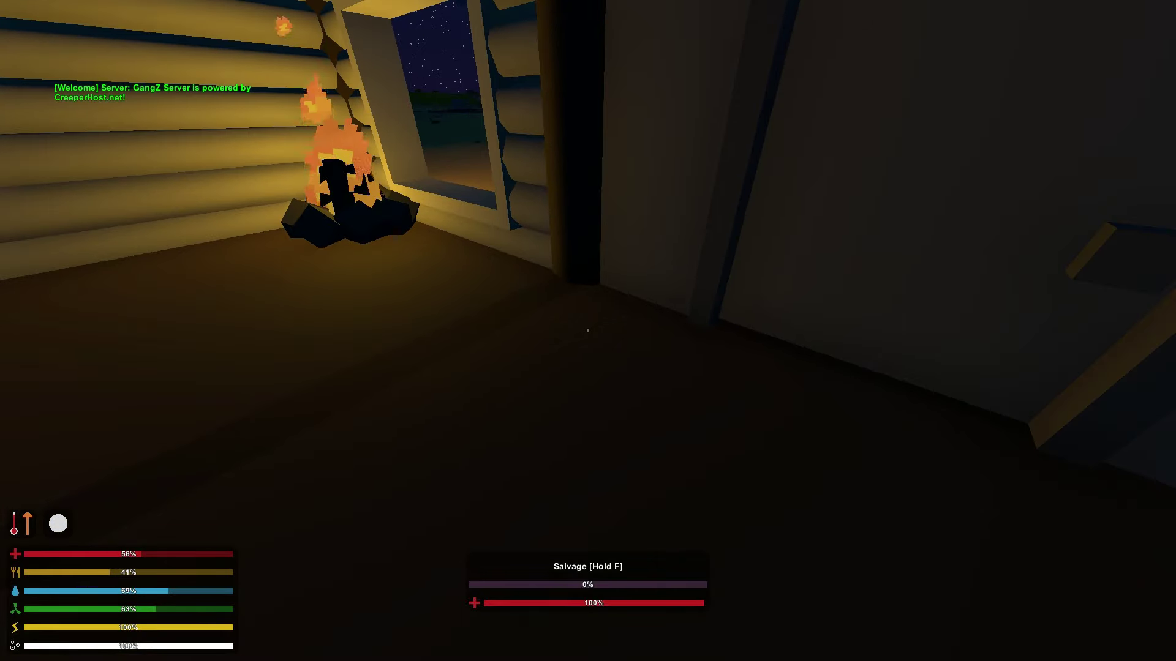
{"action": "key", "text": "w"}
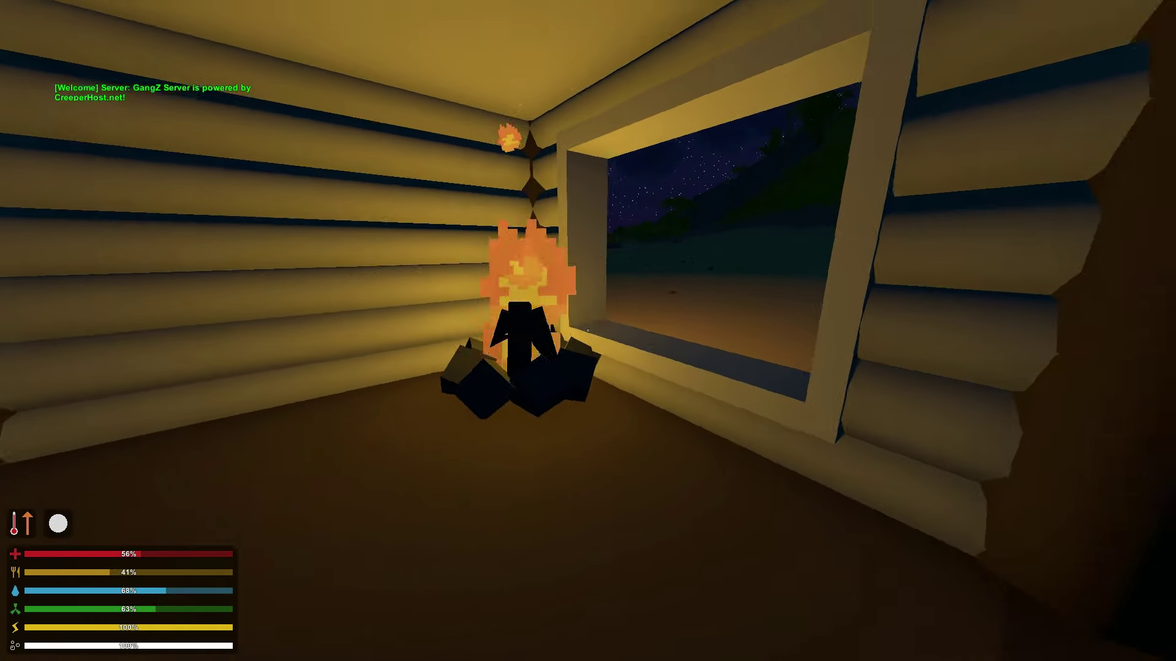
{"action": "key", "text": "w"}
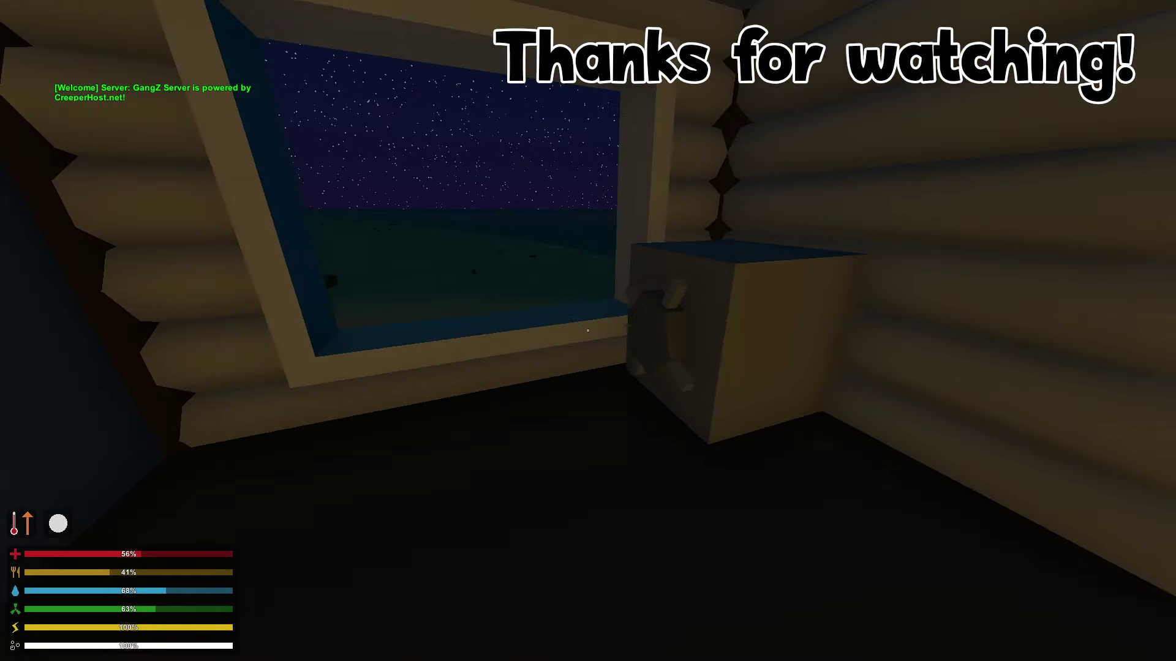
{"action": "key", "text": "w"}
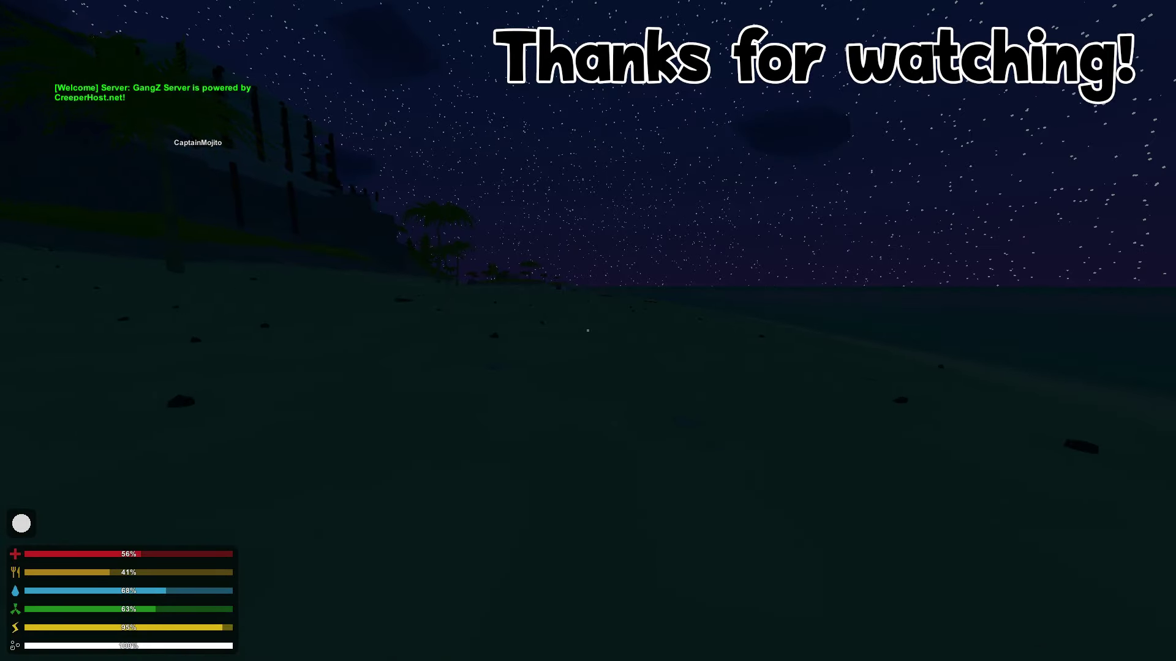